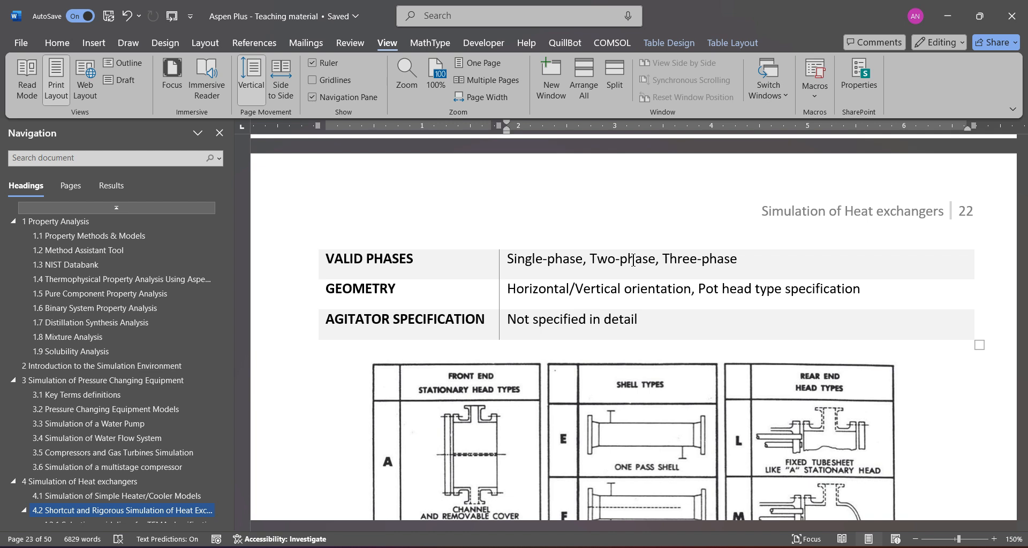
# Examine the front end stationary head types in the TEMA shell and tube heat exchanger configurations figure.
pyautogui.scroll(-1, 633, 261)
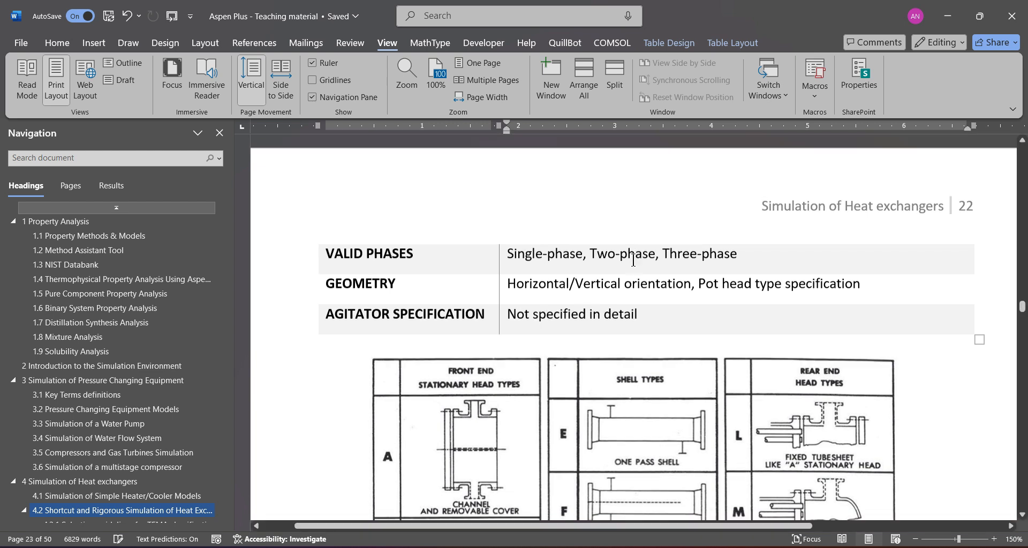
pyautogui.scroll(-6, 633, 261)
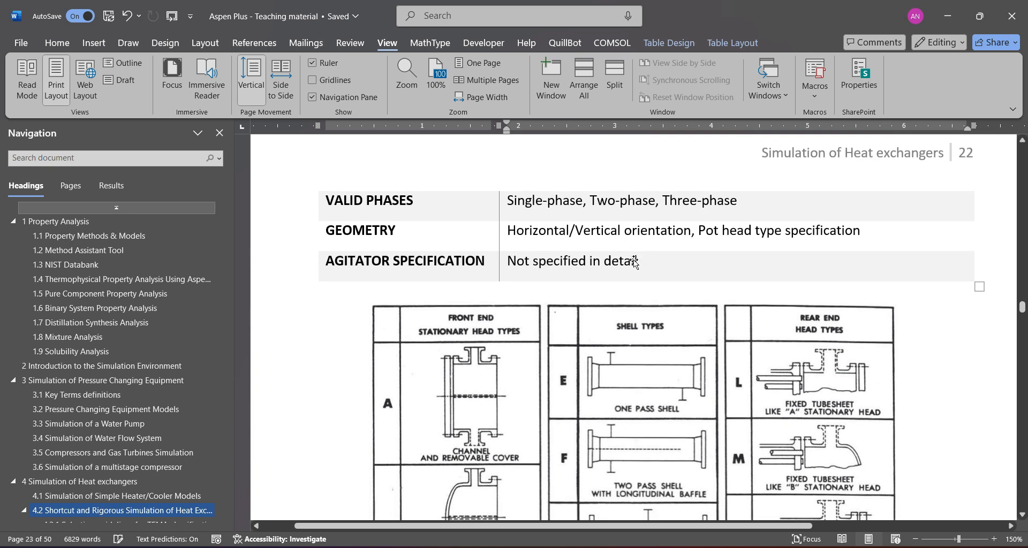
pyautogui.scroll(-5, 634, 259)
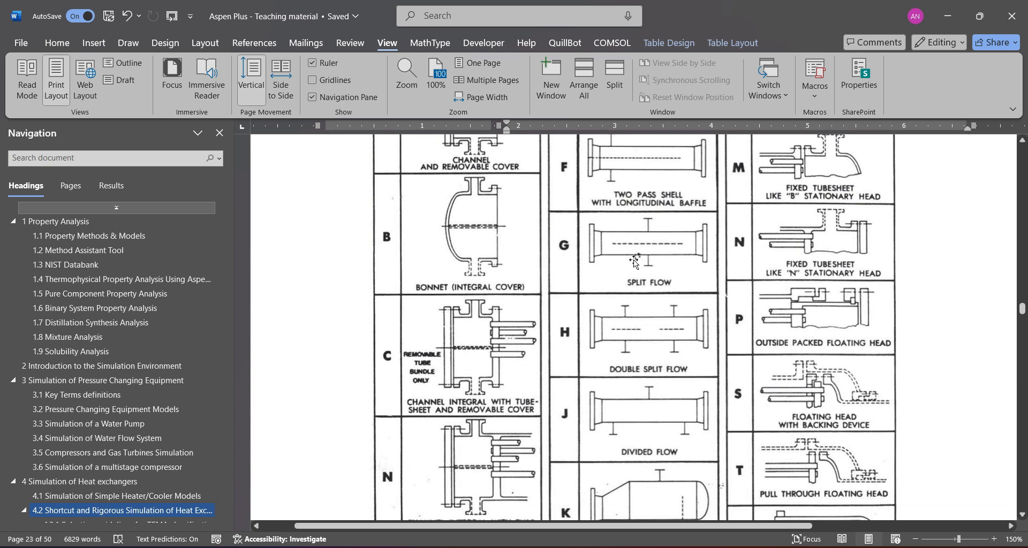
pyautogui.scroll(5, 634, 259)
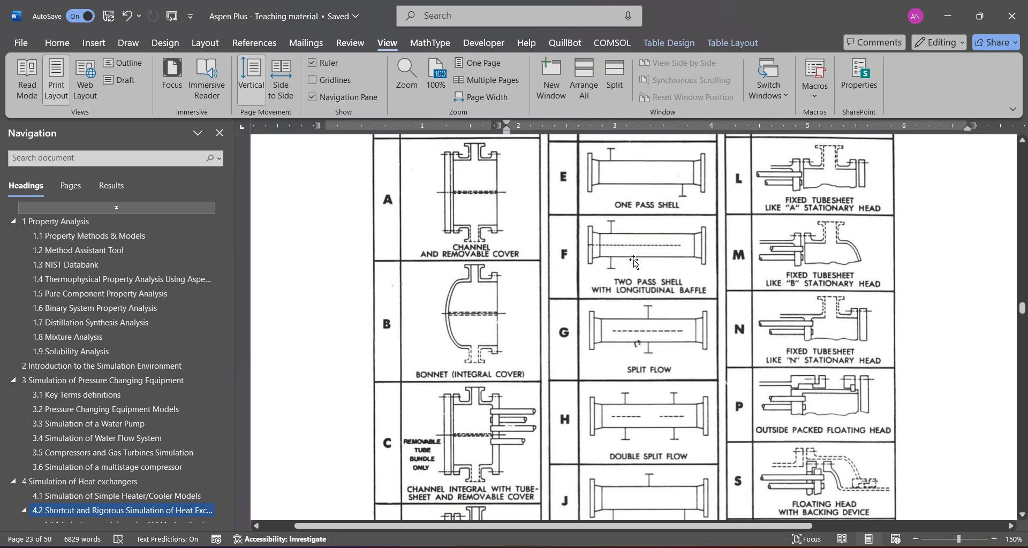
pyautogui.scroll(1, 634, 262)
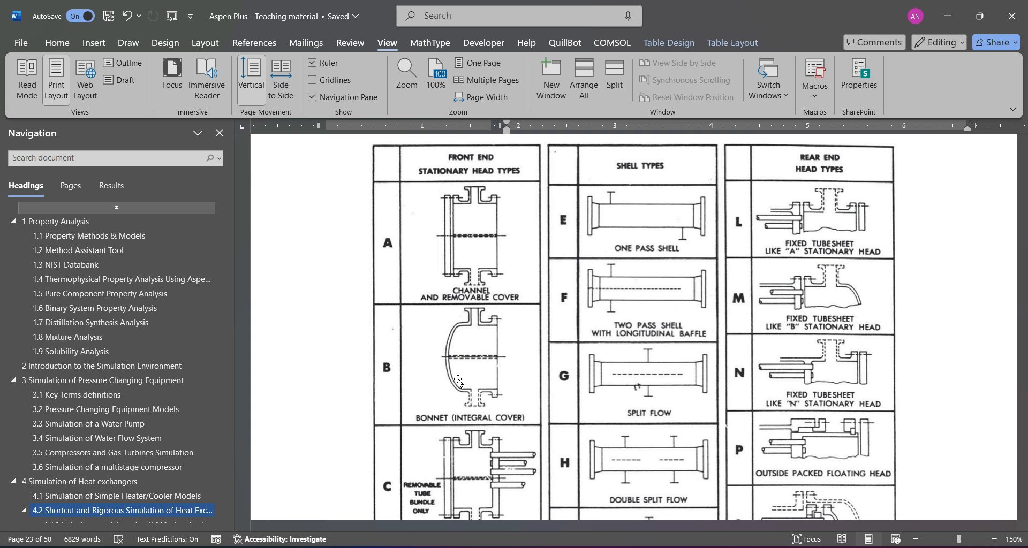
pyautogui.scroll(-5, 458, 379)
pyautogui.scroll(-2, 458, 379)
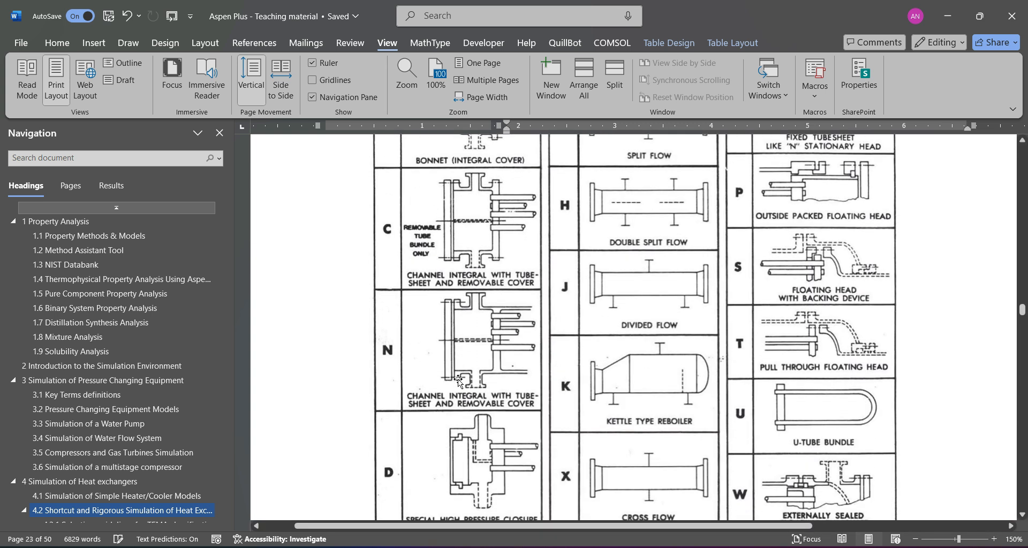
pyautogui.scroll(-1, 458, 379)
pyautogui.scroll(2, 457, 379)
pyautogui.scroll(6, 458, 379)
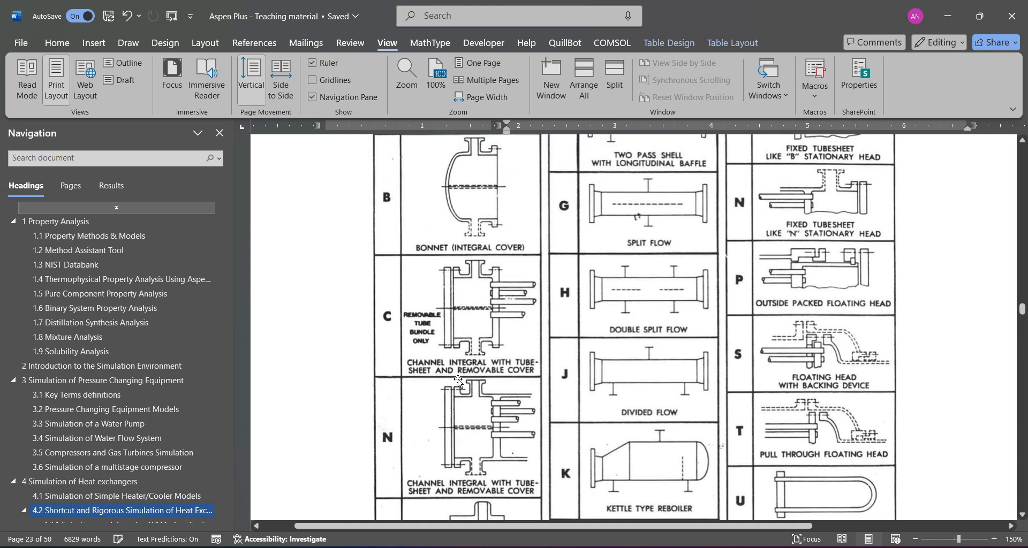
# Examine the shell types in the TEMA figure, from the one pass shell through the kettle type reboiler.
pyautogui.scroll(-1, 457, 379)
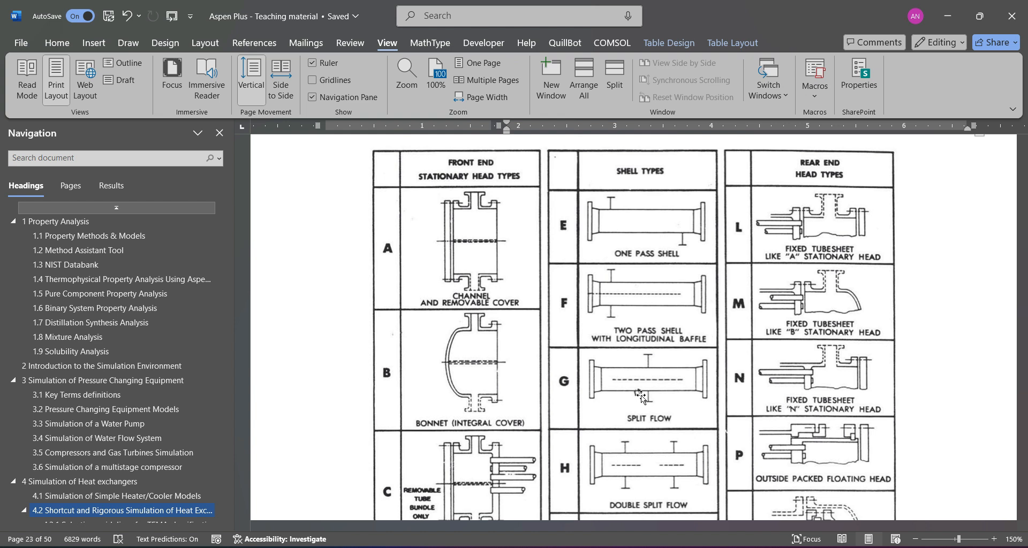
pyautogui.scroll(-3, 640, 395)
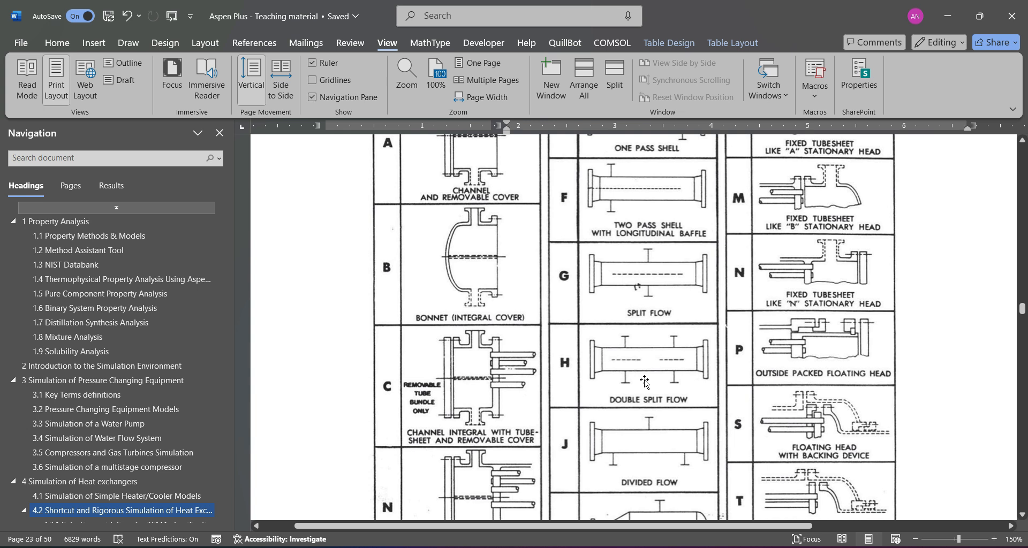
pyautogui.scroll(-2, 644, 382)
pyautogui.scroll(1, 645, 381)
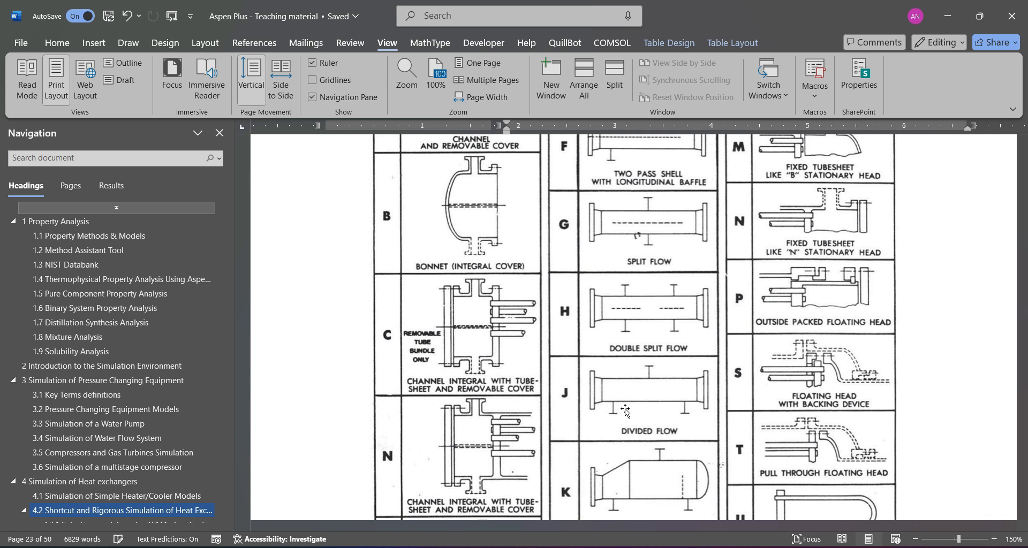
pyautogui.scroll(-3, 624, 409)
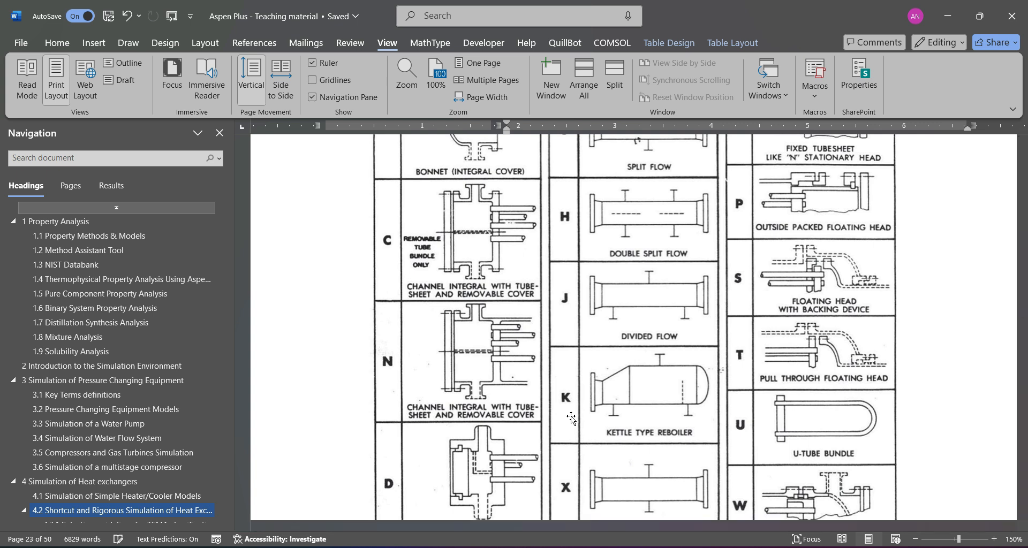
pyautogui.scroll(-3, 571, 416)
pyautogui.scroll(5, 570, 416)
pyautogui.scroll(-3, 570, 416)
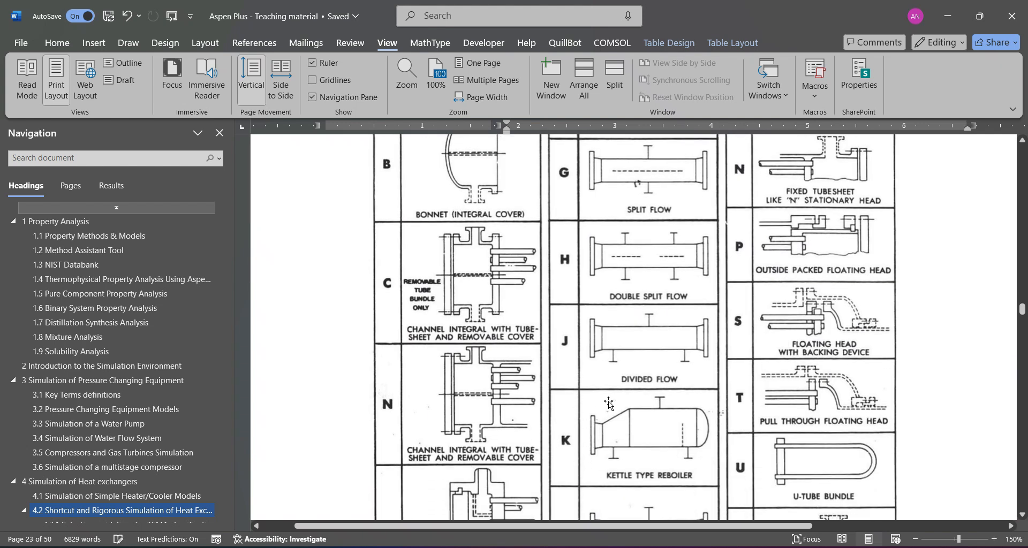
pyautogui.scroll(5, 608, 402)
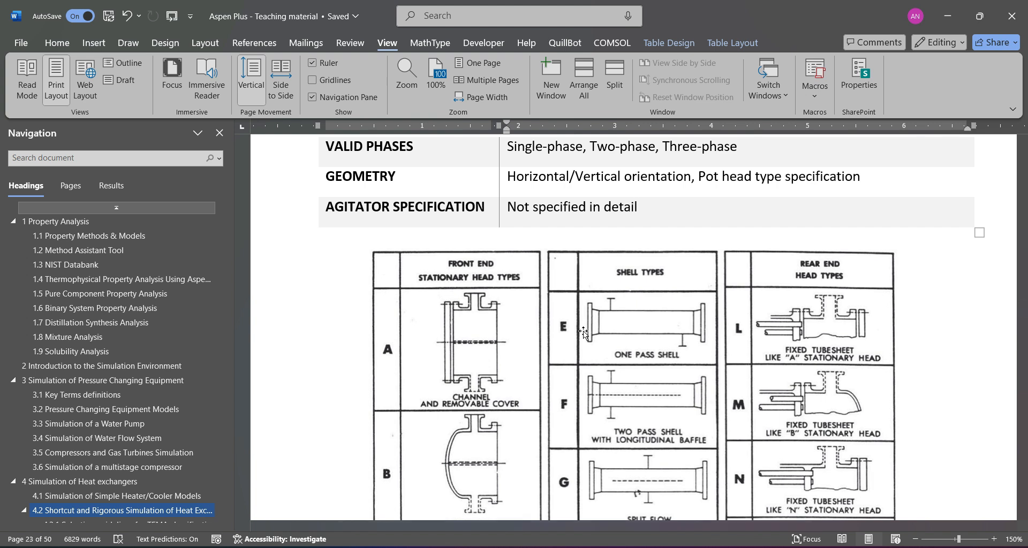
# Examine the rear end head types in the TEMA figure, from type L down to type W.
pyautogui.scroll(-2, 583, 331)
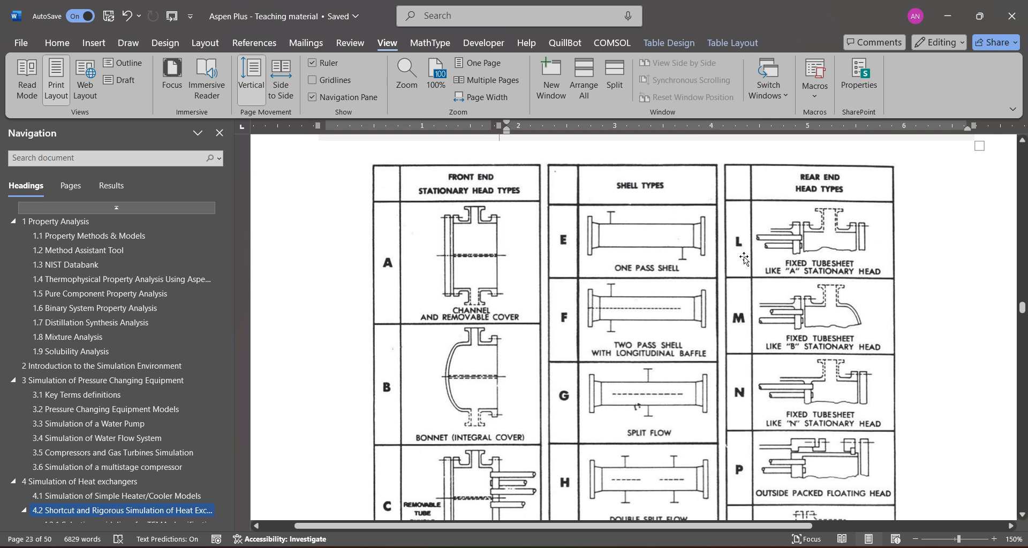
pyautogui.scroll(-5, 749, 378)
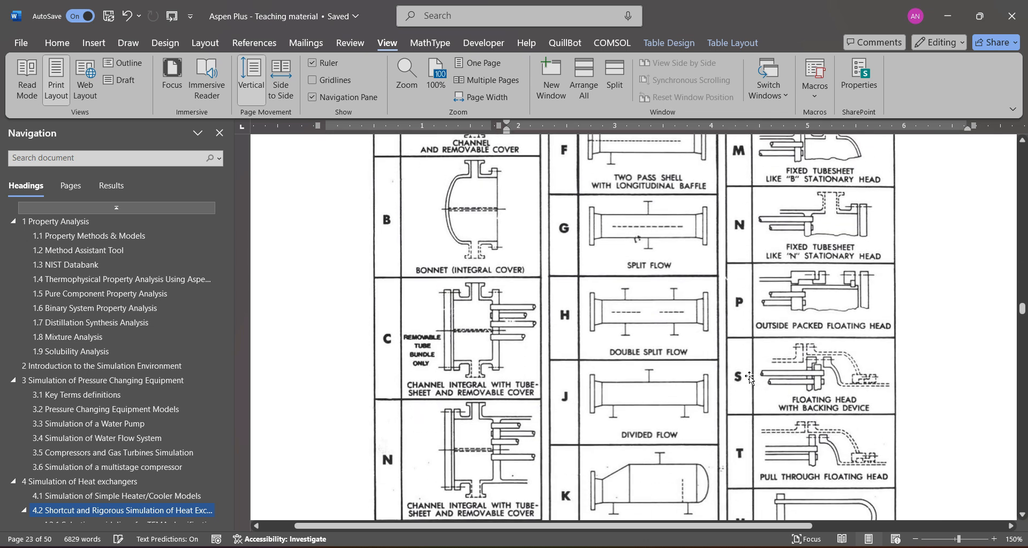
pyautogui.scroll(-1, 755, 379)
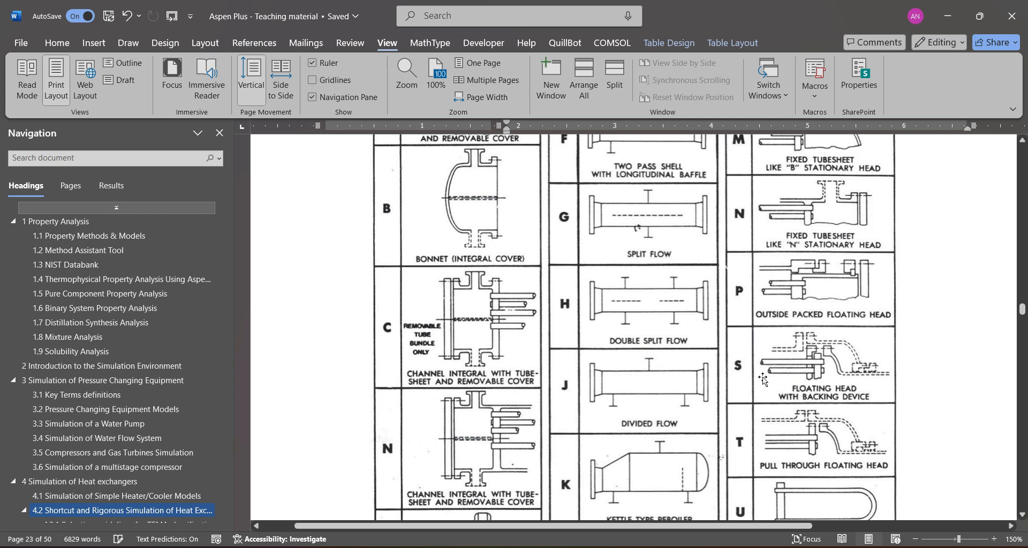
pyautogui.scroll(-3, 762, 376)
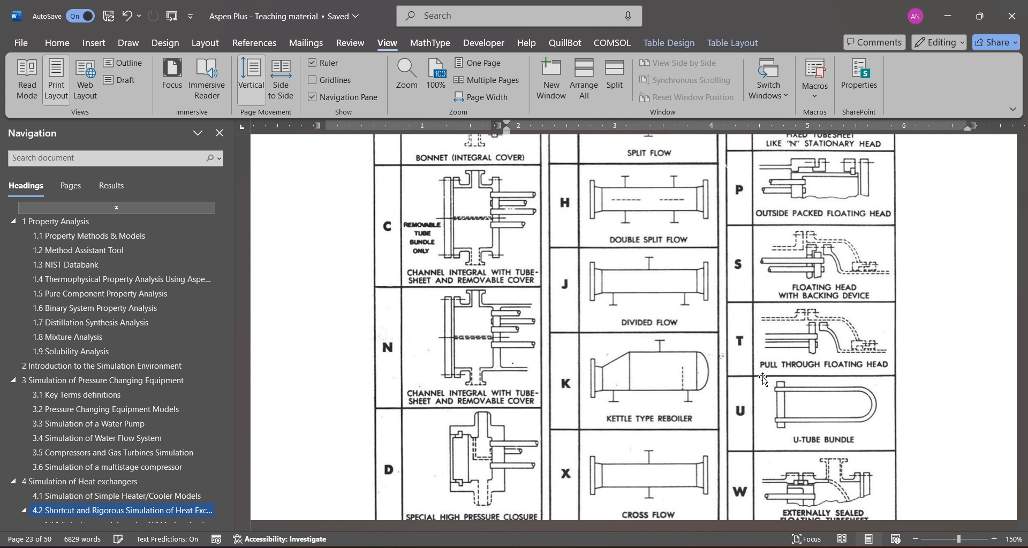
pyautogui.scroll(-5, 762, 377)
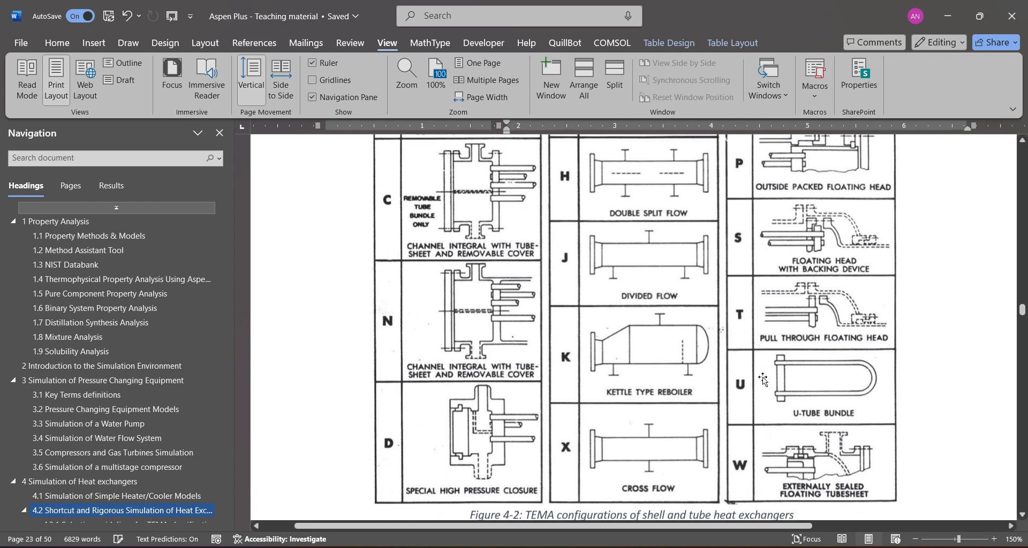
# Read the selection guidelines for TEMA classification and the fluid allocation guidelines in sections 4.2.1 and 4.2.2.
pyautogui.scroll(-5, 763, 376)
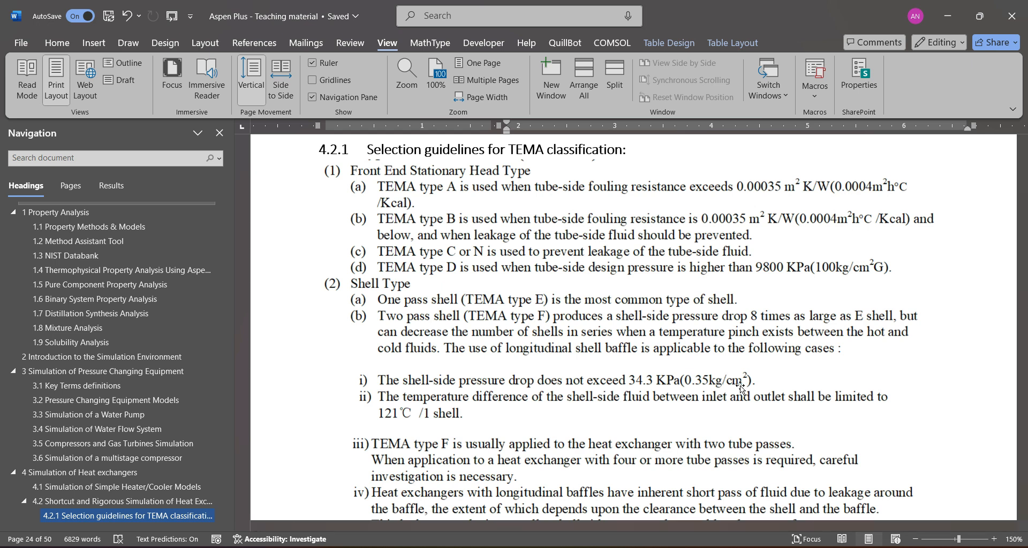
pyautogui.scroll(-6, 740, 385)
pyautogui.scroll(-3, 740, 385)
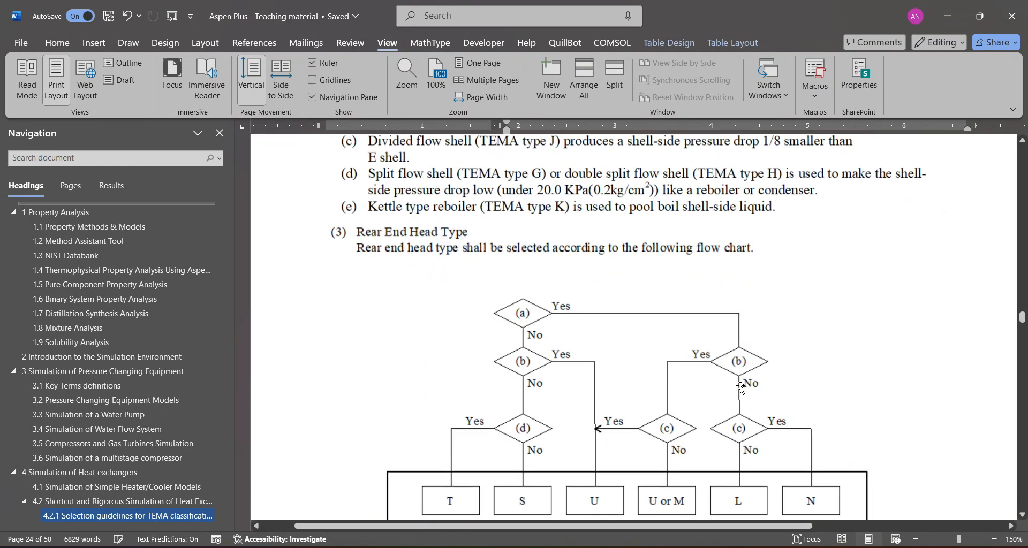
pyautogui.scroll(-12, 739, 385)
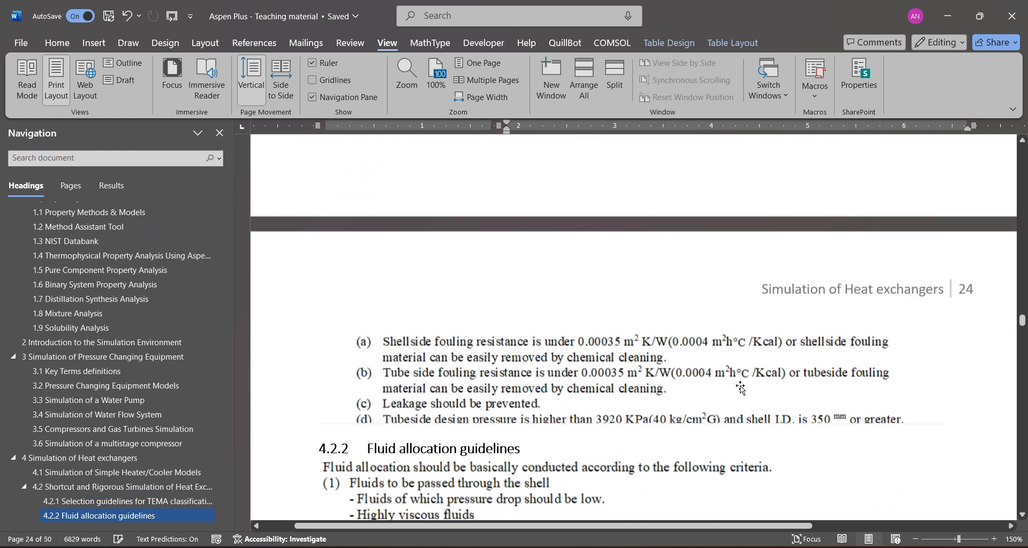
pyautogui.scroll(-3, 740, 388)
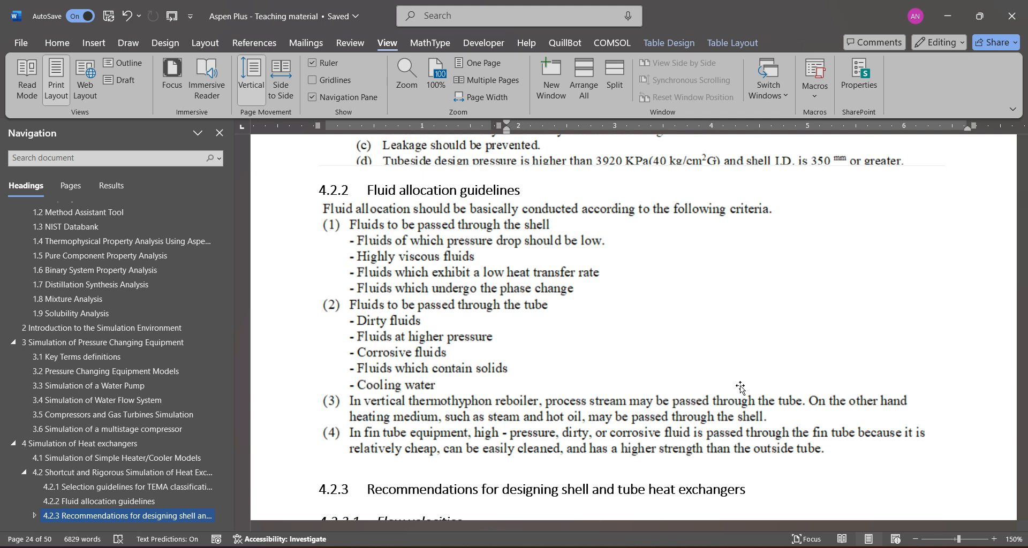
# Read the flow velocity recommendations for cooling water in section 4.2.3.1, including the velocity limits by tube material.
pyautogui.scroll(-5, 739, 385)
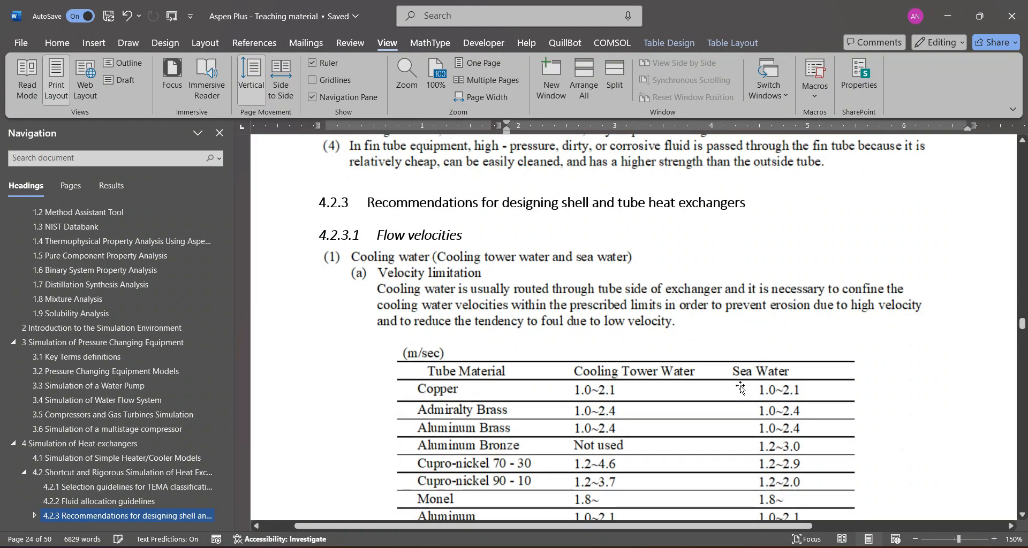
pyautogui.scroll(-1, 739, 385)
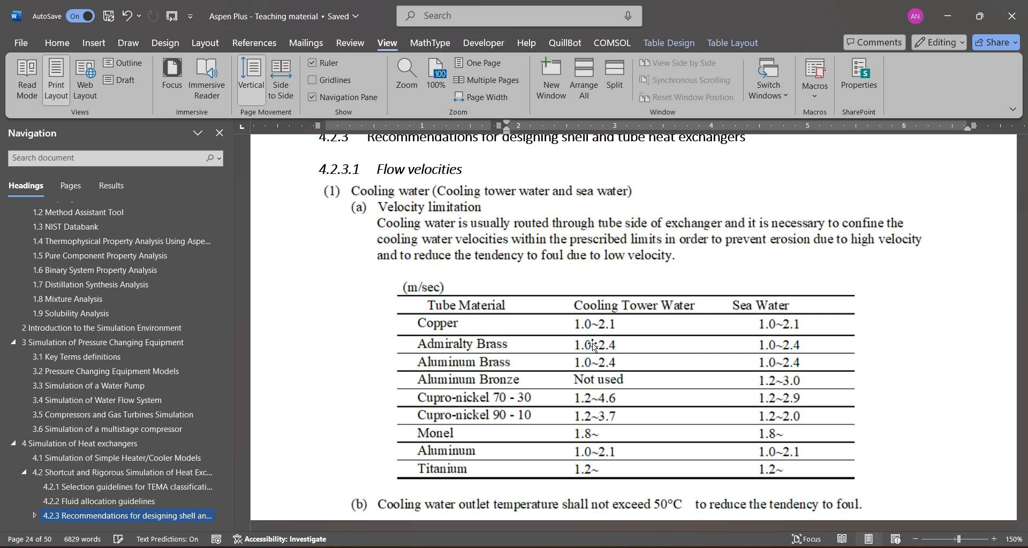
pyautogui.scroll(-1, 593, 345)
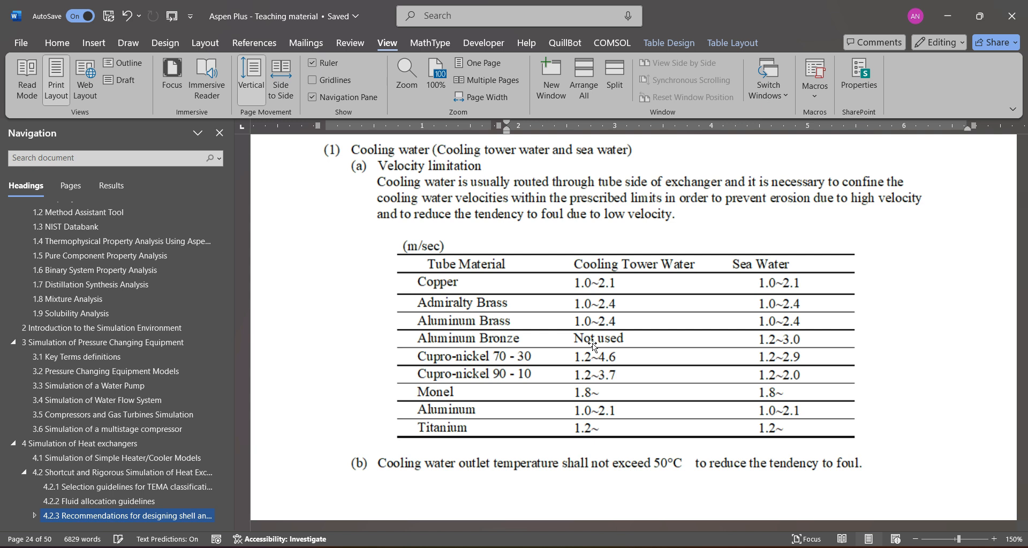
pyautogui.scroll(-6, 592, 343)
pyautogui.scroll(-1, 592, 342)
pyautogui.scroll(1, 592, 340)
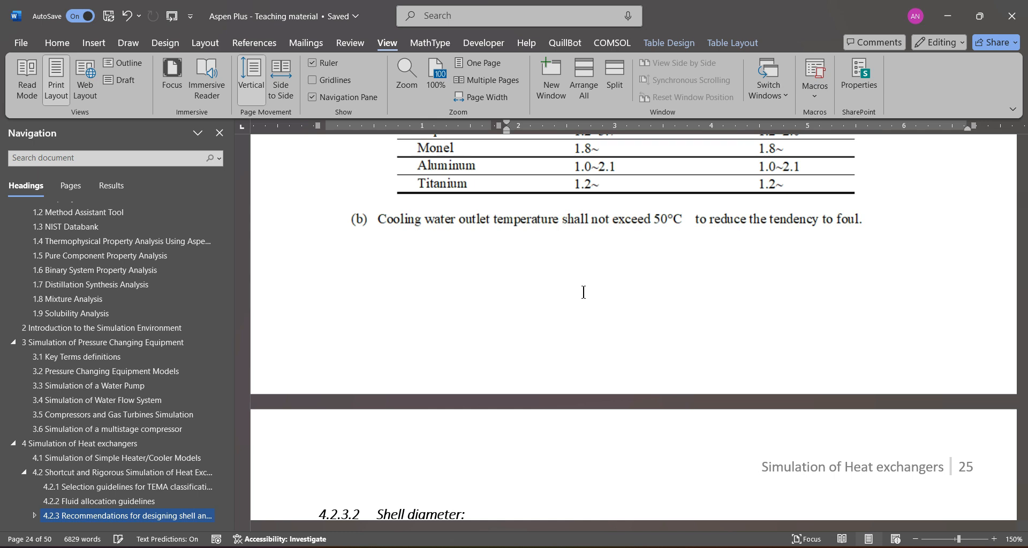
# Review the shell diameter, tube diameter and tube length recommendations in sections 4.2.3.2 to 4.2.3.4.
pyautogui.middleClick(583, 292)
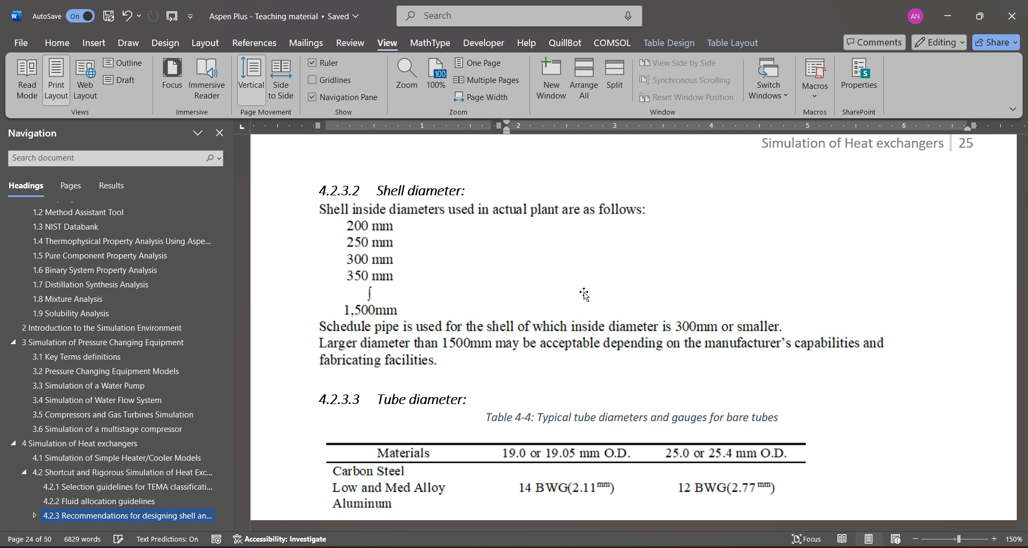
pyautogui.scroll(-3, 583, 293)
pyautogui.scroll(4, 584, 293)
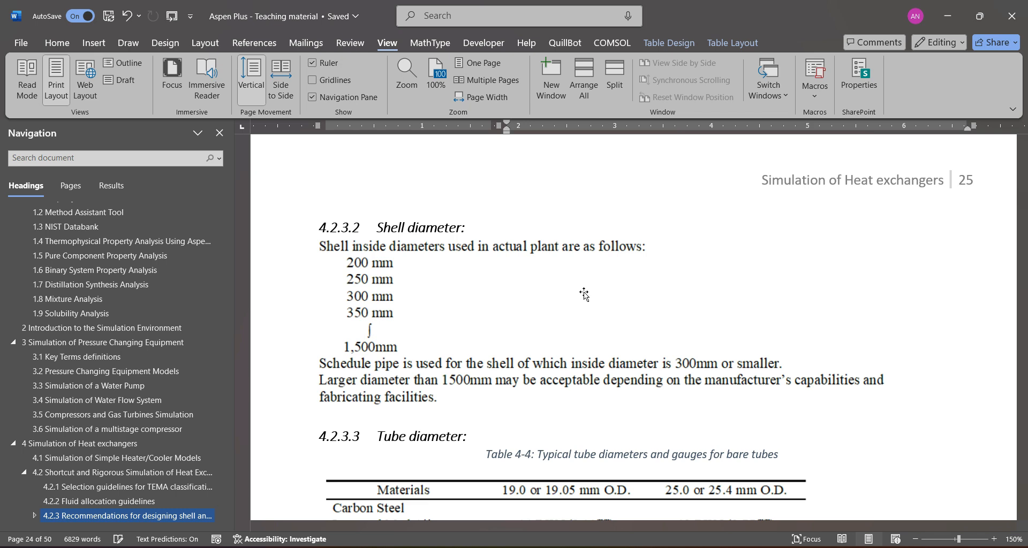
pyautogui.scroll(-5, 584, 294)
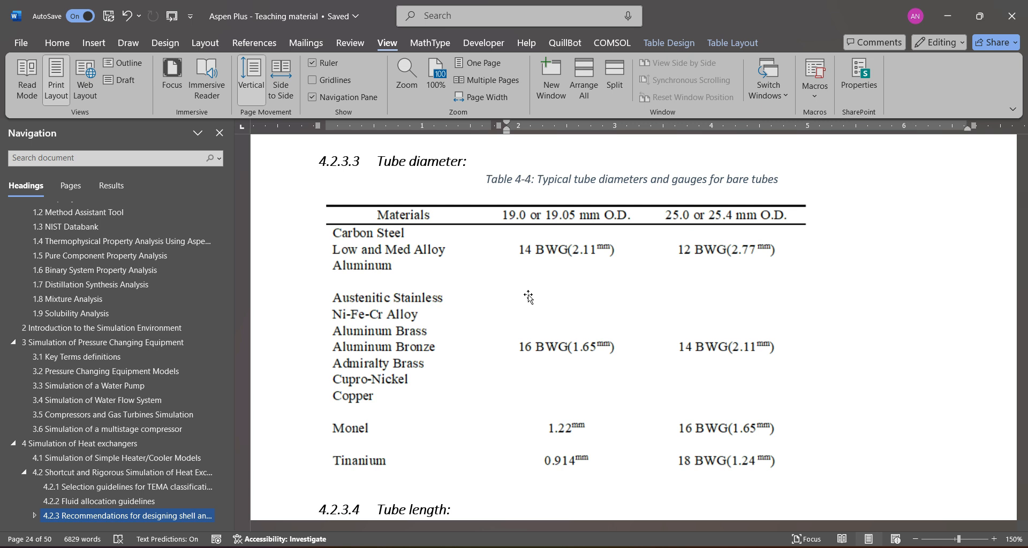
pyautogui.scroll(-1, 527, 295)
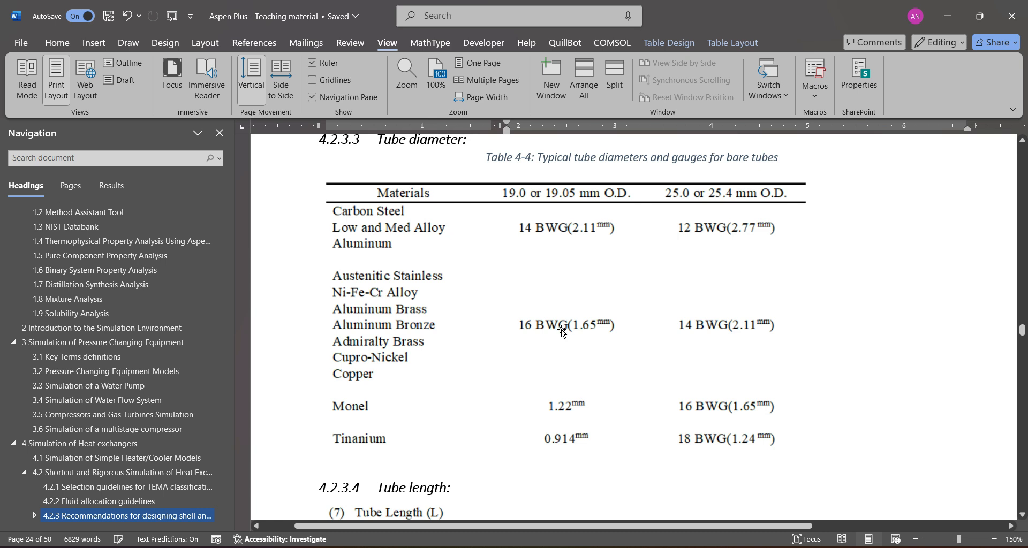
pyautogui.scroll(-5, 560, 329)
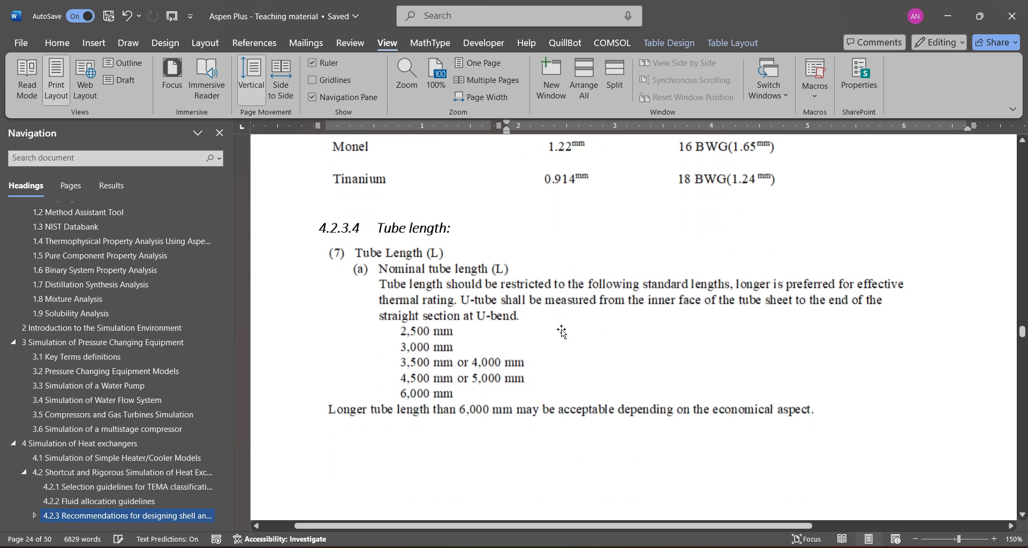
pyautogui.scroll(-1, 561, 332)
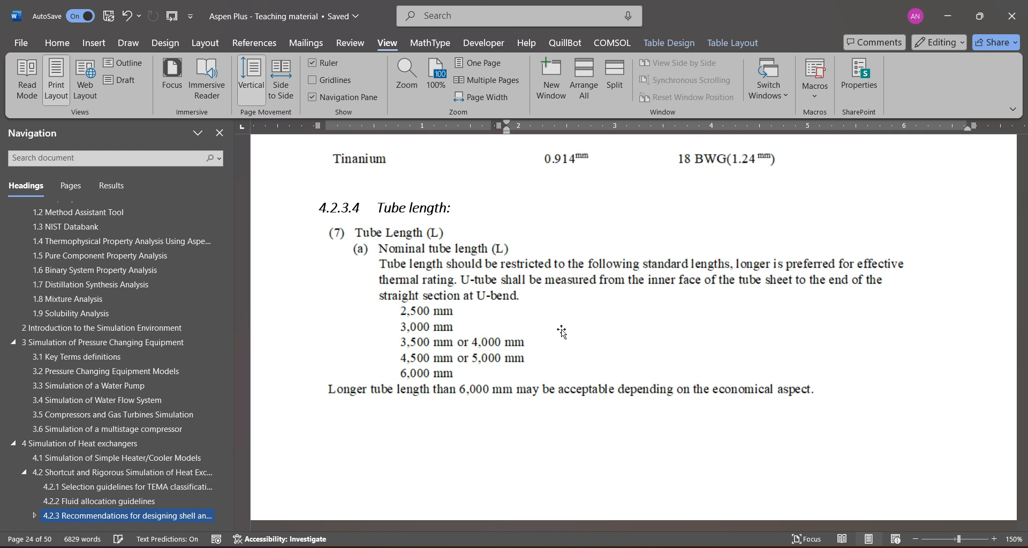
pyautogui.scroll(-5, 562, 332)
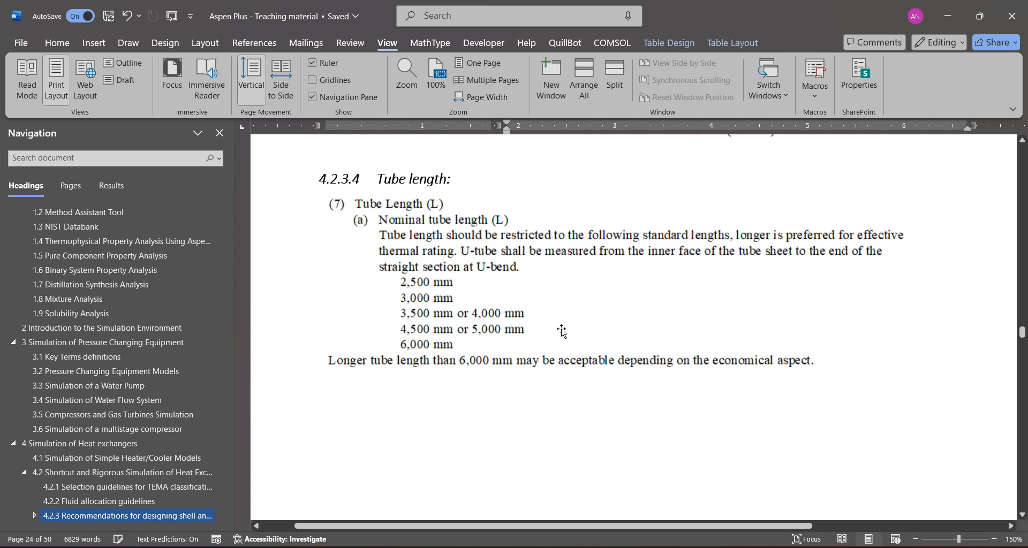
pyautogui.scroll(-3, 561, 329)
pyautogui.scroll(15, 561, 331)
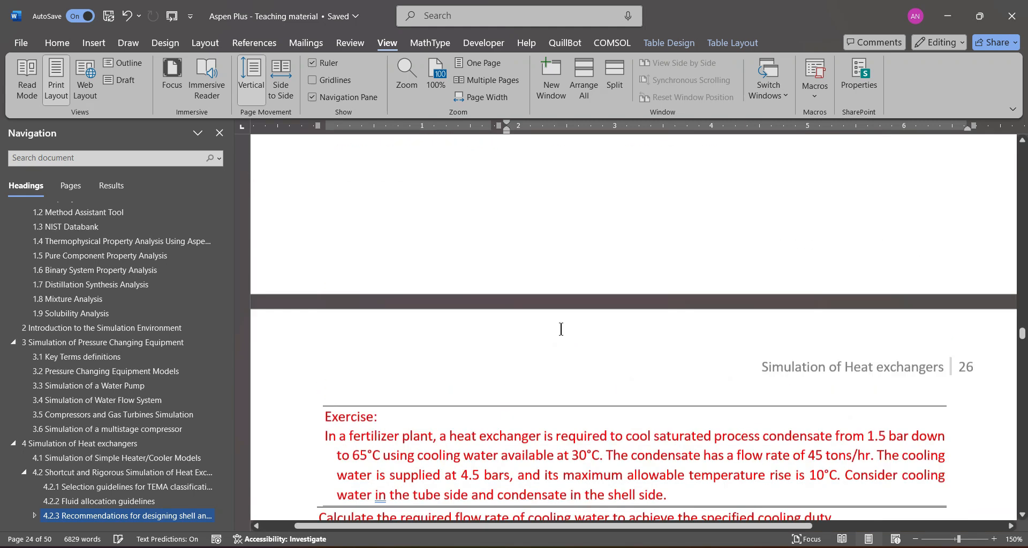
pyautogui.scroll(12, 562, 331)
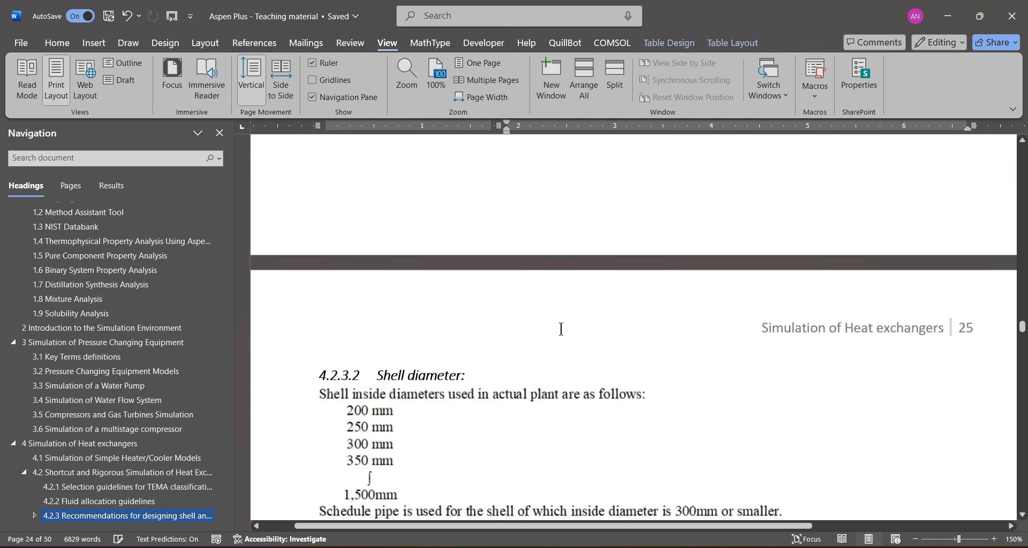
# Go back through the document to the simple heater/cooler exercise in section 4.1.
pyautogui.scroll(10, 561, 331)
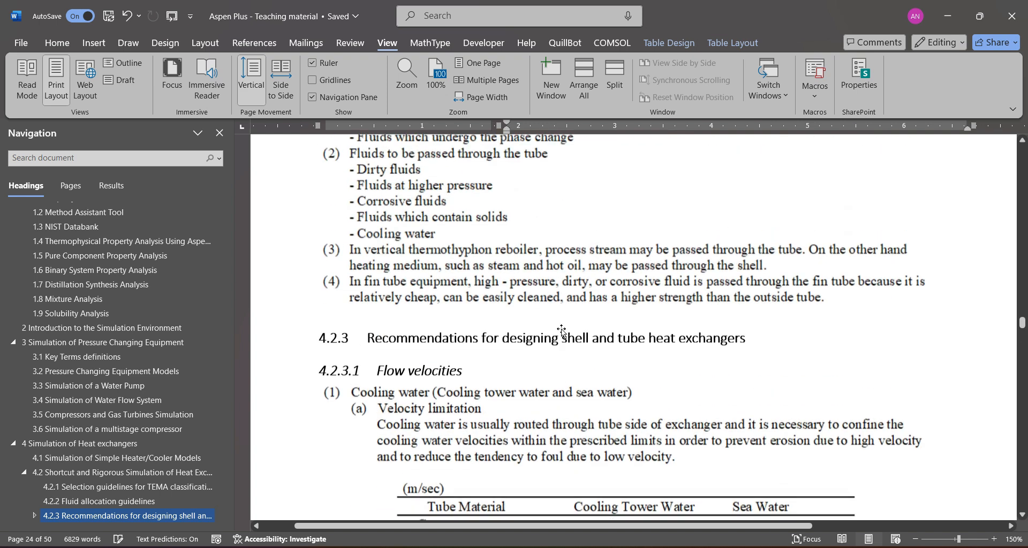
pyautogui.click(563, 333)
pyautogui.scroll(3, 562, 331)
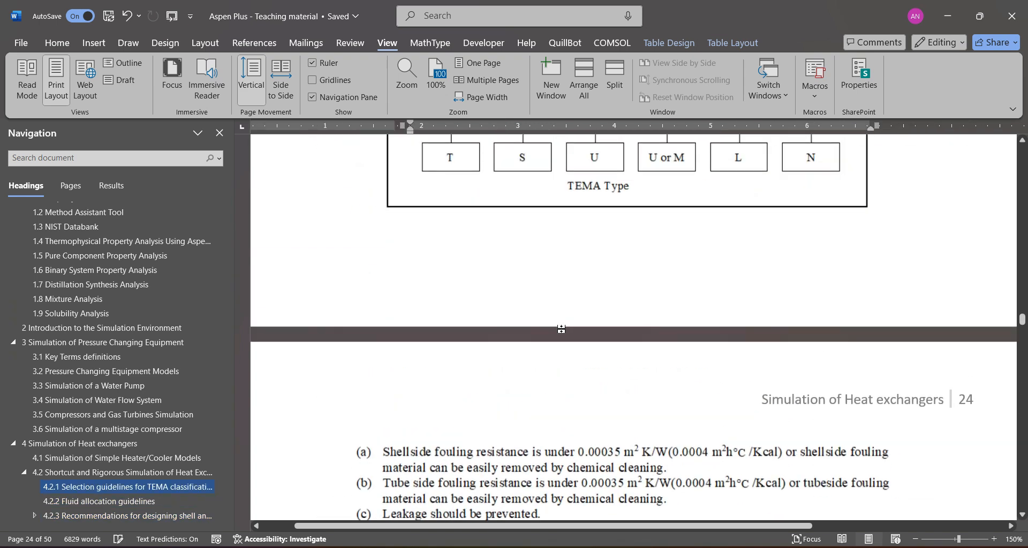
pyautogui.scroll(12, 561, 329)
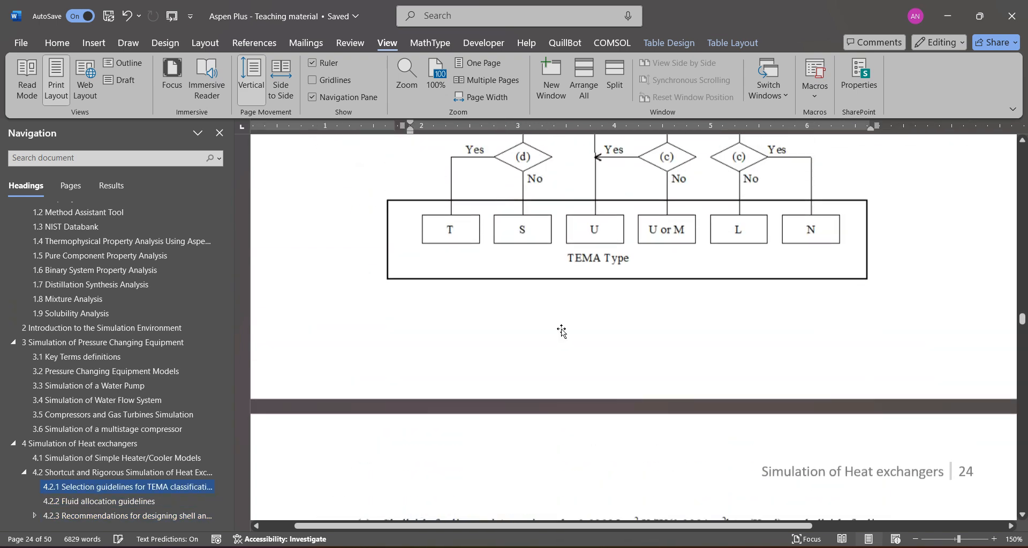
pyautogui.scroll(15, 561, 329)
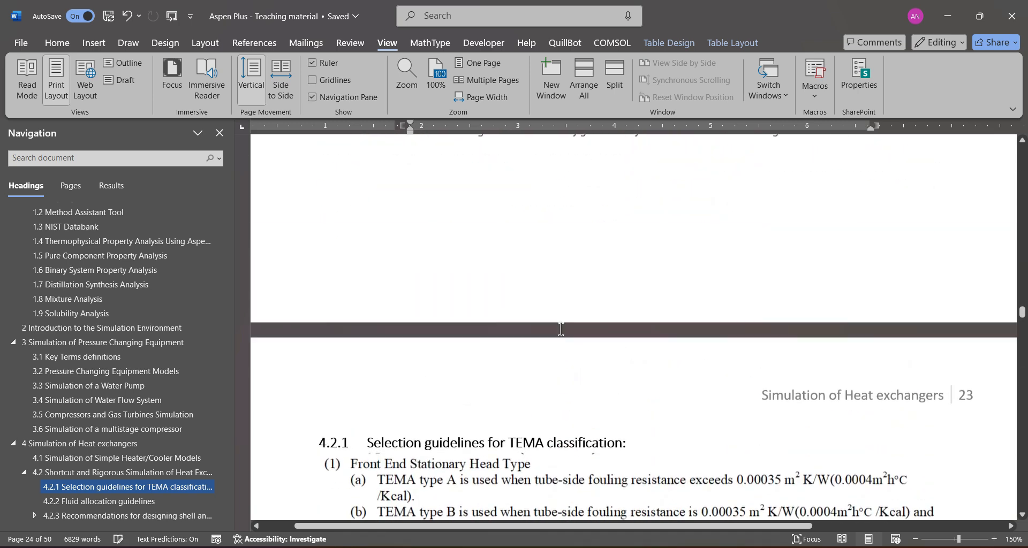
pyautogui.scroll(15, 561, 328)
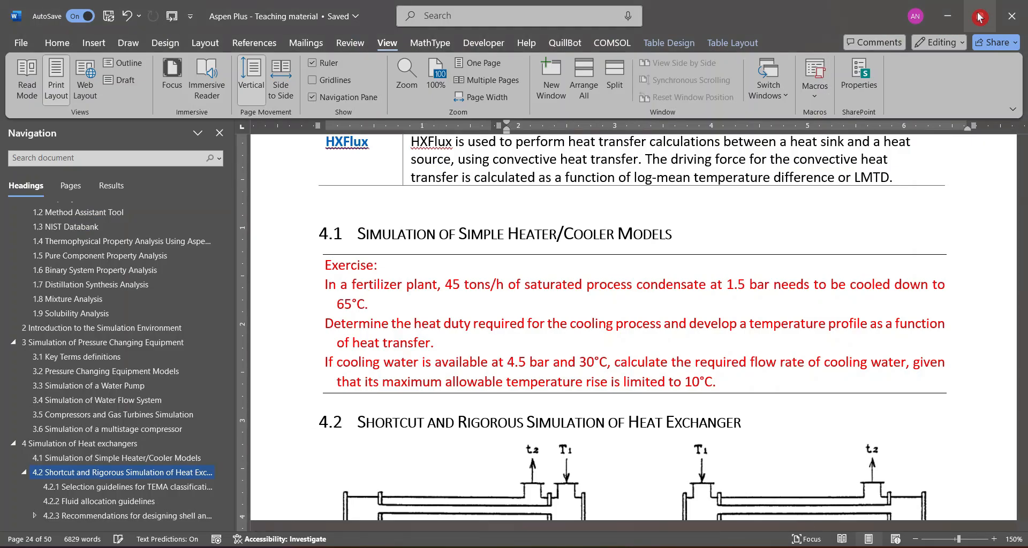
# Arrange the document in a narrow window beside Aspen Plus, without its navigation pane and zoomed out to 60%.
pyautogui.moveTo(977, 17)
pyautogui.click(904, 51)
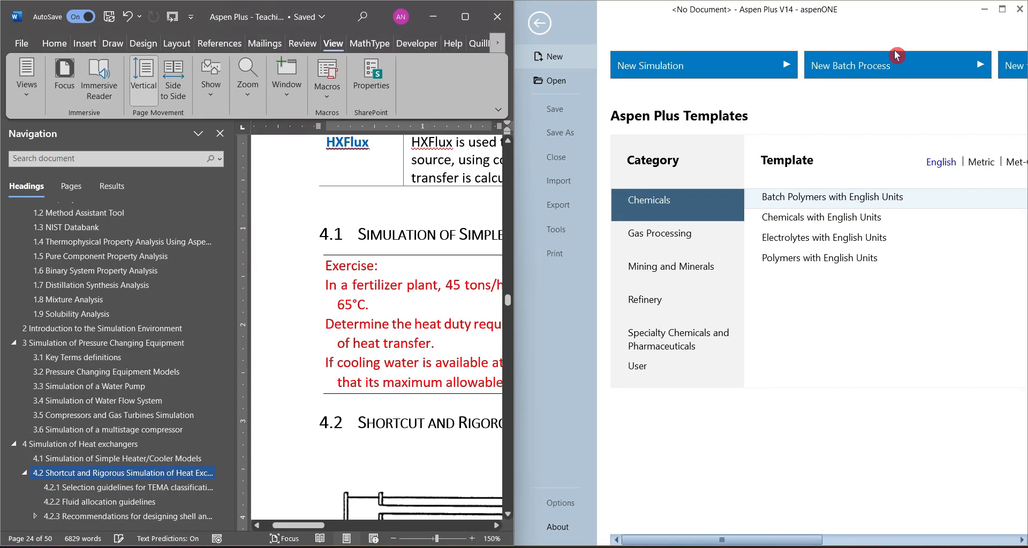
pyautogui.click(220, 133)
pyautogui.moveTo(514, 276); pyautogui.dragTo(298, 279)
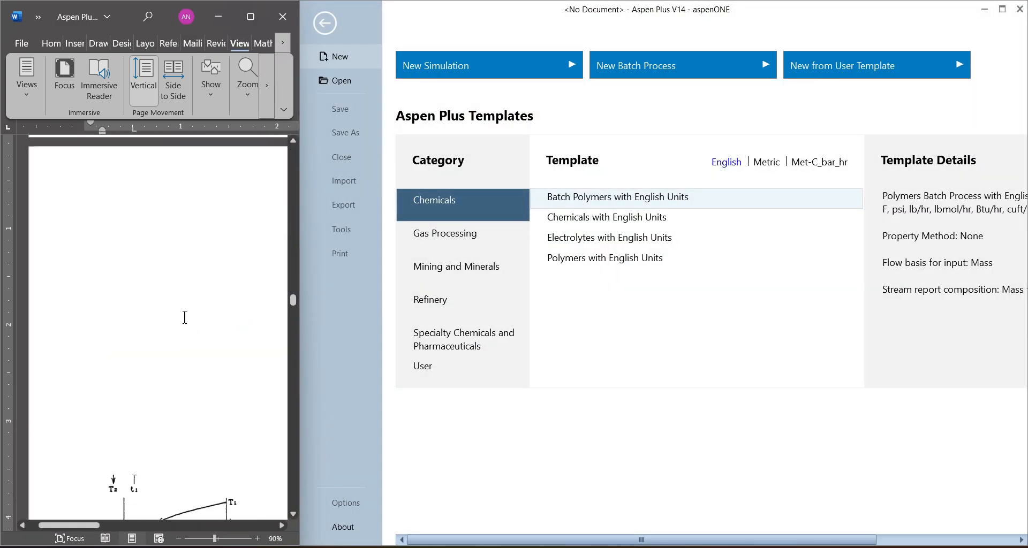
pyautogui.keyDown('ctrl'); pyautogui.scroll(-3, 184, 318); pyautogui.keyUp('ctrl')
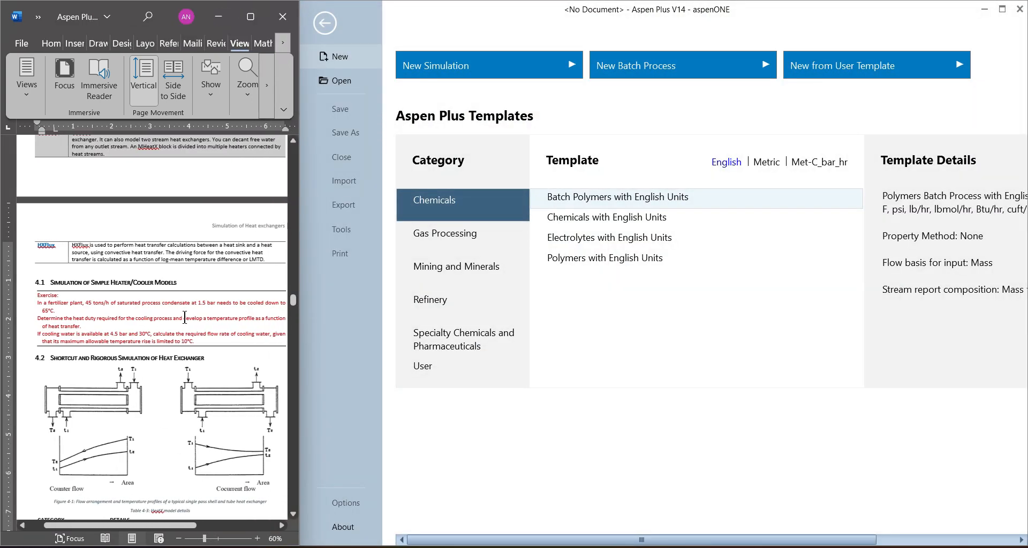
# Create a new simulation in Aspen Plus and add WATER as a component.
pyautogui.click(455, 71)
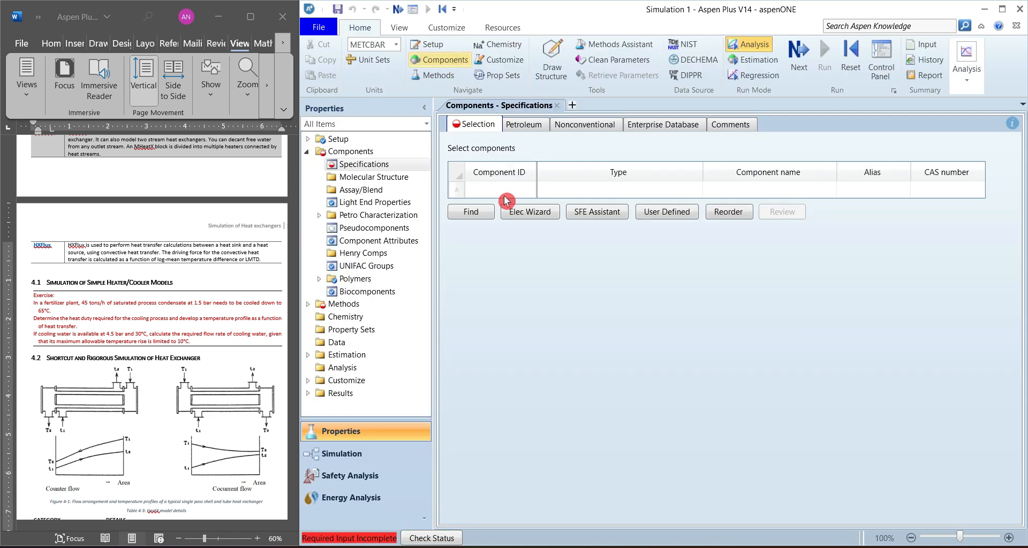
pyautogui.click(500, 194)
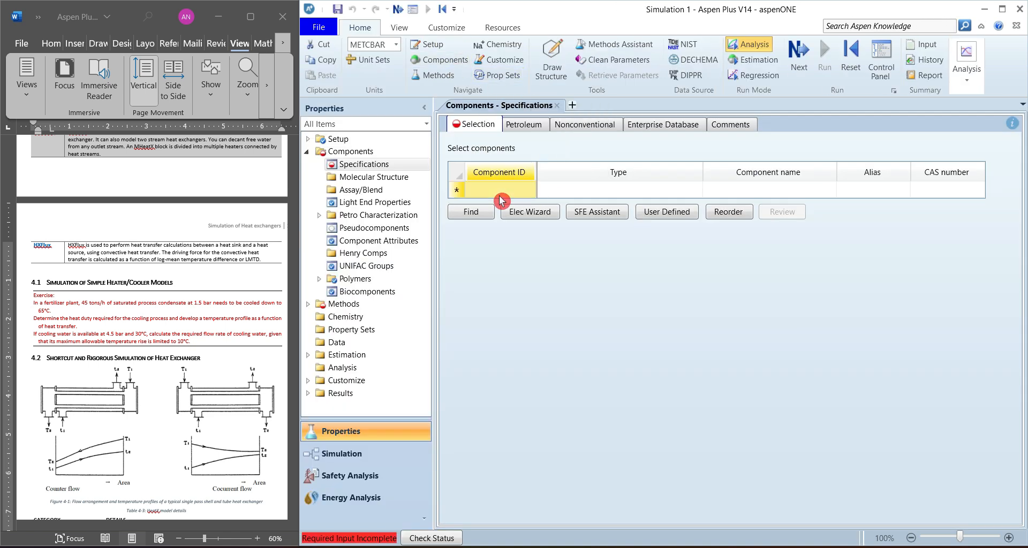
pyautogui.write('WATER')
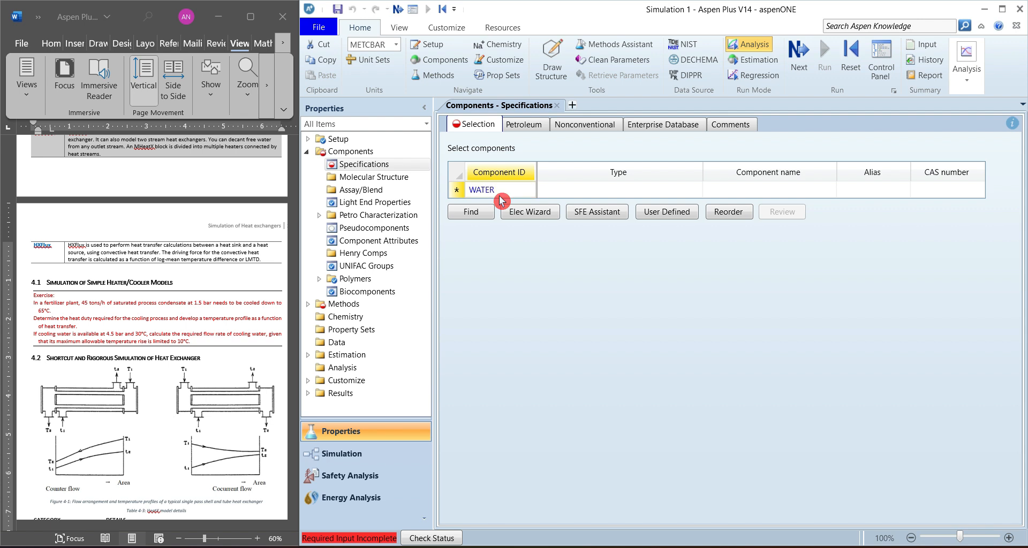
pyautogui.press('Return')
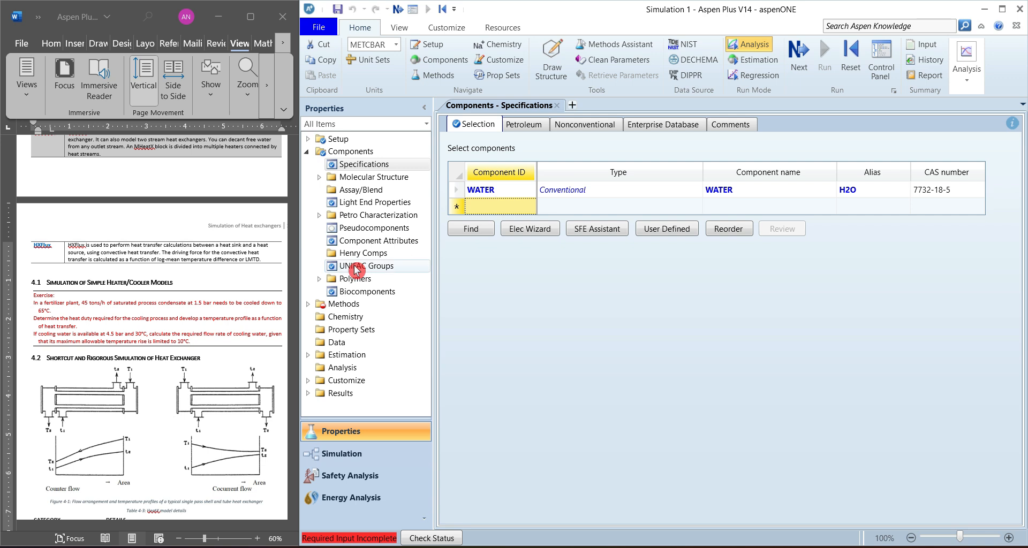
pyautogui.click(495, 194)
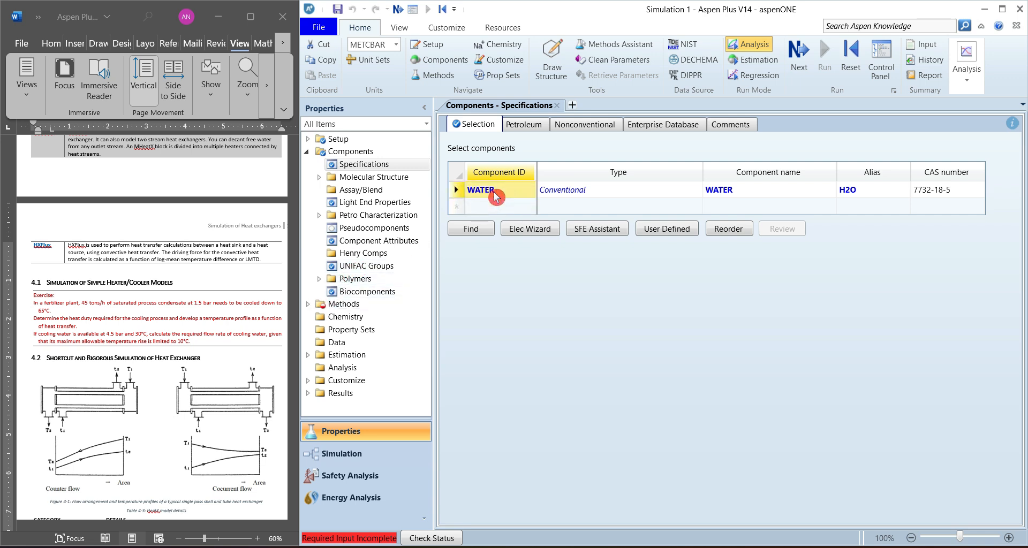
# Set the base property method to IAPWS-95 and run the properties calculation.
pyautogui.click(308, 305)
pyautogui.click(369, 316)
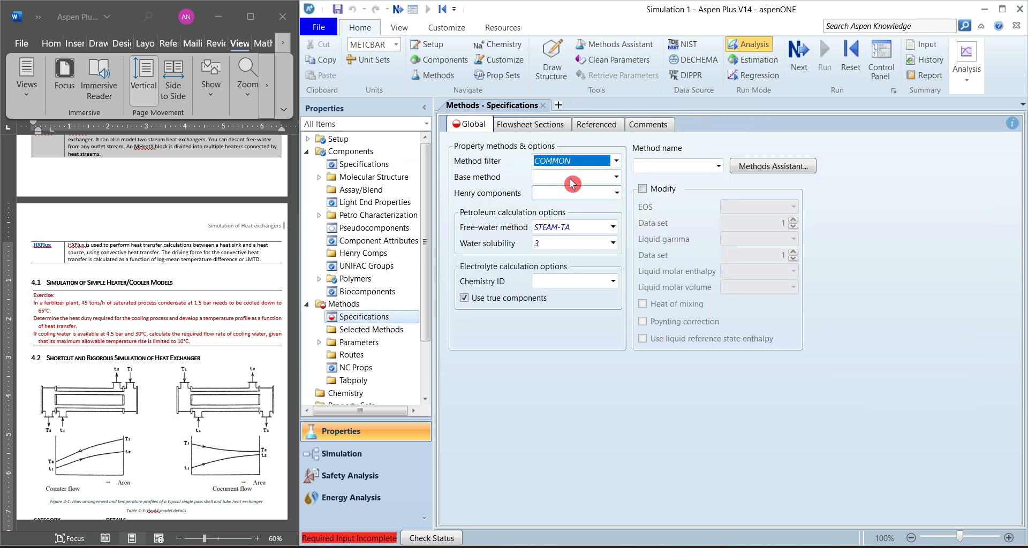
pyautogui.click(591, 176)
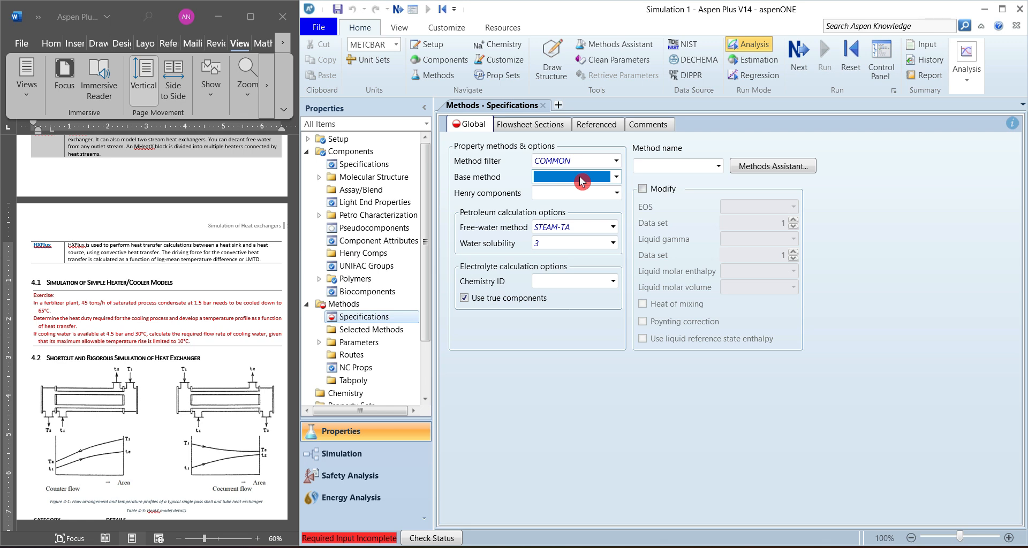
pyautogui.press('i')
pyautogui.press('Return')
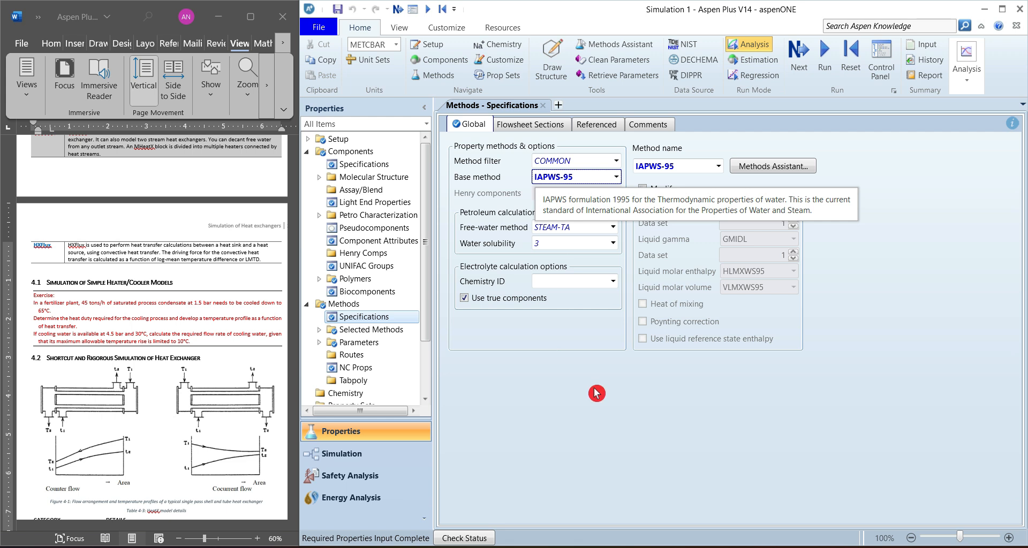
pyautogui.click(825, 64)
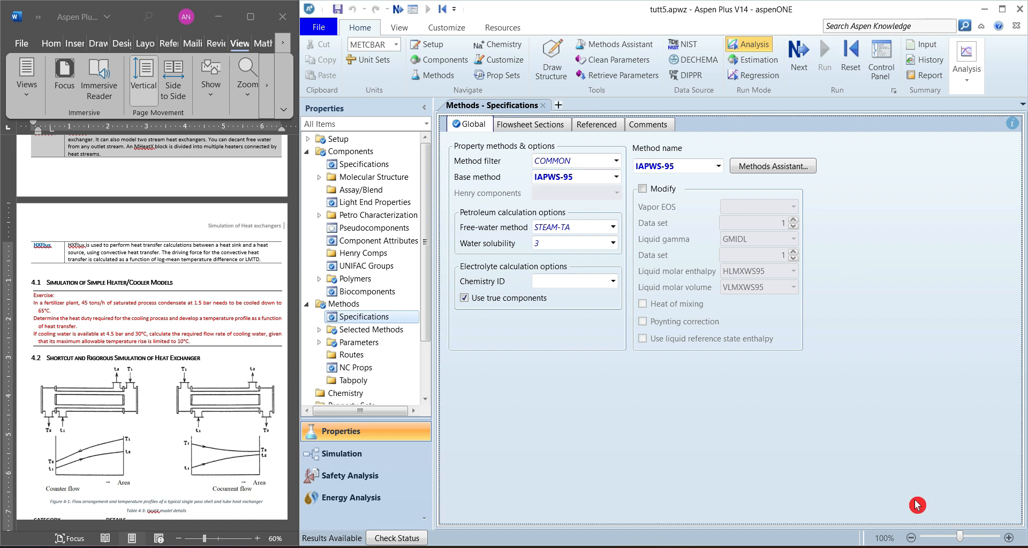
# Switch to the simulation environment and place a Heater exchanger block with the round icon, named HEATER, on the main flowsheet.
pyautogui.click(352, 456)
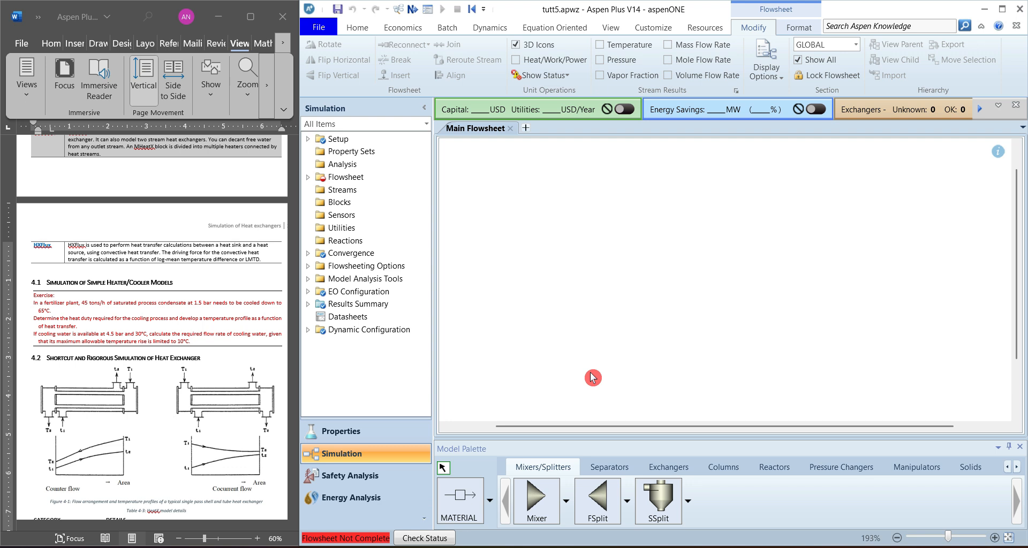
pyautogui.click(671, 468)
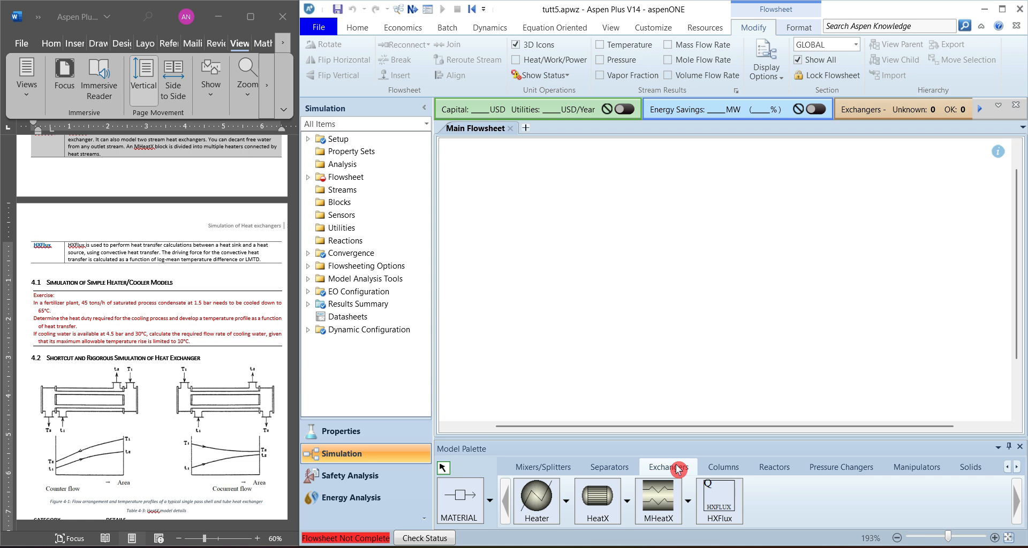
pyautogui.click(566, 503)
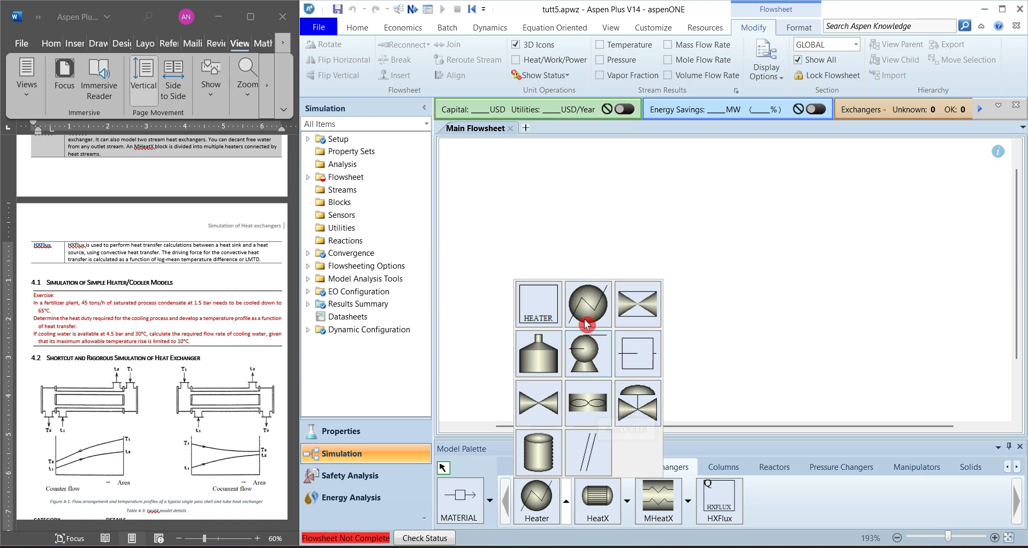
pyautogui.click(587, 303)
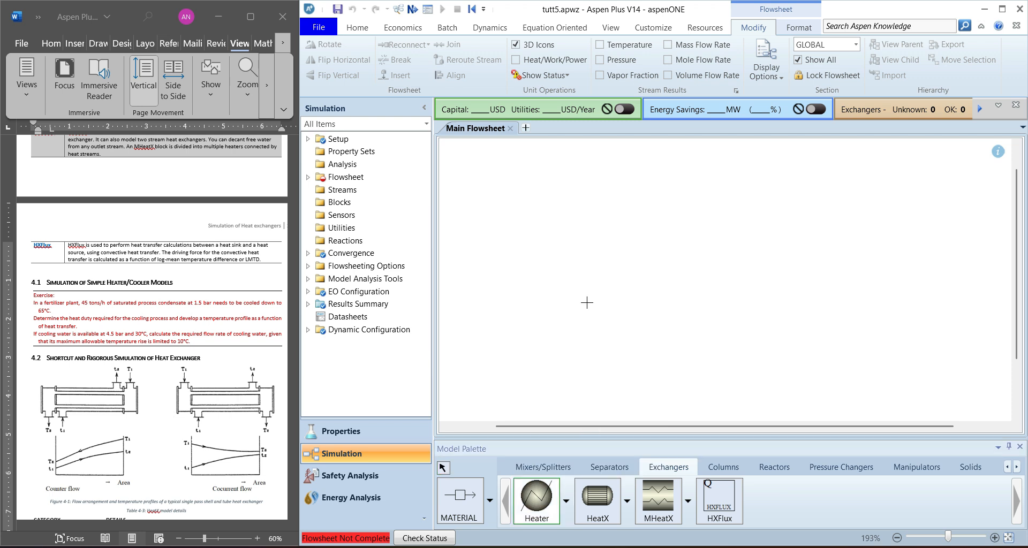
pyautogui.click(700, 251)
pyautogui.write('HEATER')
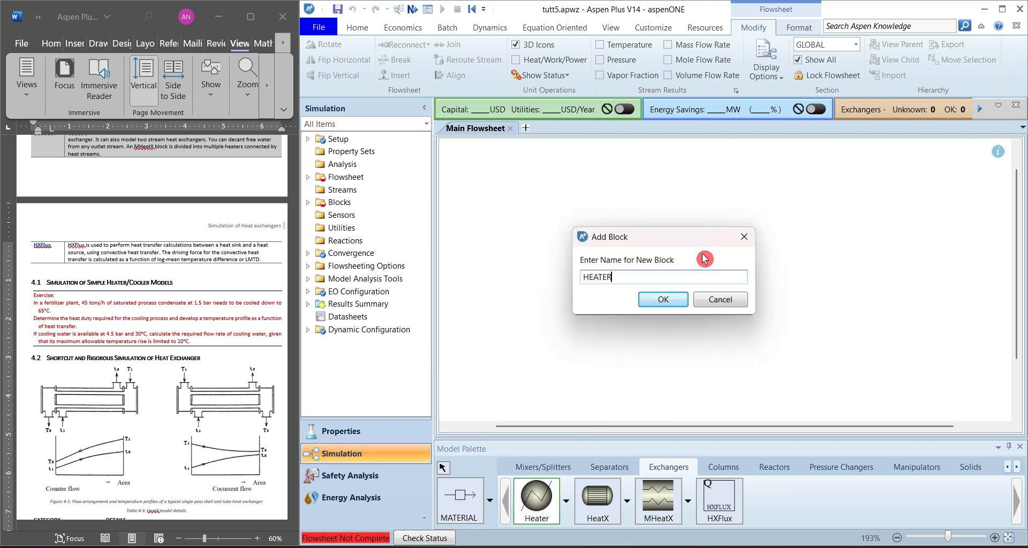
pyautogui.press('Return')
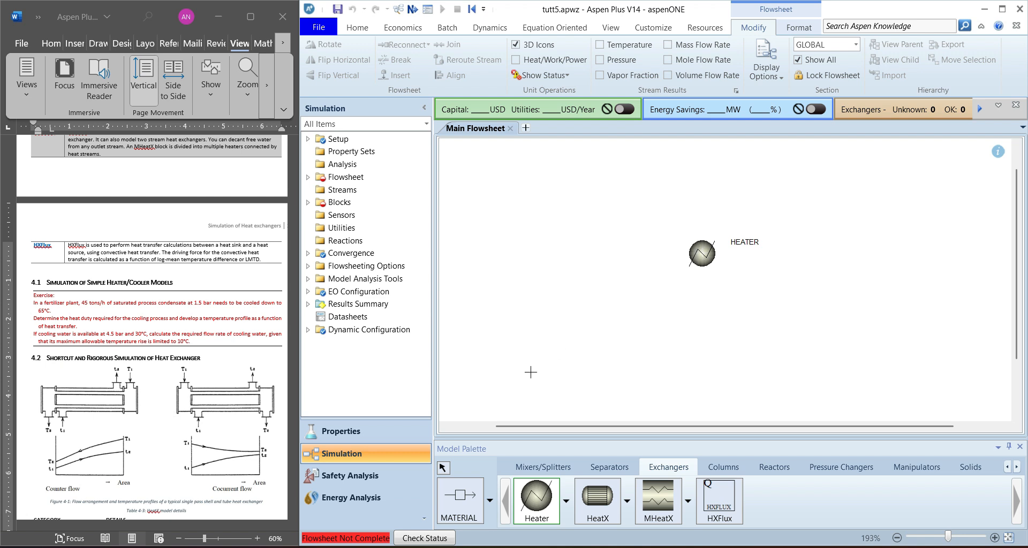
# Connect a material feed stream named PIN to the inlet of the HEATER block.
pyautogui.click(467, 500)
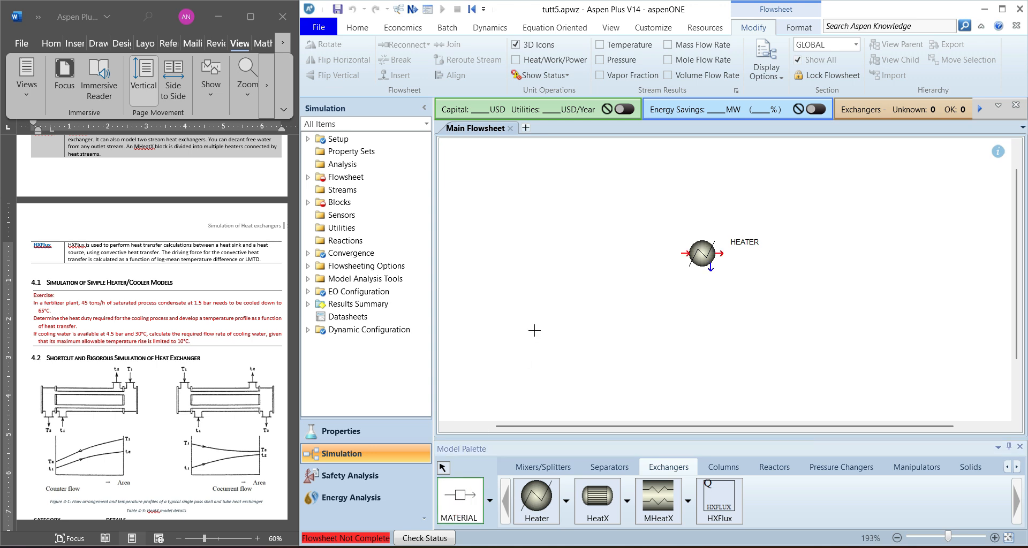
pyautogui.click(682, 255)
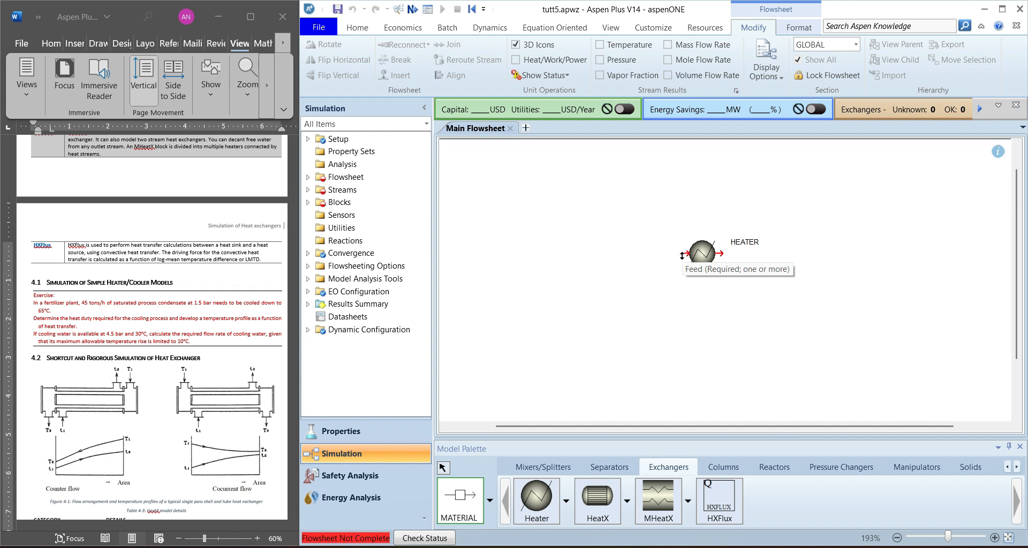
pyautogui.click(542, 253)
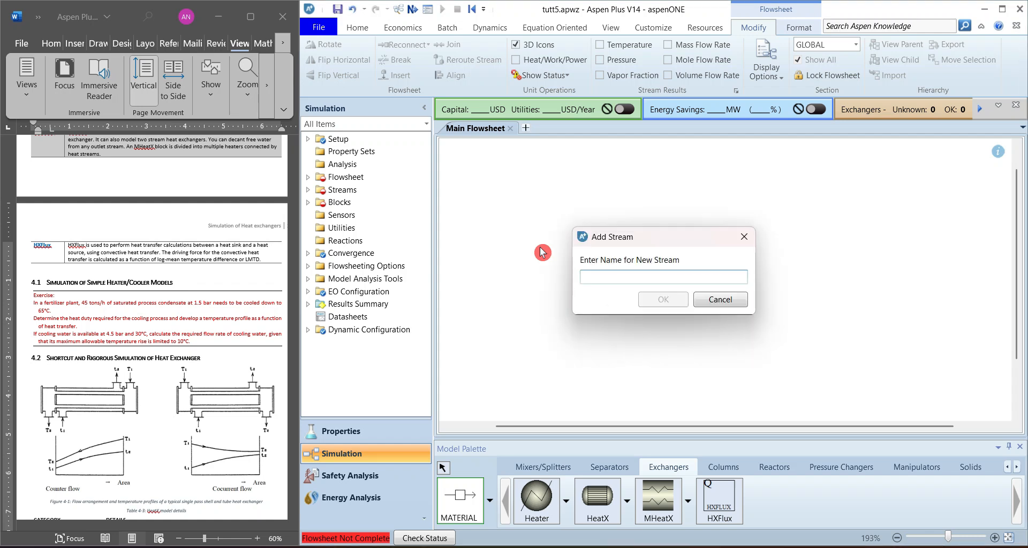
pyautogui.write('INLE')
pyautogui.press('BackSpace')
pyautogui.press('BackSpace')
pyautogui.press('BackSpace')
pyautogui.press('BackSpace')
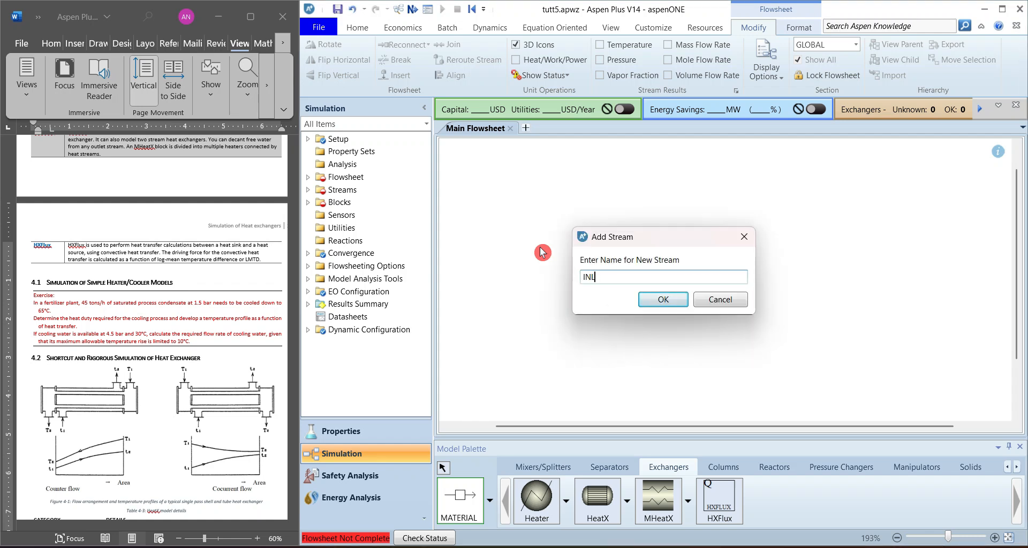
pyautogui.write('PIN')
pyautogui.click(665, 302)
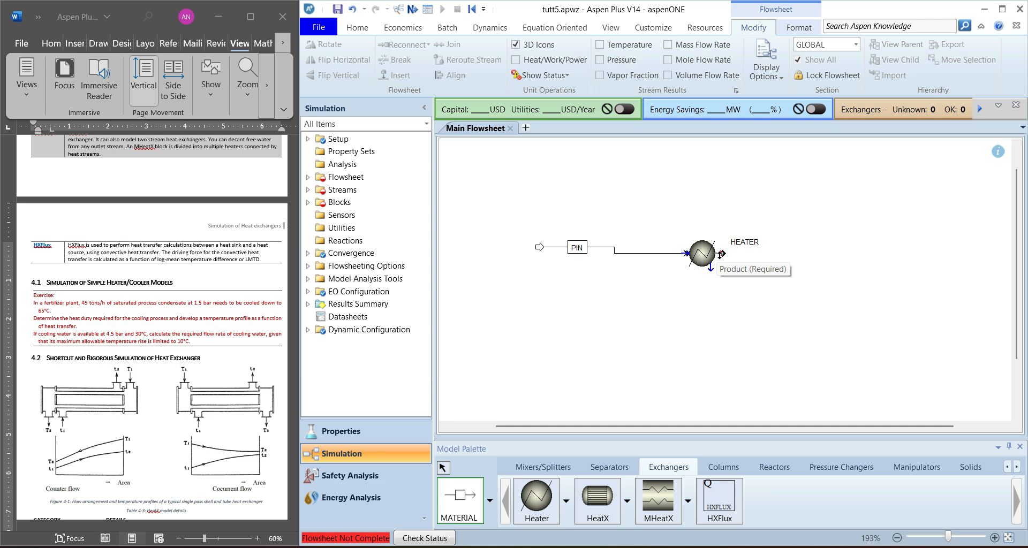
# Connect a material product stream named POUT to the outlet of the HEATER block.
pyautogui.click(719, 254)
pyautogui.click(887, 255)
pyautogui.write('POUT')
pyautogui.press('Return')
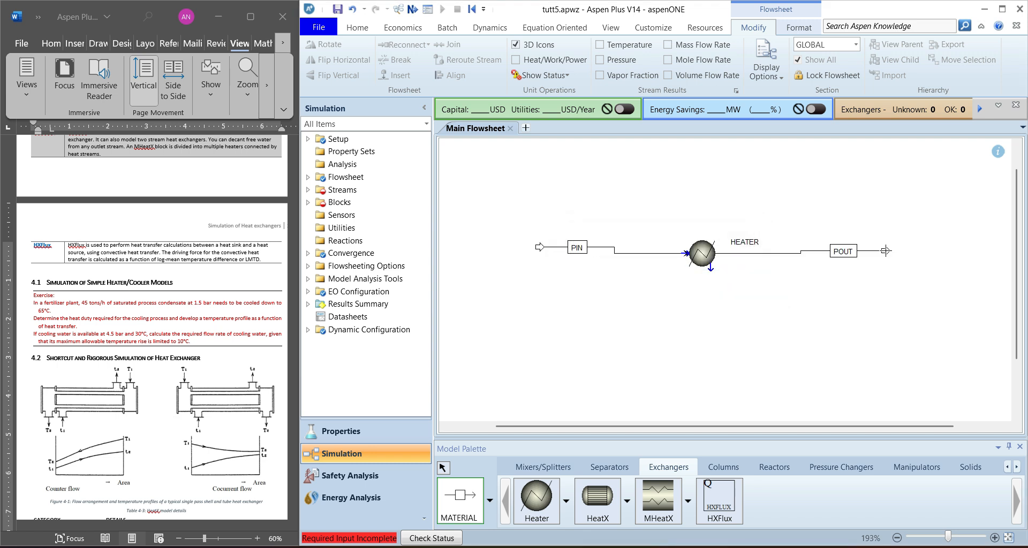
pyautogui.rightClick(899, 301)
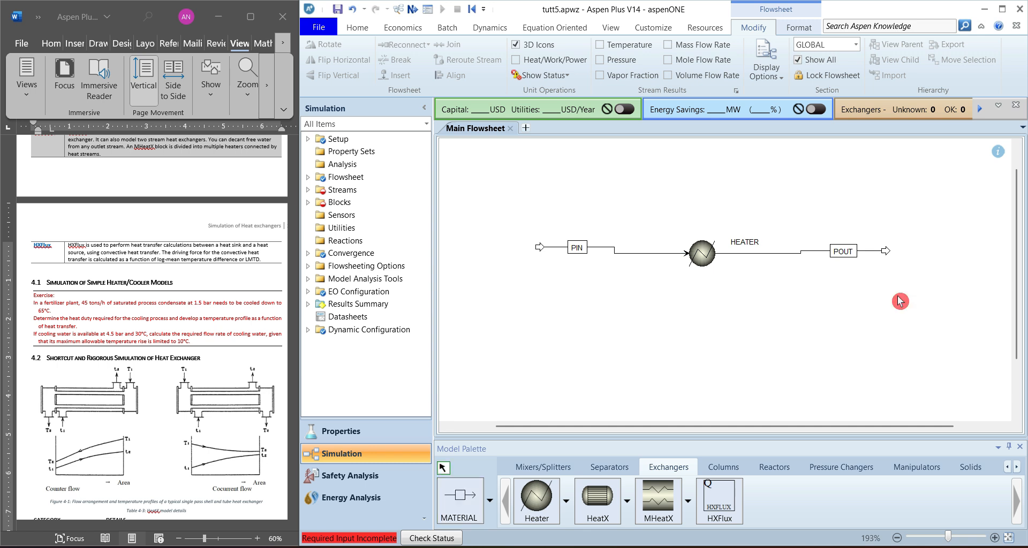
# Select the whole flowsheet and align the PIN and POUT streams with the HEATER block.
pyautogui.click(899, 301)
pyautogui.hotkey('ctrl', 'a')
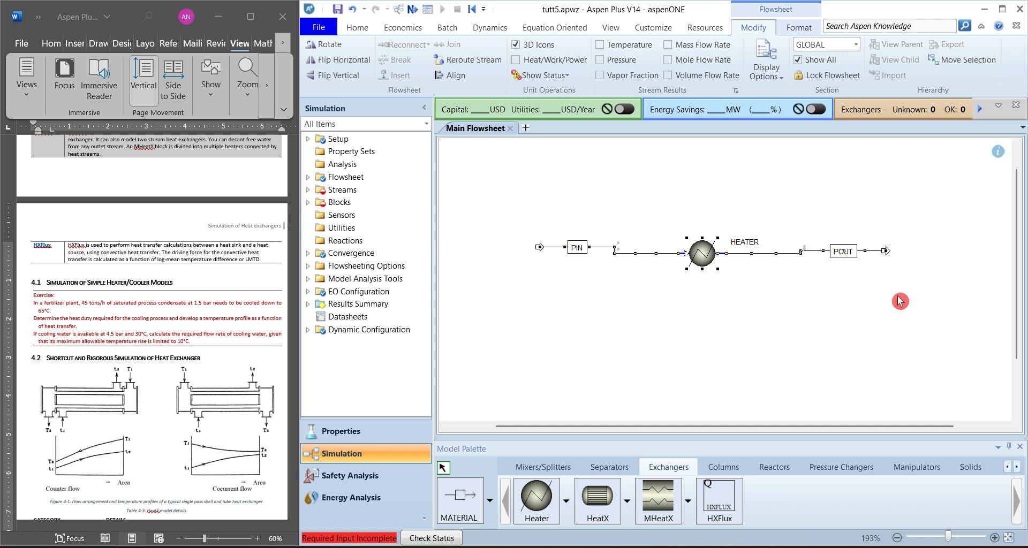
pyautogui.hotkey('ctrl', 'b')
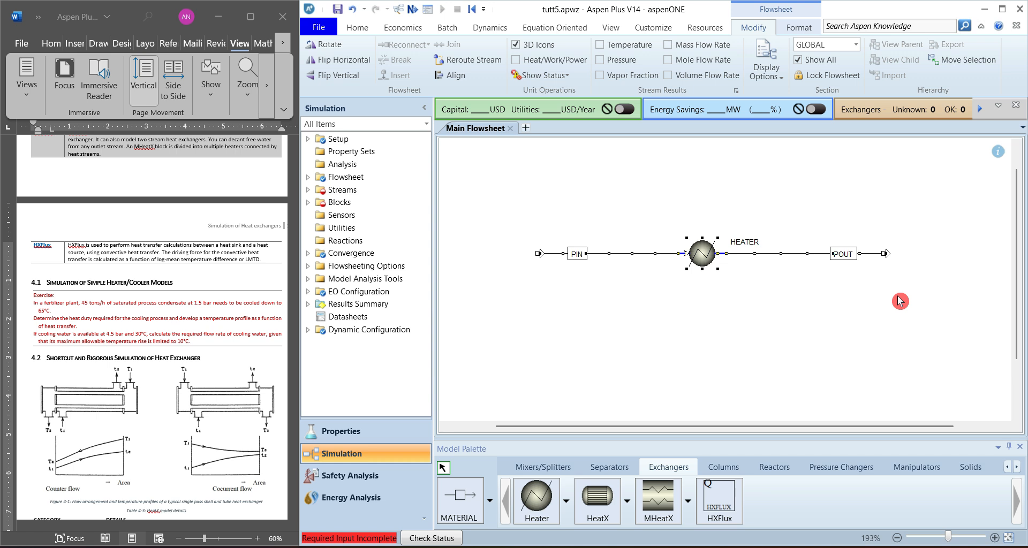
pyautogui.click(743, 306)
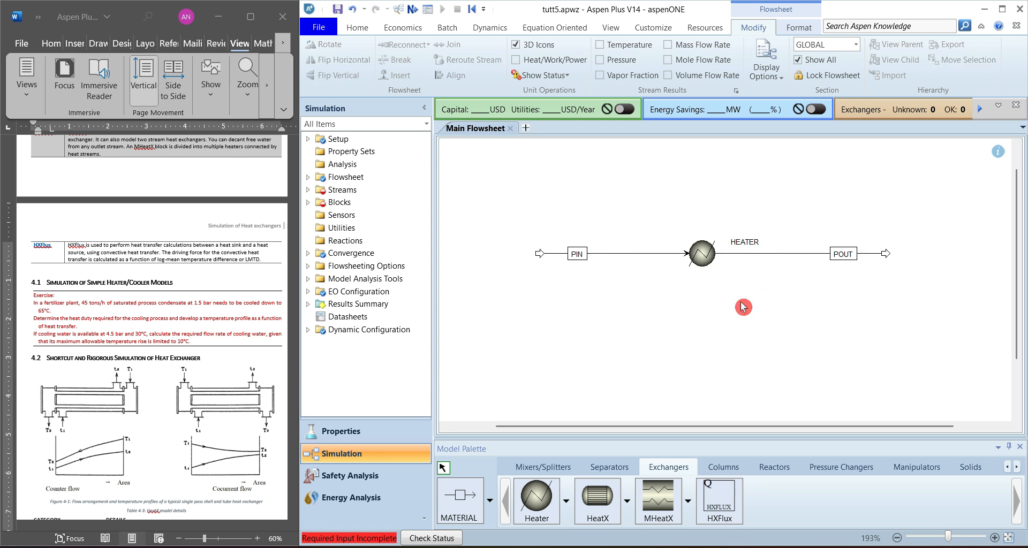
# Specify the PIN stream's state by vapor fraction and pressure, with a pressure of 1.5 bar and a vapor fraction of 0.
pyautogui.doubleClick(608, 257)
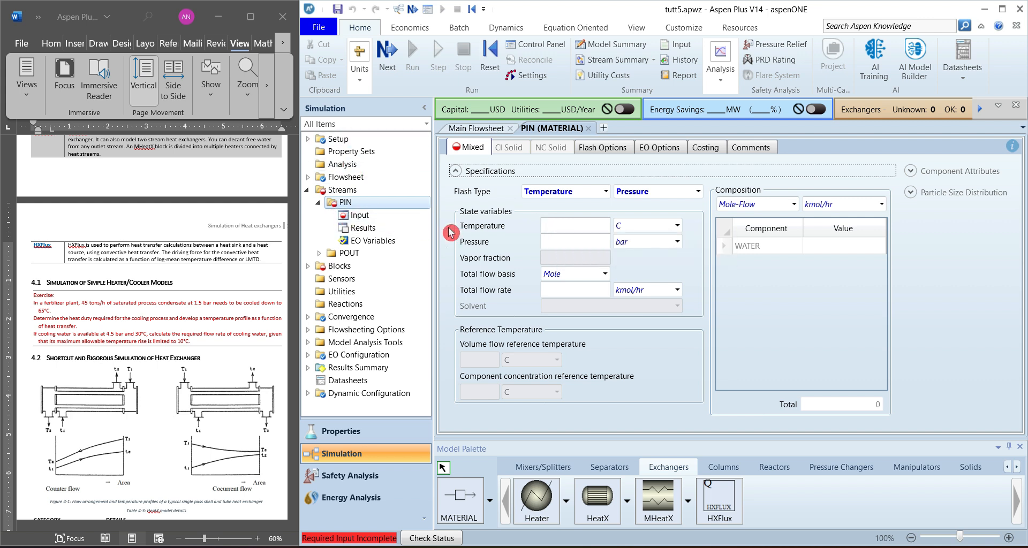
pyautogui.click(572, 227)
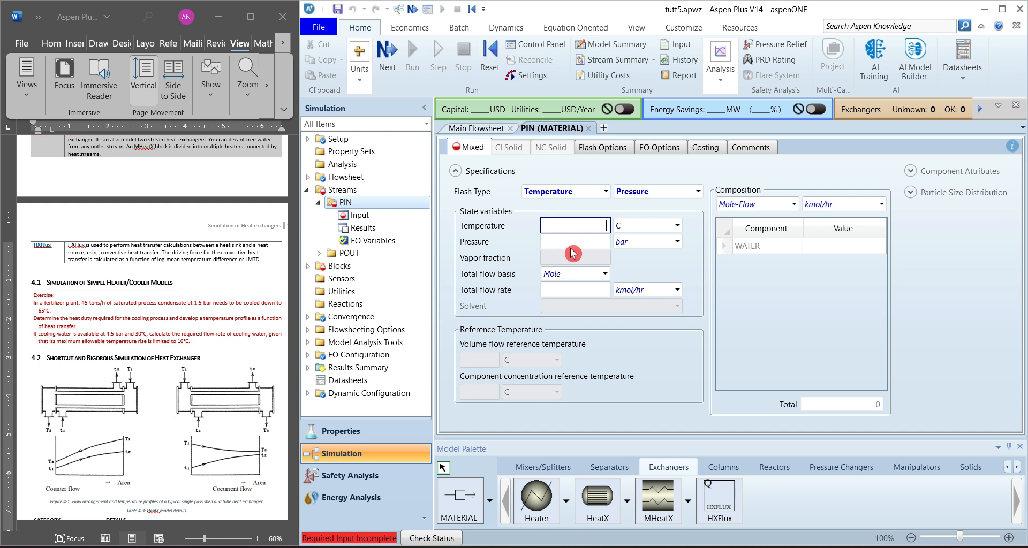
pyautogui.click(605, 192)
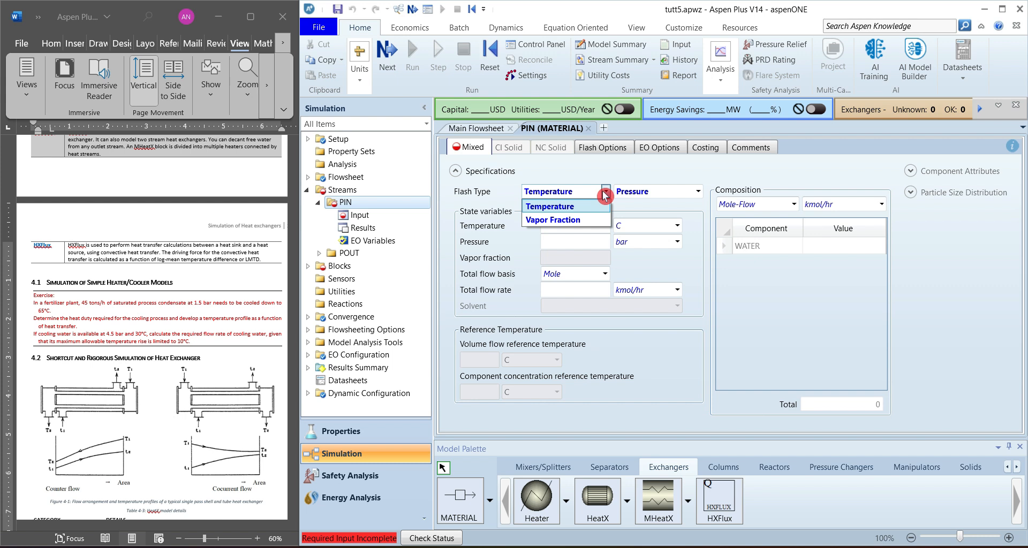
pyautogui.click(567, 220)
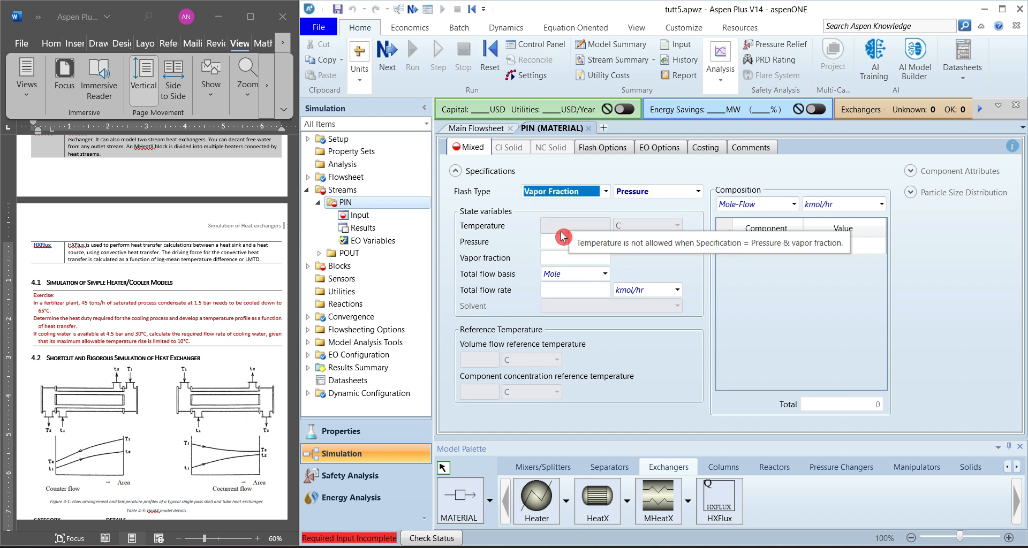
pyautogui.click(556, 241)
pyautogui.write('1.5')
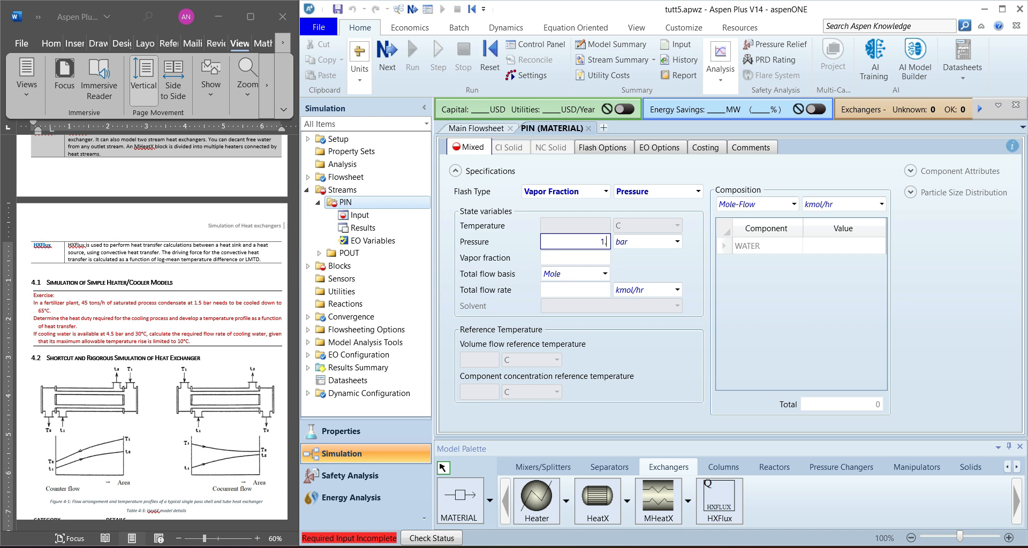
pyautogui.click(569, 257)
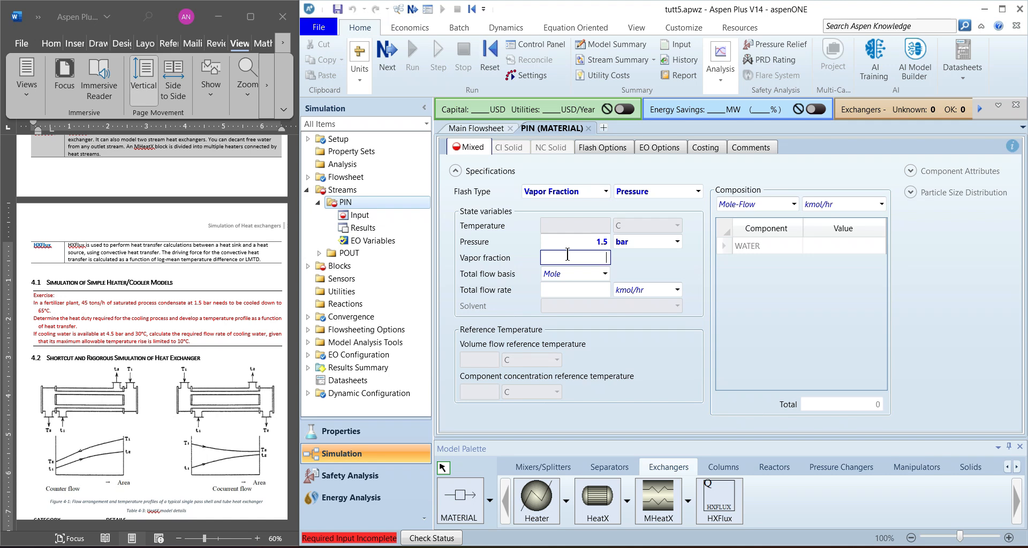
pyautogui.write('0')
pyautogui.press('Return')
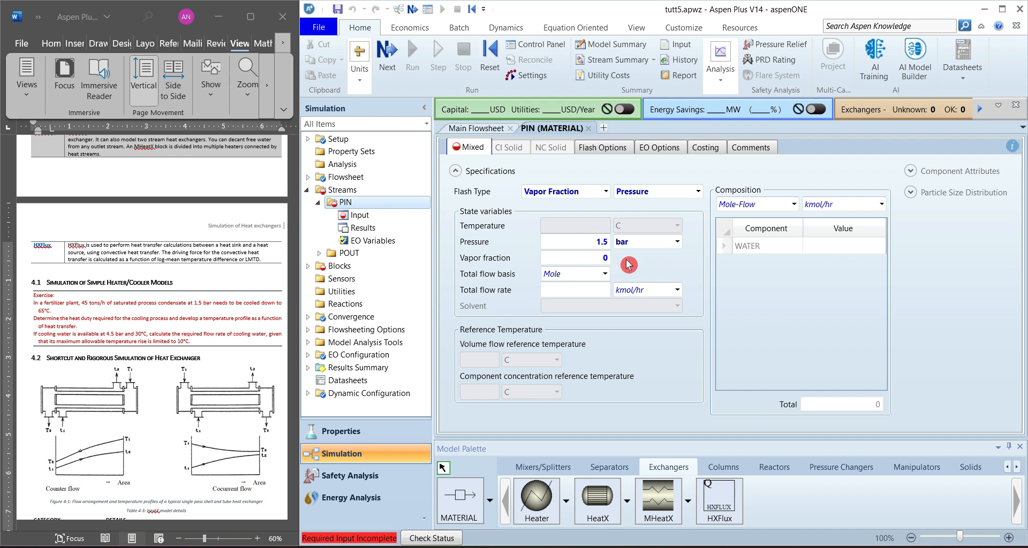
# Set the PIN stream's total flow basis to Mass and its total flow rate to 45 tons/hr.
pyautogui.click(604, 274)
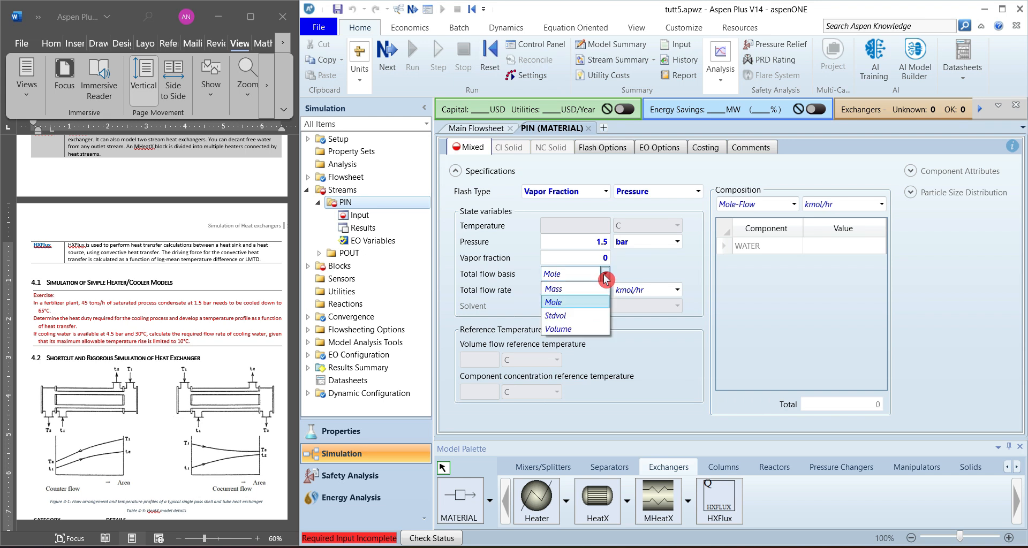
pyautogui.click(570, 289)
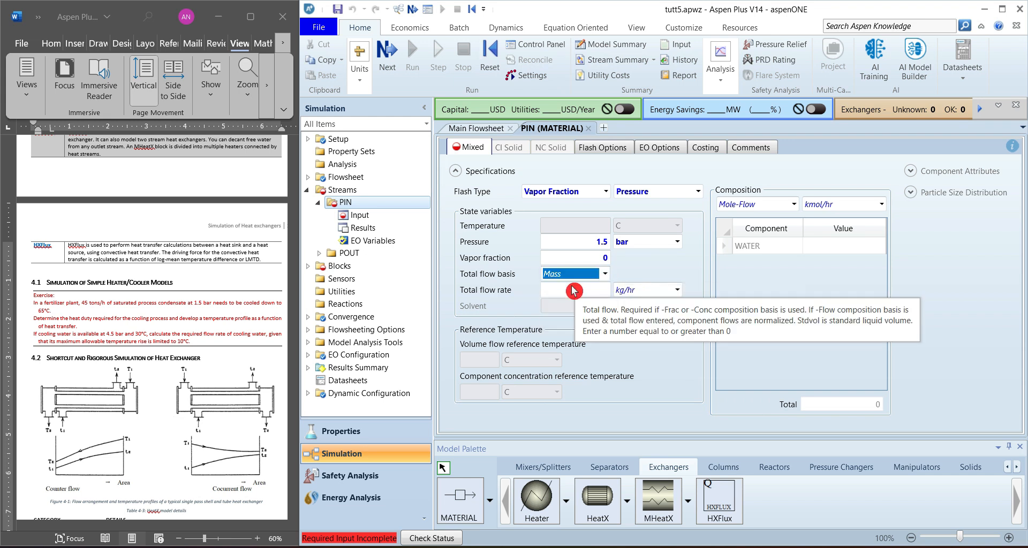
pyautogui.click(575, 292)
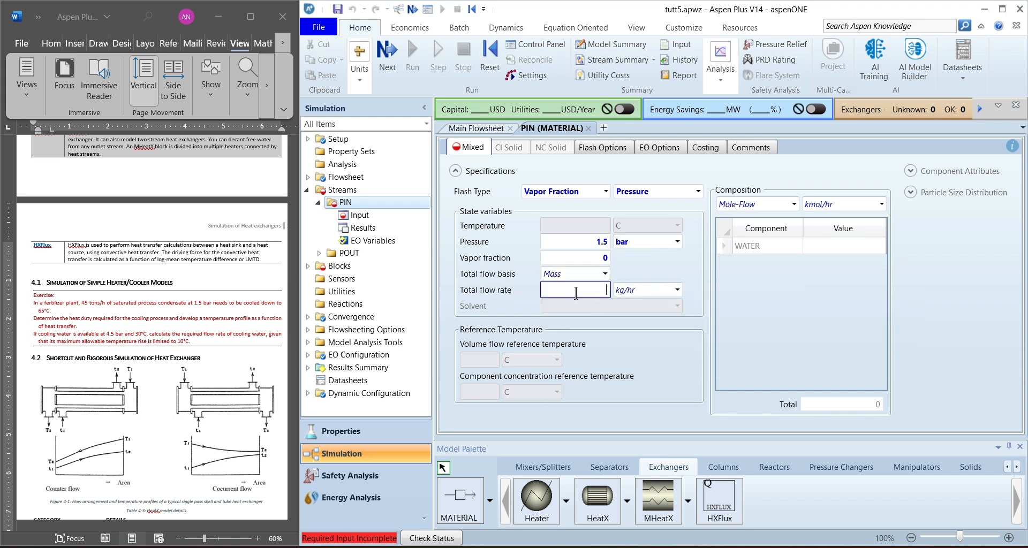
pyautogui.write('45')
pyautogui.click(642, 292)
pyautogui.press('t')
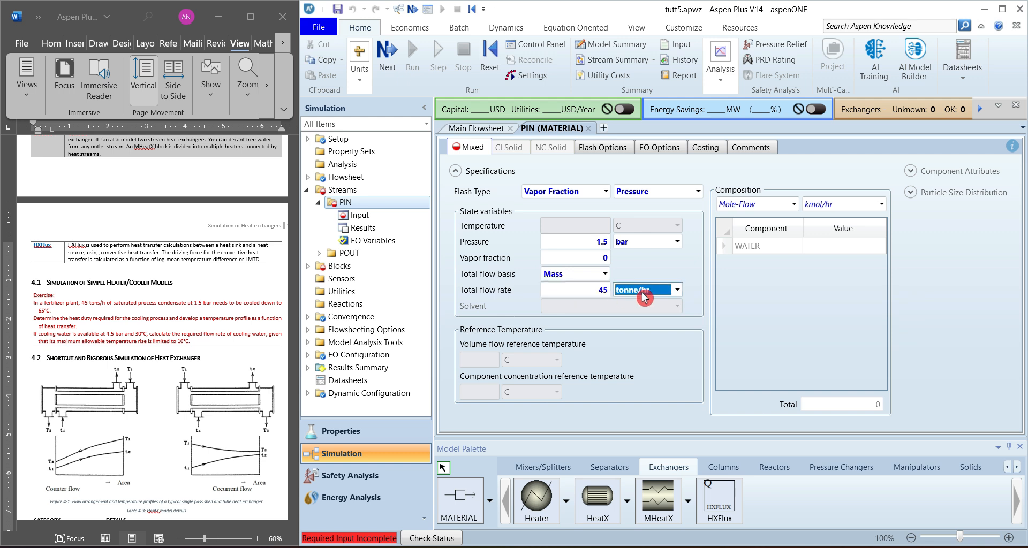
# Define the PIN stream's composition on a Mass-Frac basis with a value of 1 for WATER.
pyautogui.click(794, 202)
pyautogui.click(794, 205)
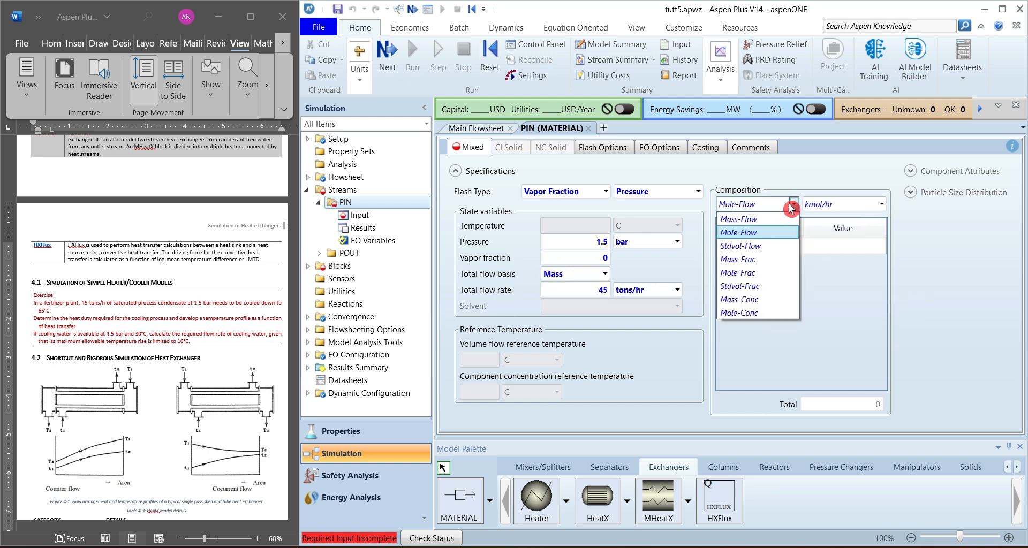
pyautogui.click(766, 260)
pyautogui.click(844, 249)
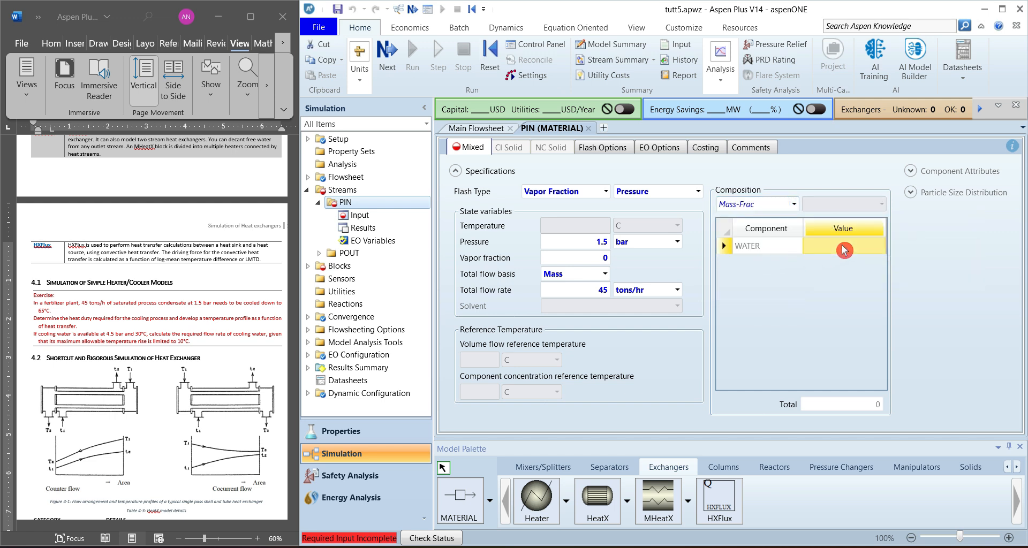
pyautogui.write('1')
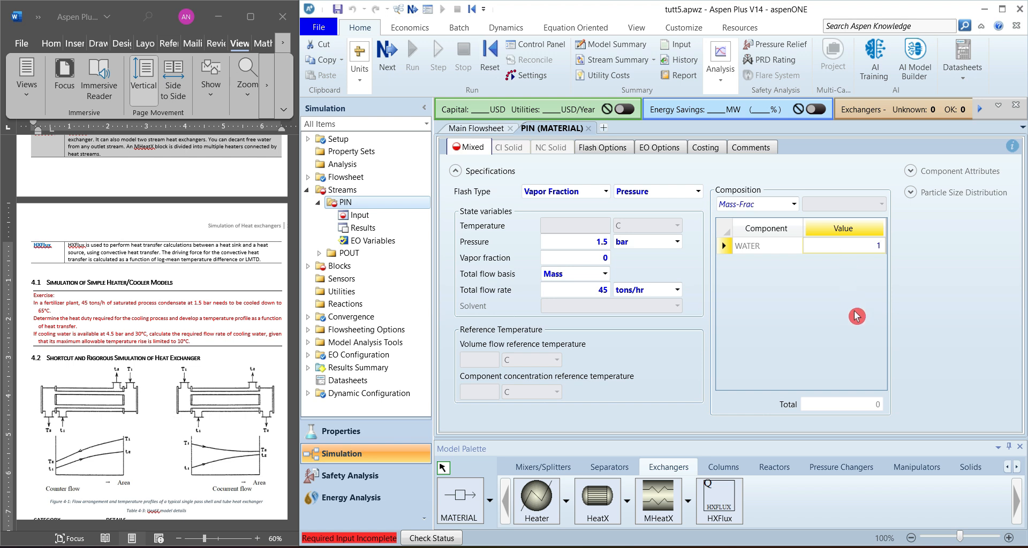
pyautogui.click(831, 306)
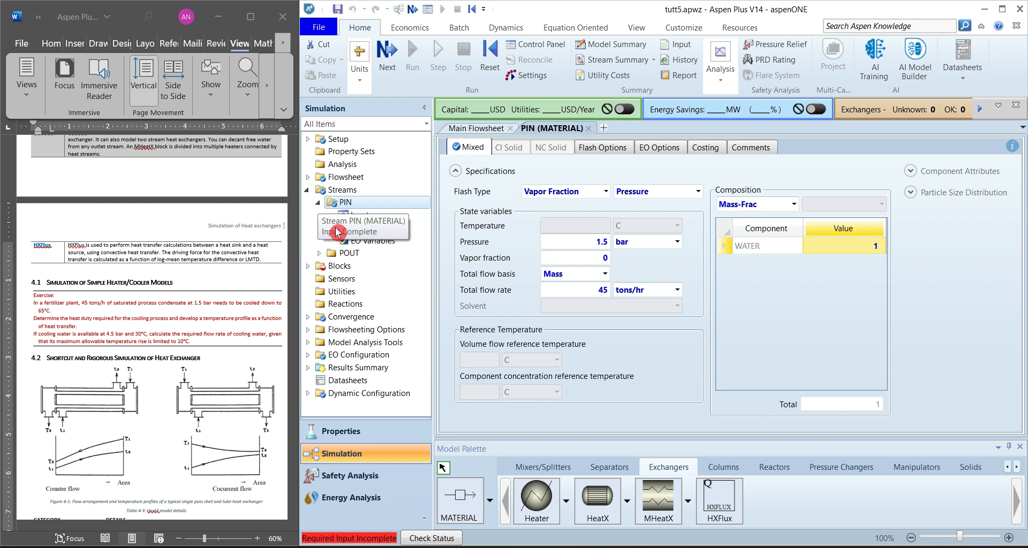
# Specify the HEATER block's input with a temperature of 65 C and a pressure of 0 bar.
pyautogui.click(307, 266)
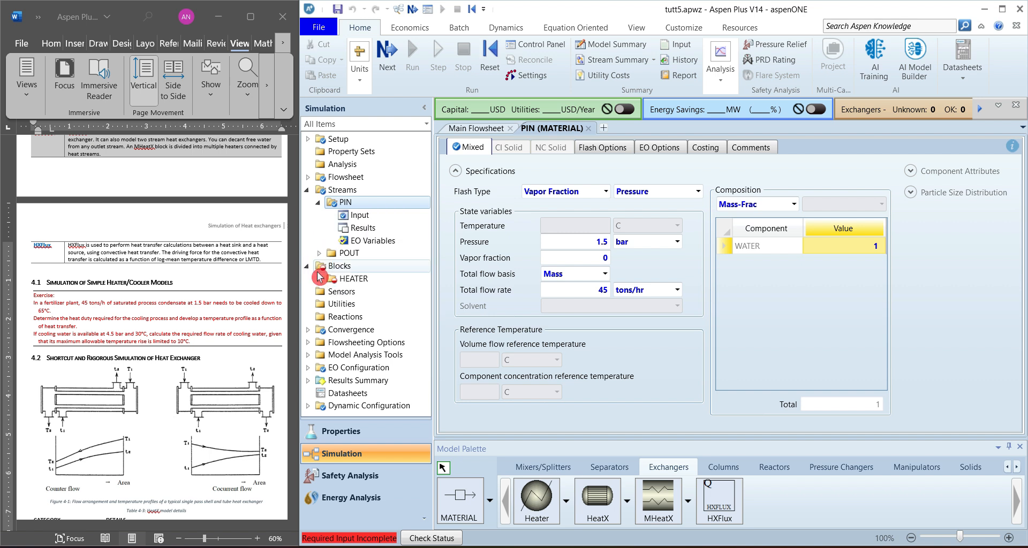
pyautogui.click(318, 279)
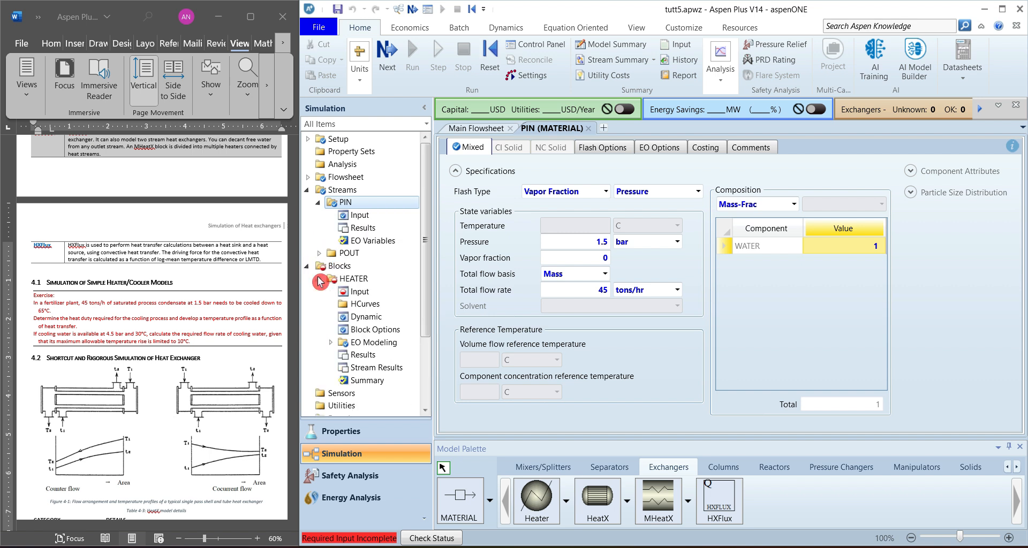
pyautogui.click(368, 291)
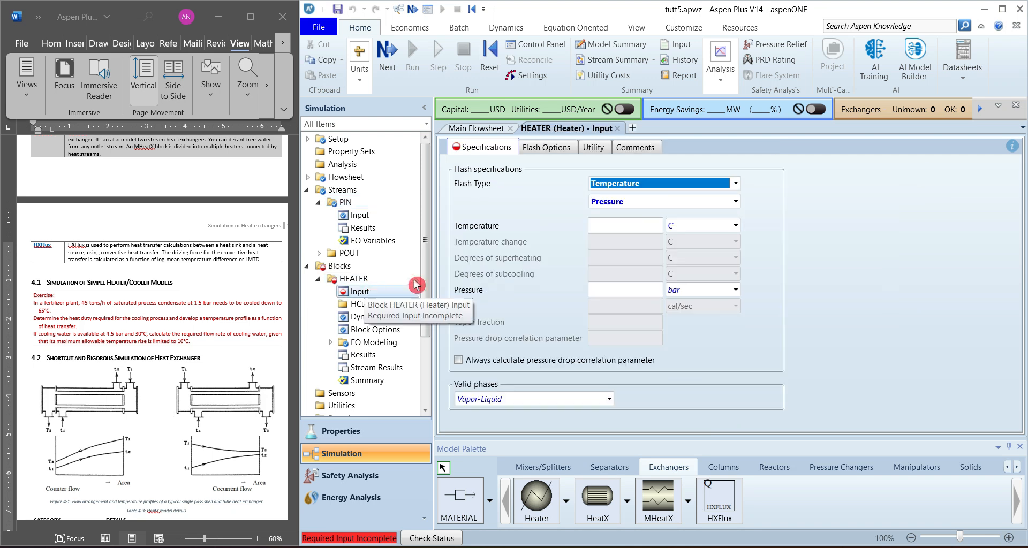
pyautogui.click(617, 230)
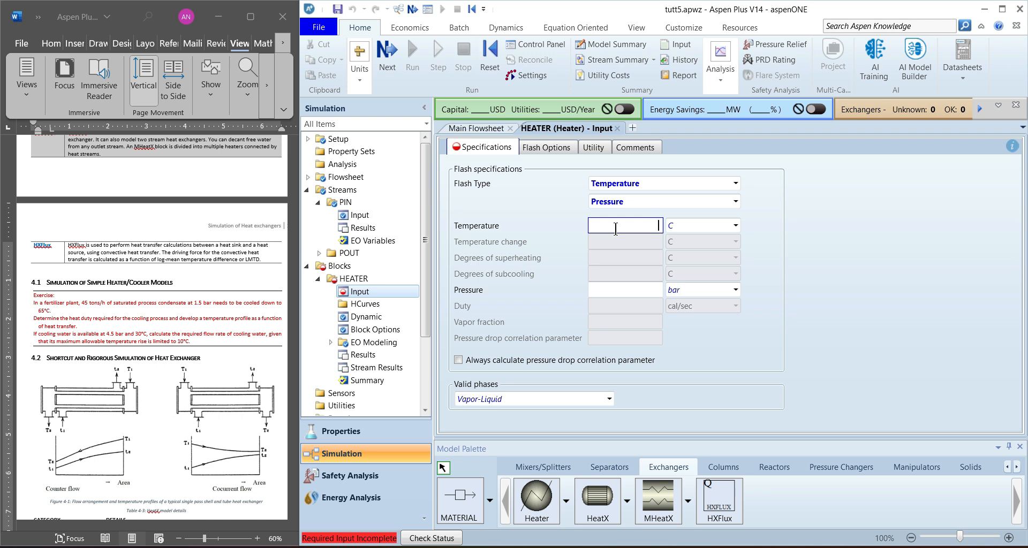
pyautogui.write('65')
pyautogui.press('Return')
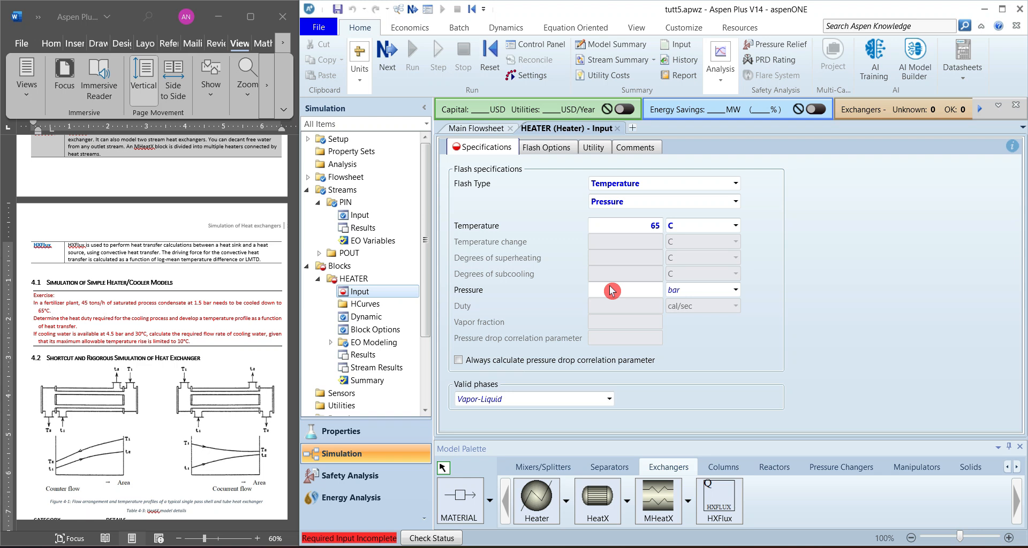
pyautogui.click(636, 289)
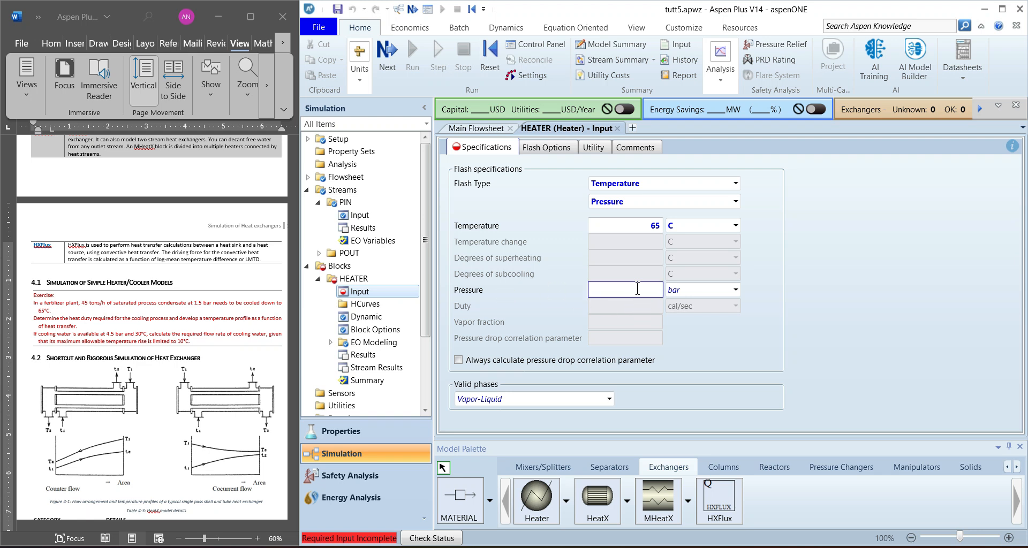
pyautogui.write('0')
pyautogui.click(555, 293)
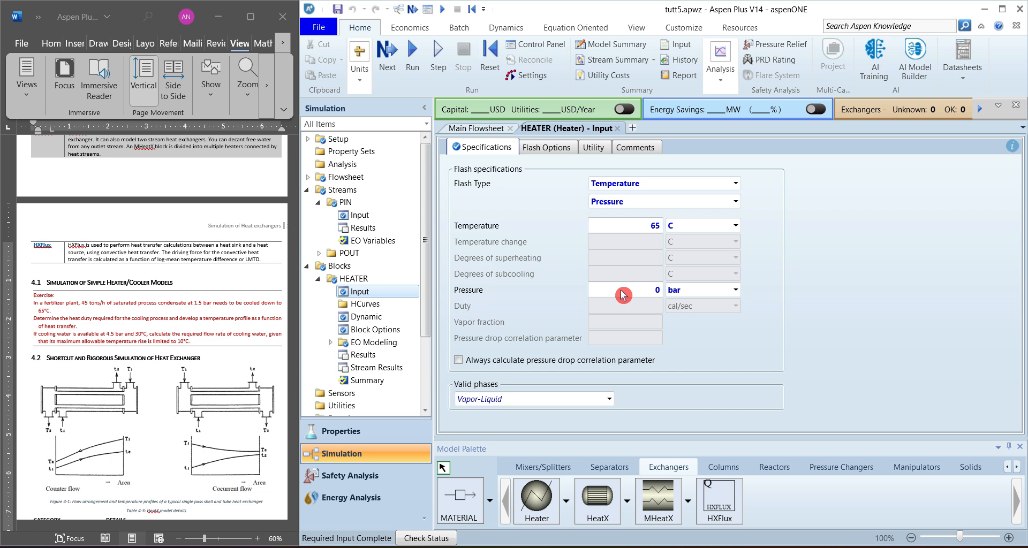
# Run the simulation and display the HEATER block's heat duty result in kW.
pyautogui.click(417, 58)
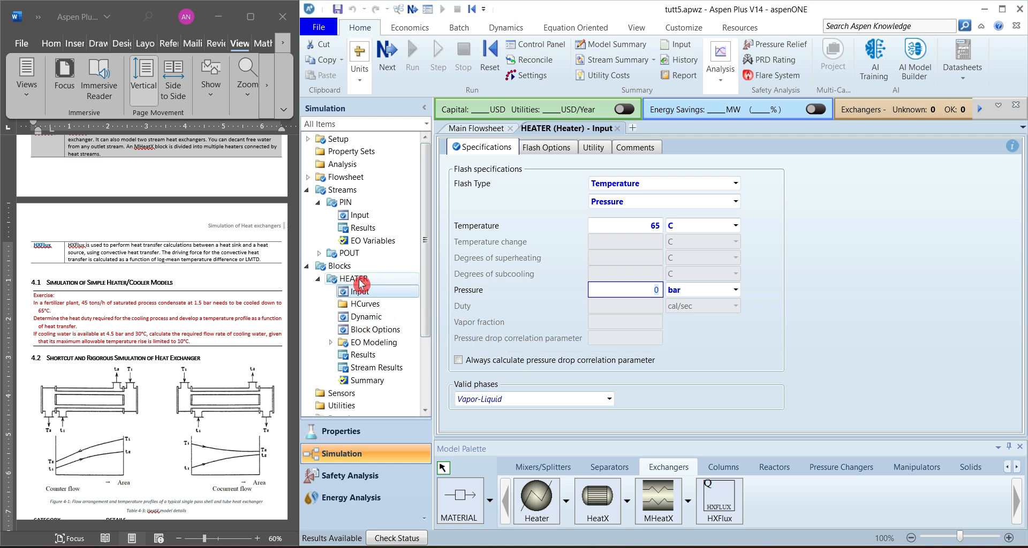
pyautogui.click(377, 356)
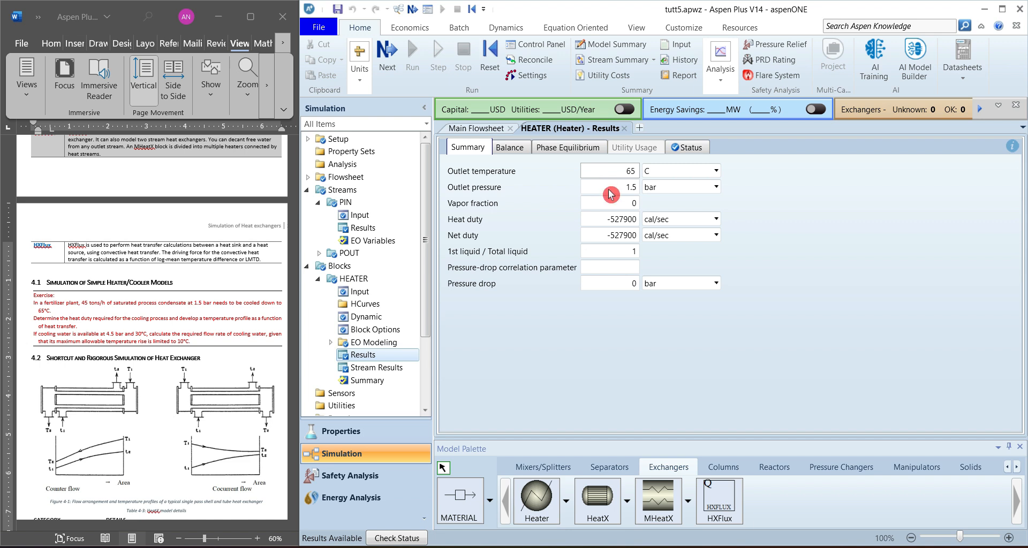
pyautogui.click(686, 220)
pyautogui.write('kW')
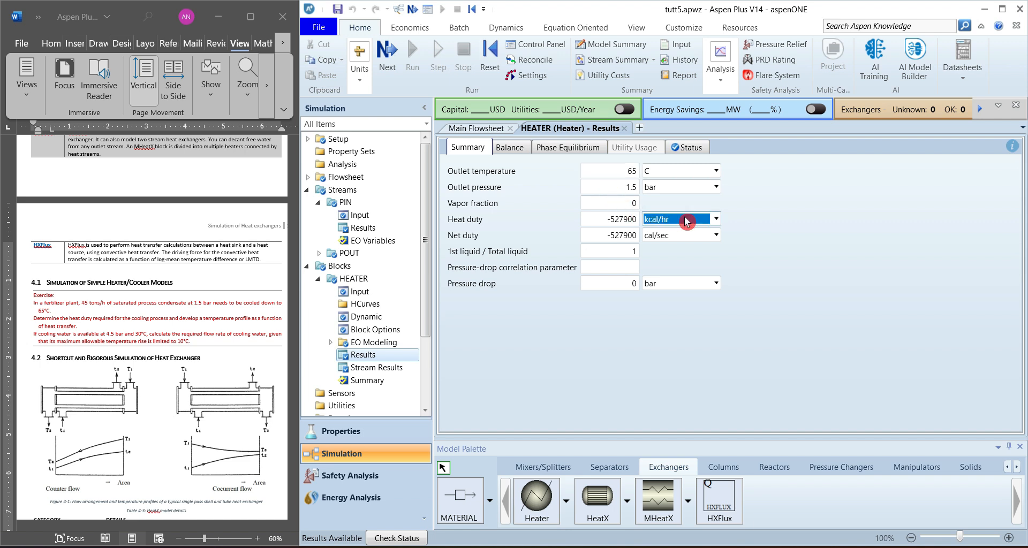
pyautogui.press('Return')
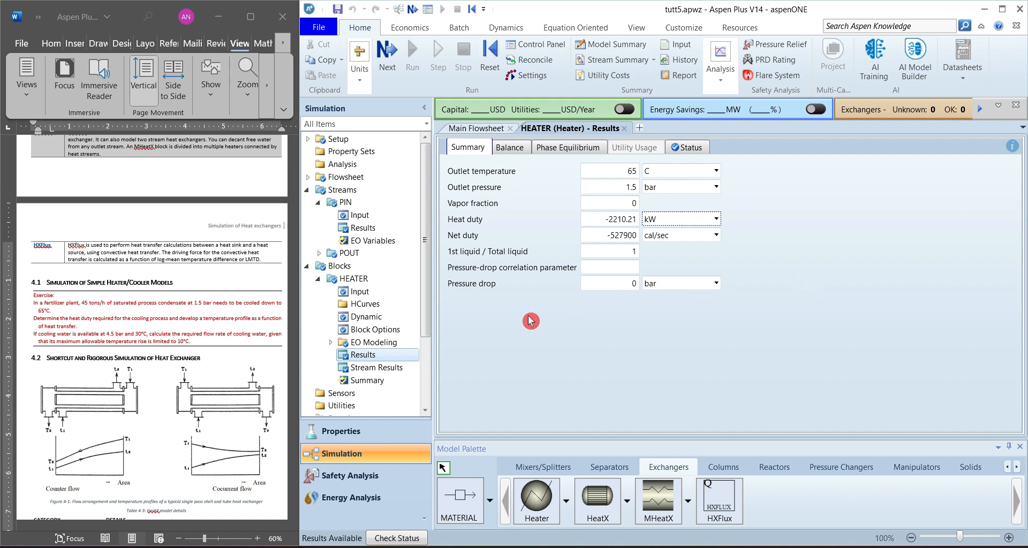
# Examine the HEATER block's stream results, comparing the temperature and other properties of PIN and POUT.
pyautogui.click(389, 369)
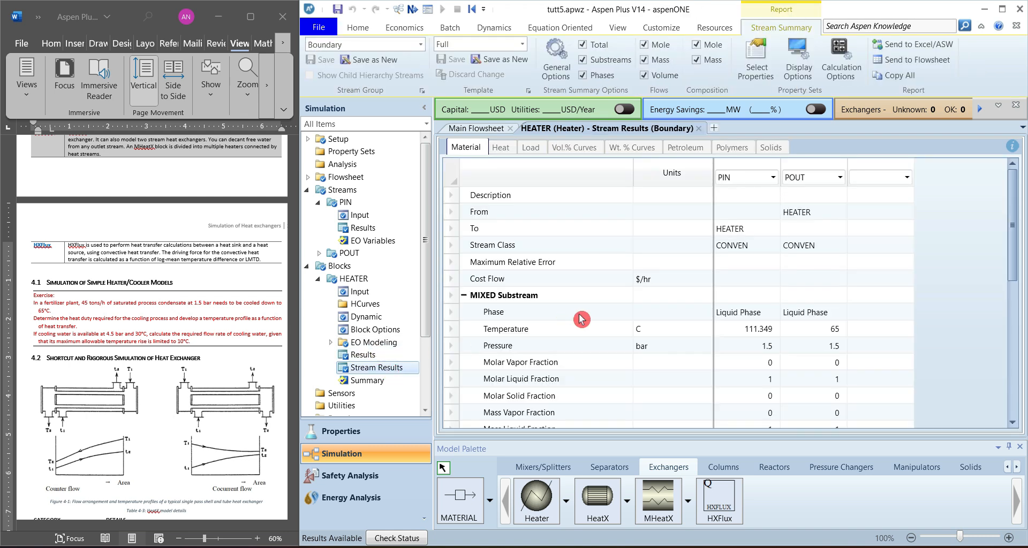
pyautogui.click(451, 330)
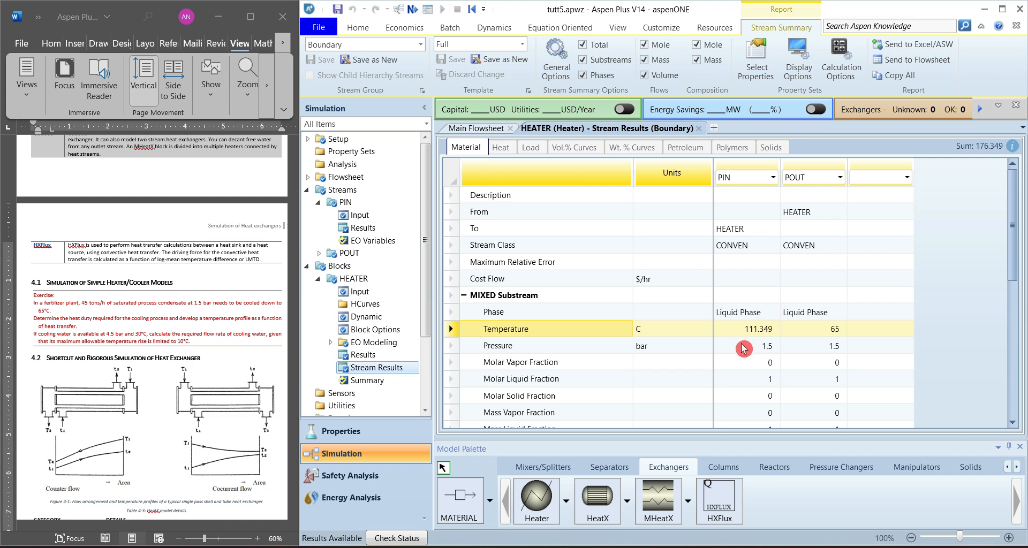
pyautogui.scroll(-4, 743, 348)
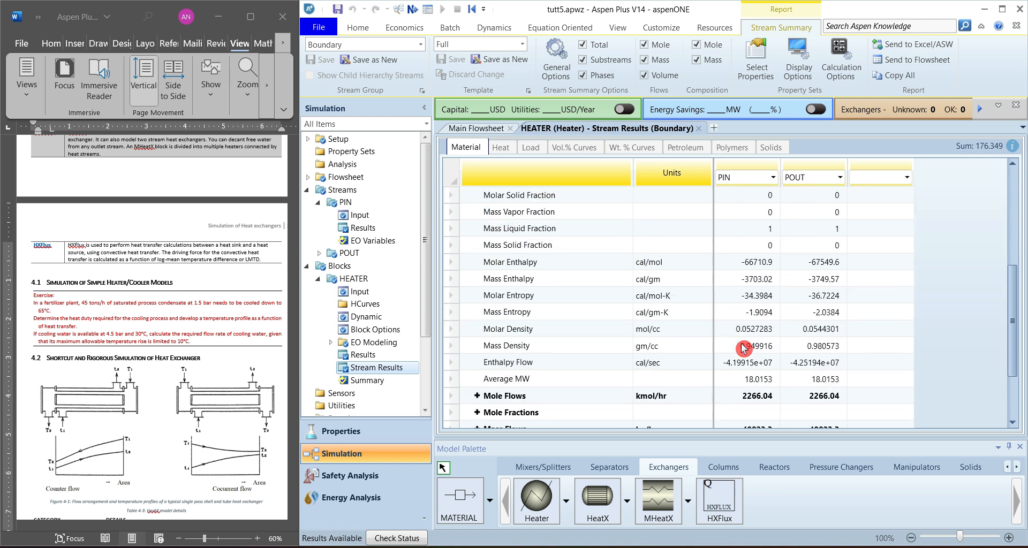
pyautogui.scroll(-2, 743, 348)
pyautogui.scroll(6, 743, 348)
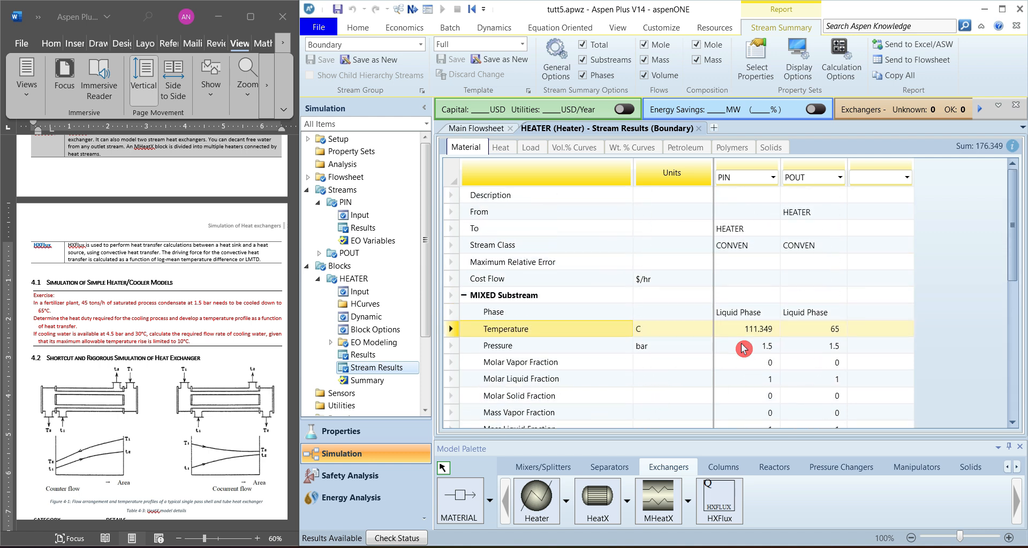
# Create heating curve 1 for the HEATER block with temperature as the independent variable, and rerun the simulation.
pyautogui.doubleClick(374, 306)
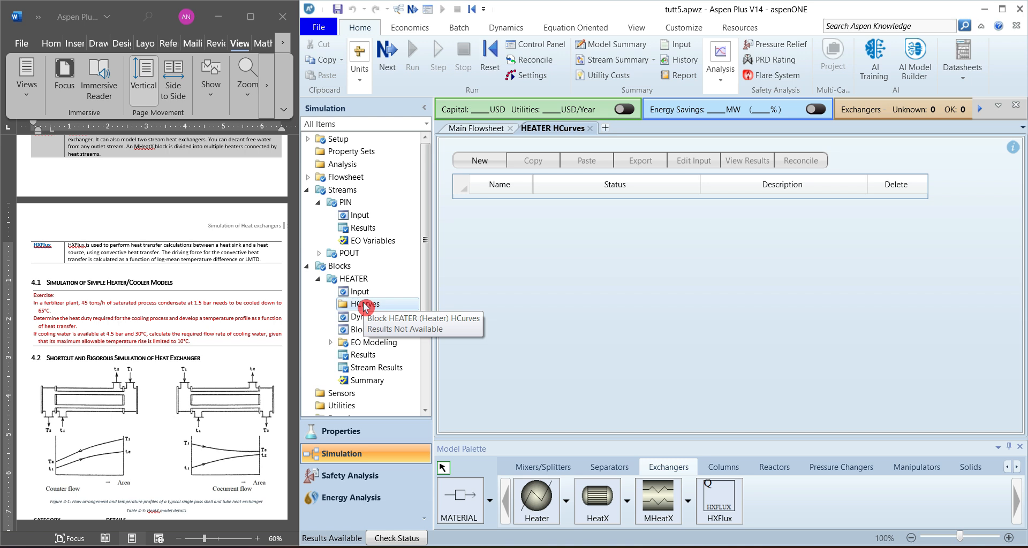
pyautogui.click(480, 167)
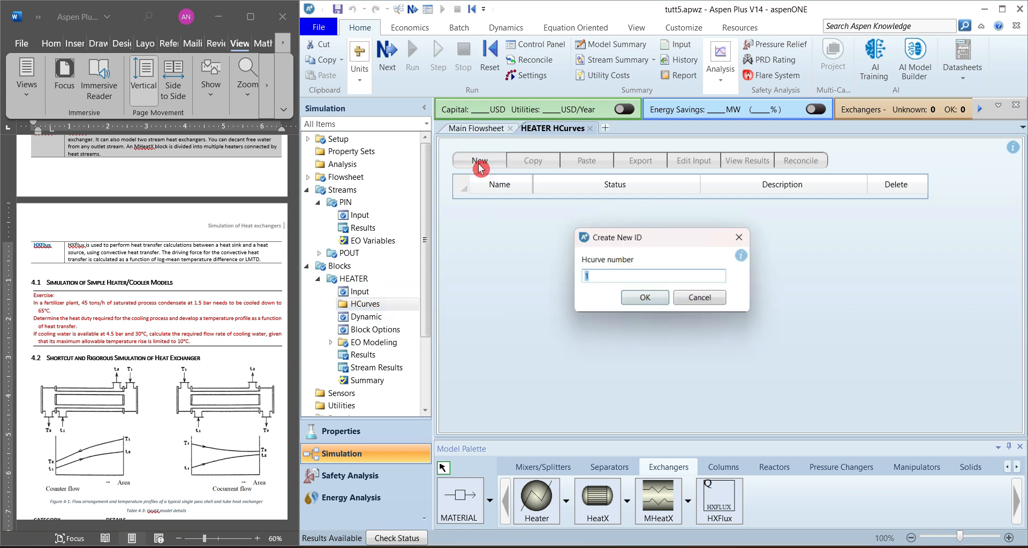
pyautogui.click(646, 300)
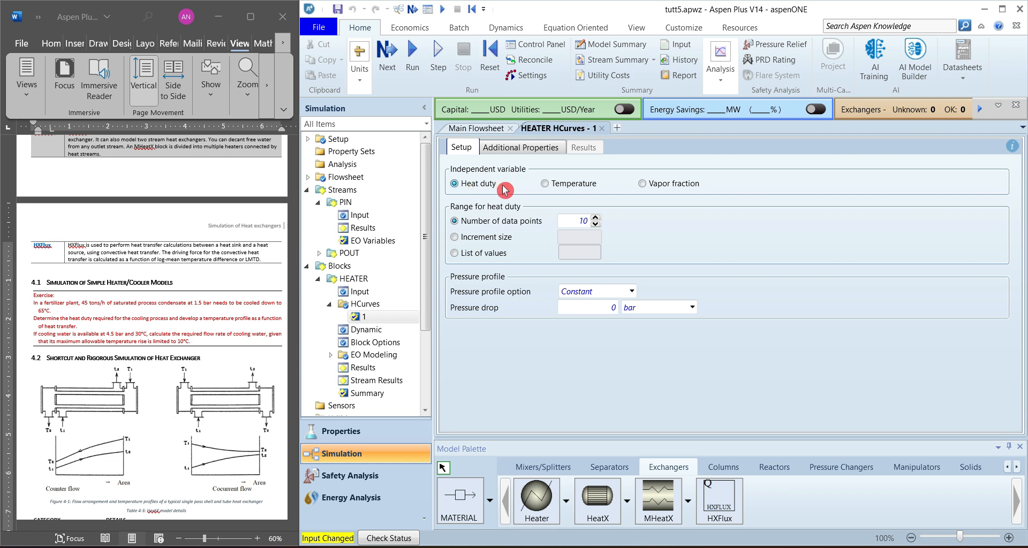
pyautogui.click(545, 184)
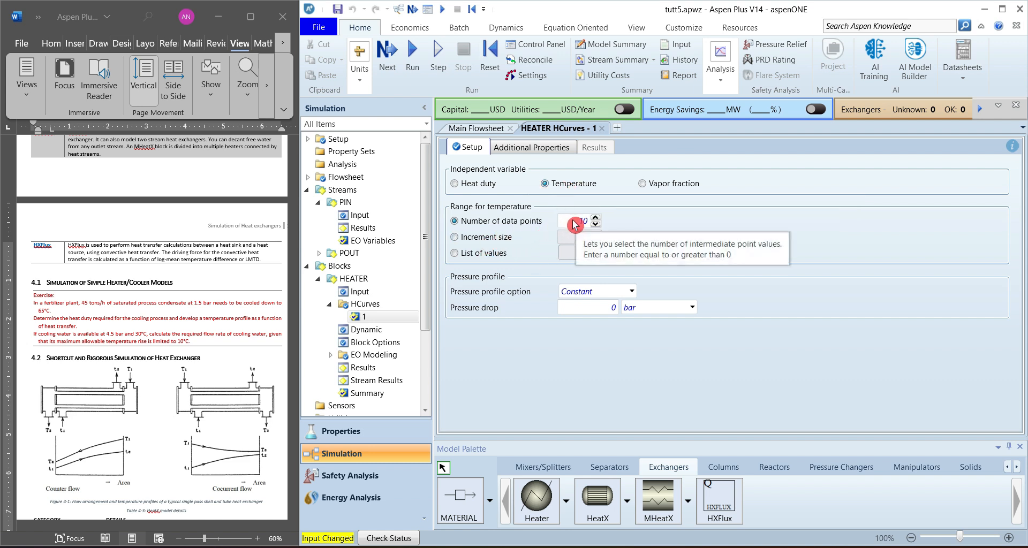
pyautogui.click(415, 64)
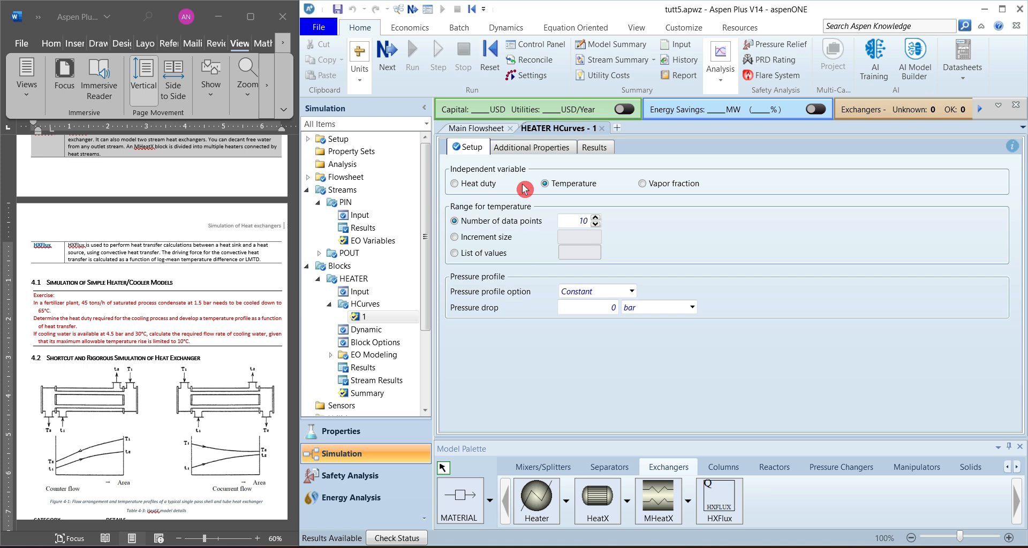
# Display heating curve 1's results, select the temperature and heat duty columns, and set the heat duty unit to kW.
pyautogui.click(594, 153)
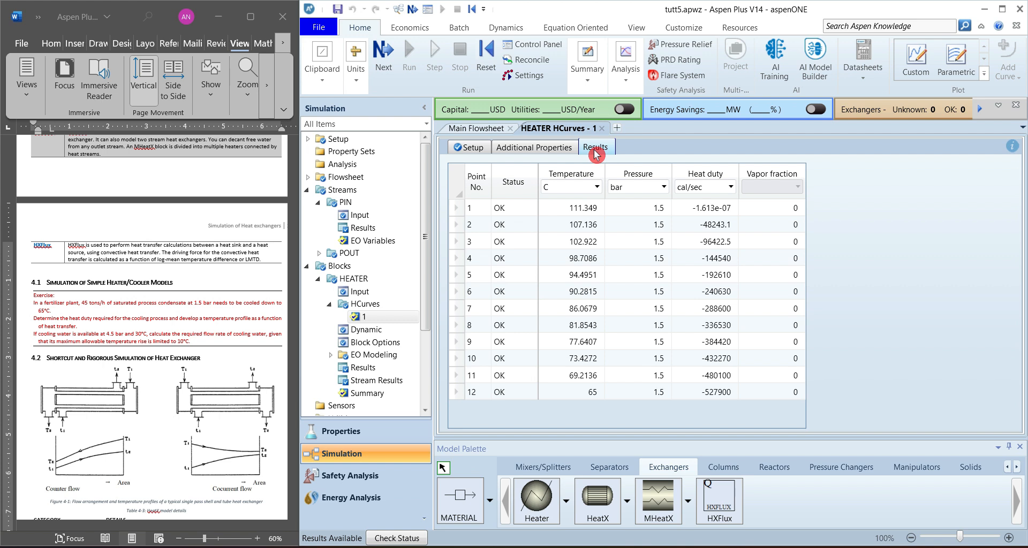
pyautogui.click(571, 173)
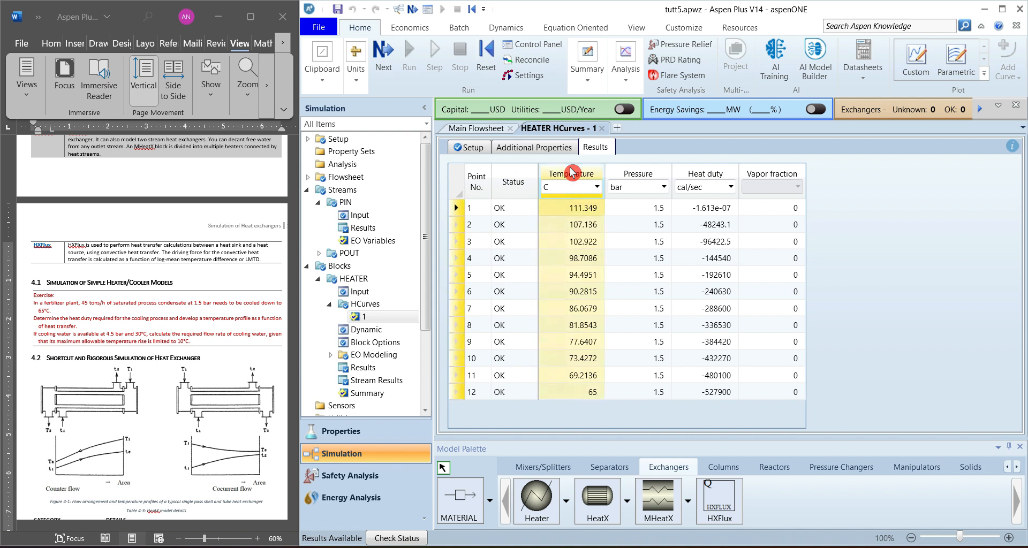
pyautogui.keyDown('ctrl'); pyautogui.click(713, 174); pyautogui.keyUp('ctrl')
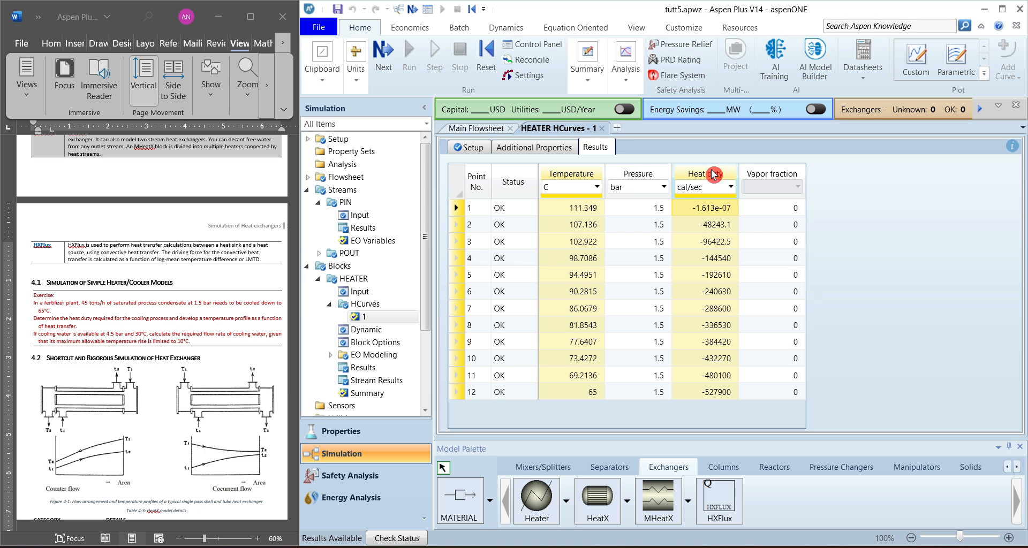
pyautogui.click(701, 188)
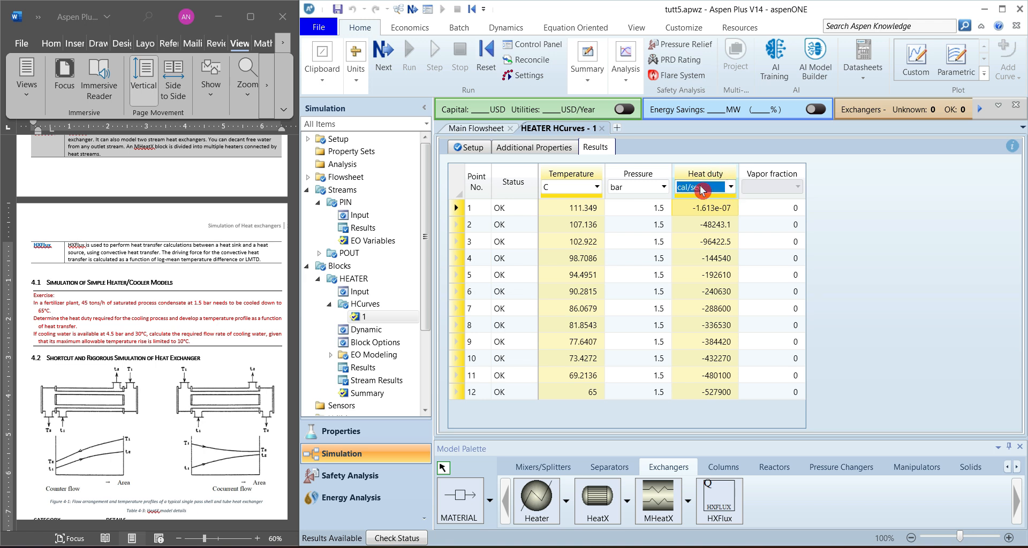
pyautogui.scroll(-1, 702, 191)
pyautogui.scroll(-1, 701, 190)
pyautogui.press('Return')
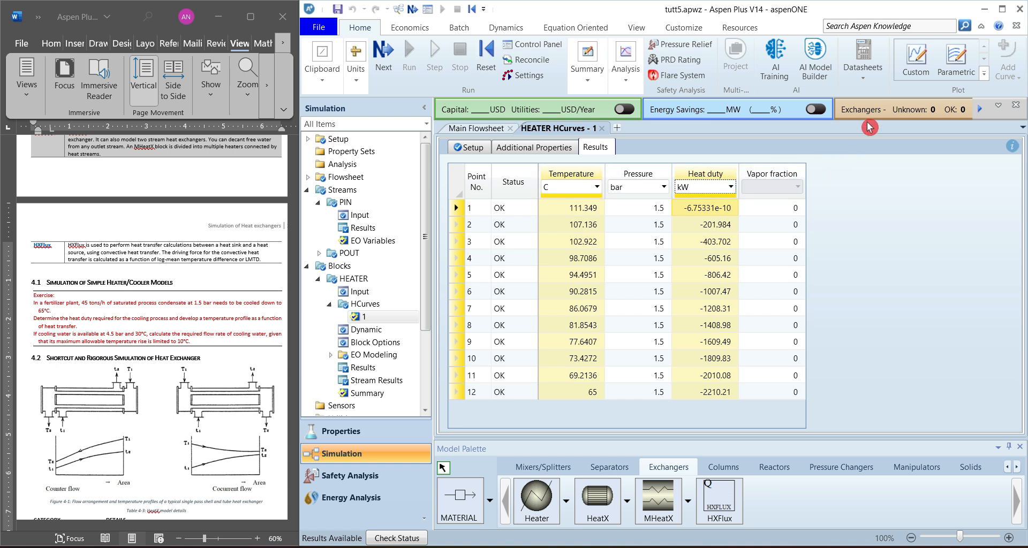
# Create a custom plot of heat duty in kW against temperature in C on the X axis, and enlarge the window to view it.
pyautogui.click(913, 66)
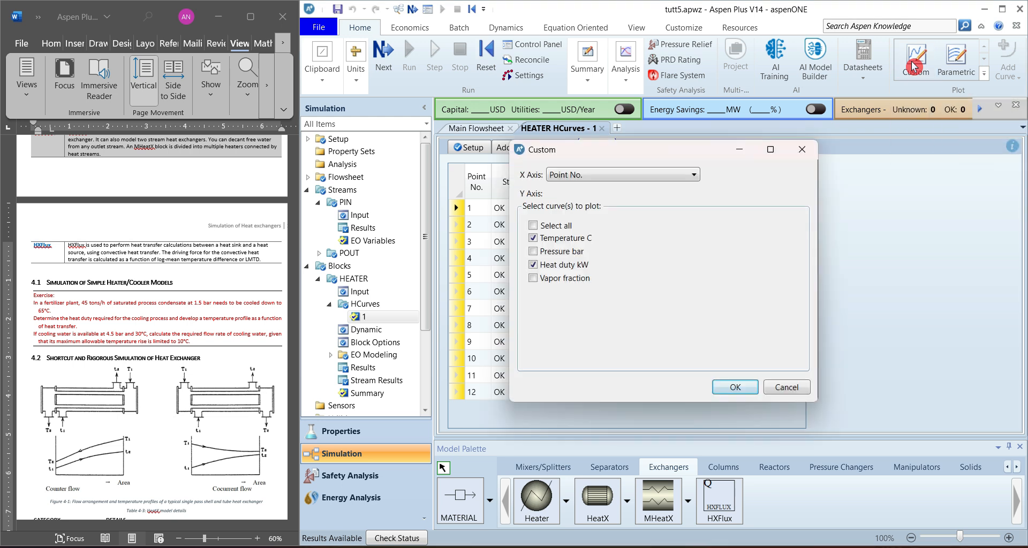
pyautogui.click(648, 177)
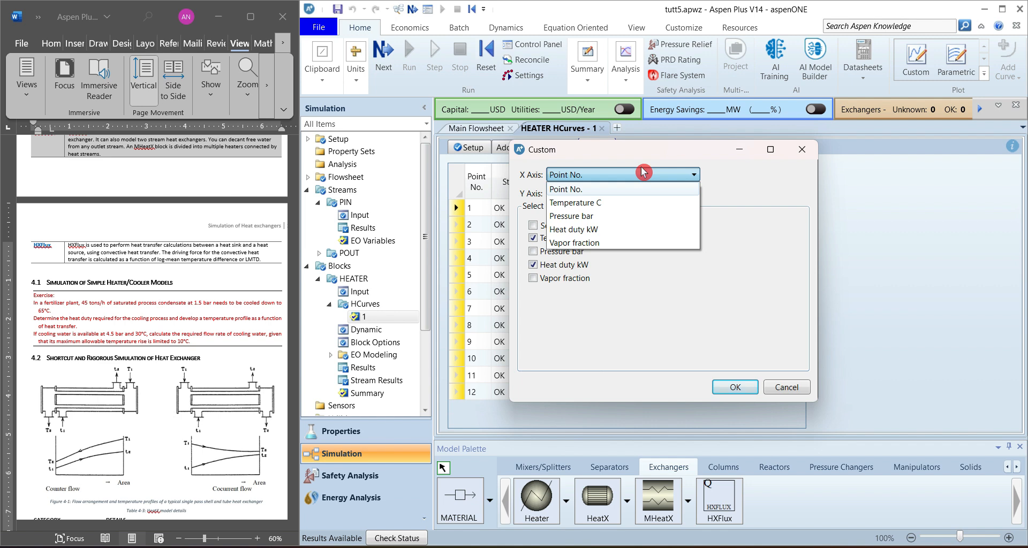
pyautogui.click(607, 204)
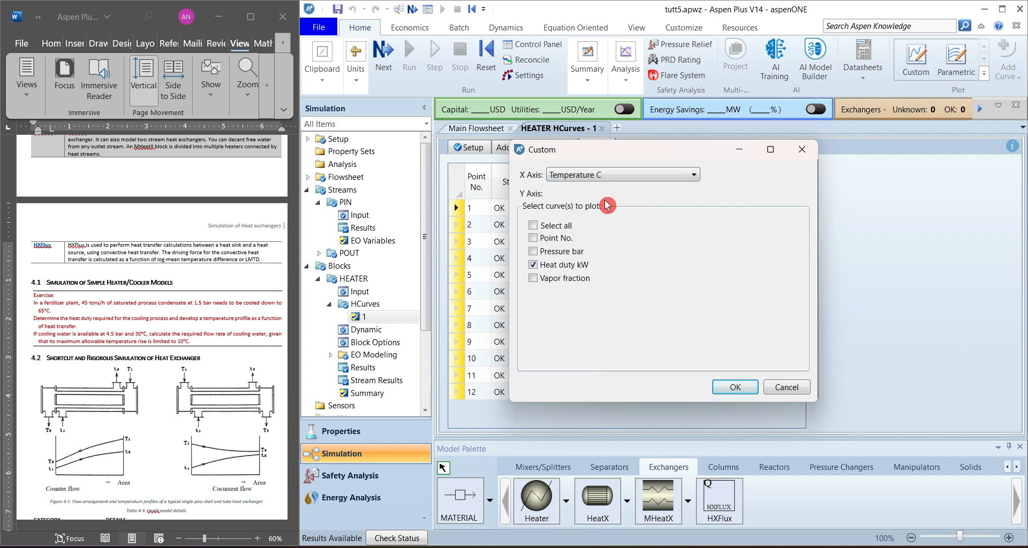
pyautogui.click(735, 386)
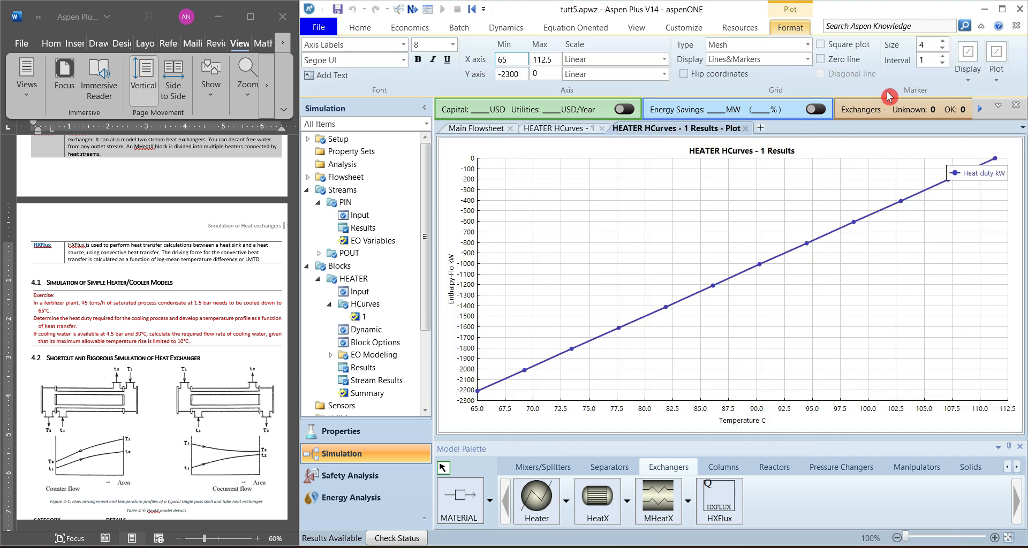
pyautogui.click(1002, 9)
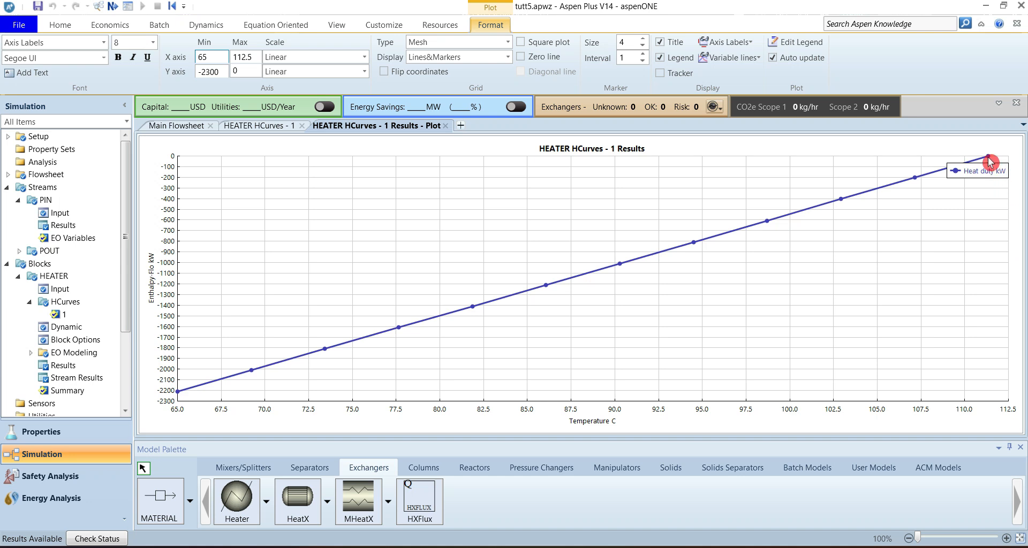
pyautogui.moveTo(989, 159)
pyautogui.moveTo(179, 394)
# Switch to the Word document and read the section 4.1 exercise's requirement for the cooling water flow rate.
pyautogui.moveTo(698, 545)
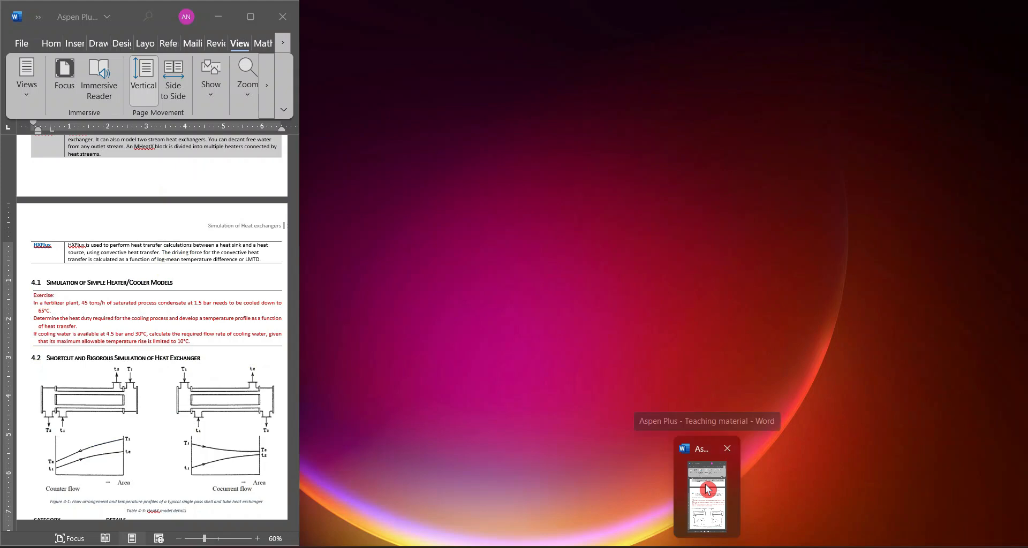
pyautogui.click(708, 490)
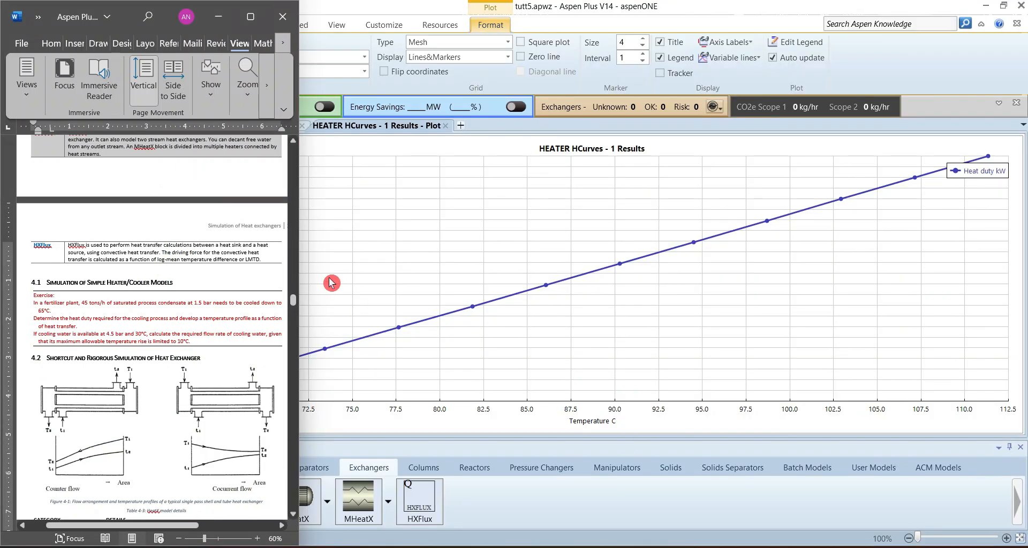
pyautogui.click(297, 276)
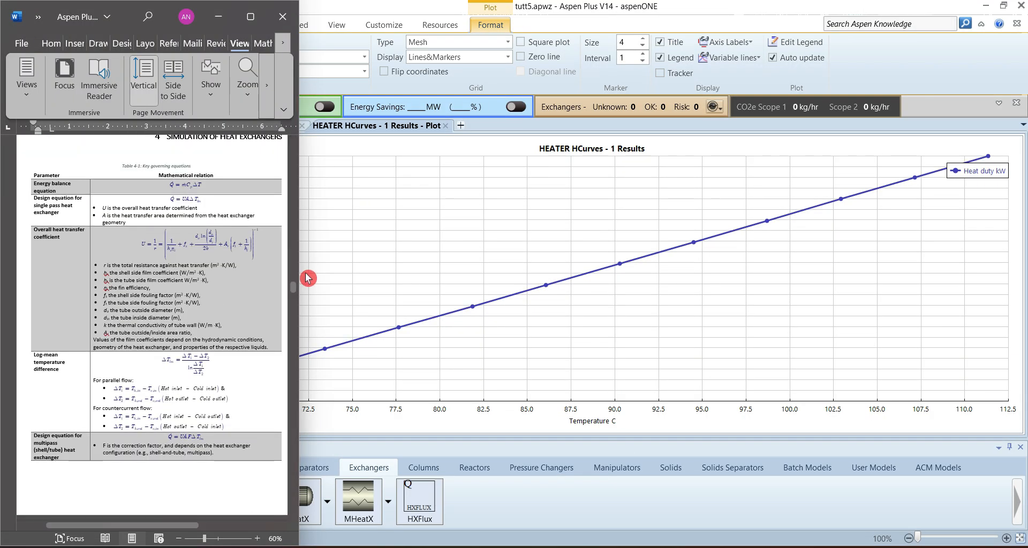
pyautogui.moveTo(303, 273); pyautogui.dragTo(360, 274)
pyautogui.scroll(-15, 242, 329)
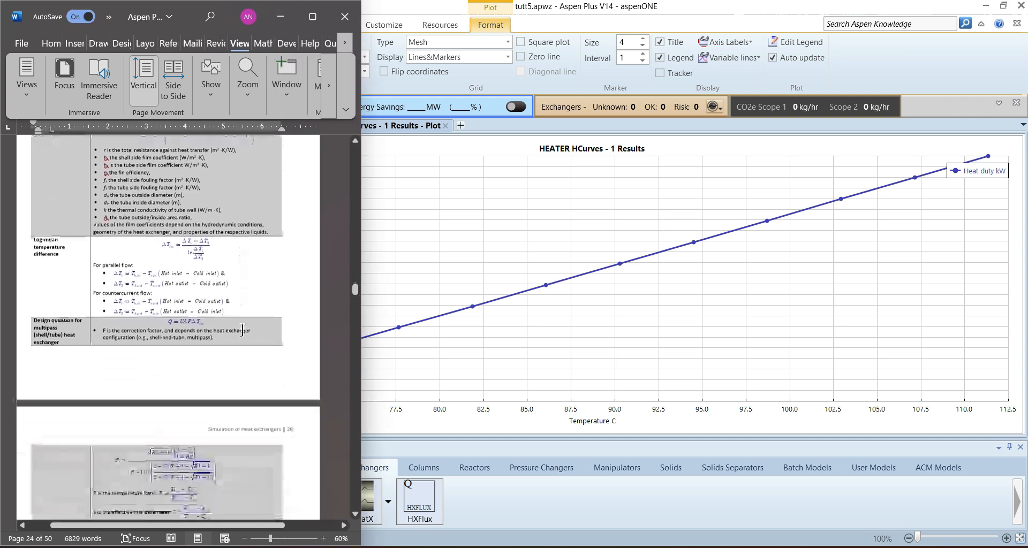
pyautogui.scroll(-2, 243, 329)
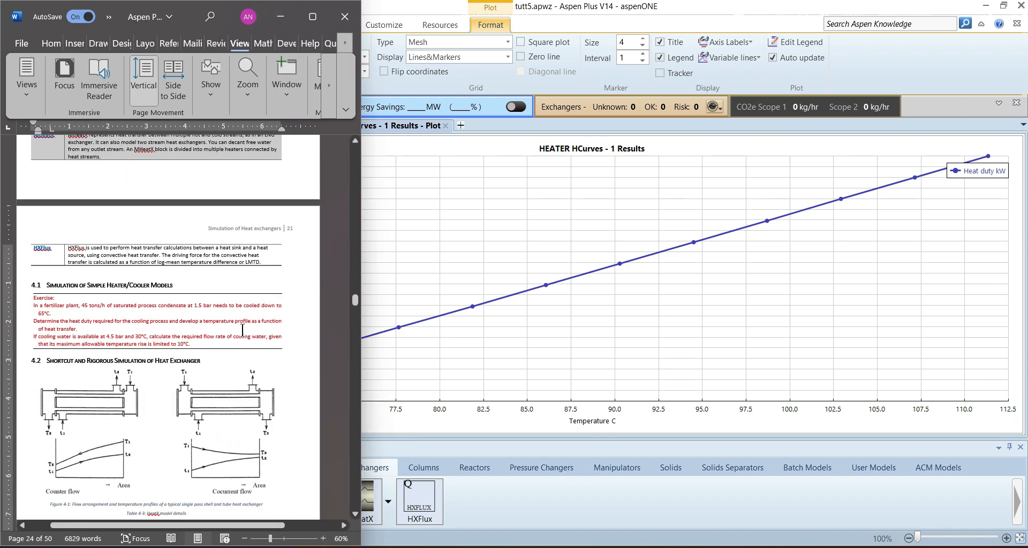
pyautogui.keyDown('ctrl'); pyautogui.scroll(2, 169, 321); pyautogui.keyUp('ctrl')
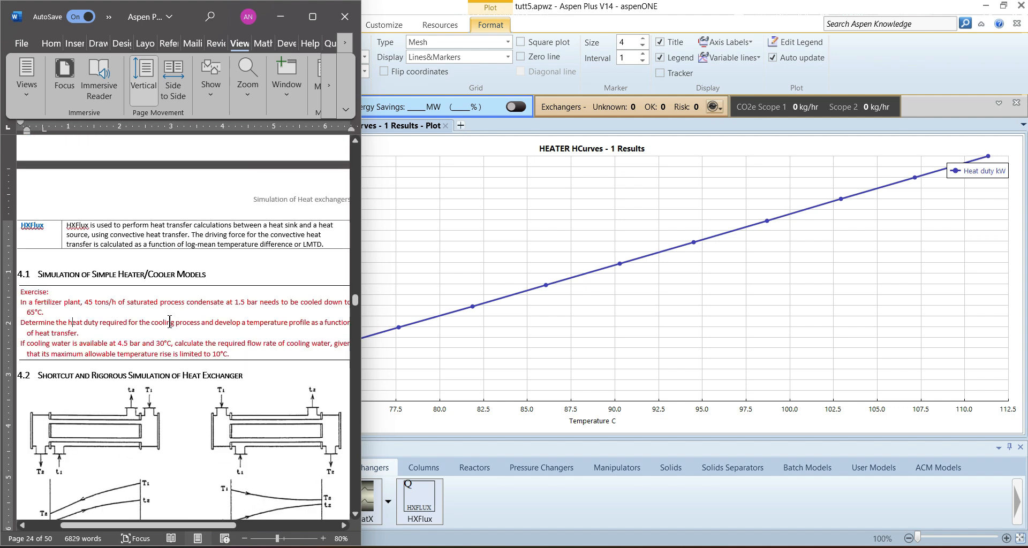
pyautogui.keyDown('ctrl'); pyautogui.scroll(-1, 169, 321); pyautogui.keyUp('ctrl')
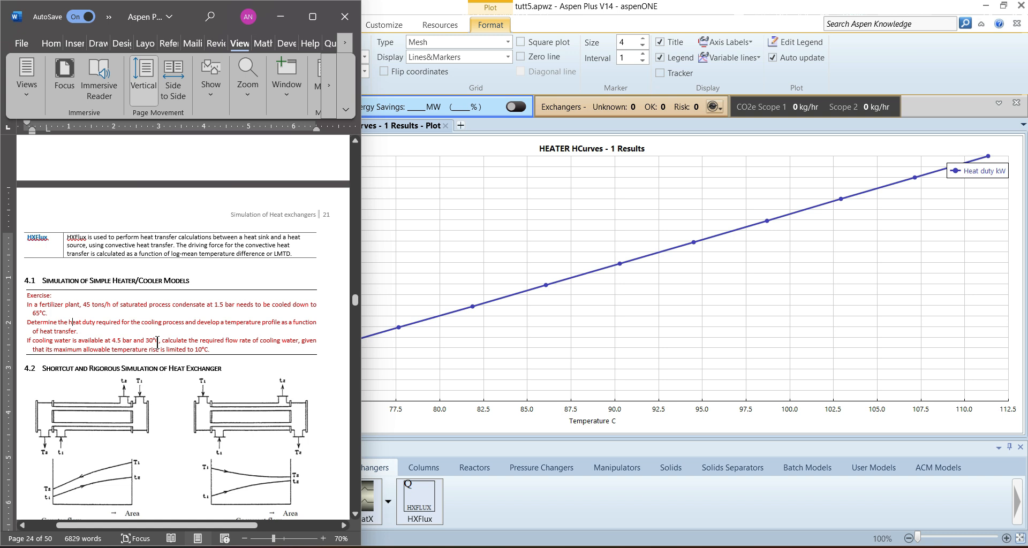
# Return to Aspen Plus and close the heating curve plot and results sheets to show the main flowsheet.
pyautogui.click(446, 126)
pyautogui.click(445, 126)
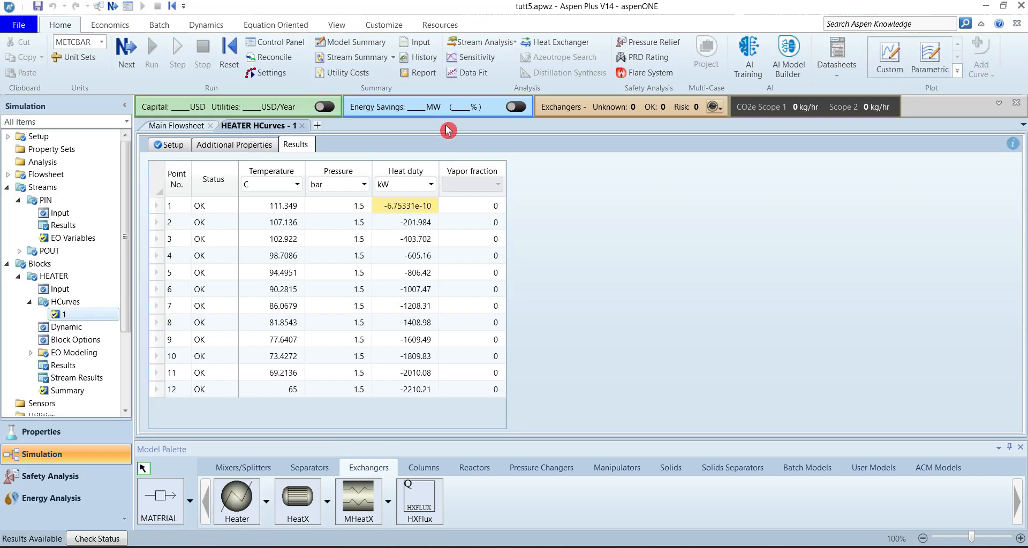
pyautogui.click(302, 127)
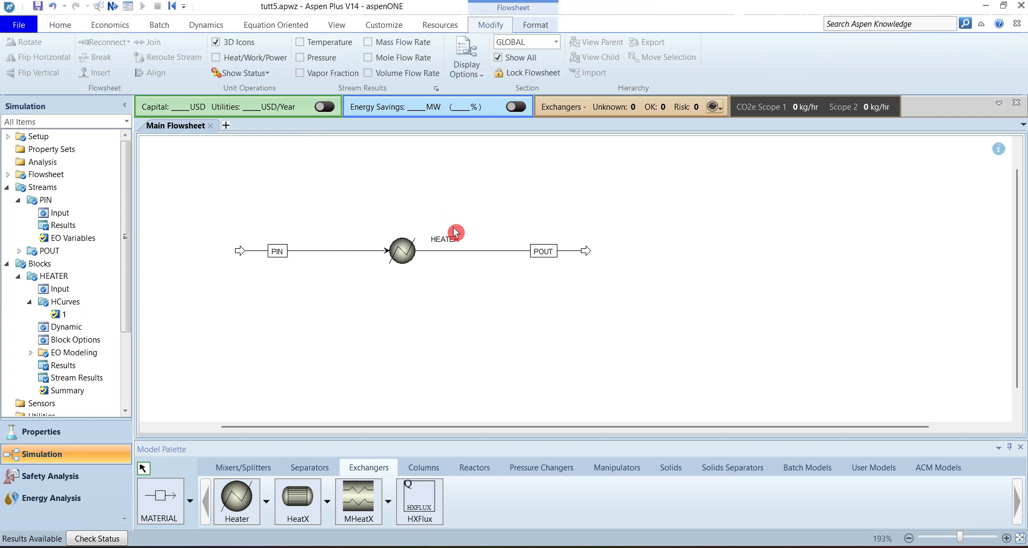
# Rename the existing HEATER block on the flowsheet as COOLER.
pyautogui.click(446, 244)
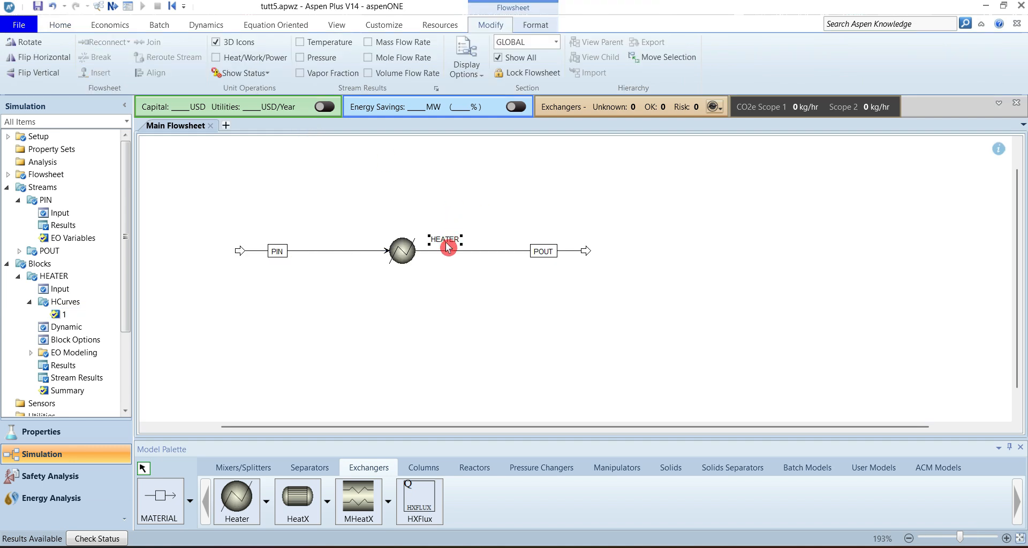
pyautogui.click(445, 242)
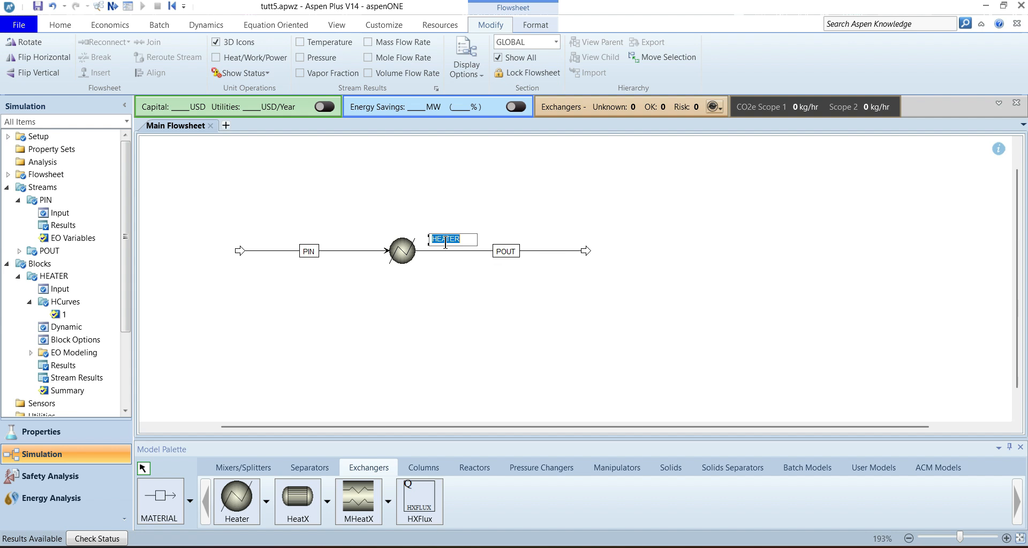
pyautogui.write('COOLER')
pyautogui.click(619, 263)
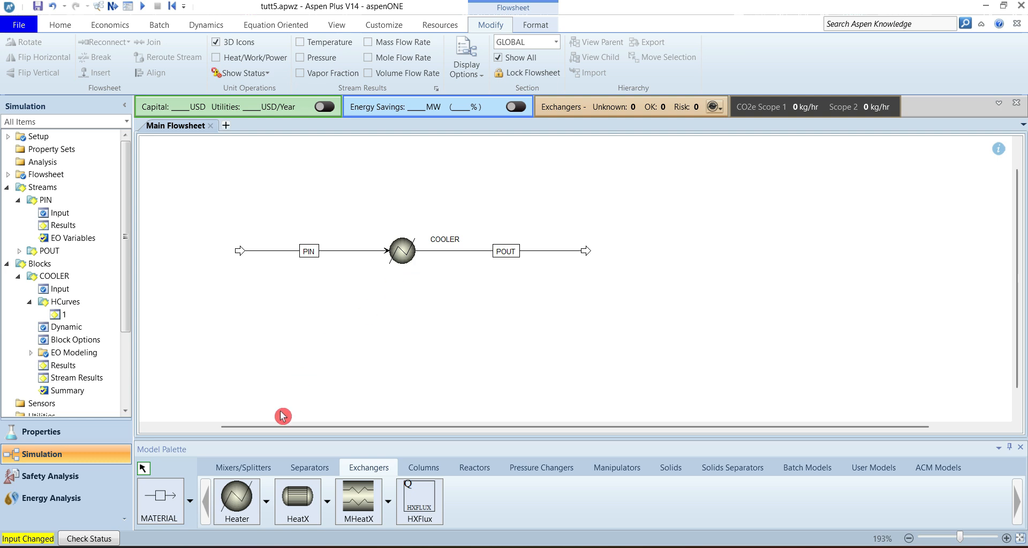
# Place a second Heater block above COOLER on the flowsheet and name it HEATER.
pyautogui.click(243, 497)
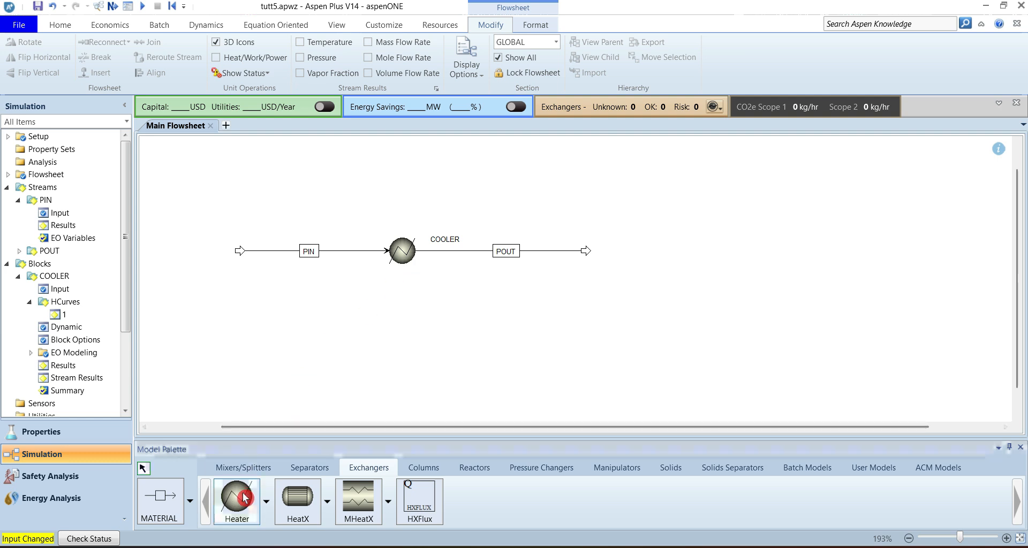
pyautogui.click(401, 178)
pyautogui.write('HEATER')
pyautogui.press('Return')
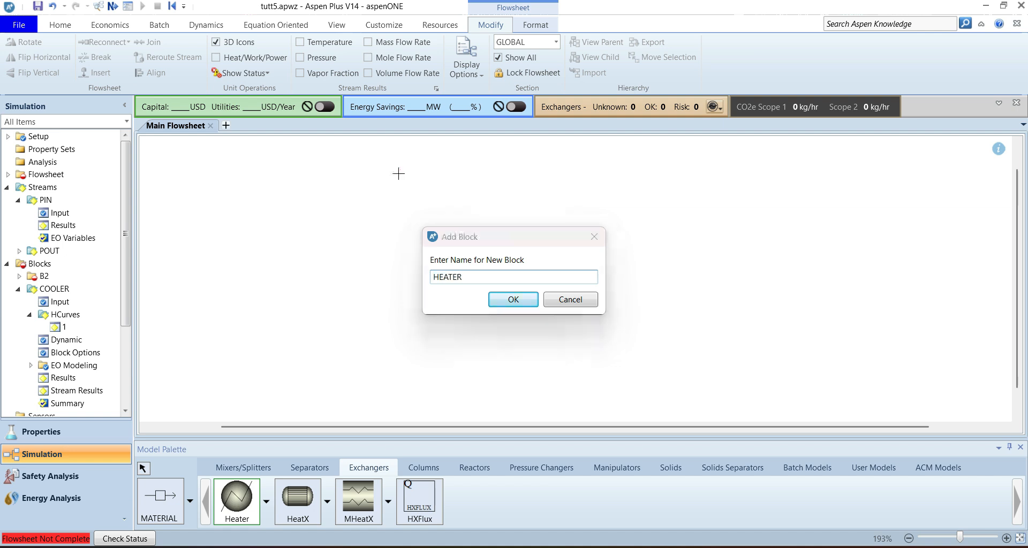
# Connect material stream CWIN to the inlet of the new HEATER block and material stream CWOUT to its outlet.
pyautogui.click(168, 495)
pyautogui.click(378, 173)
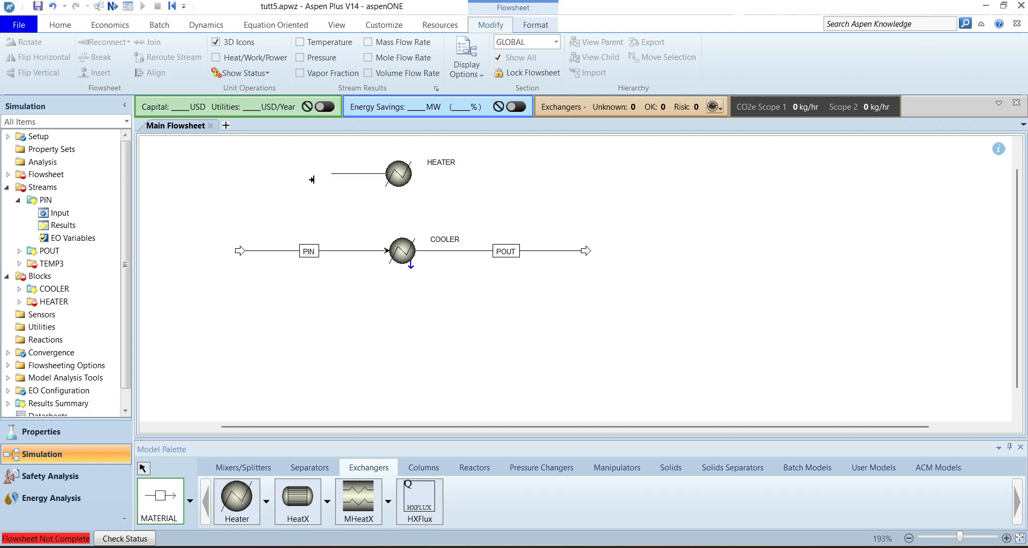
pyautogui.click(232, 179)
pyautogui.write('CWIN')
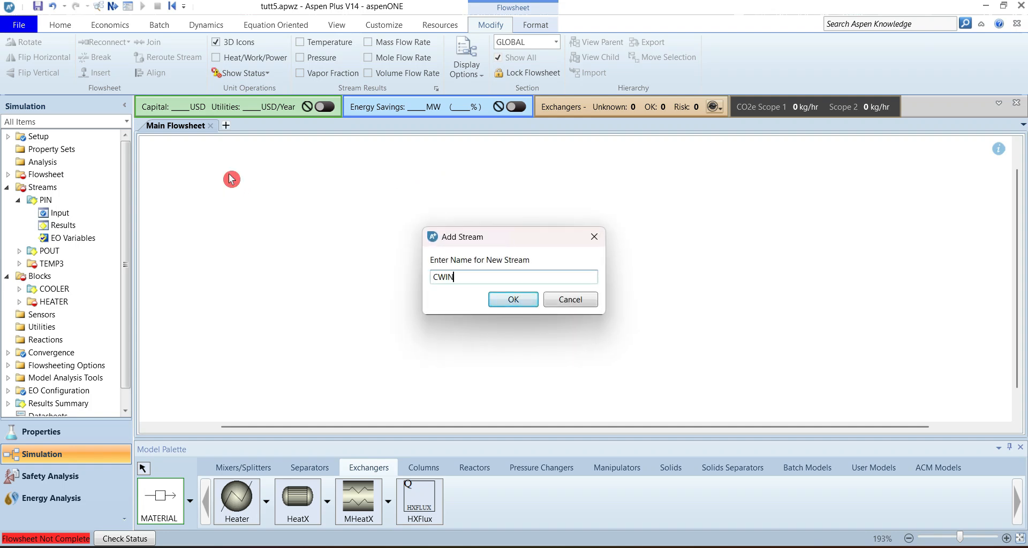
pyautogui.press('Return')
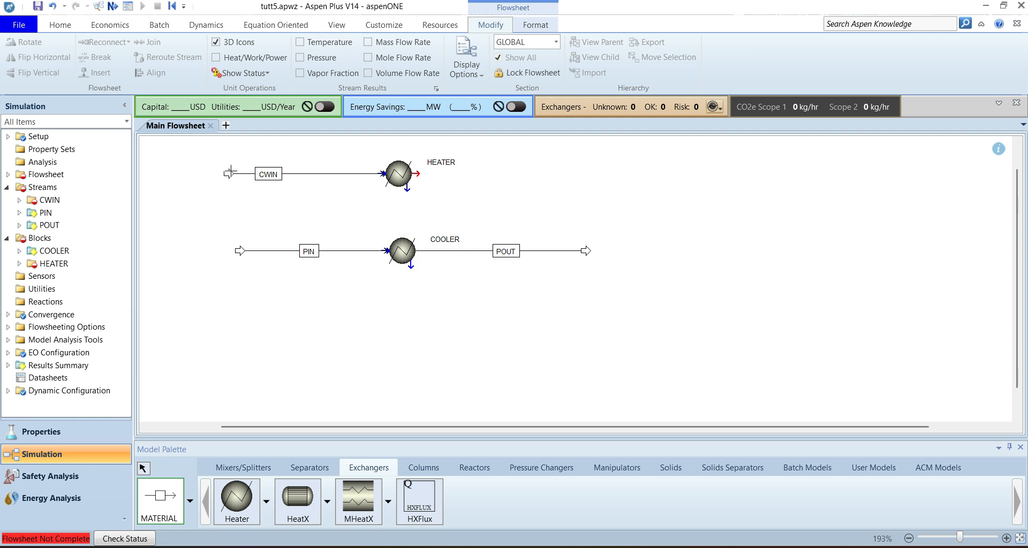
pyautogui.click(417, 173)
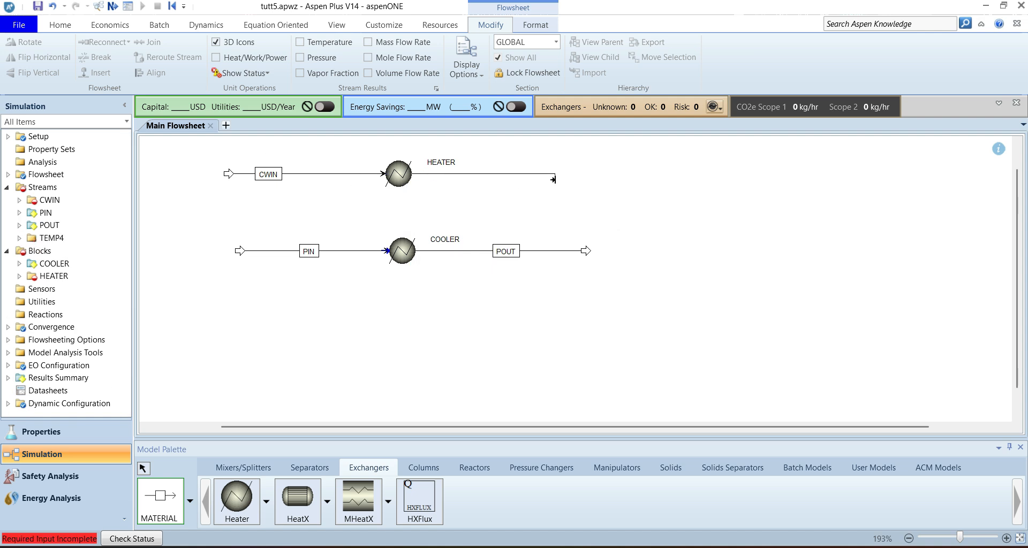
pyautogui.click(574, 177)
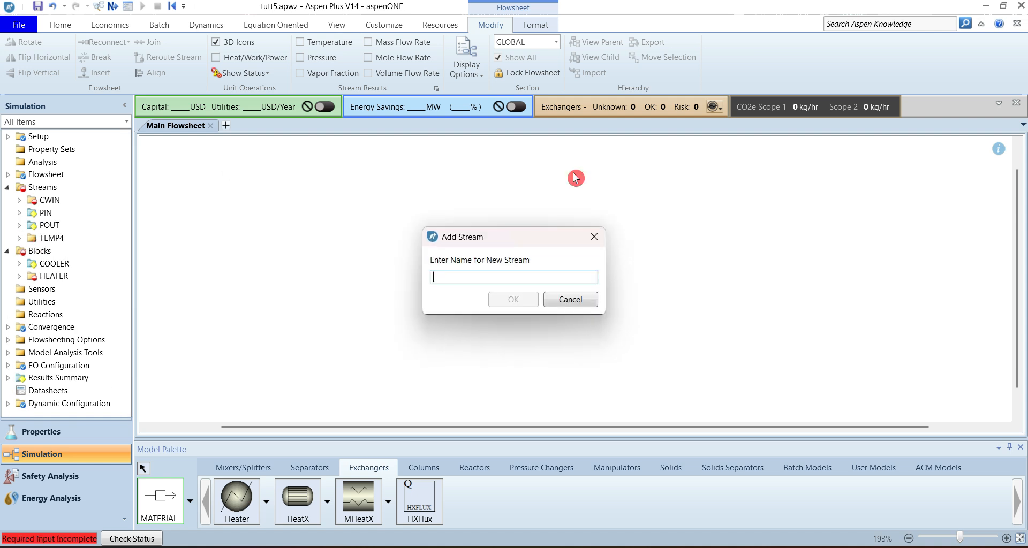
pyautogui.write('CWOUT')
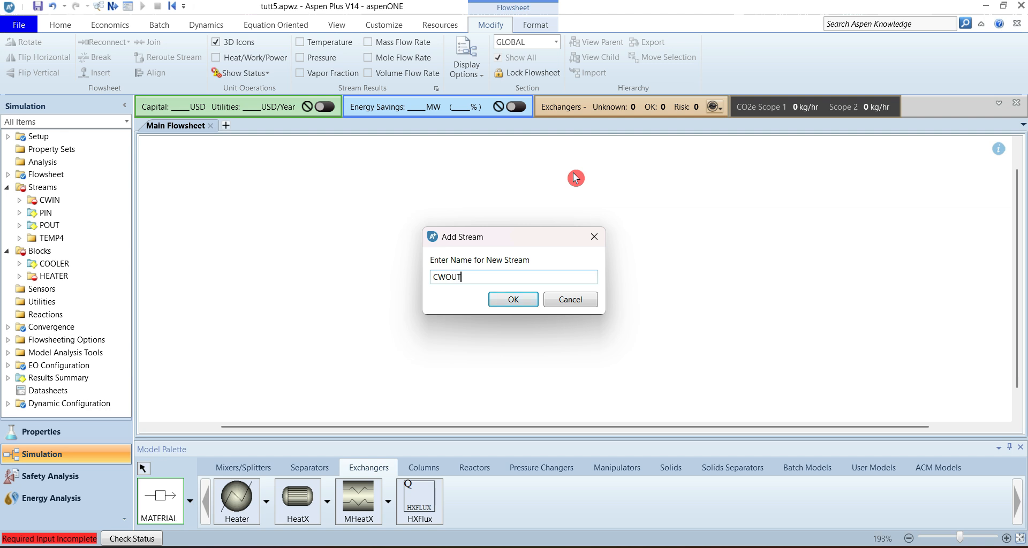
pyautogui.press('Return')
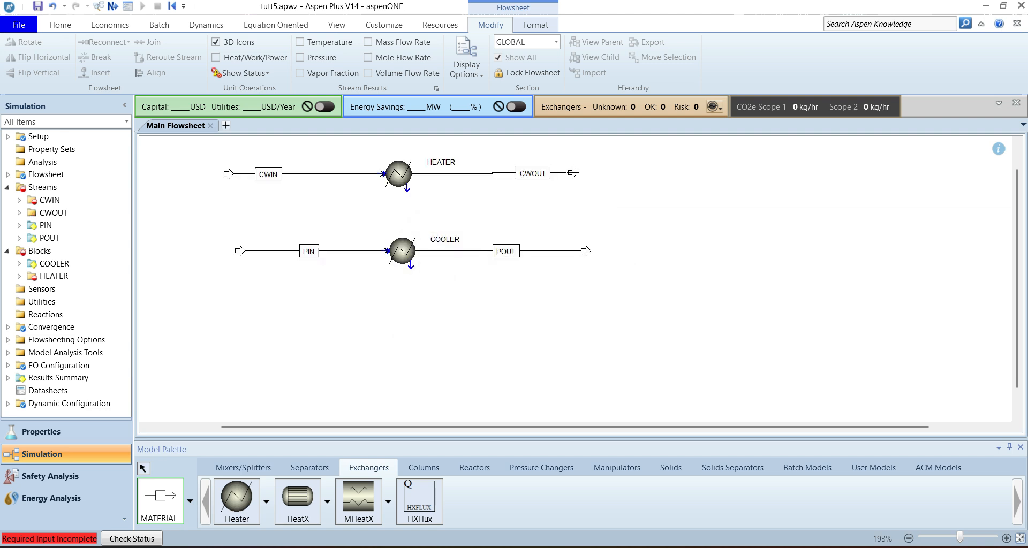
# Connect a heat stream from the COOLER block to the HEATER block and name it Q.
pyautogui.click(188, 498)
pyautogui.click(191, 503)
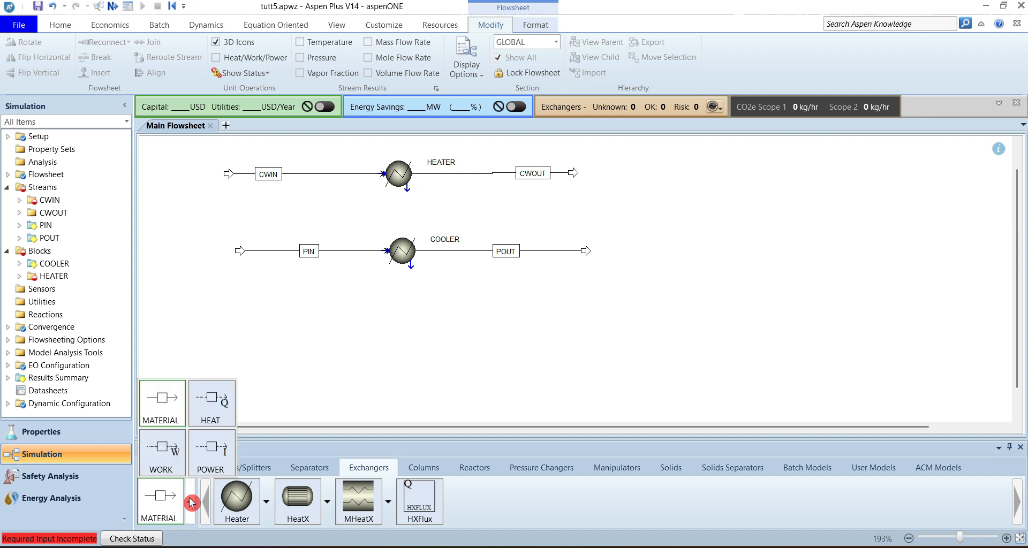
pyautogui.click(213, 407)
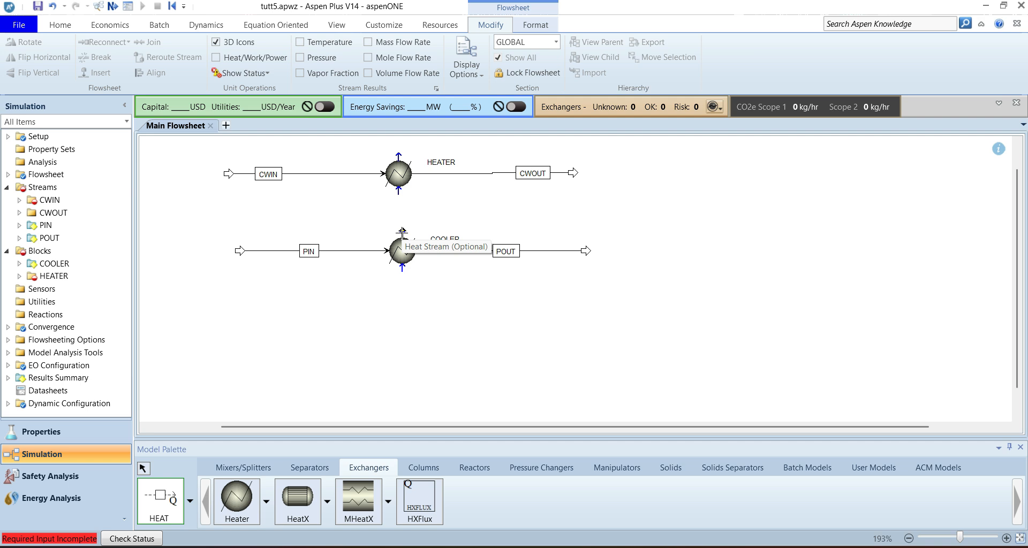
pyautogui.click(402, 231)
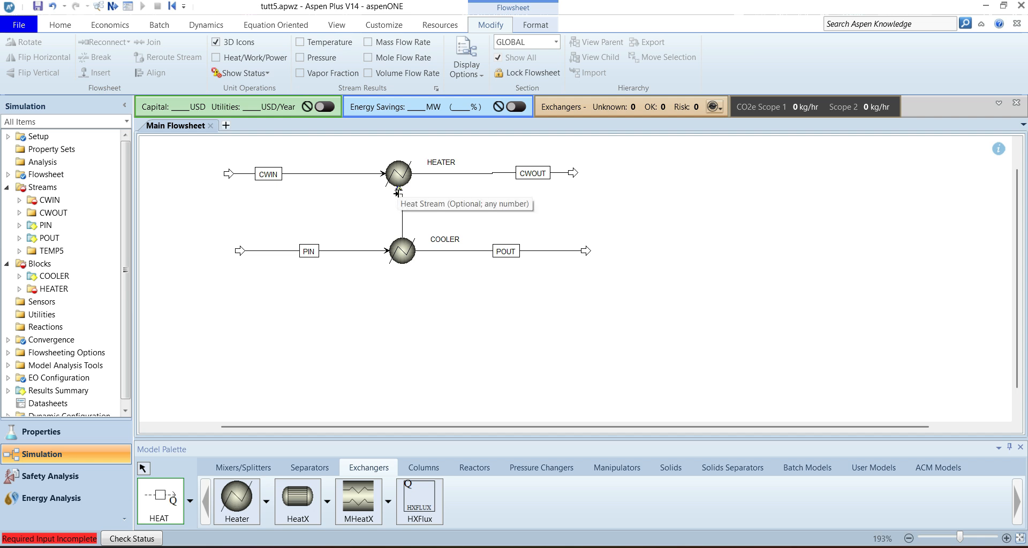
pyautogui.click(398, 192)
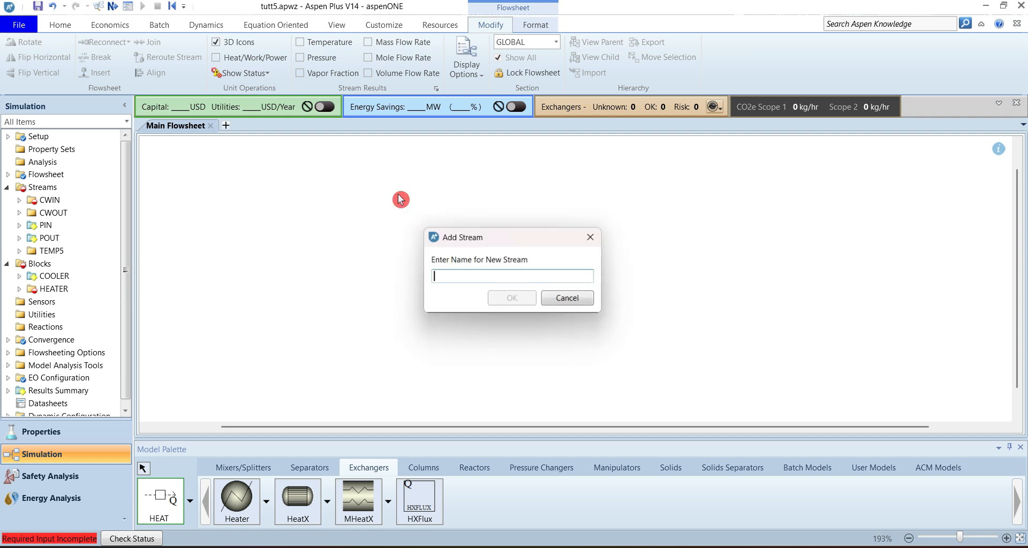
pyautogui.write('Q')
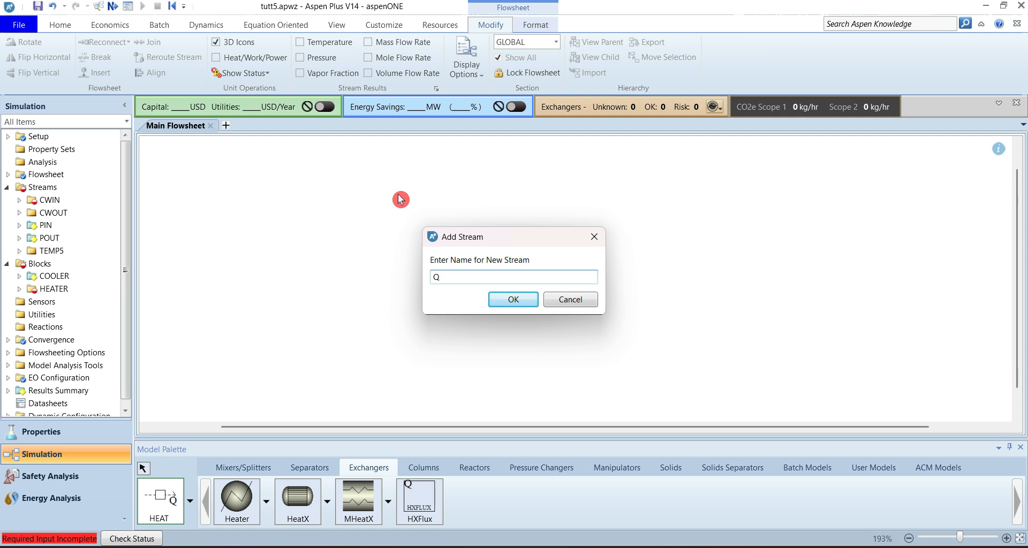
pyautogui.press('Return')
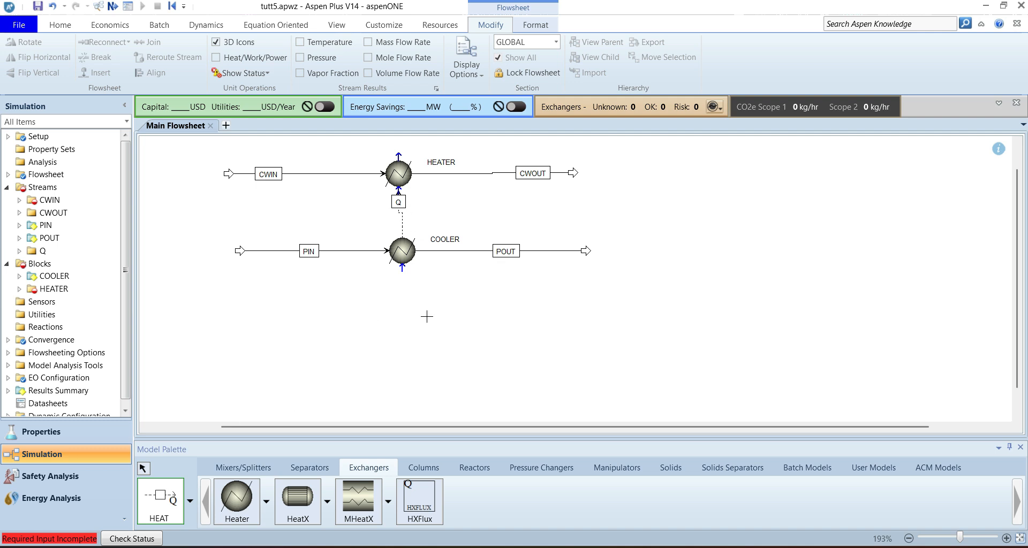
pyautogui.rightClick(428, 346)
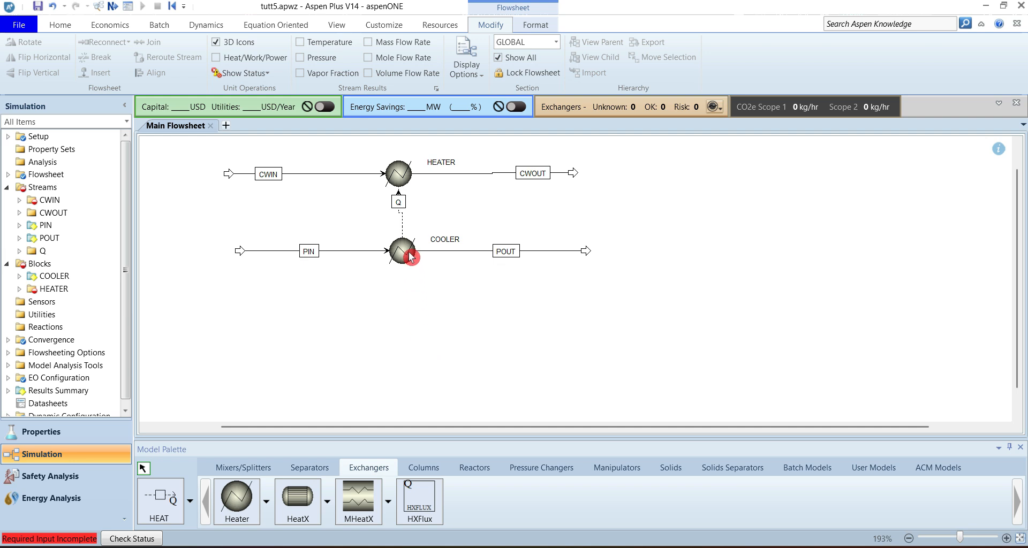
# Set the CWIN stream's temperature to 30 C and its pressure to 4.5 bar.
pyautogui.click(395, 154)
pyautogui.click(395, 156)
pyautogui.click(320, 176)
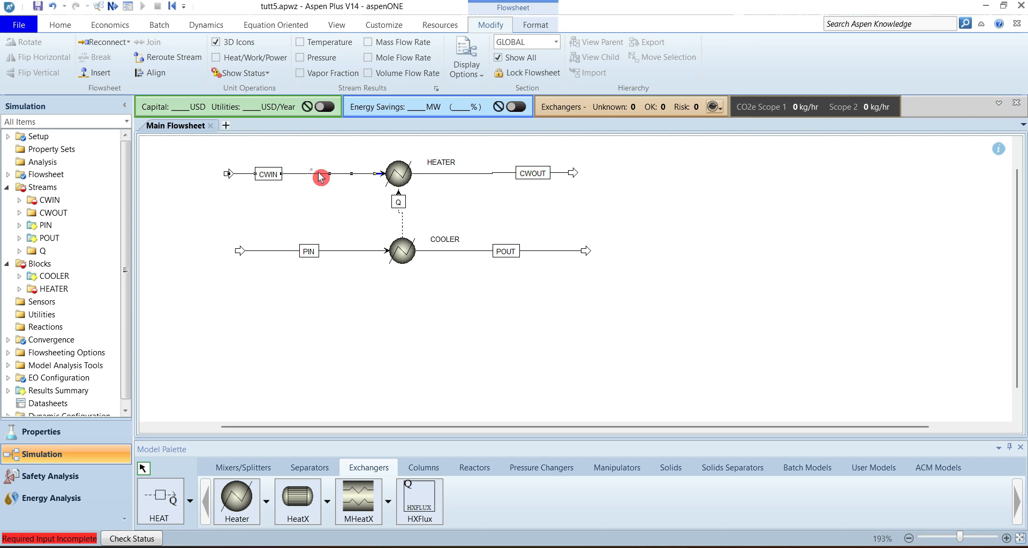
pyautogui.doubleClick(320, 177)
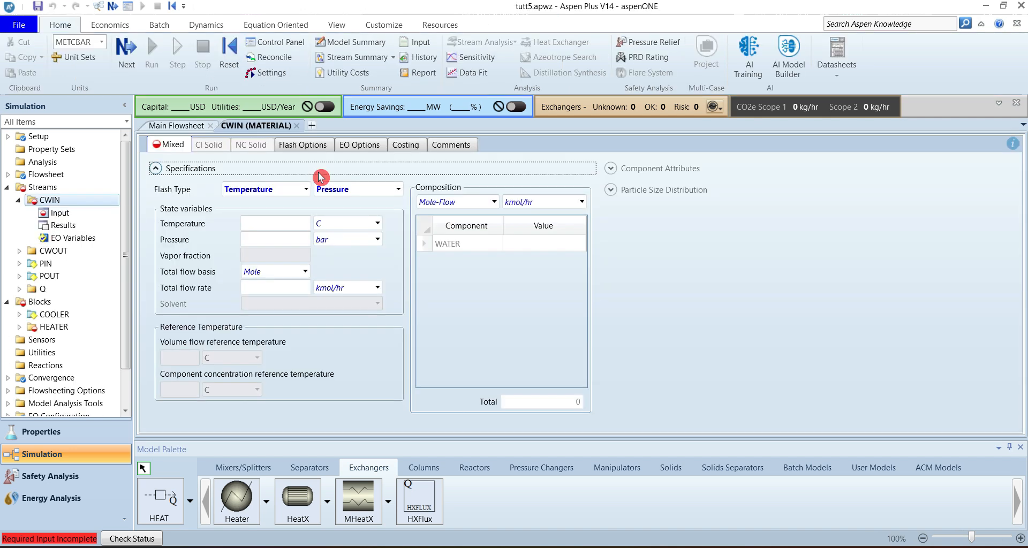
pyautogui.click(287, 222)
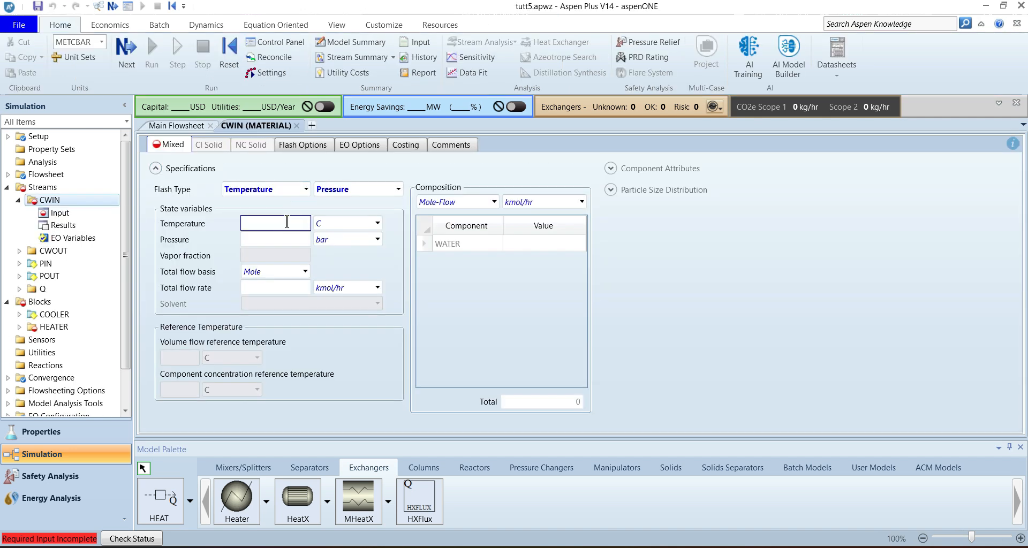
pyautogui.write('30')
pyautogui.click(286, 238)
pyautogui.write('4.5')
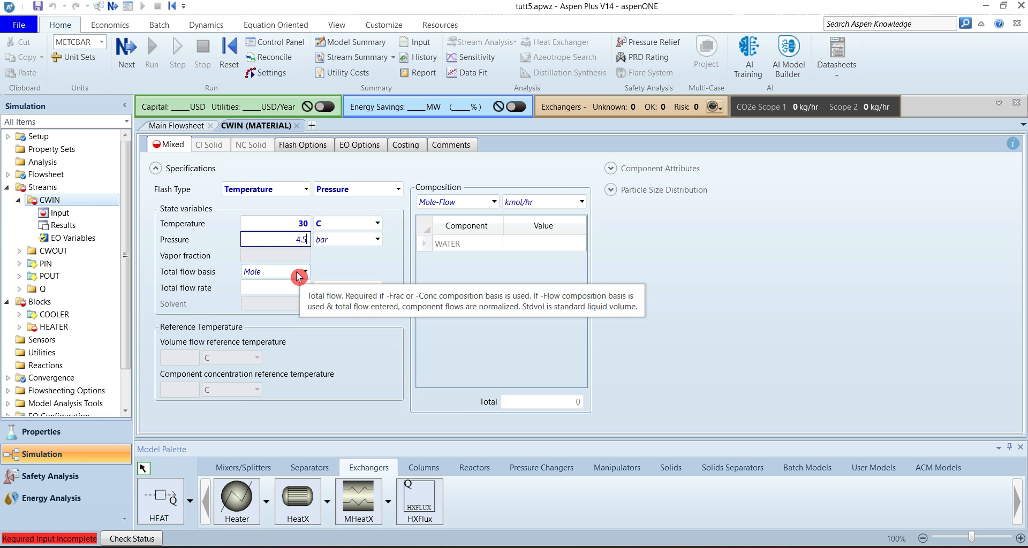
# Specify the CWIN composition on a Mass-Frac basis with a WATER fraction of 1.
pyautogui.click(493, 202)
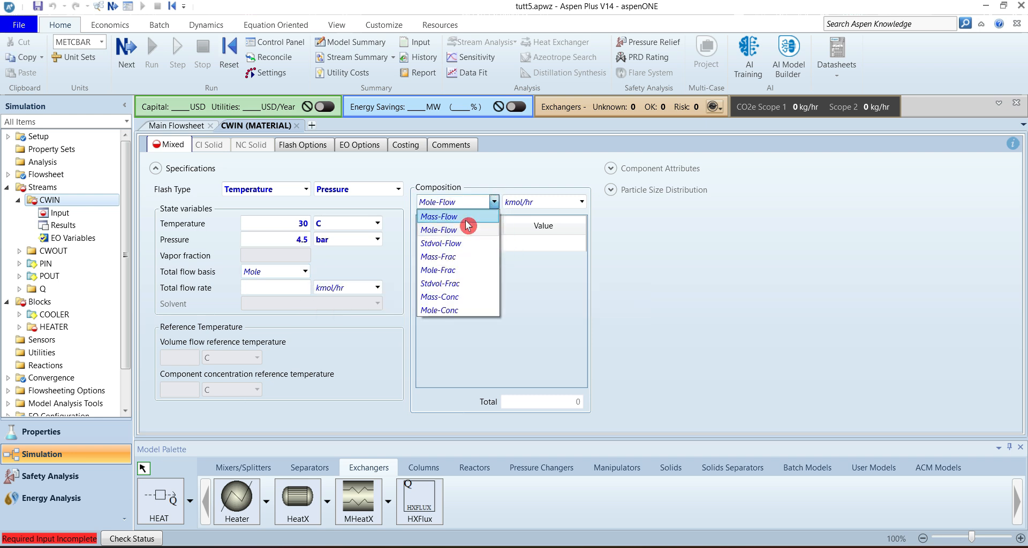
pyautogui.click(467, 257)
pyautogui.click(537, 249)
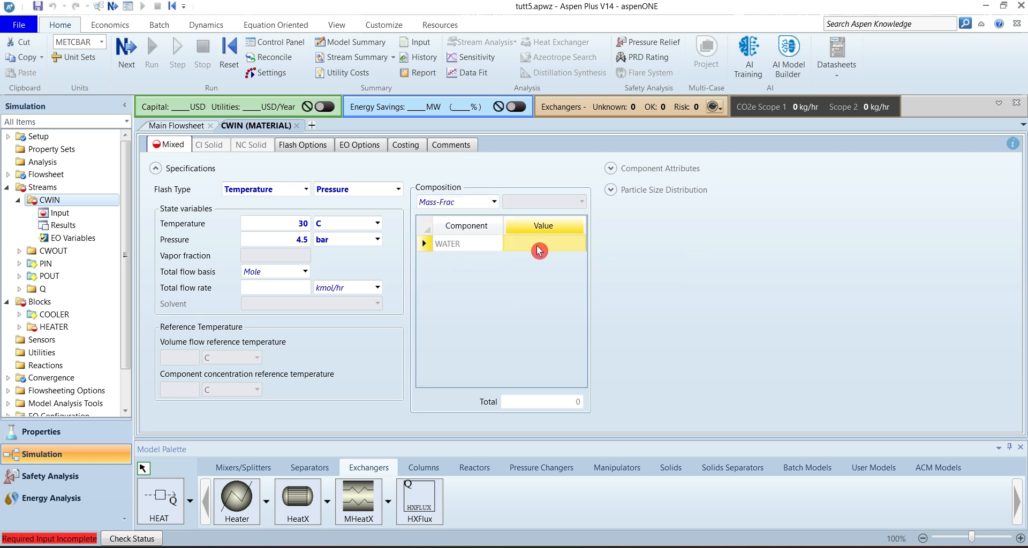
pyautogui.write('1')
pyautogui.press('Return')
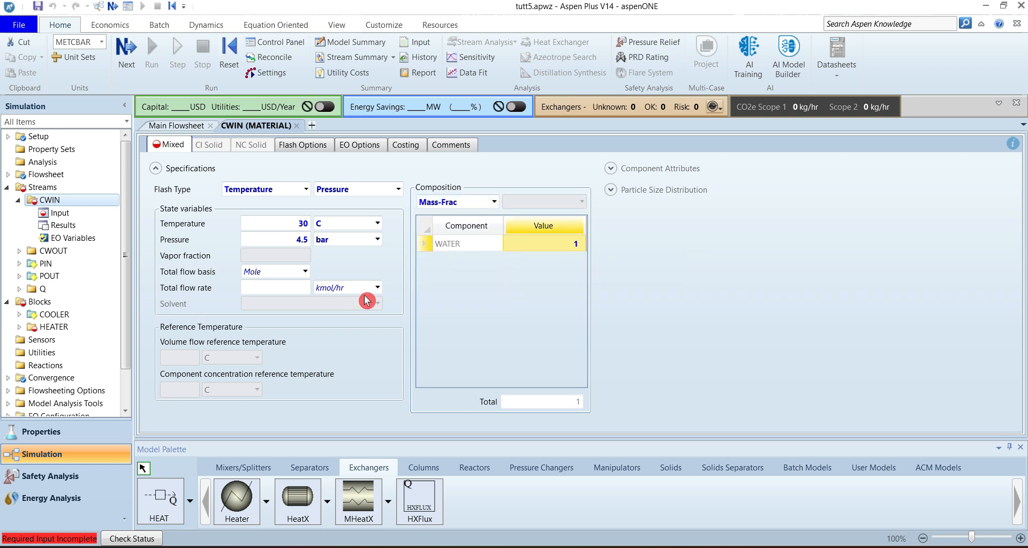
# Set the CWIN total flow basis to Mass and the total flow rate to 50 tons/hr.
pyautogui.click(304, 271)
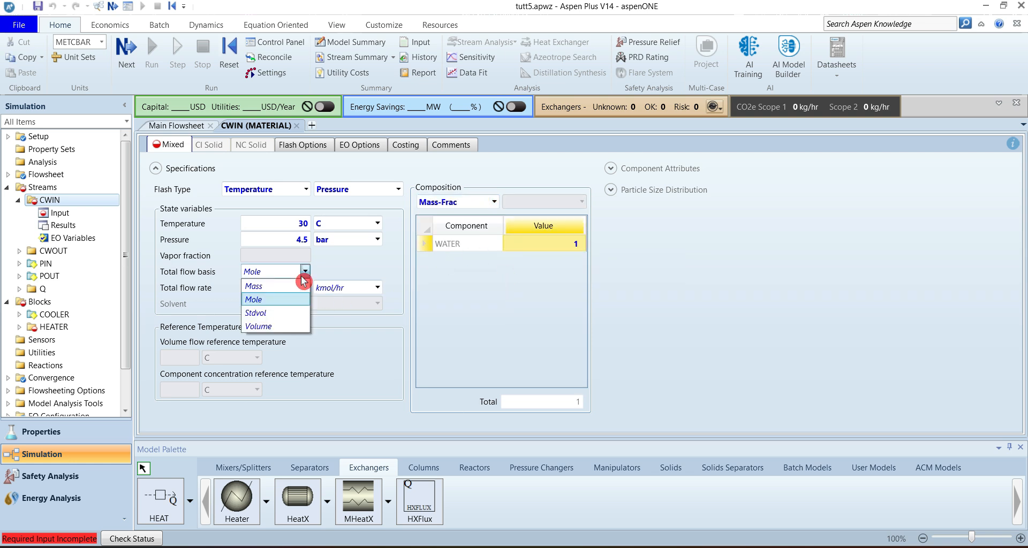
pyautogui.click(275, 288)
pyautogui.click(284, 288)
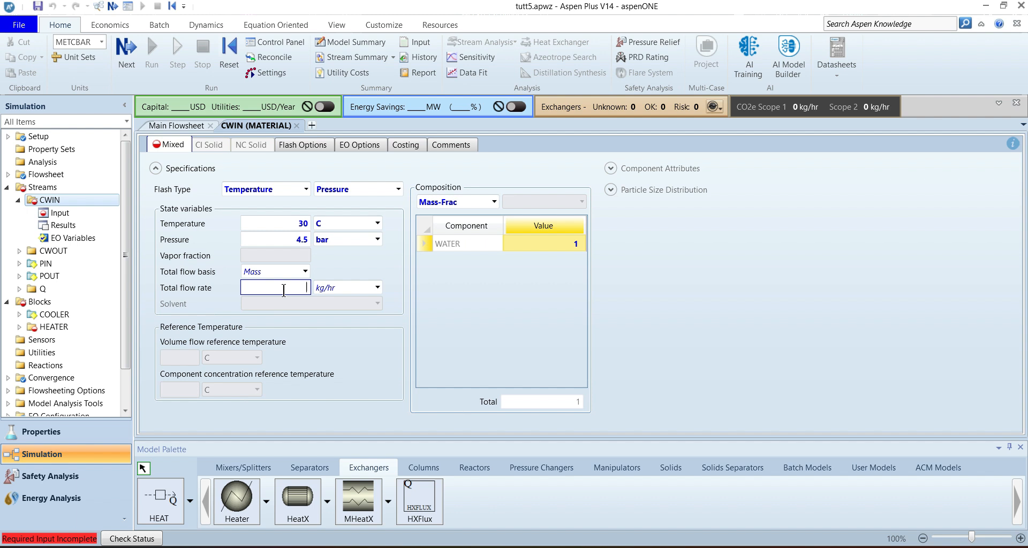
pyautogui.write('50')
pyautogui.click(336, 292)
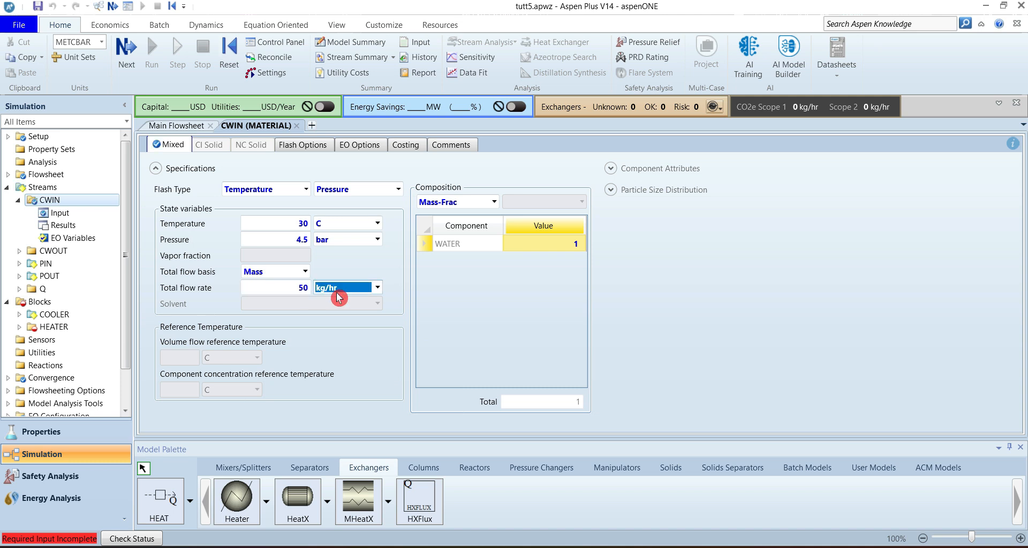
pyautogui.scroll(-2, 336, 292)
pyautogui.scroll(-1, 336, 292)
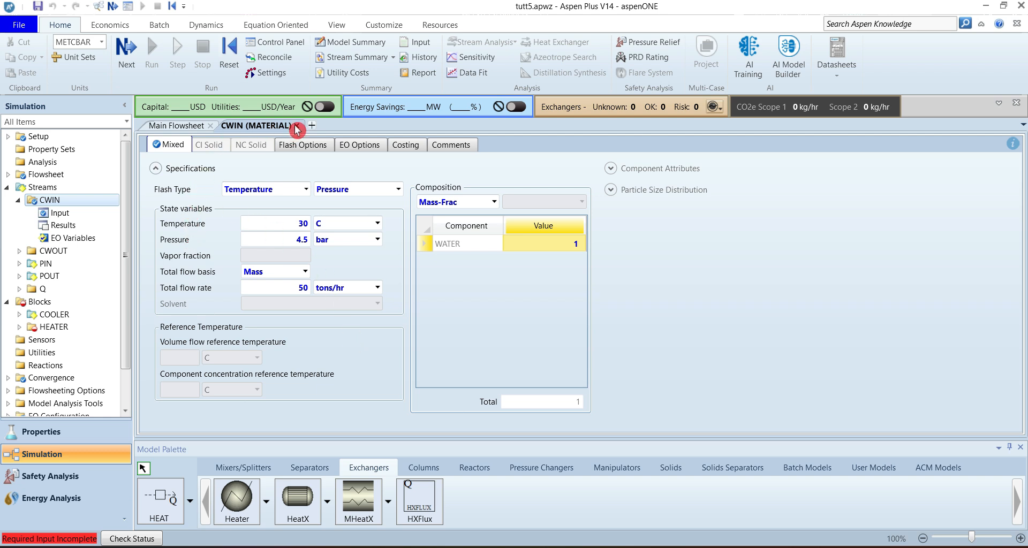
# Set the pressure of the HEATER block to 0 bar in its input specifications.
pyautogui.click(19, 329)
pyautogui.click(72, 342)
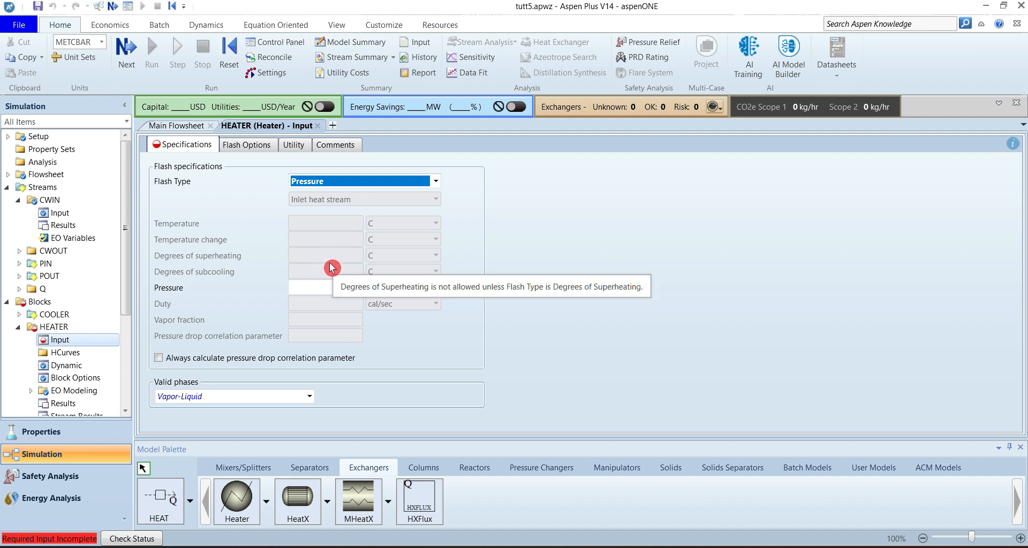
pyautogui.click(328, 285)
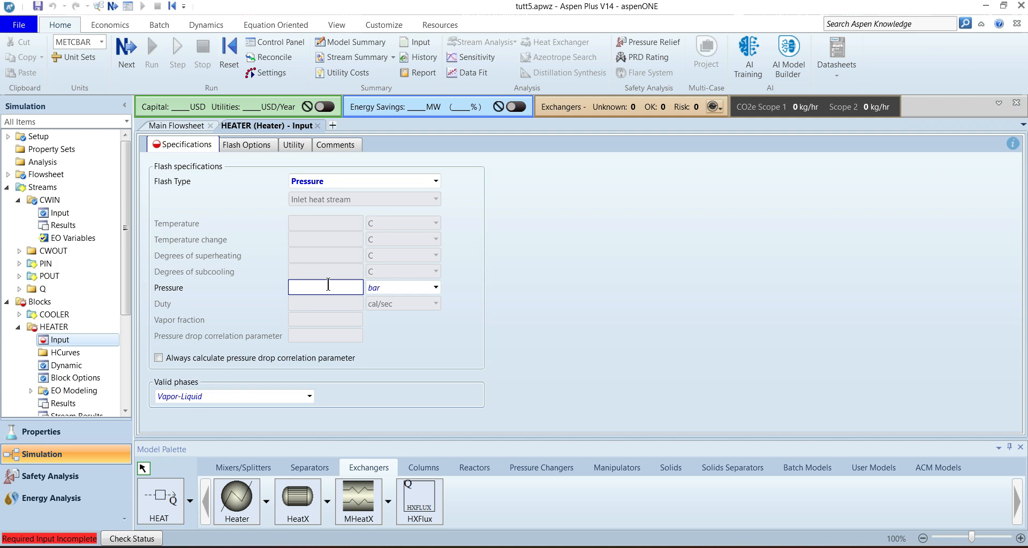
pyautogui.write('0')
pyautogui.click(496, 337)
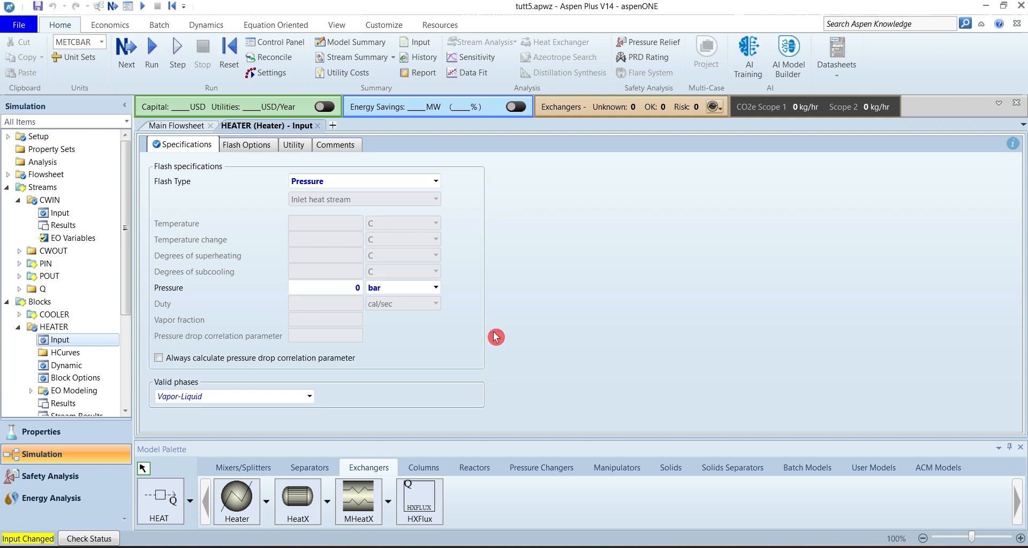
# Run the simulation and check the CWOUT temperature in the HEATER block's stream results.
pyautogui.click(152, 58)
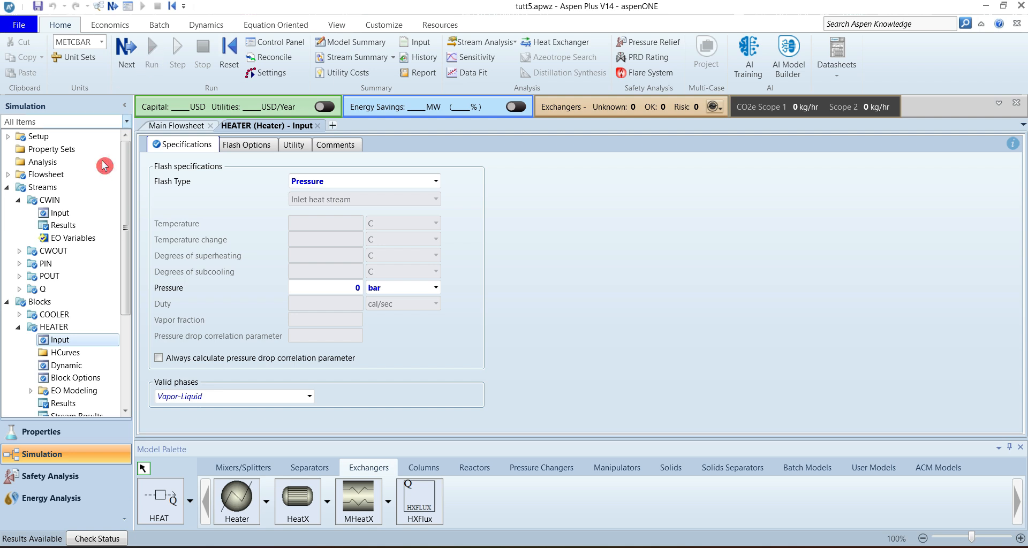
pyautogui.scroll(-2, 87, 214)
pyautogui.scroll(-2, 87, 214)
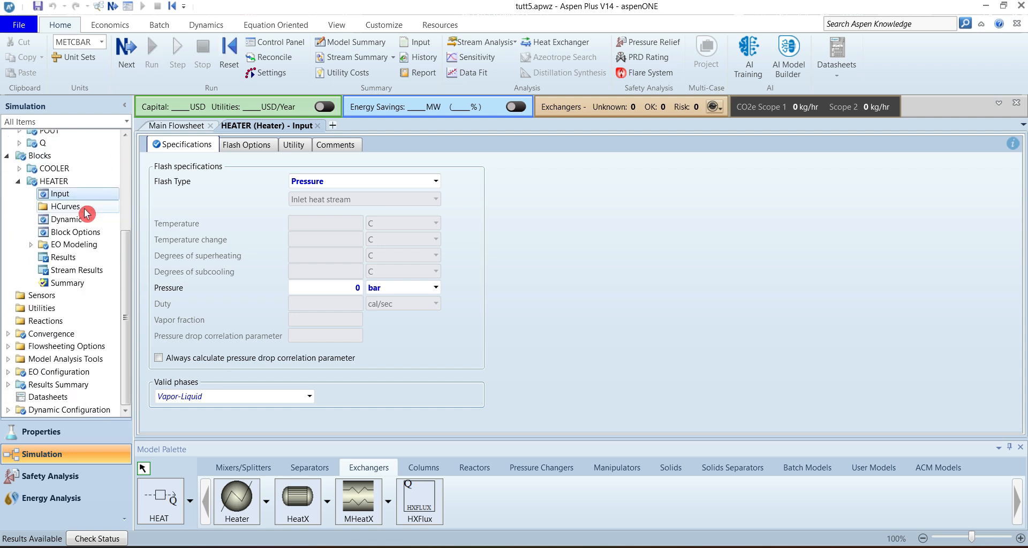
pyautogui.click(76, 271)
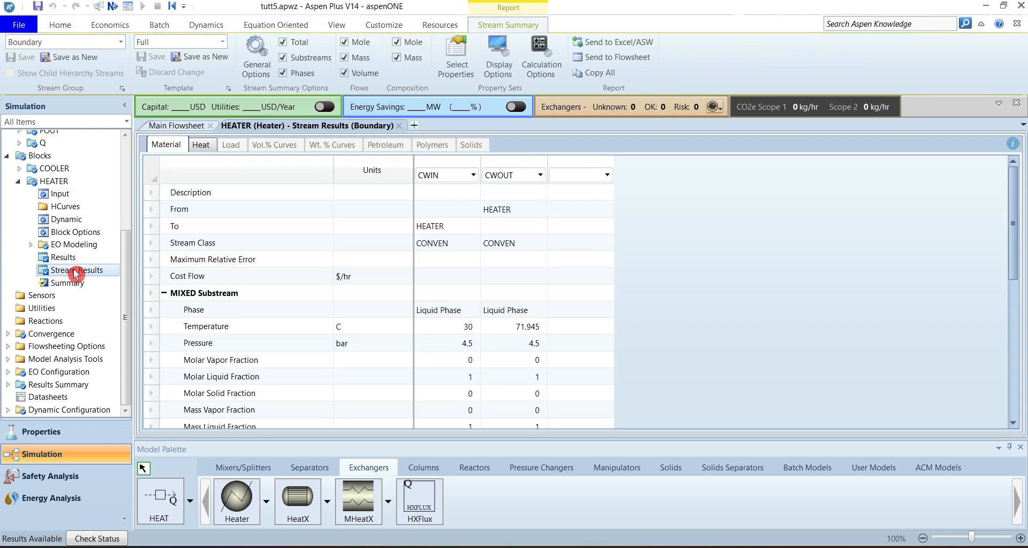
pyautogui.click(150, 326)
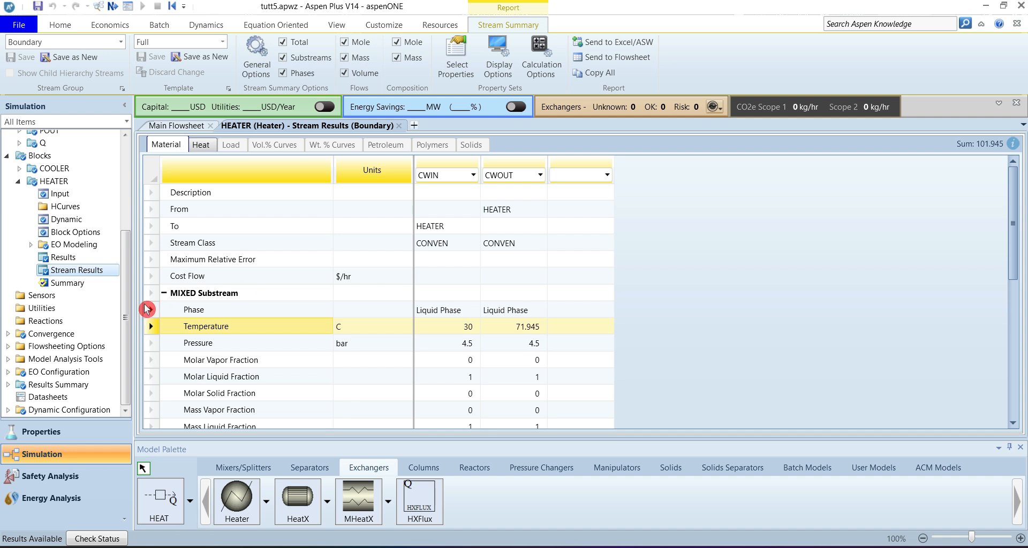
# Create a new design specification with the default ID and review its spec expression and manipulated-variable settings.
pyautogui.click(8, 346)
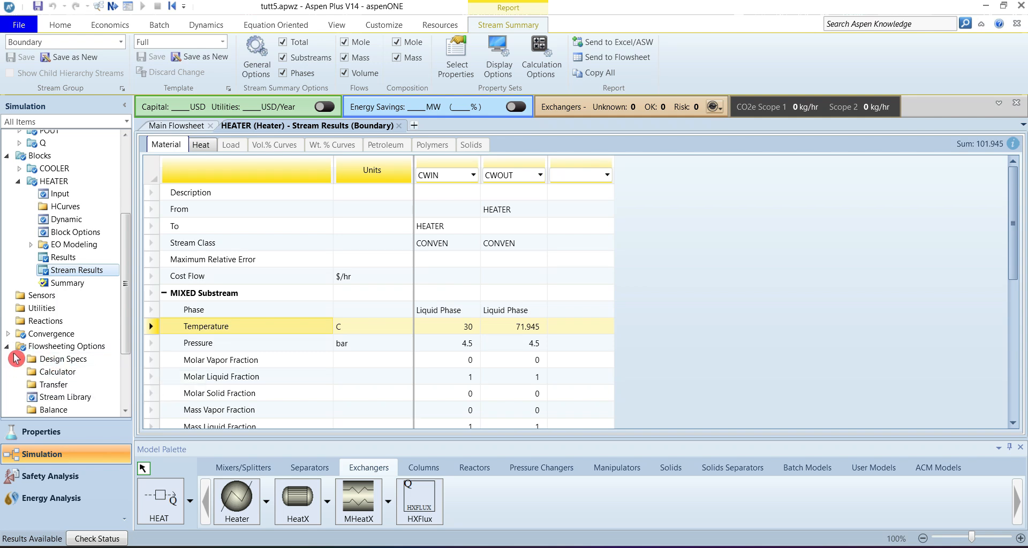
pyautogui.click(77, 362)
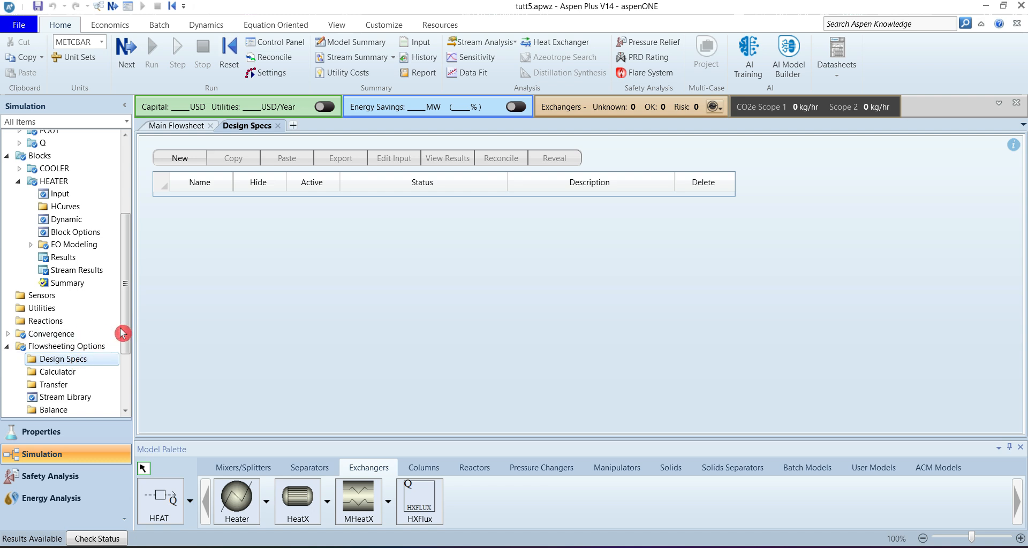
pyautogui.moveTo(124, 333); pyautogui.dragTo(125, 395)
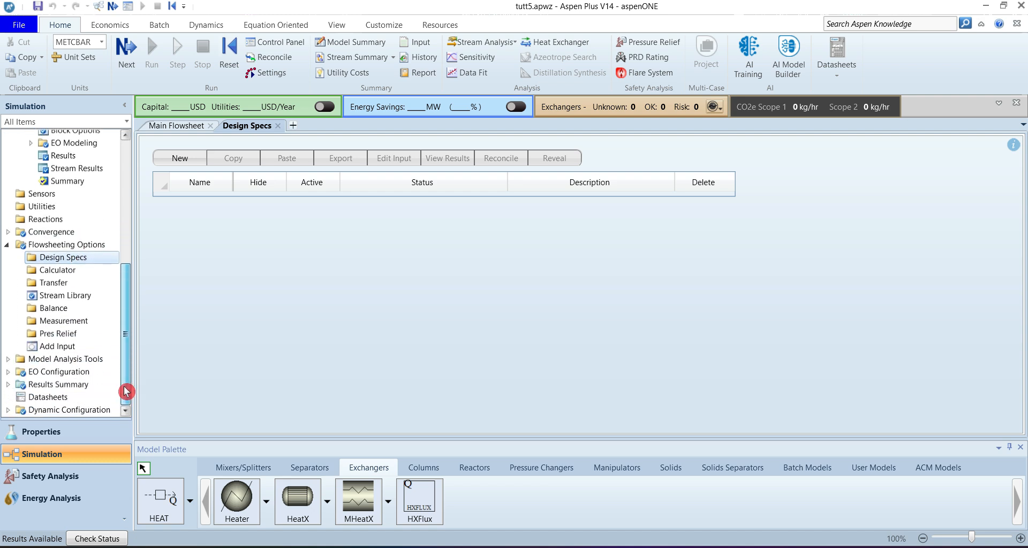
pyautogui.click(10, 359)
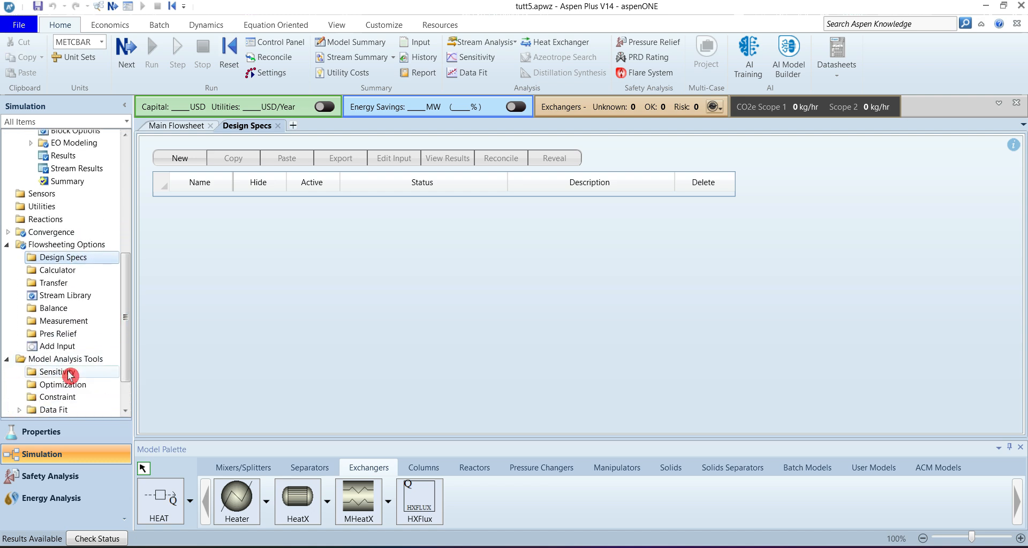
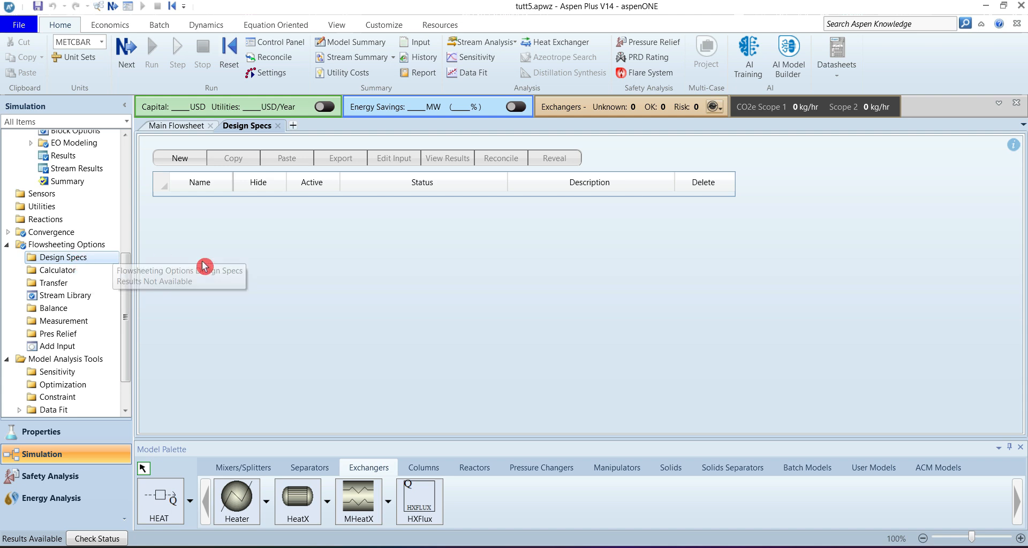
pyautogui.click(180, 159)
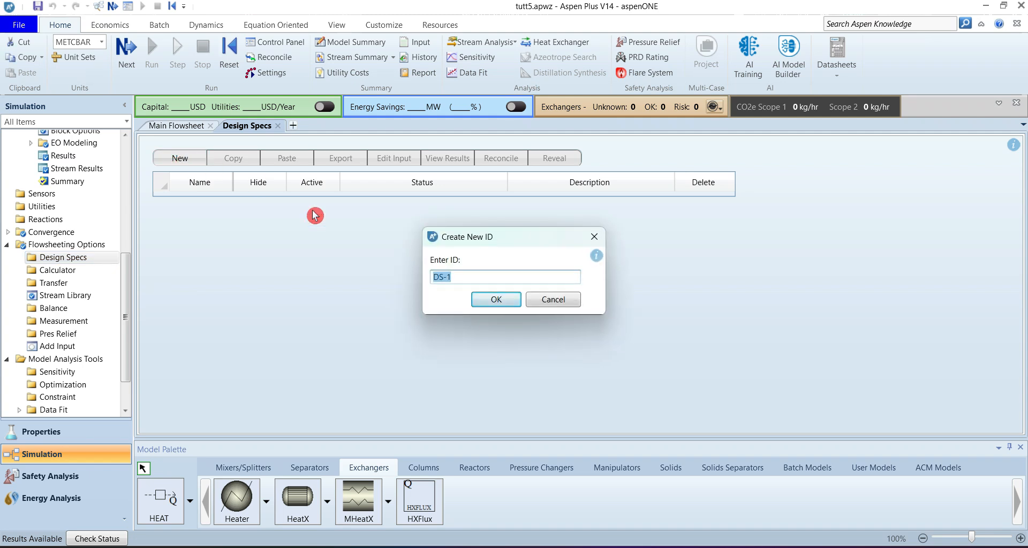
pyautogui.click(494, 301)
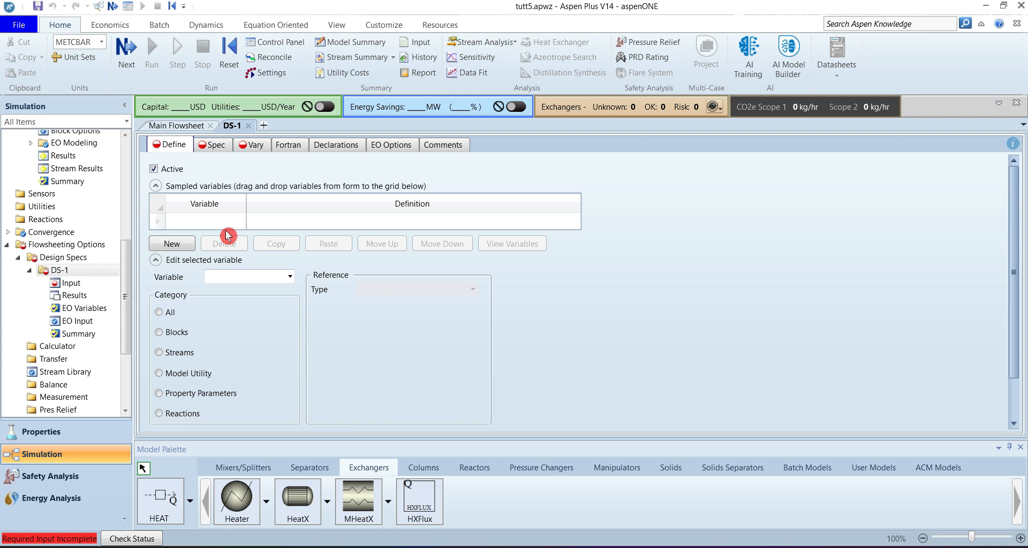
pyautogui.click(216, 145)
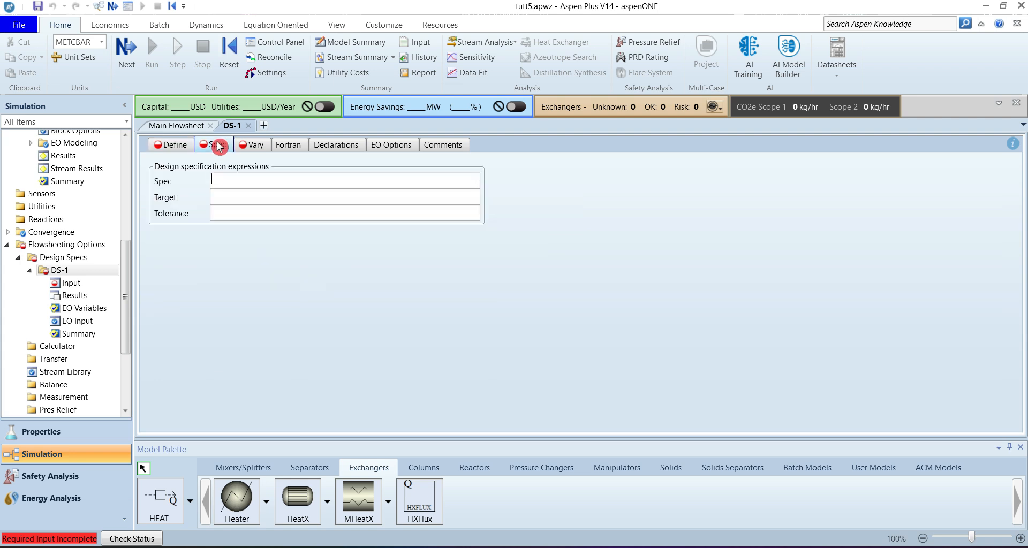
pyautogui.click(235, 186)
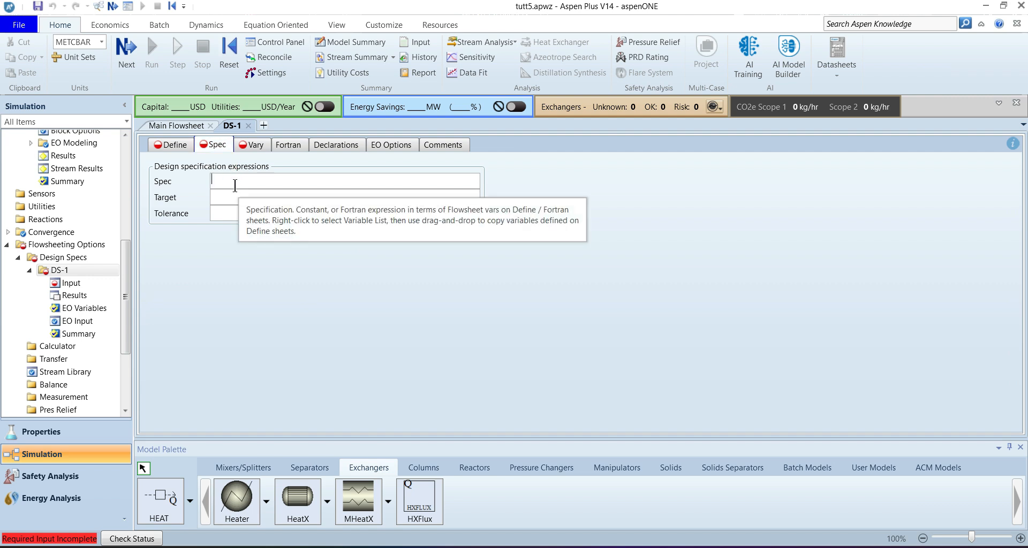
pyautogui.click(255, 153)
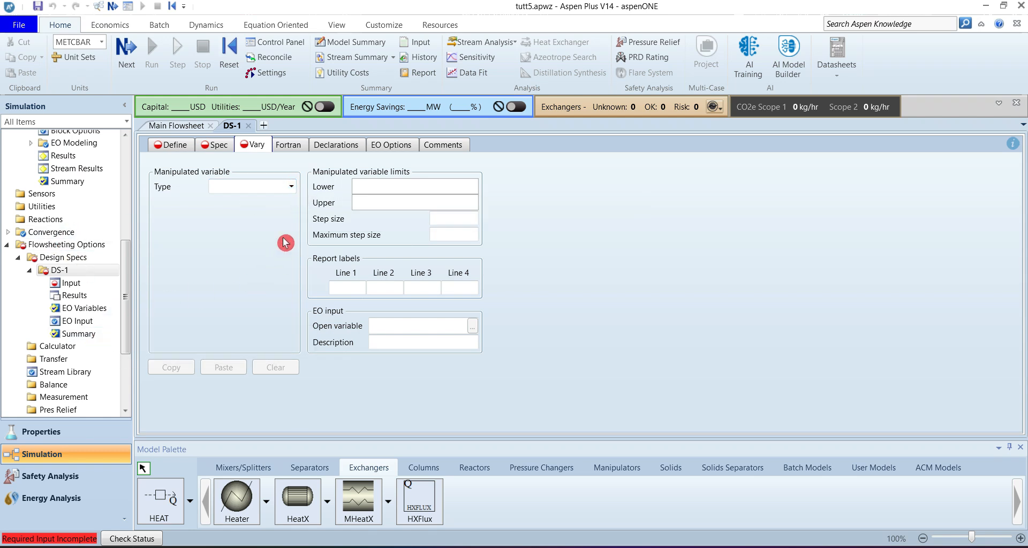
# Define the design spec's manipulated variable as a Stream-Var: the MASS-FLOW of stream CWIN, substream MIXED.
pyautogui.click(289, 188)
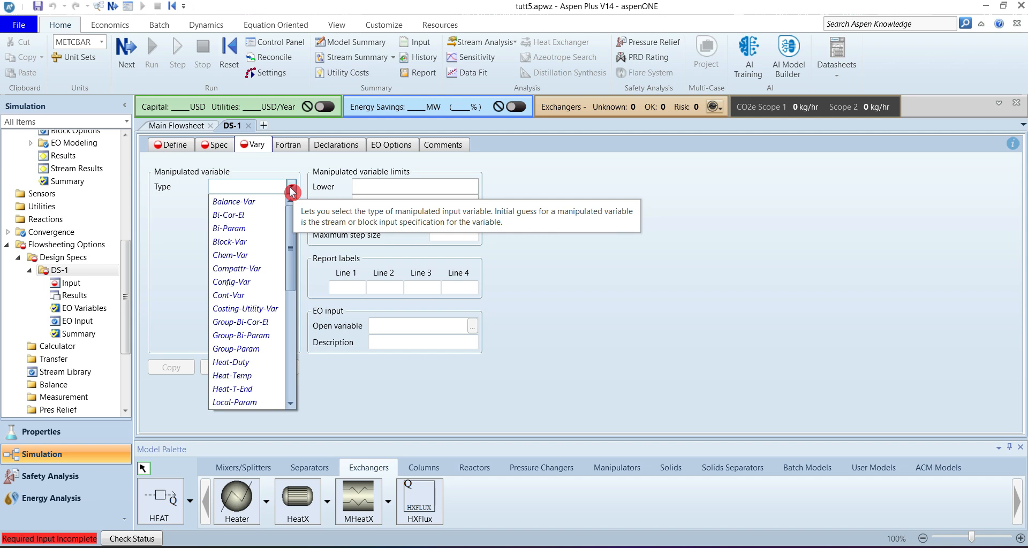
pyautogui.moveTo(291, 222); pyautogui.dragTo(293, 253)
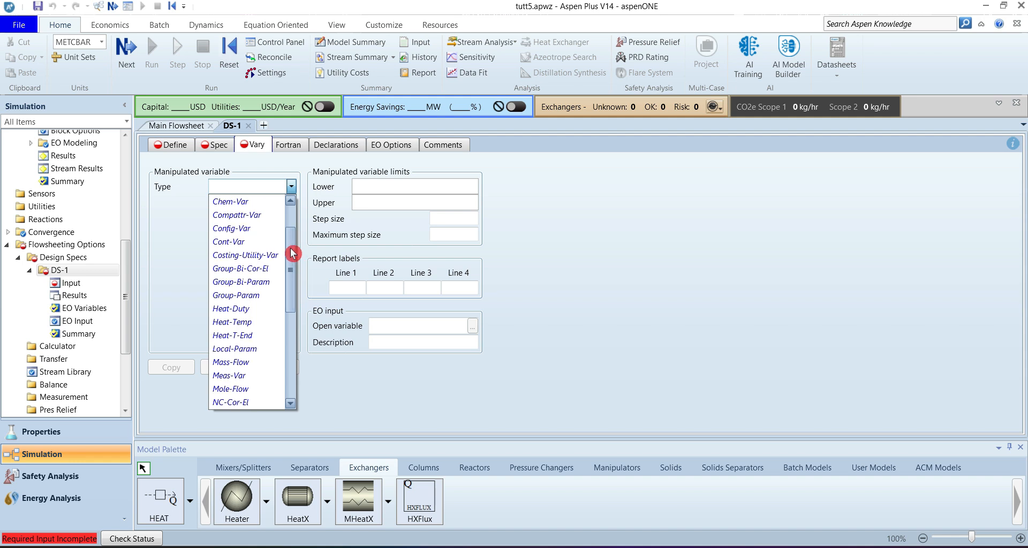
pyautogui.moveTo(292, 253); pyautogui.dragTo(292, 232)
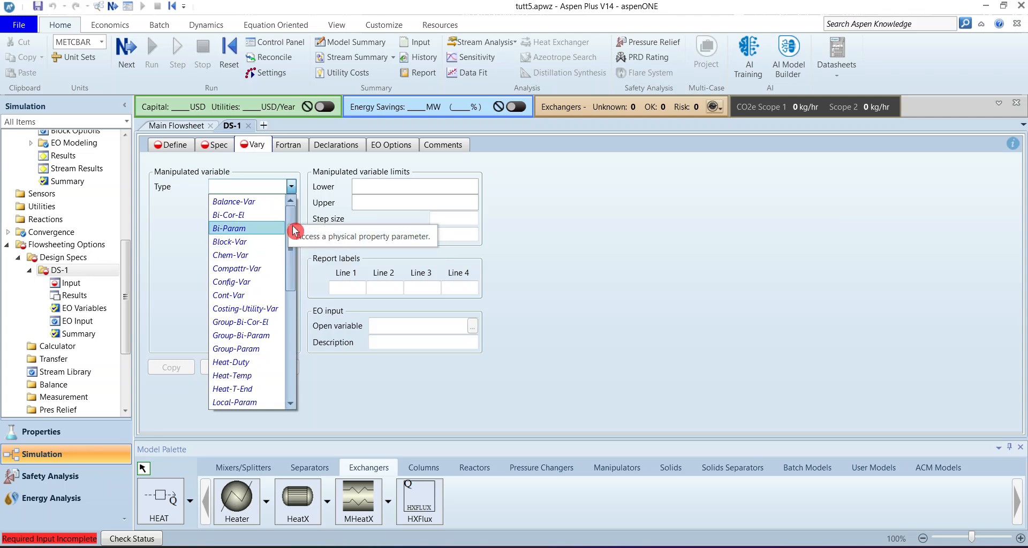
pyautogui.moveTo(292, 229); pyautogui.dragTo(300, 333)
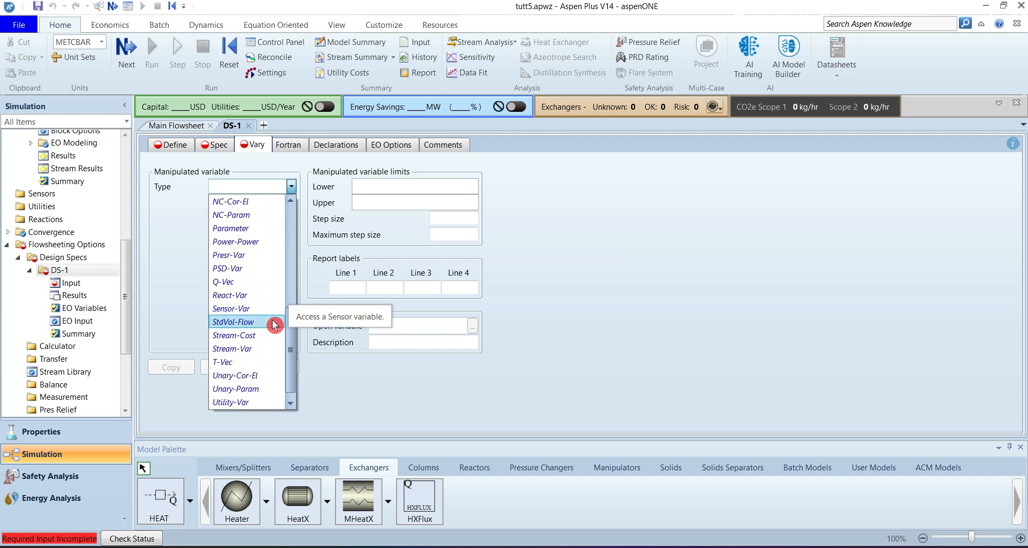
pyautogui.click(258, 351)
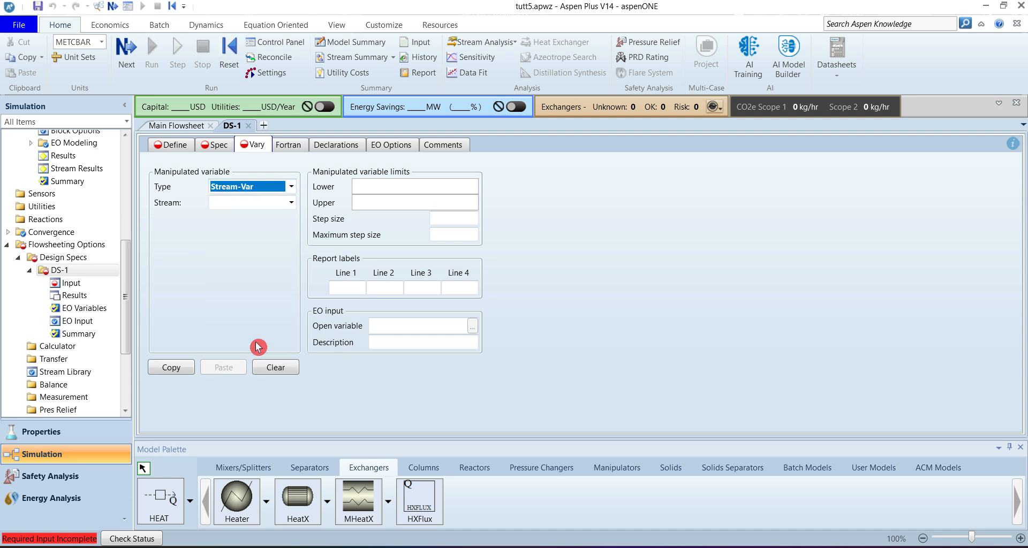
pyautogui.click(289, 207)
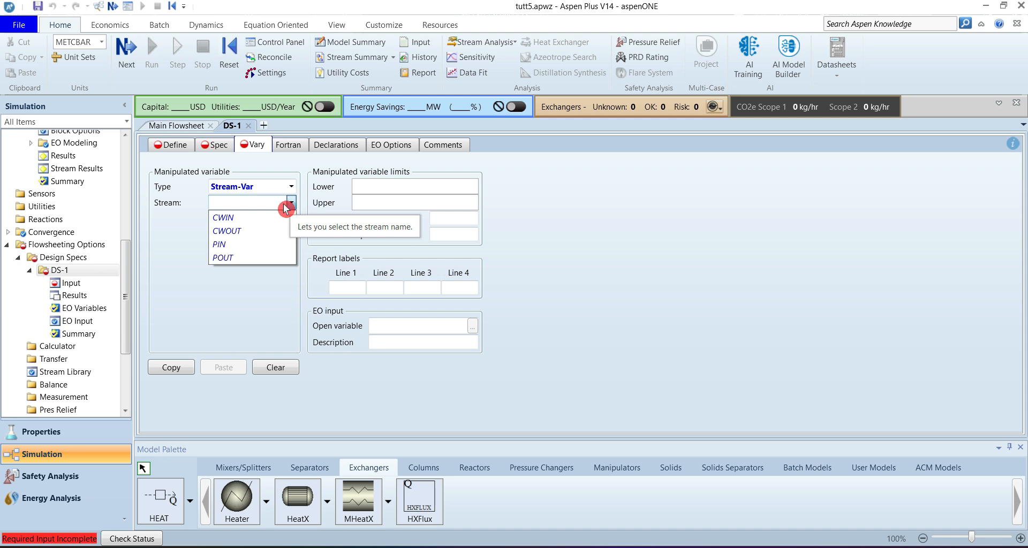
pyautogui.click(244, 218)
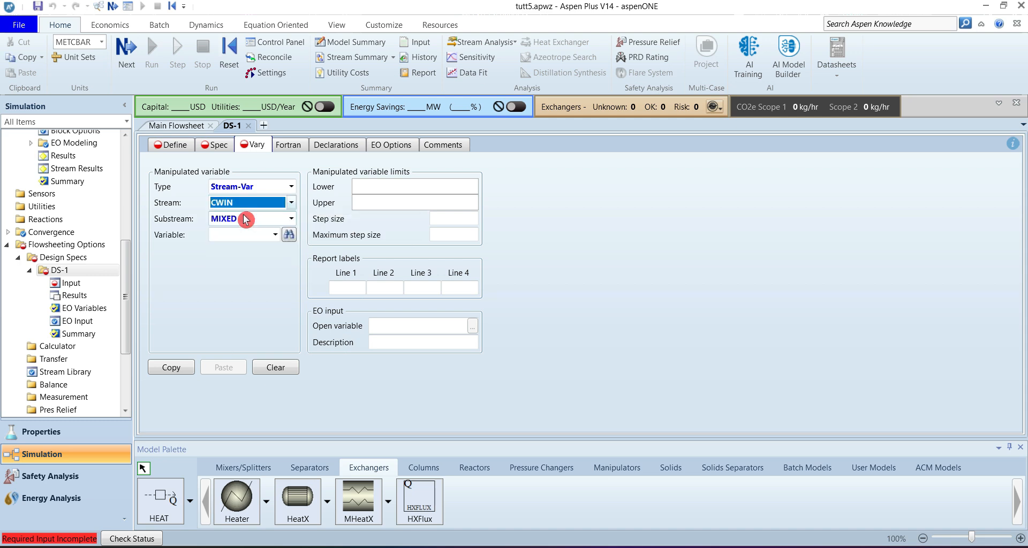
pyautogui.click(274, 236)
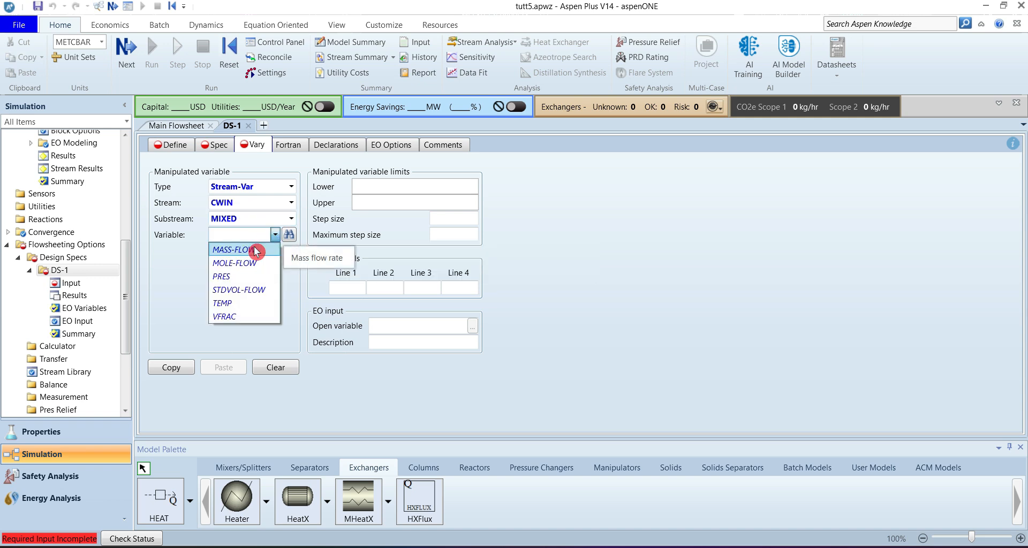
pyautogui.click(255, 251)
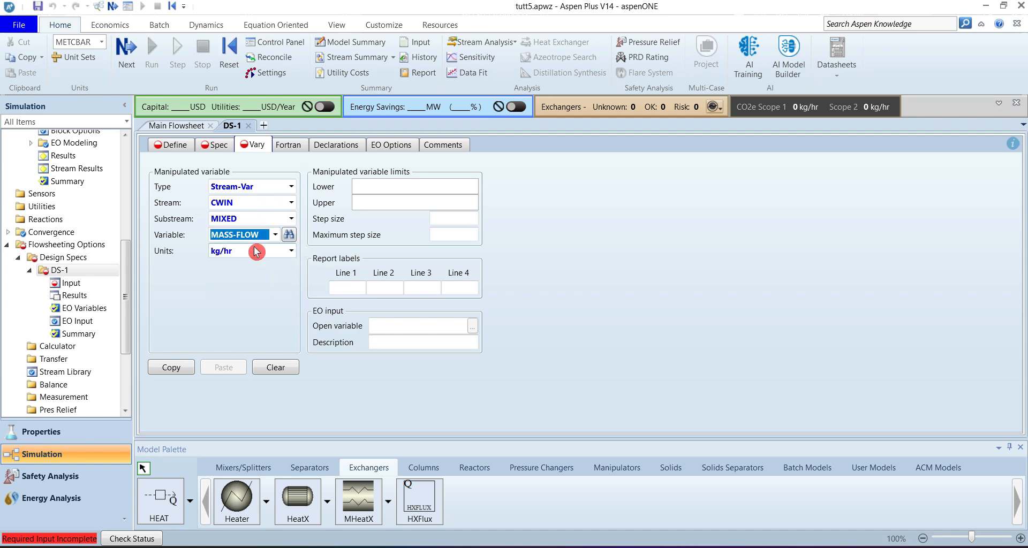
# Set the manipulated variable limits to 50 lower and 100 upper, with the mass flow units in tons/hr.
pyautogui.click(417, 186)
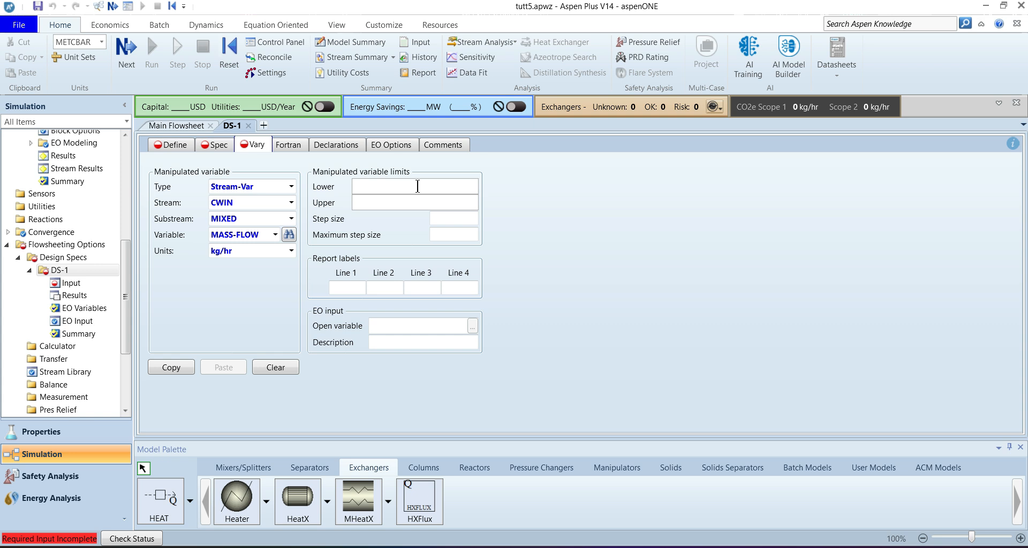
pyautogui.write('50')
pyautogui.click(418, 217)
pyautogui.click(452, 202)
pyautogui.write('100')
pyautogui.click(546, 238)
pyautogui.click(260, 255)
pyautogui.press('t')
pyautogui.press('t')
pyautogui.press('t')
pyautogui.press('t')
pyautogui.press('t')
pyautogui.press('t')
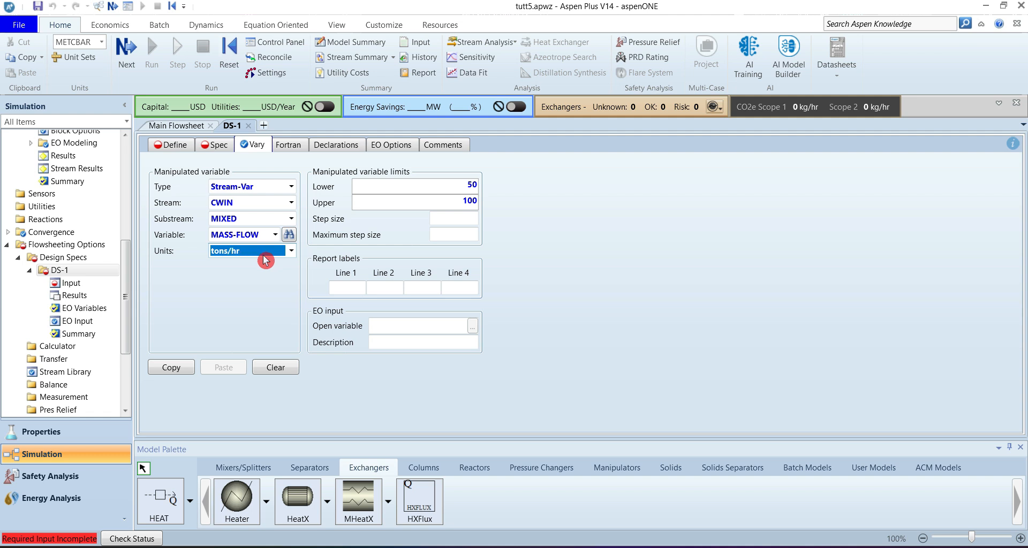
pyautogui.click(438, 197)
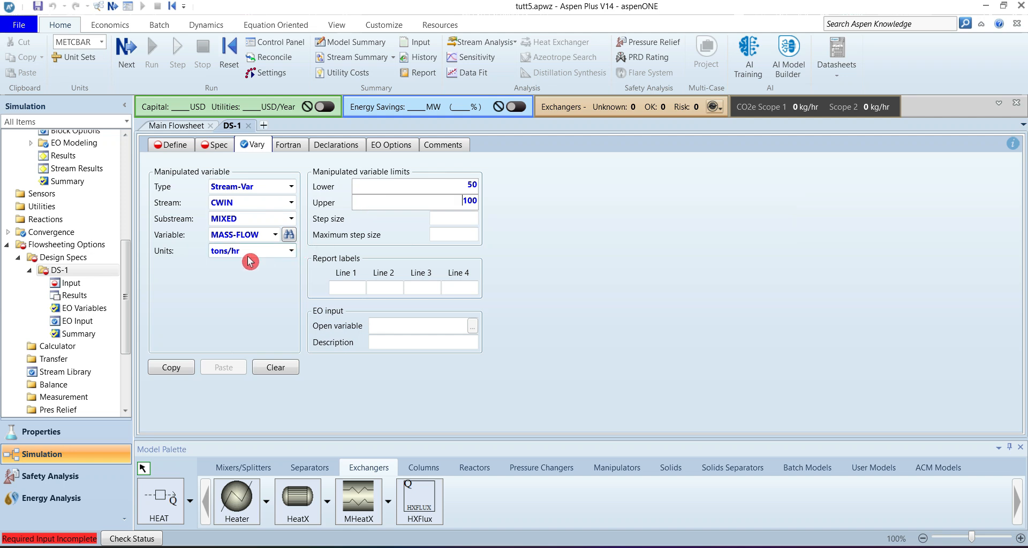
# Create a new sampled variable named TCWOUT in the DS-1 definitions.
pyautogui.click(173, 145)
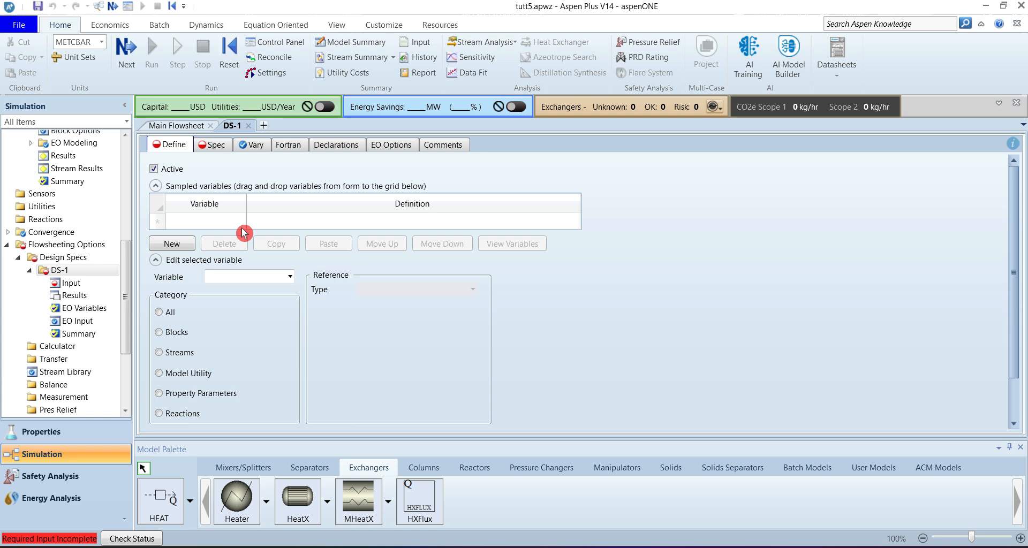
pyautogui.click(175, 249)
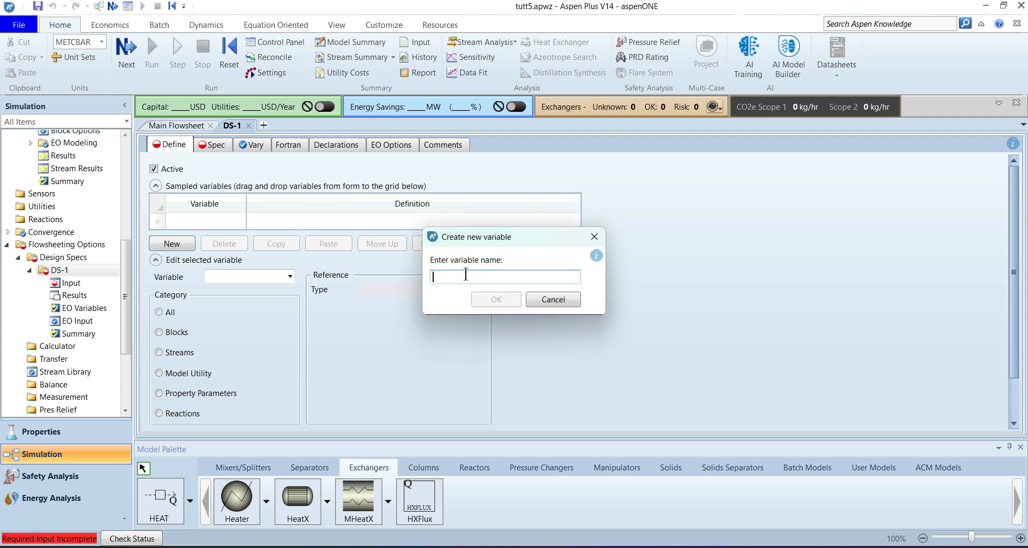
pyautogui.write('C')
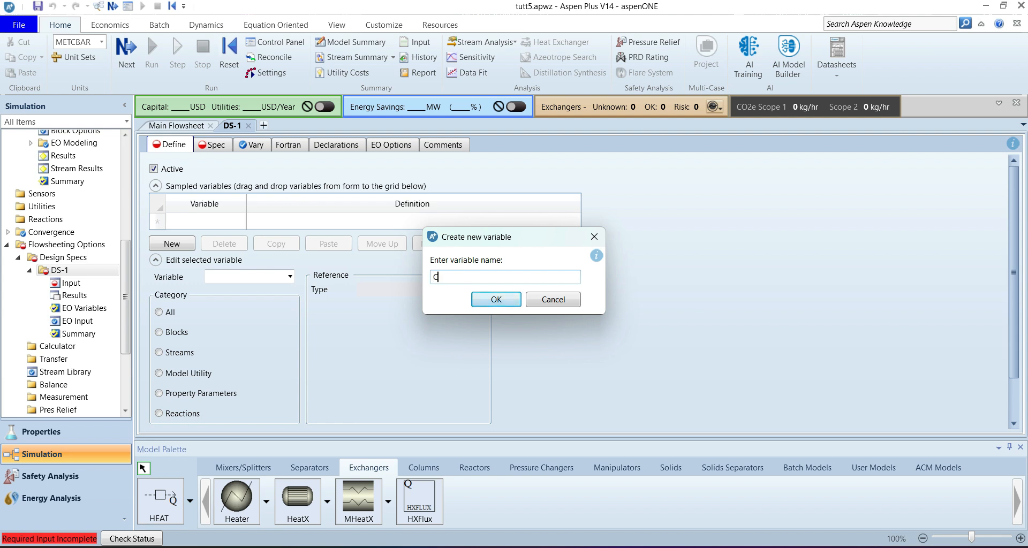
pyautogui.press('BackSpace')
pyautogui.write('TCWOUT')
pyautogui.click(496, 301)
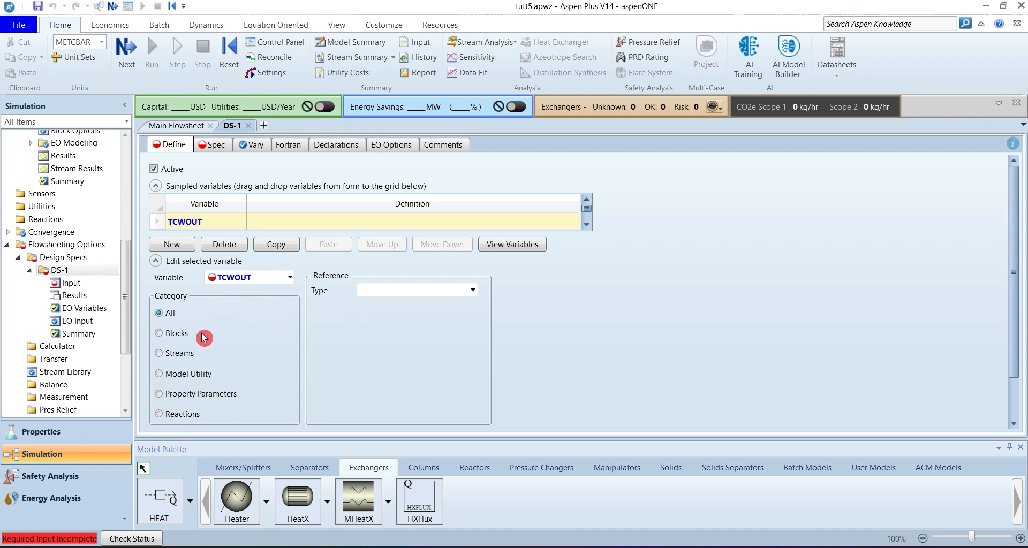
# Define TCWOUT in the Streams category as a Stream-Var referencing the TEMP of stream CWOUT.
pyautogui.click(161, 354)
pyautogui.click(473, 292)
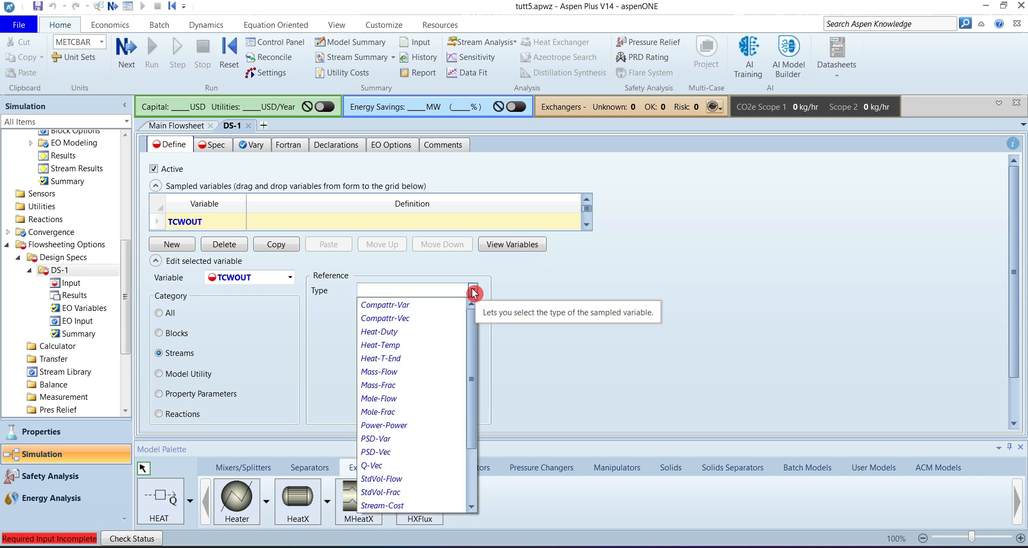
pyautogui.press('s')
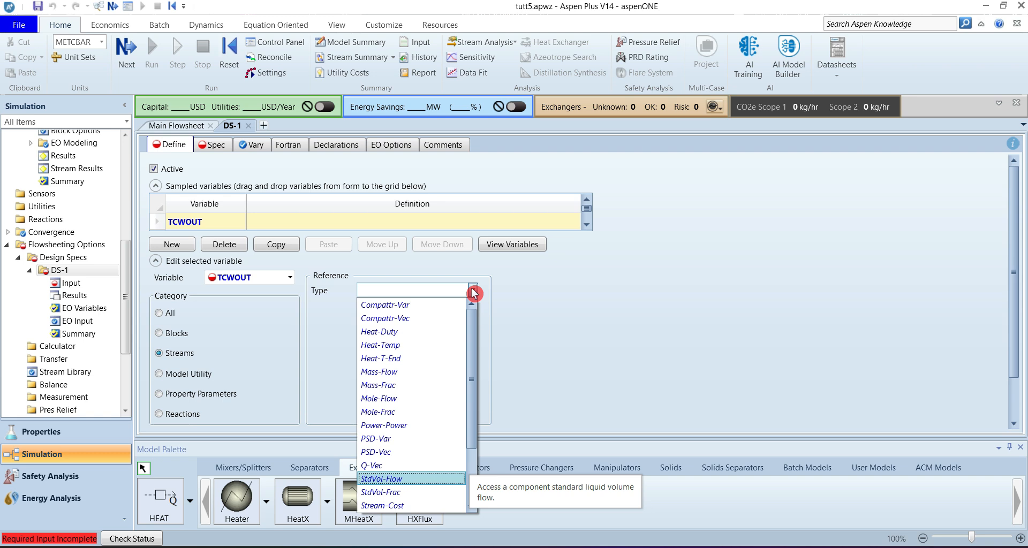
pyautogui.press('Down')
pyautogui.press('Down')
pyautogui.press('Down')
pyautogui.press('Down')
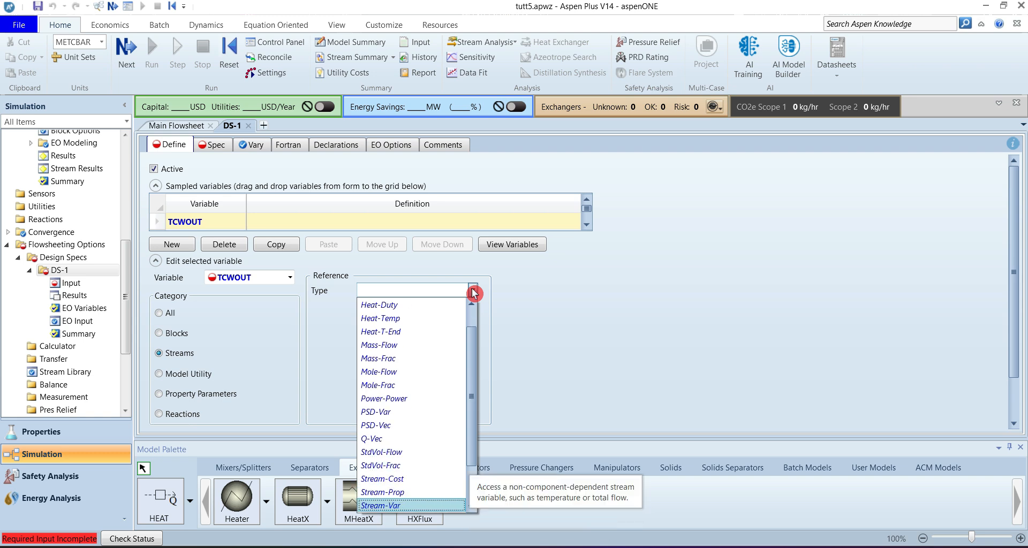
pyautogui.press('Return')
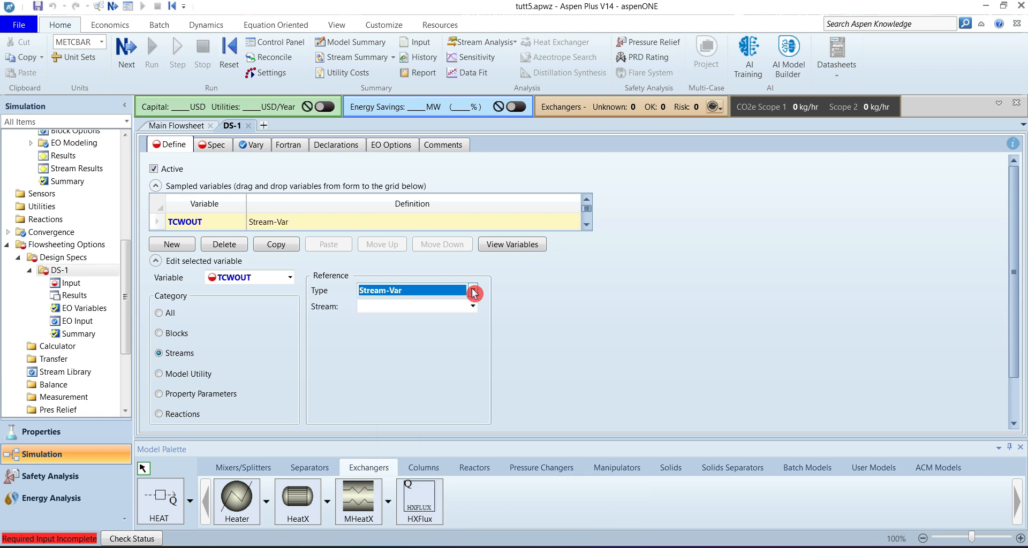
pyautogui.click(473, 306)
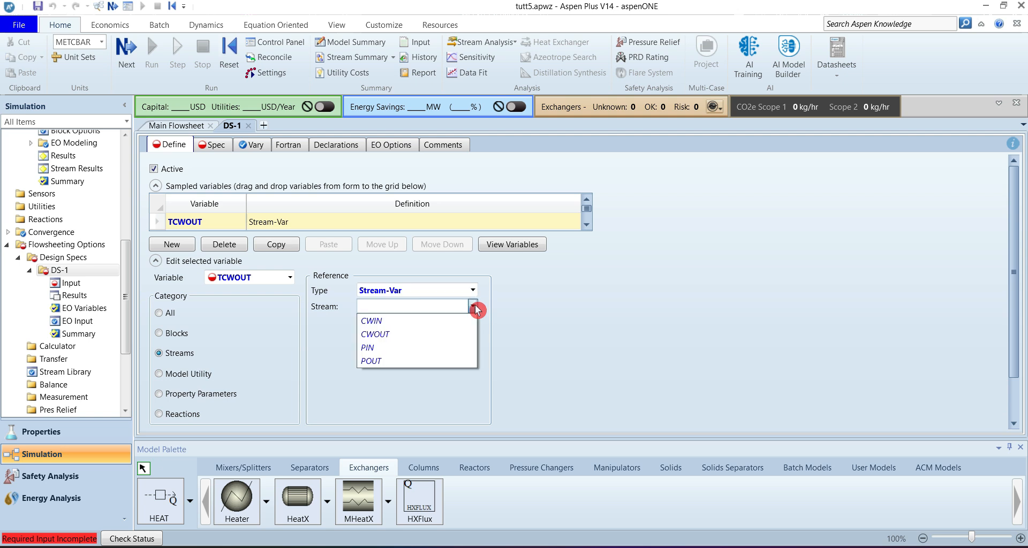
pyautogui.click(409, 335)
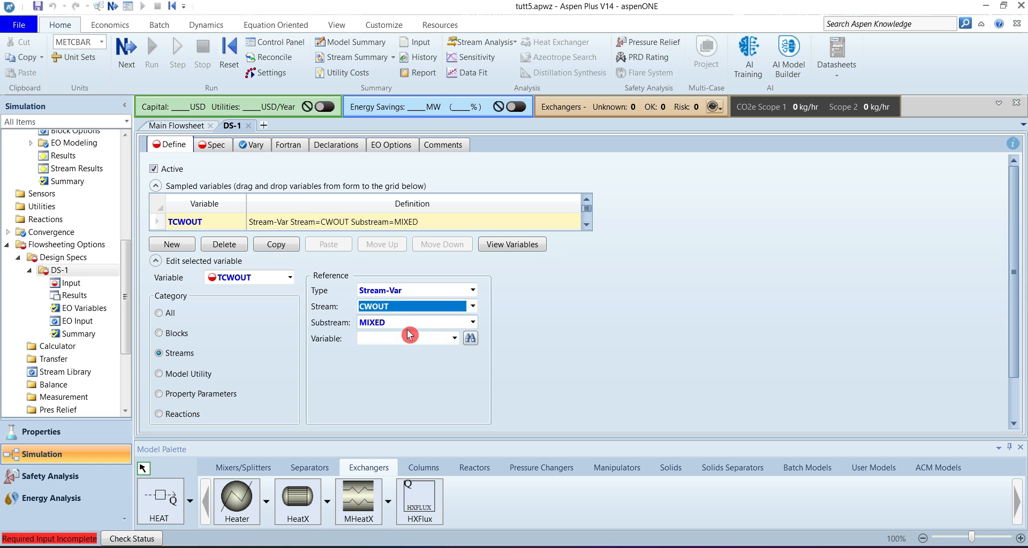
pyautogui.click(453, 340)
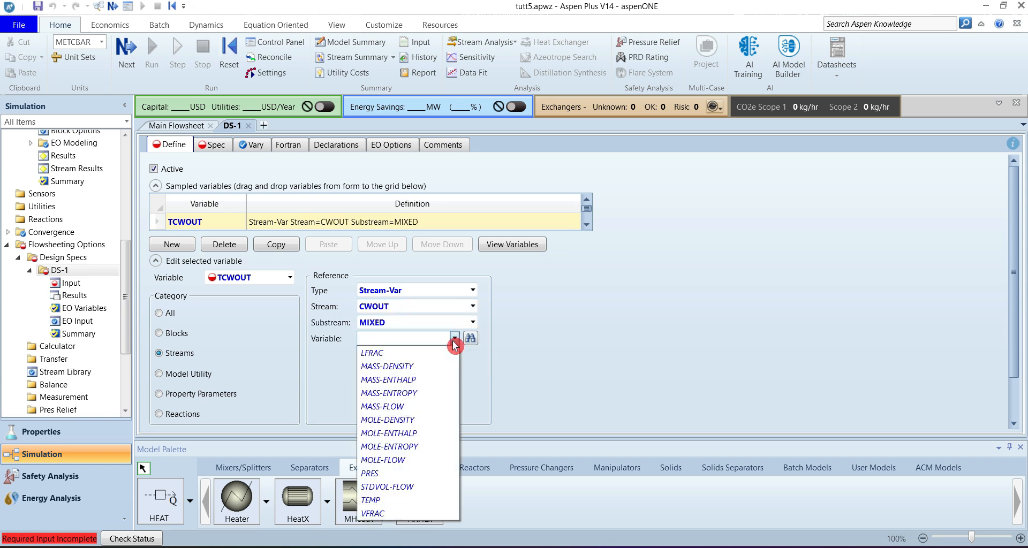
pyautogui.click(393, 500)
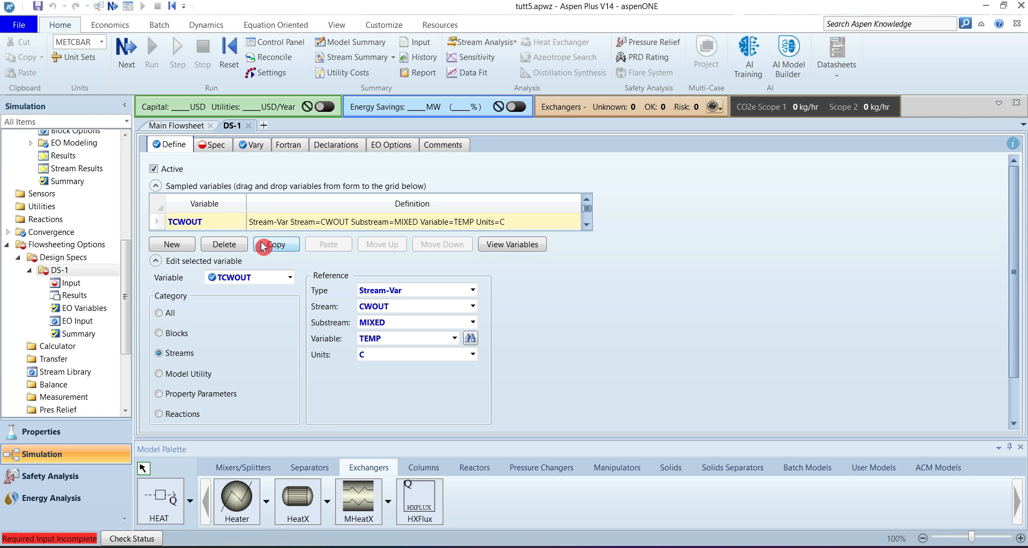
# Insert TCWOUT from the defined variable list as the DS-1 spec expression and close the list.
pyautogui.click(214, 150)
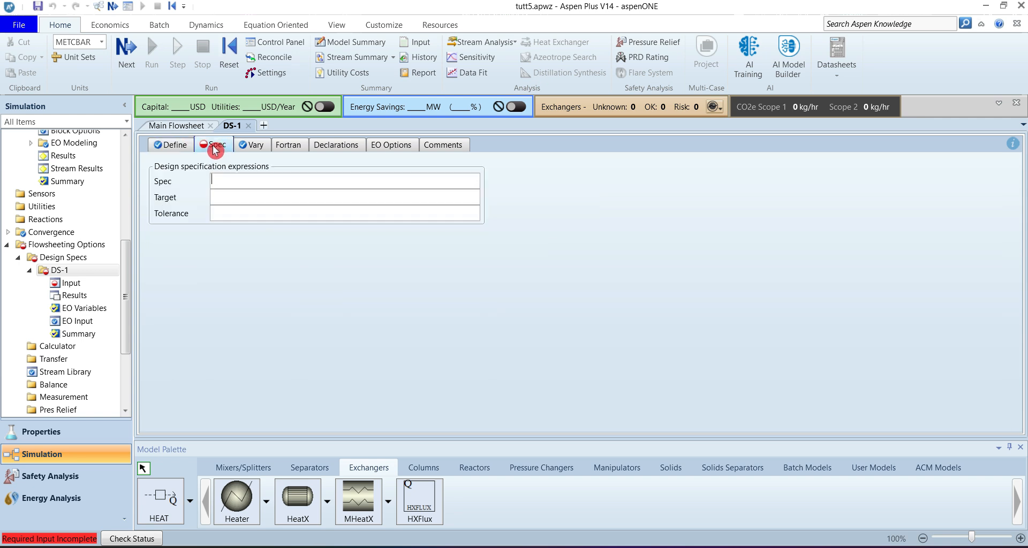
pyautogui.rightClick(236, 184)
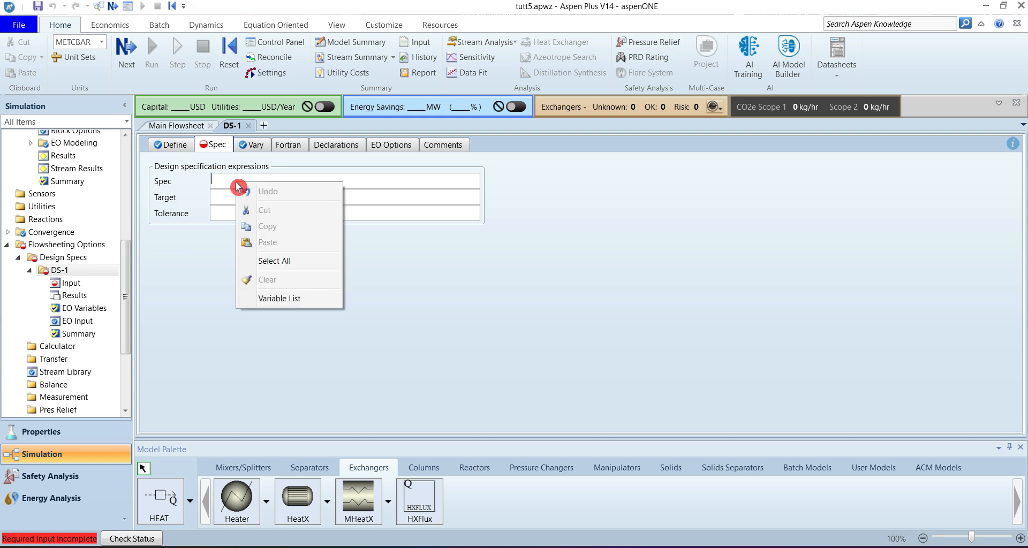
pyautogui.click(283, 300)
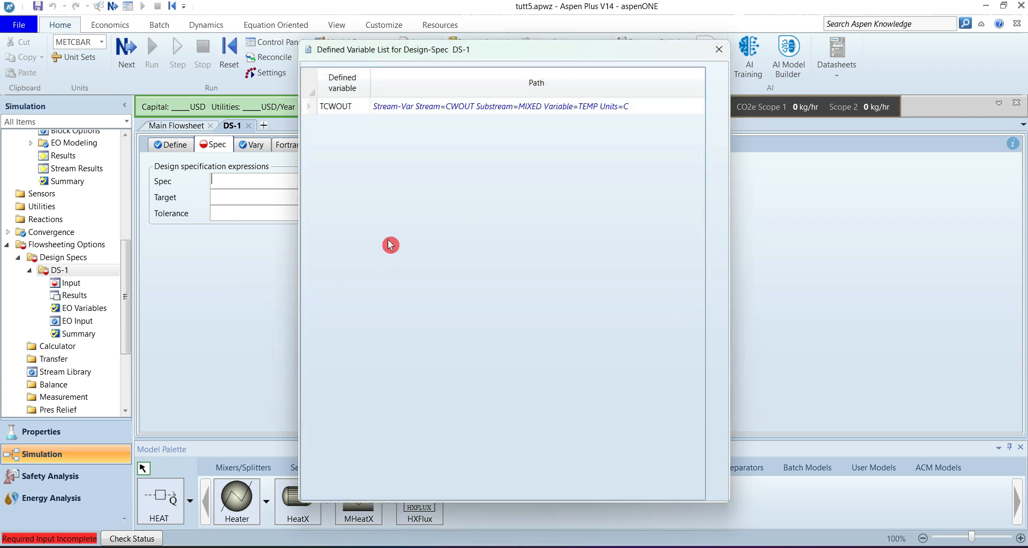
pyautogui.moveTo(411, 53); pyautogui.dragTo(576, 37)
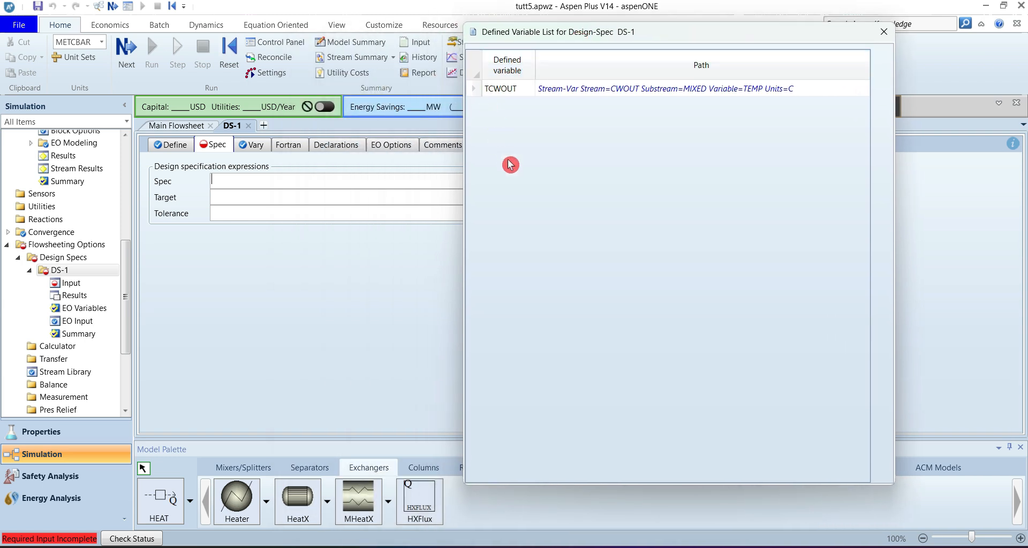
pyautogui.click(507, 90)
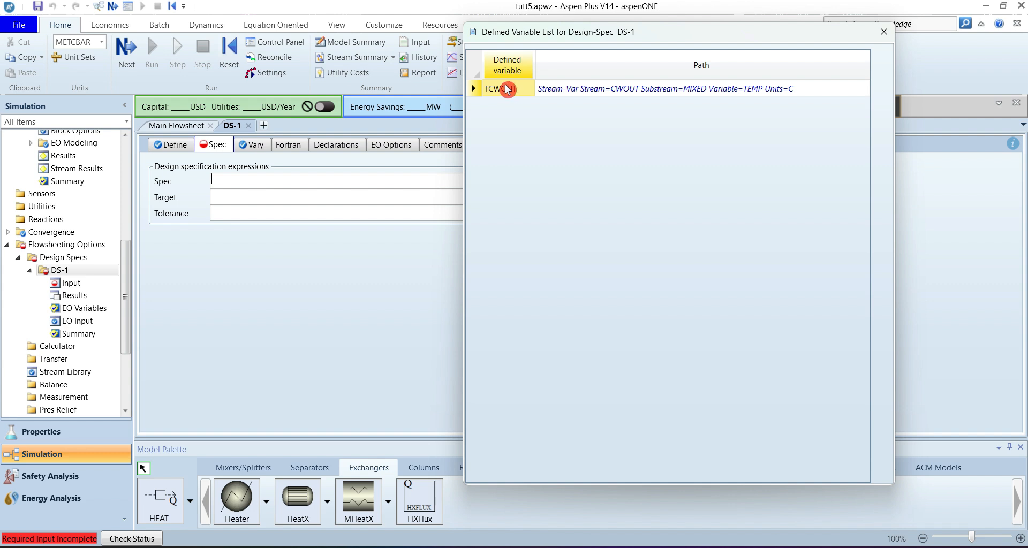
pyautogui.moveTo(507, 90); pyautogui.dragTo(283, 180)
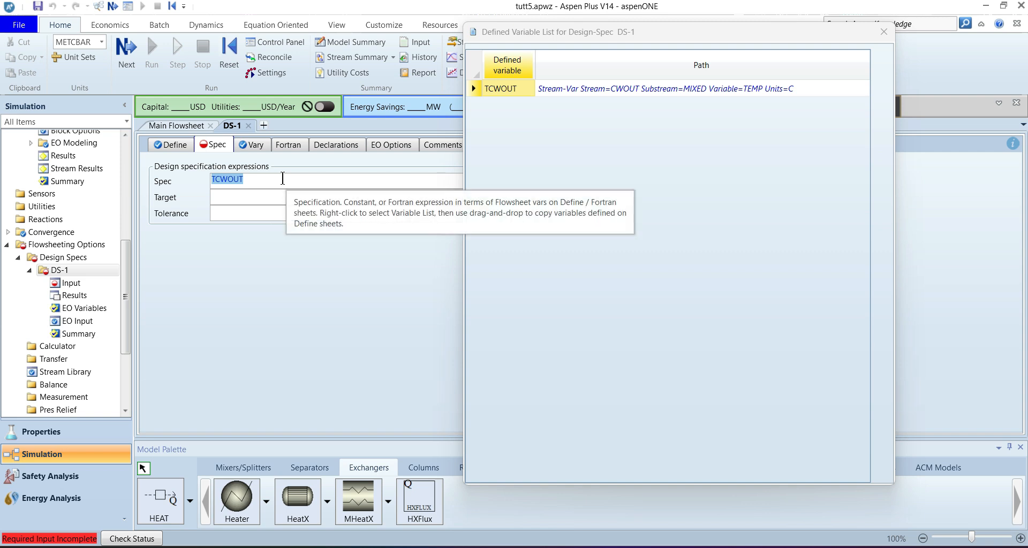
pyautogui.click(884, 33)
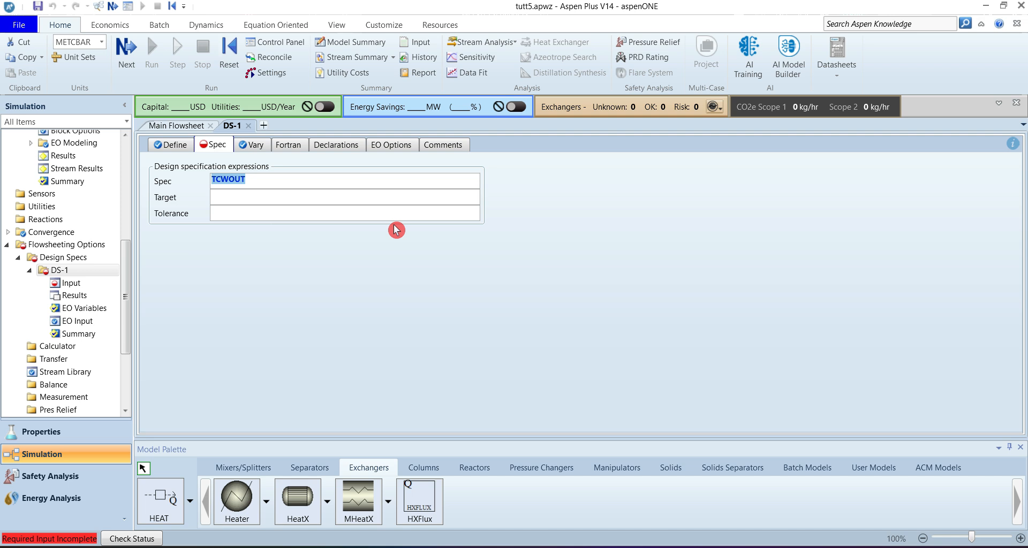
# Set the design spec target to 40 and the tolerance to 0.01.
pyautogui.click(272, 199)
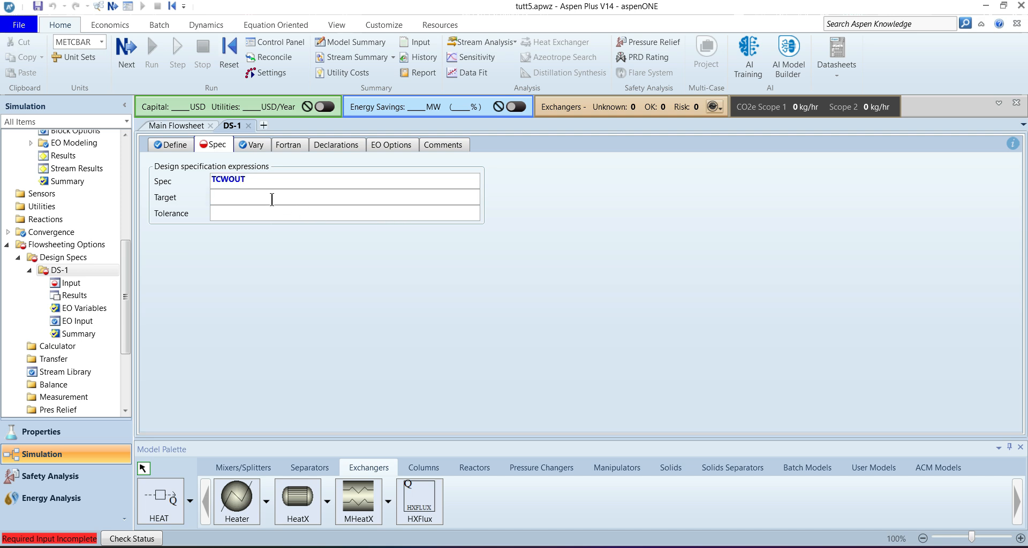
pyautogui.write('40')
pyautogui.click(285, 210)
pyautogui.write('0.01')
pyautogui.click(335, 278)
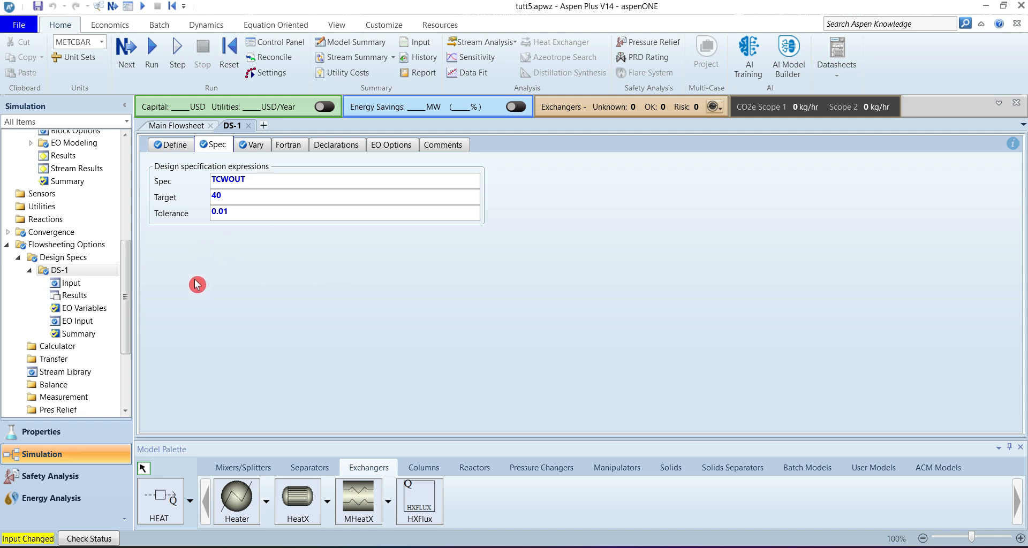
# Run the simulation with the design spec and display the Run-Status results form.
pyautogui.click(155, 61)
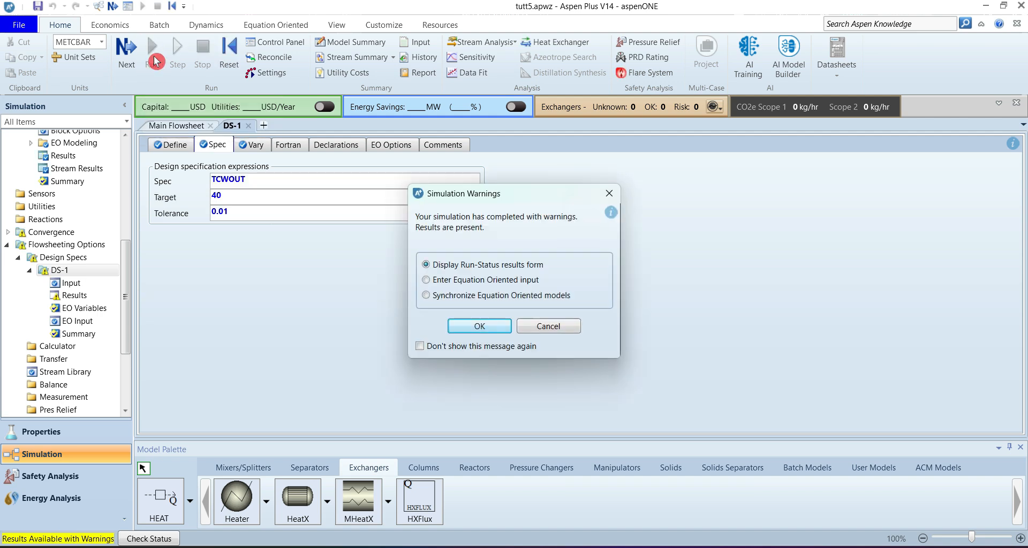
pyautogui.click(473, 327)
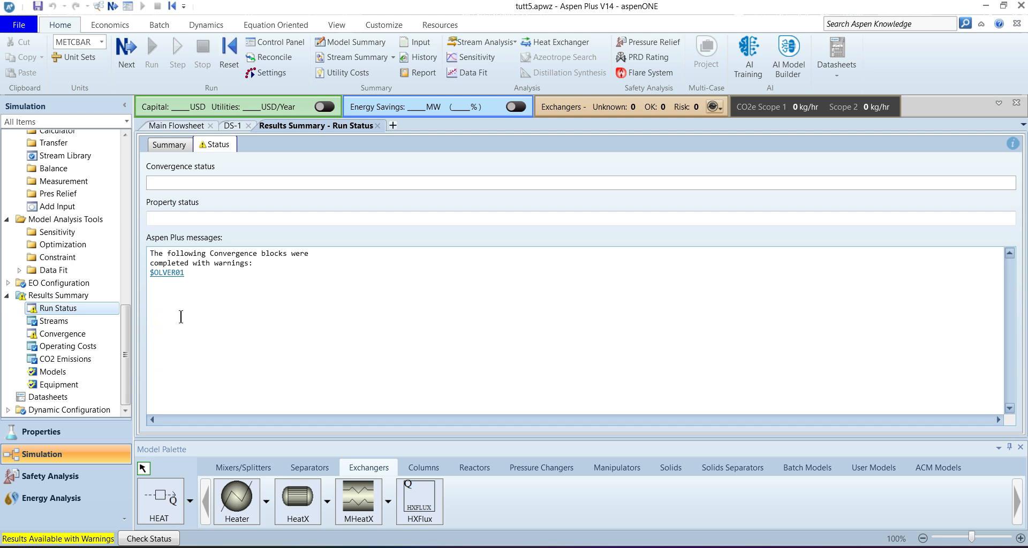
# Open the convergence block flagged in the run status messages to read its warning.
pyautogui.click(147, 543)
pyautogui.click(153, 542)
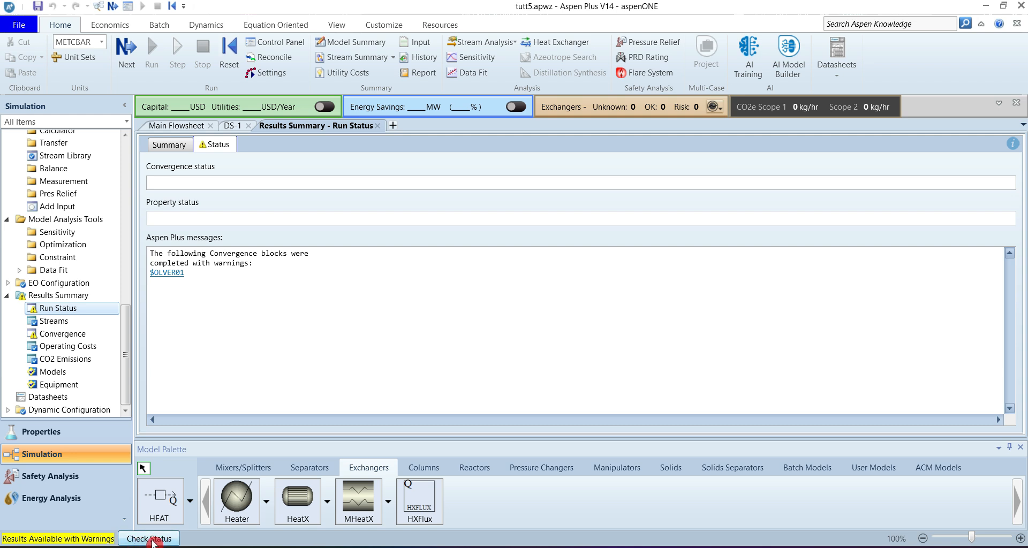
pyautogui.click(170, 274)
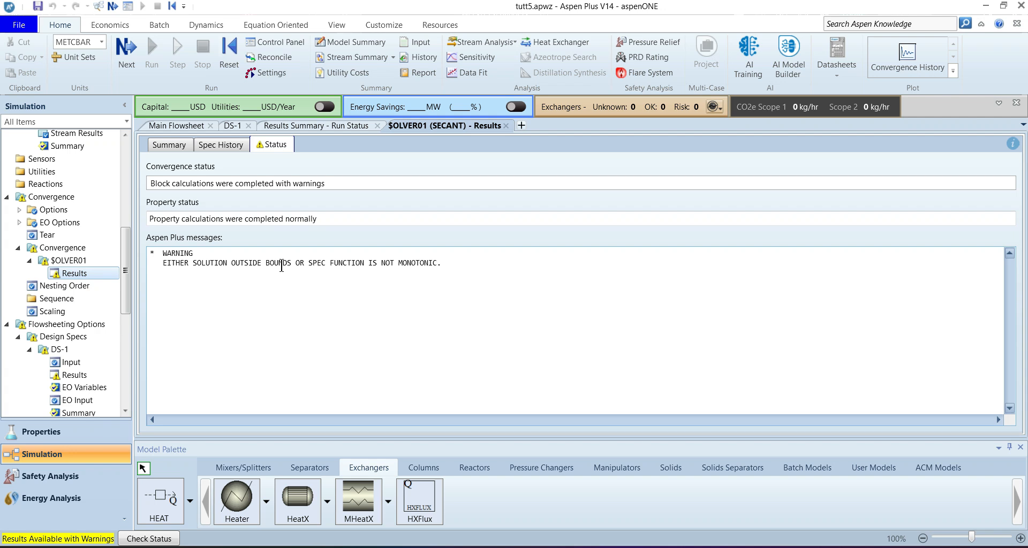
# Review the DS-1 design spec results for the manipulated flow and TCWOUT.
pyautogui.moveTo(127, 273); pyautogui.dragTo(128, 300)
pyautogui.click(71, 280)
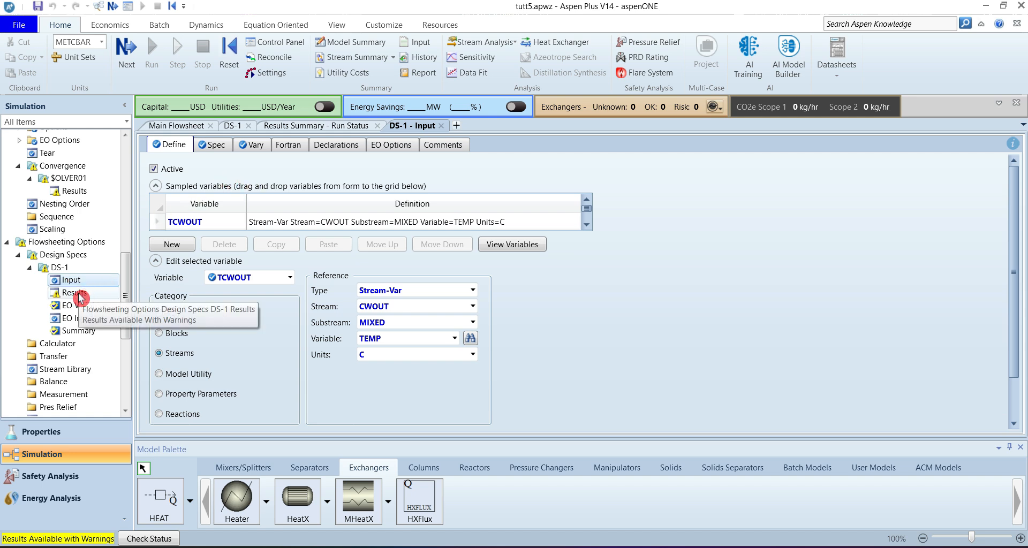
pyautogui.click(80, 296)
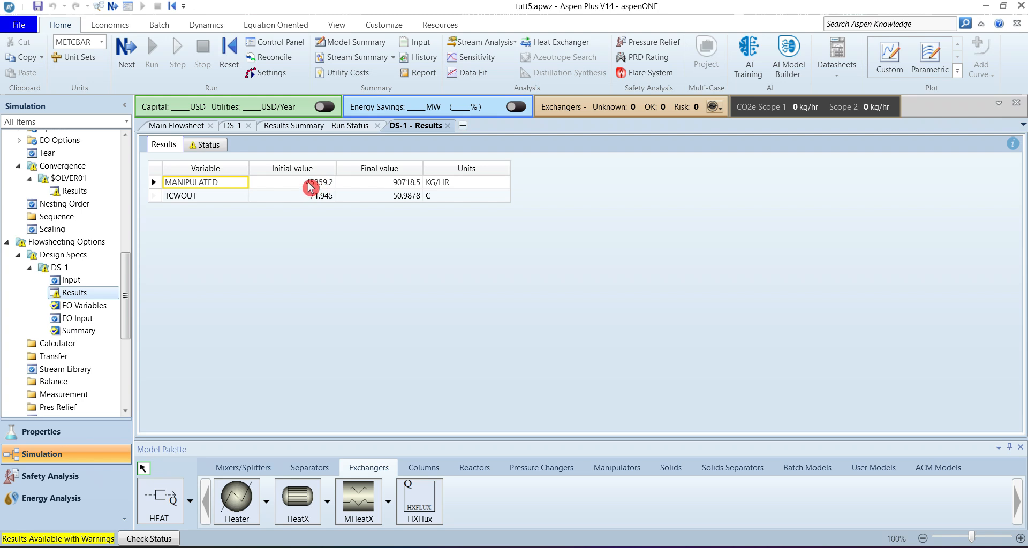
pyautogui.click(406, 196)
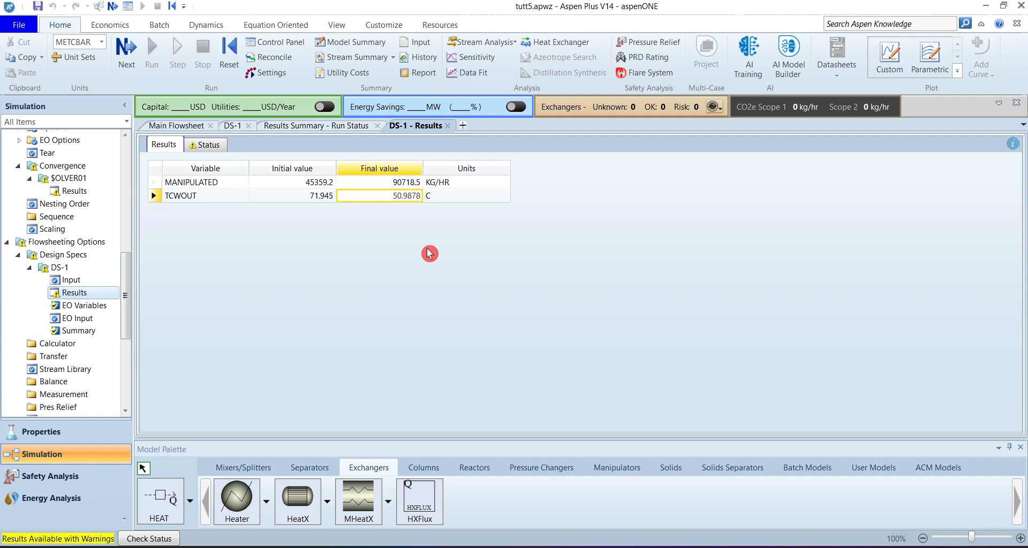
# Set the upper limit of the DS-1 manipulated CWIN mass flow to 200 tons/hr.
pyautogui.click(75, 283)
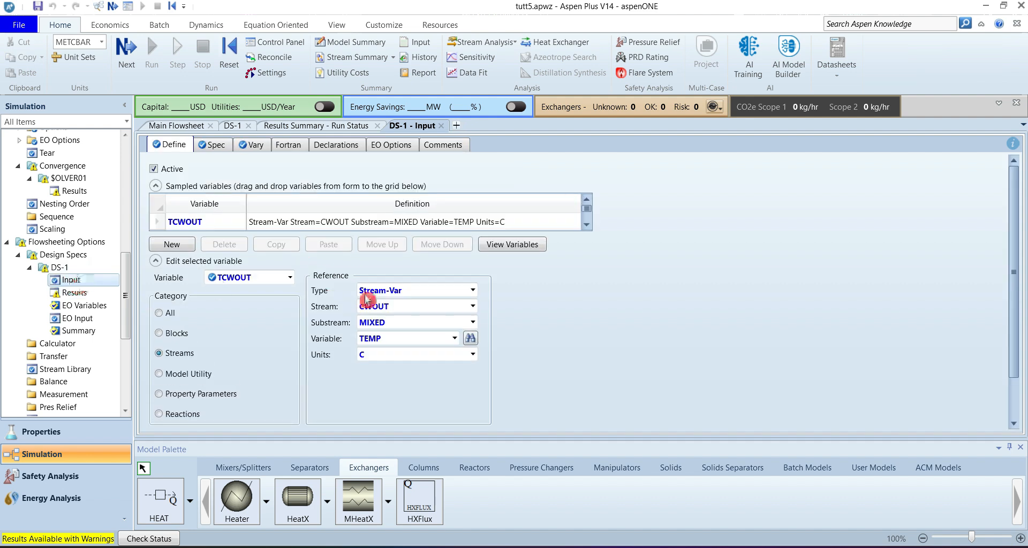
pyautogui.click(214, 148)
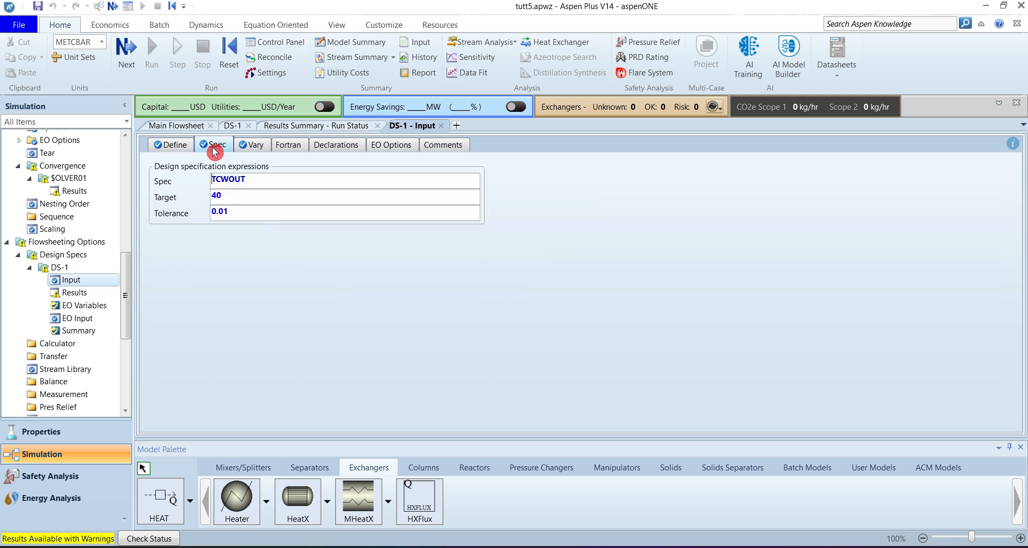
pyautogui.click(257, 147)
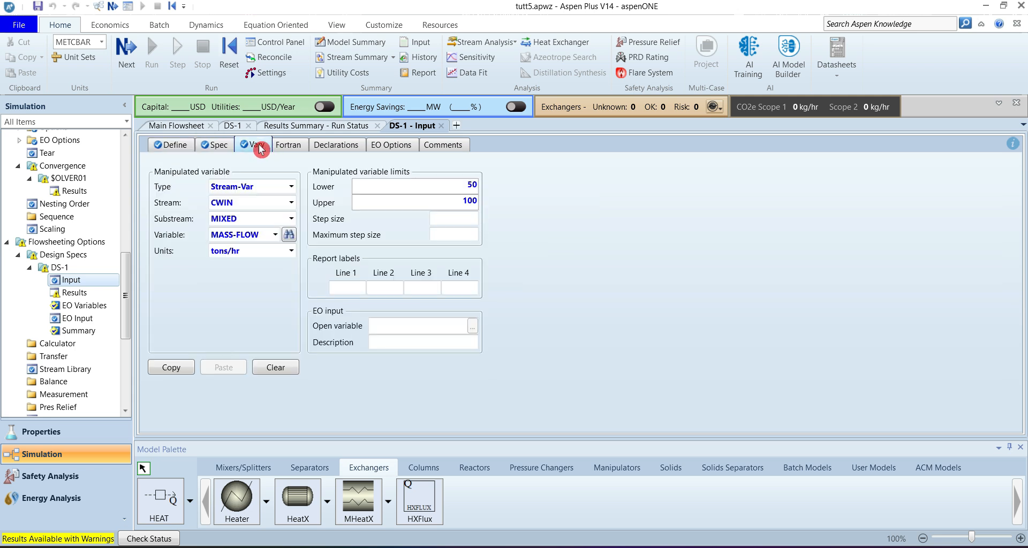
pyautogui.click(448, 252)
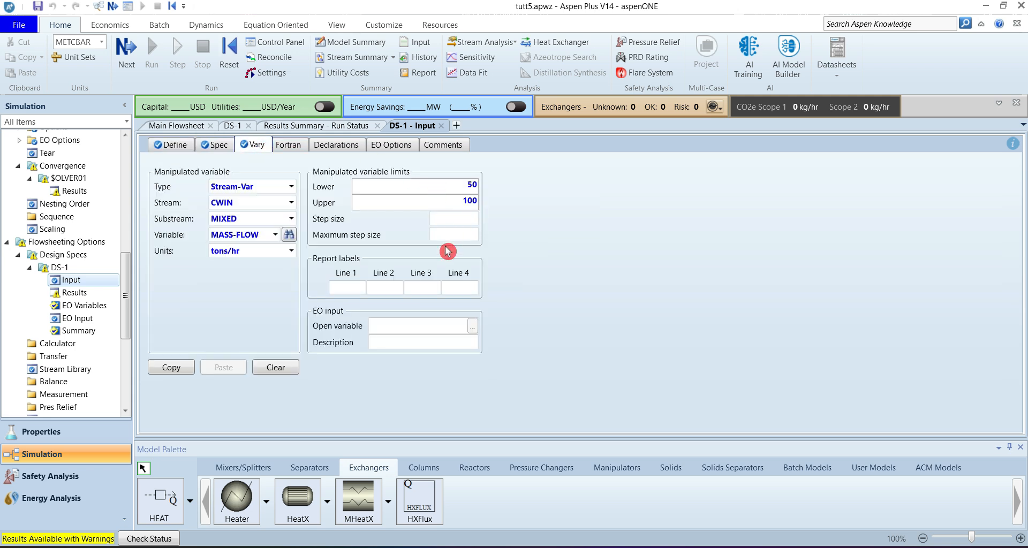
pyautogui.hotkey('shift', 'Left')
pyautogui.write('2')
pyautogui.click(553, 256)
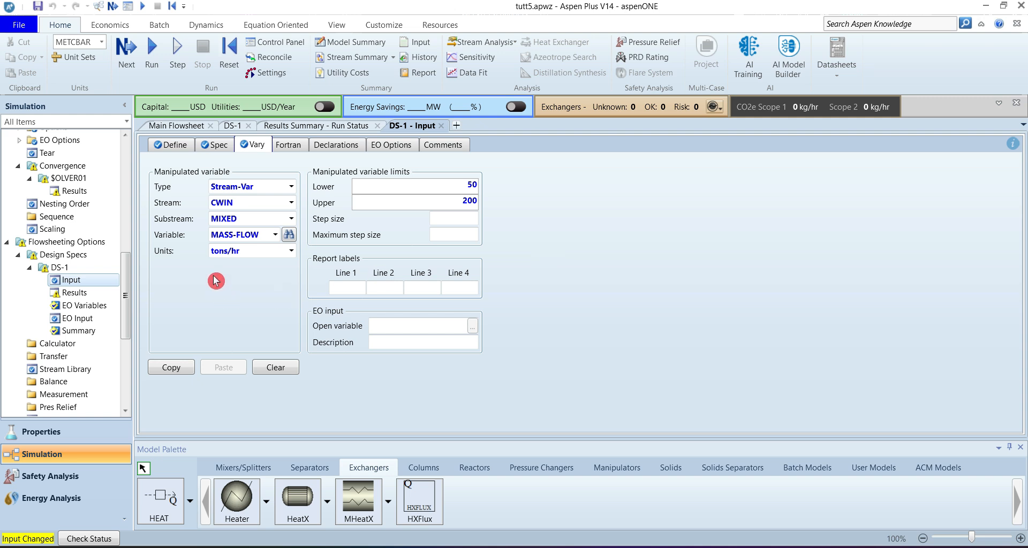
# Run the simulation, display the Run-Status results form, and check the final values in the DS-1 results.
pyautogui.click(153, 60)
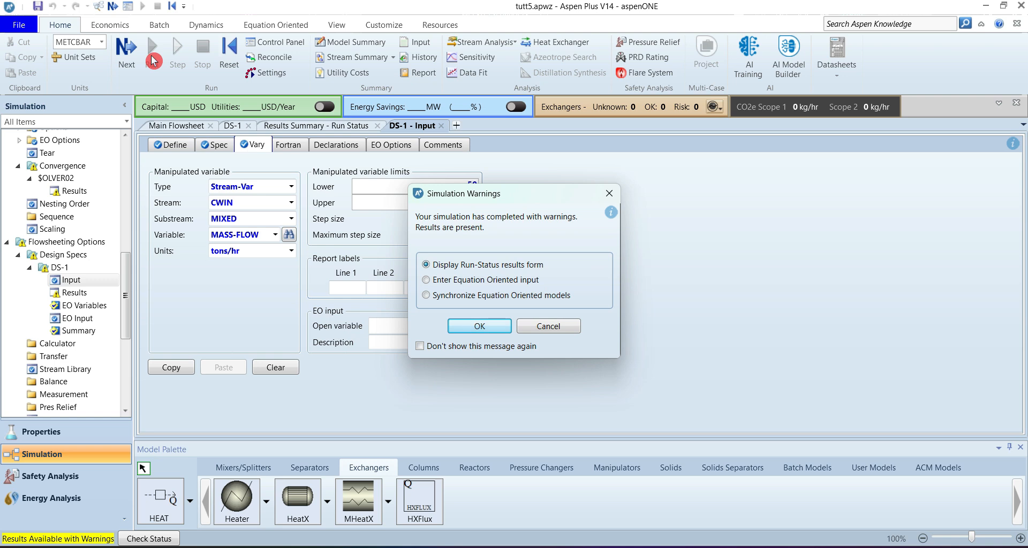
pyautogui.click(491, 332)
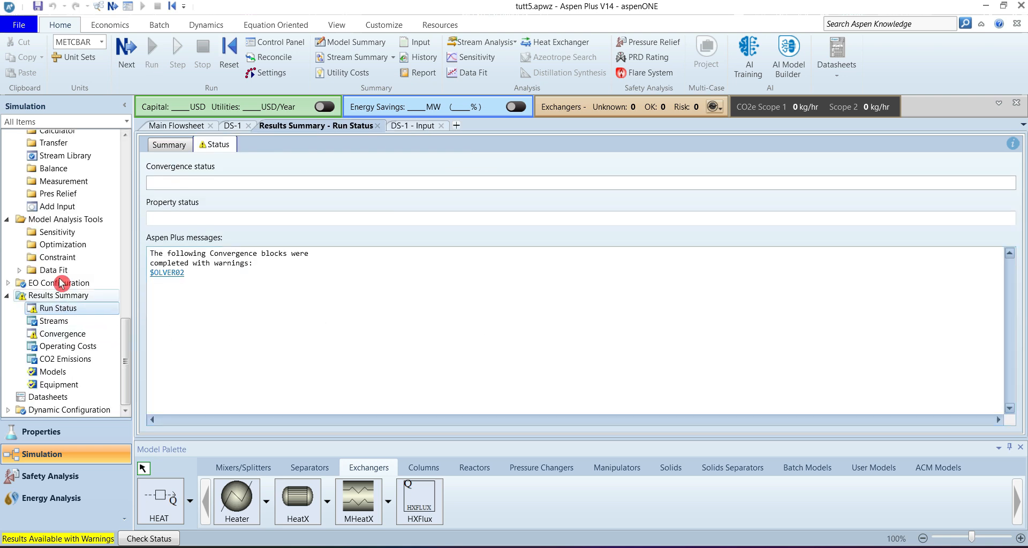
pyautogui.scroll(4, 126, 340)
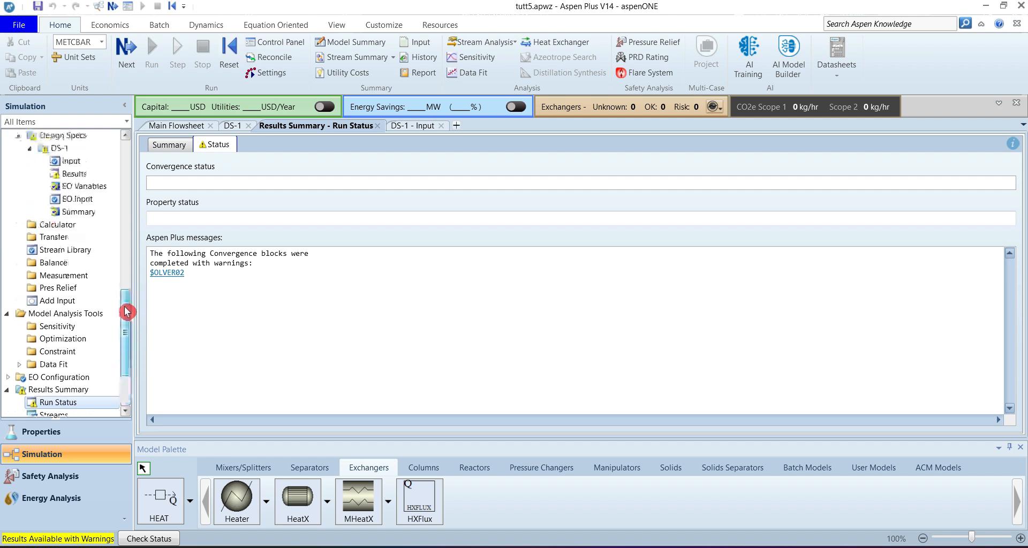
pyautogui.click(80, 236)
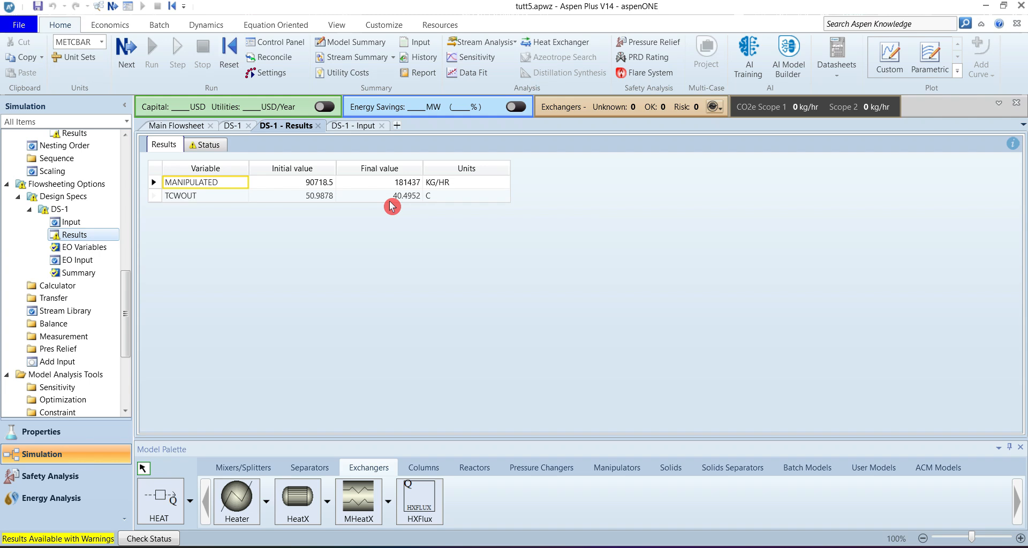
# Set the upper limit of the DS-1 manipulated CWIN mass flow to 250 tons/hr.
pyautogui.click(75, 222)
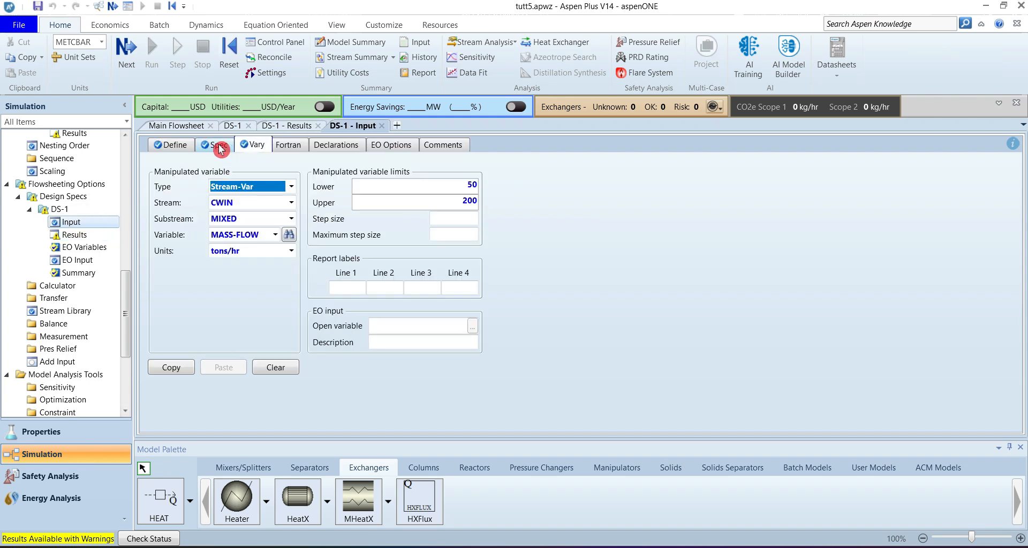
pyautogui.click(218, 147)
pyautogui.click(261, 148)
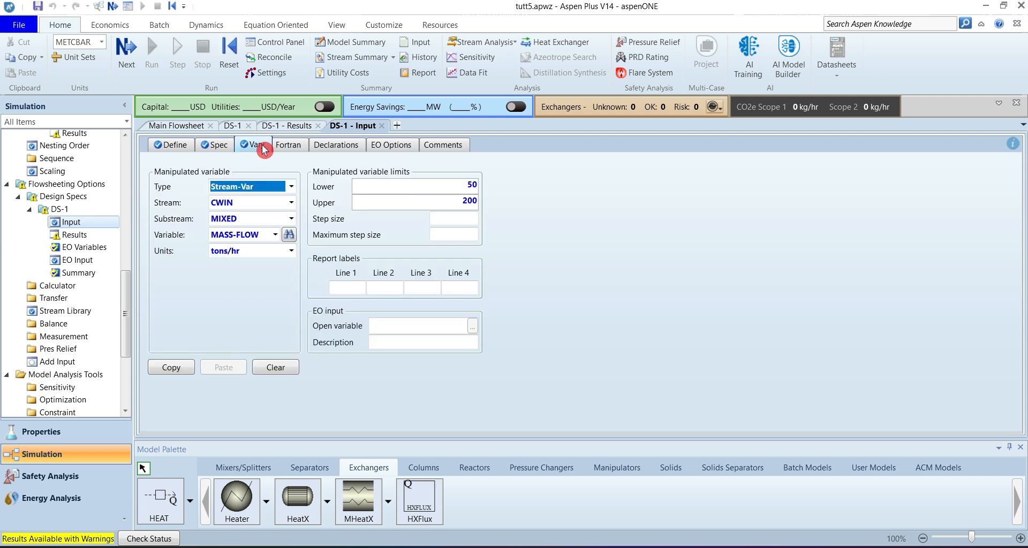
pyautogui.click(466, 201)
pyautogui.hotkey('shift', 'Right')
pyautogui.write('5')
pyautogui.press('Return')
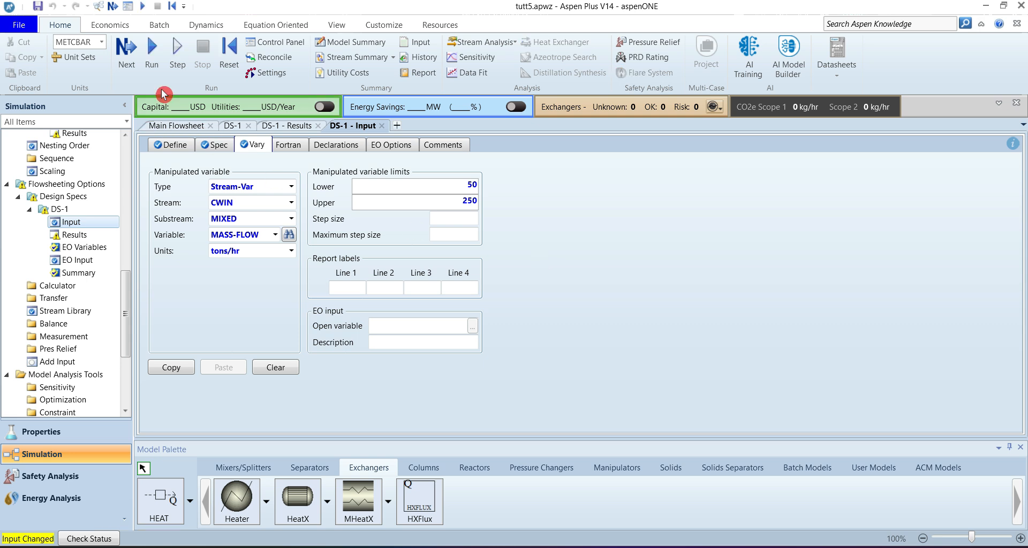
# Rerun the simulation with the widened flow limit and open the DS-1 results.
pyautogui.click(152, 63)
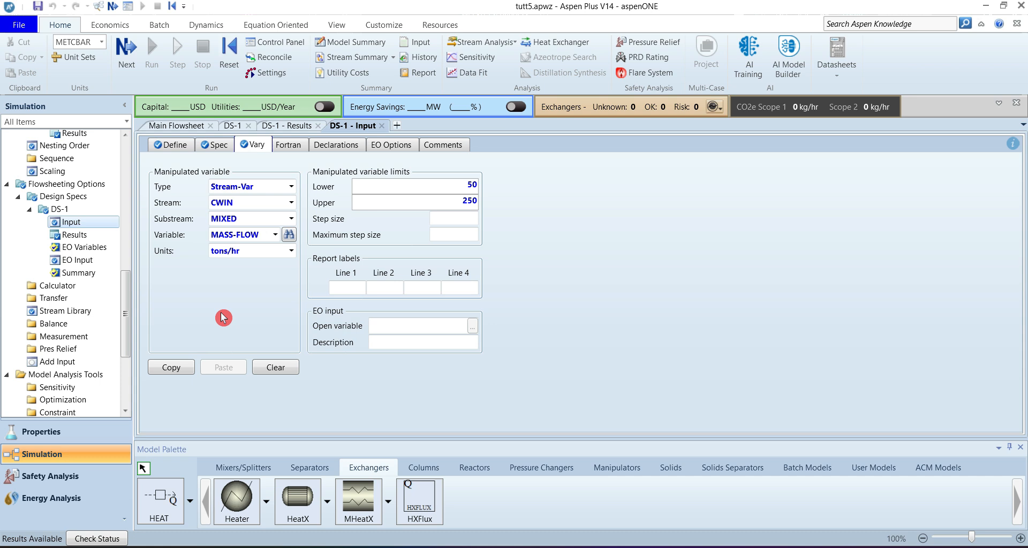
pyautogui.click(74, 237)
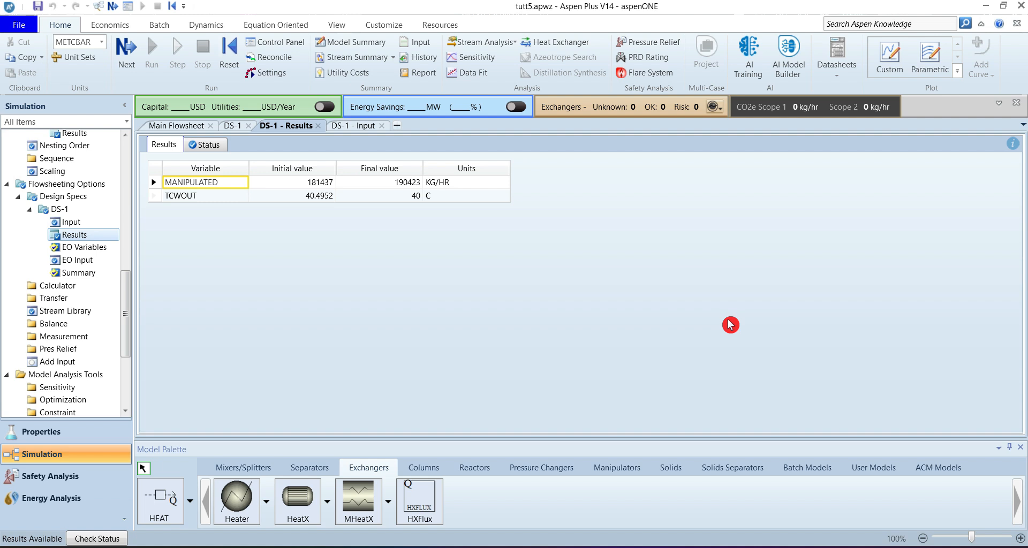
# Switch to the Word teaching material and find the shell and tube heat exchanger exercise that follows section 4.2.3.
pyautogui.hotkey('alt', 'Tab')
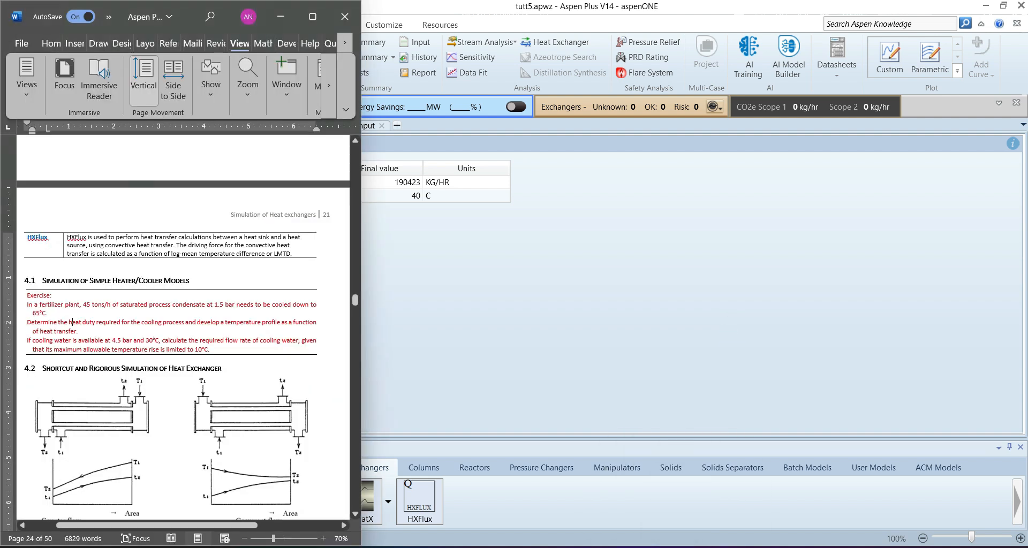
pyautogui.click(318, 27)
pyautogui.scroll(15, 431, 282)
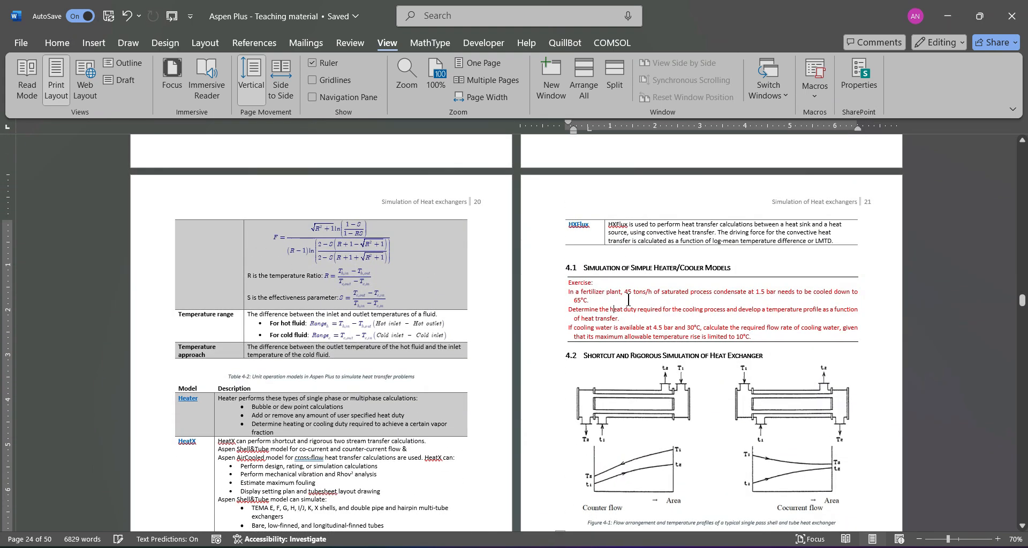
pyautogui.scroll(3, 628, 299)
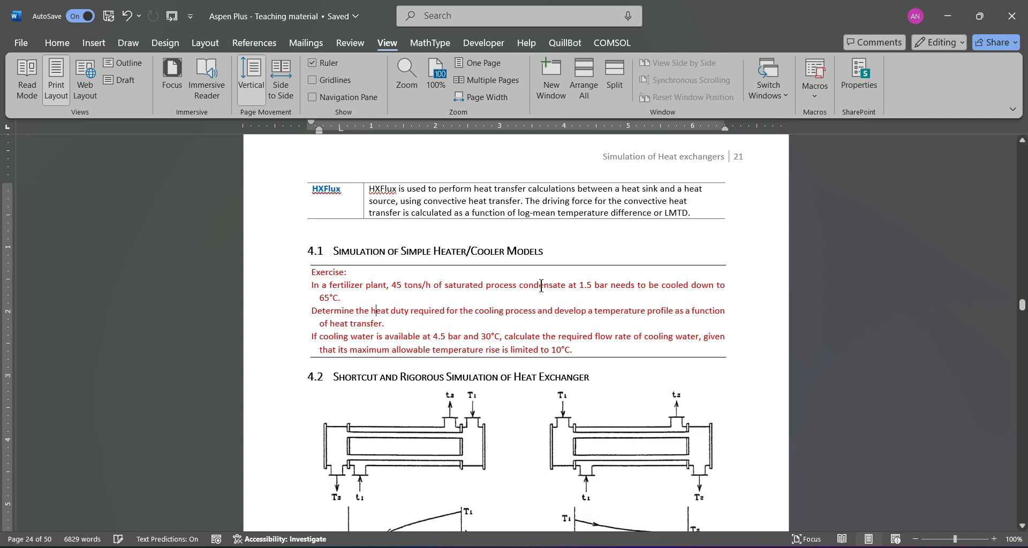
pyautogui.scroll(-15, 541, 285)
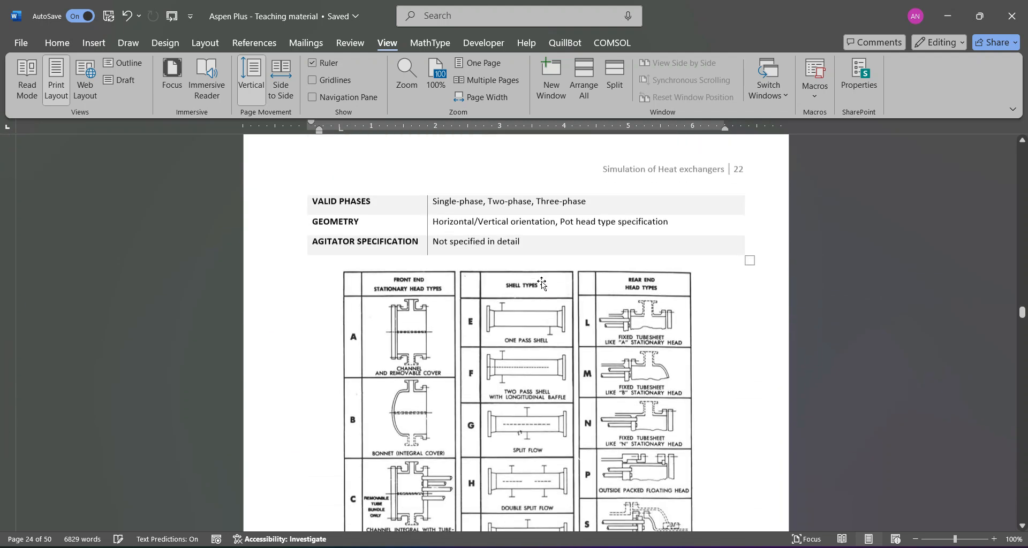
pyautogui.scroll(-15, 541, 285)
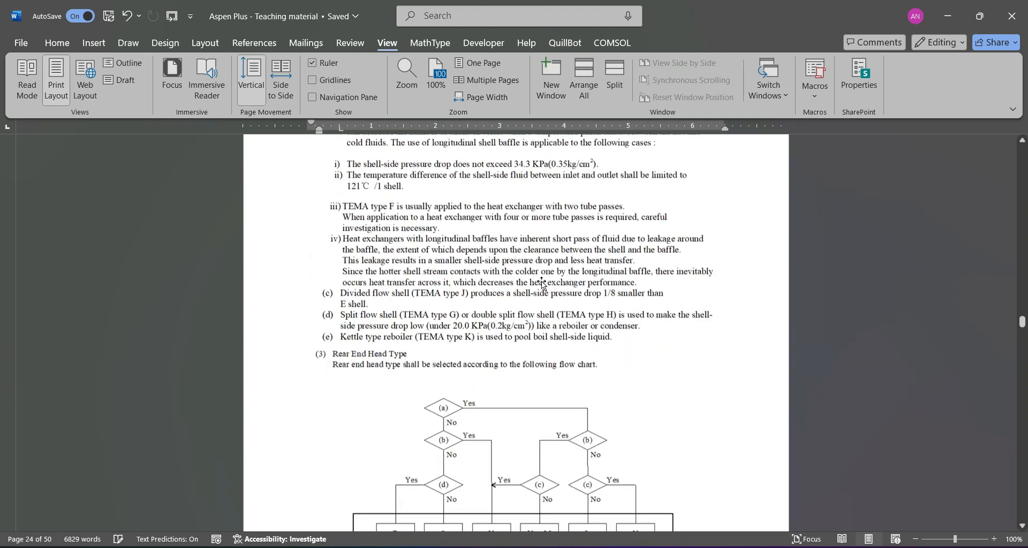
pyautogui.scroll(-15, 541, 284)
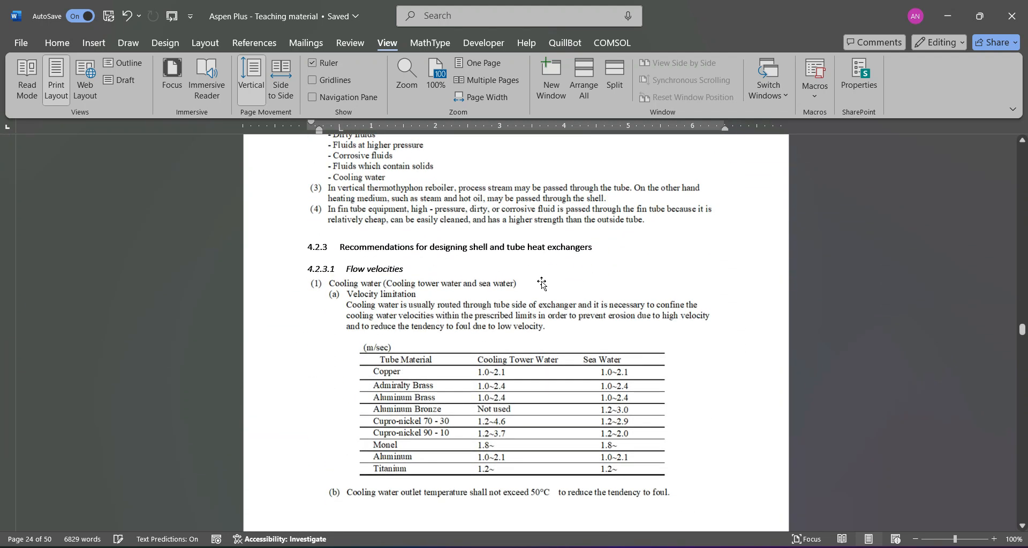
pyautogui.scroll(-15, 541, 282)
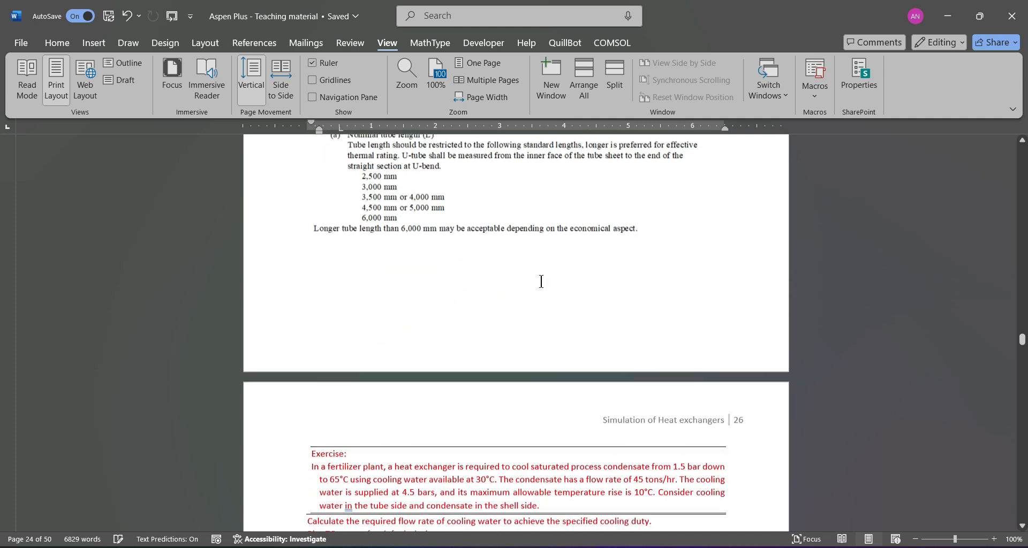
pyautogui.scroll(-1, 541, 281)
pyautogui.scroll(1, 541, 282)
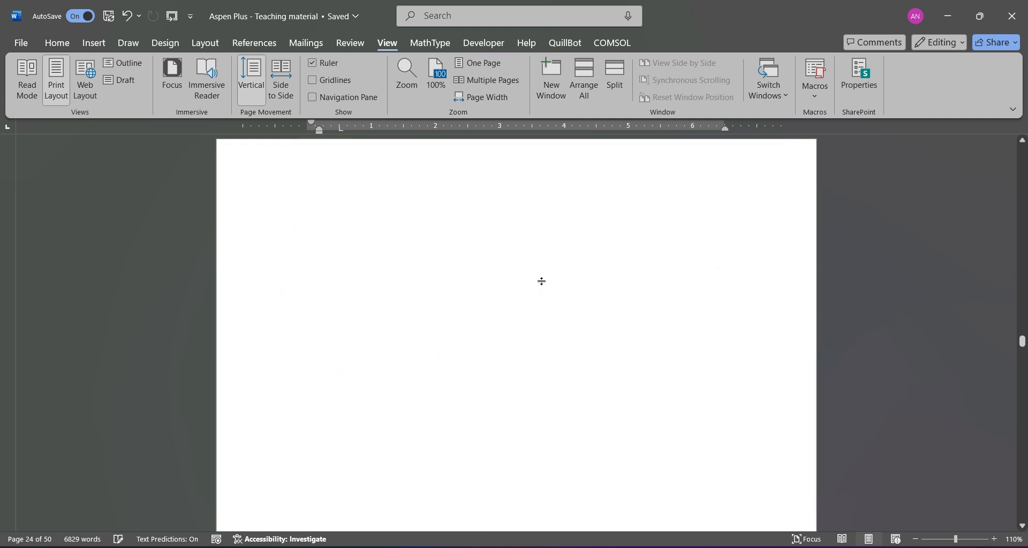
# Arrange the Word exercise and the Aspen Plus simulation side by side.
pyautogui.moveTo(979, 22)
pyautogui.click(895, 53)
pyautogui.click(731, 327)
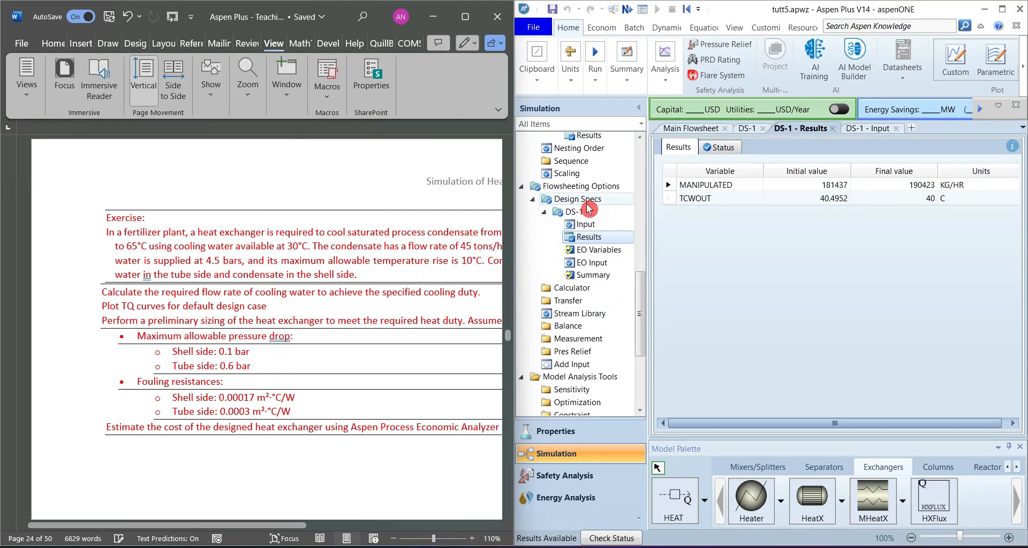
# Give the simulation window more width and deactivate the DS-1 design spec in the Design Specs list.
pyautogui.click(573, 202)
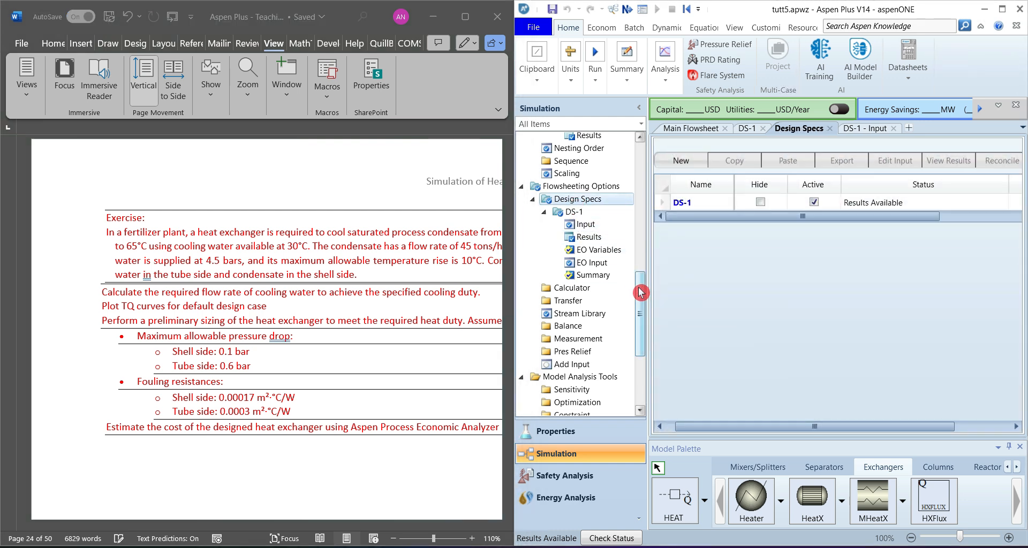
pyautogui.moveTo(640, 306); pyautogui.dragTo(640, 302)
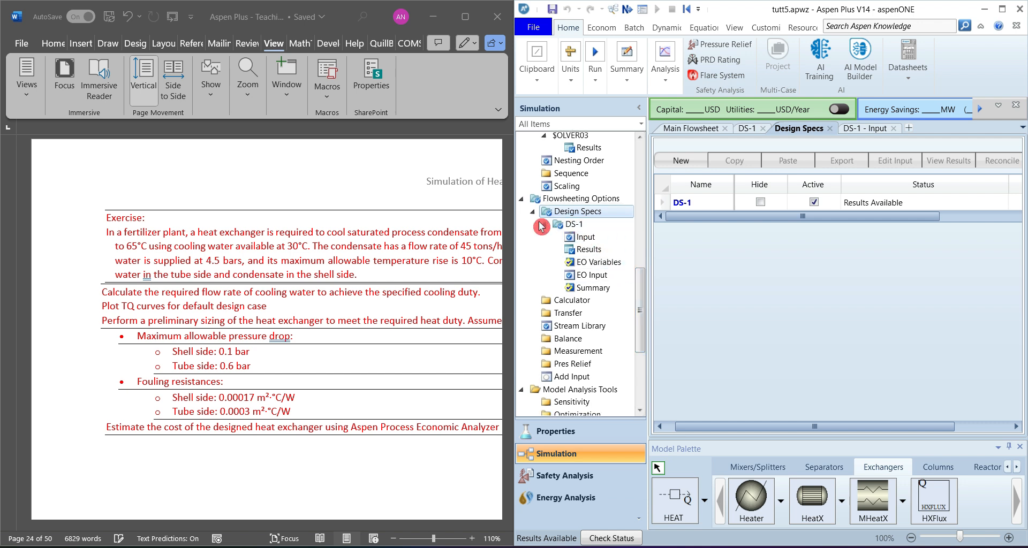
pyautogui.moveTo(512, 224)
pyautogui.mouseDown()
pyautogui.moveTo(375, 225)
pyautogui.moveTo(389, 225)
pyautogui.mouseUp()
pyautogui.click(431, 213)
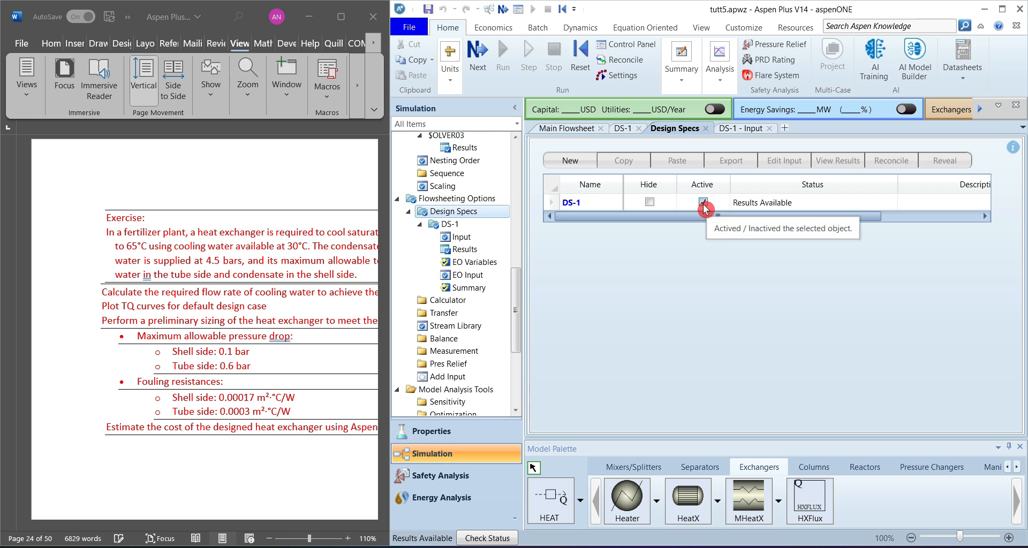
pyautogui.click(703, 203)
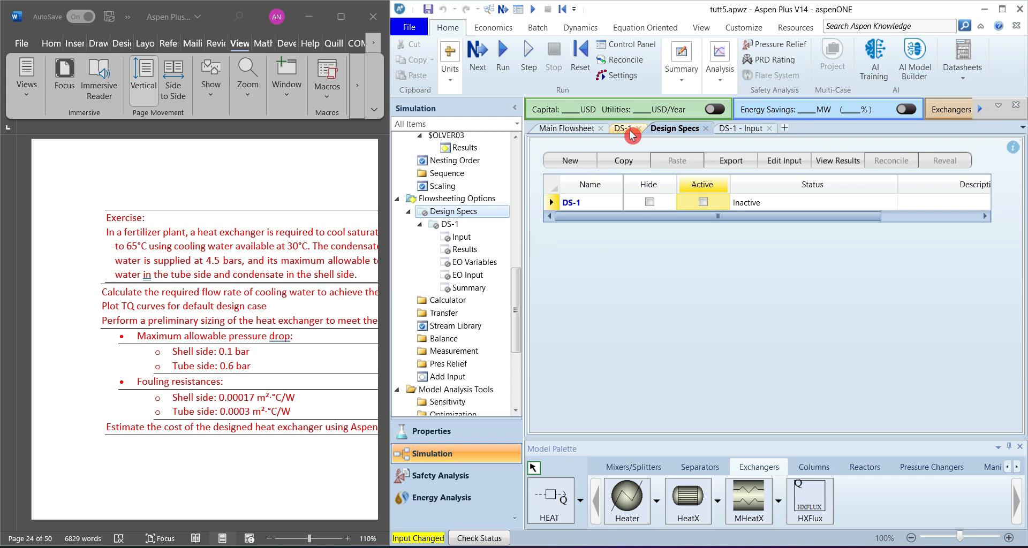
# Close the design spec forms and bring the empty area below the COOLER block on the main flowsheet into view.
pyautogui.click(704, 129)
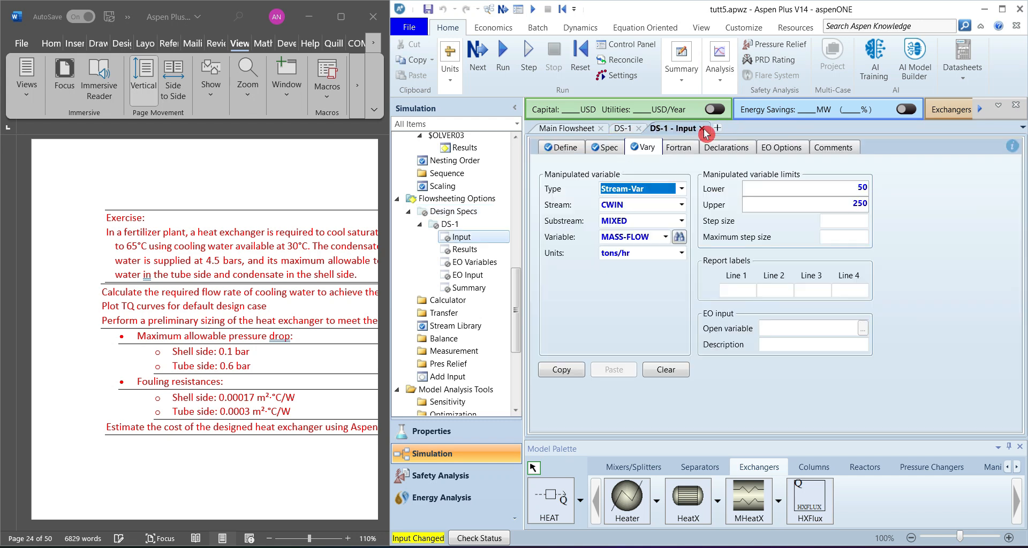
pyautogui.click(703, 130)
pyautogui.click(638, 128)
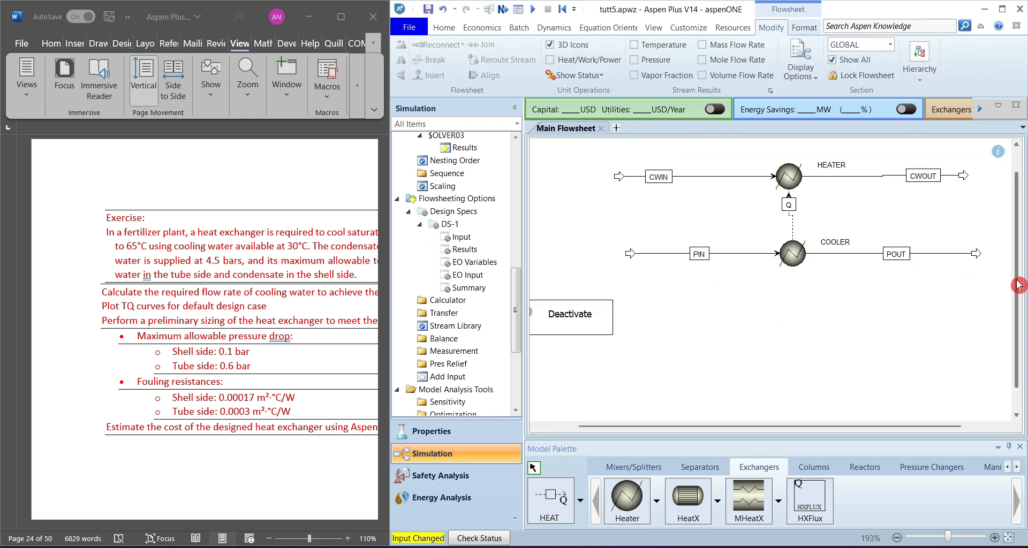
pyautogui.scroll(-1, 1020, 349)
pyautogui.scroll(-1, 1019, 349)
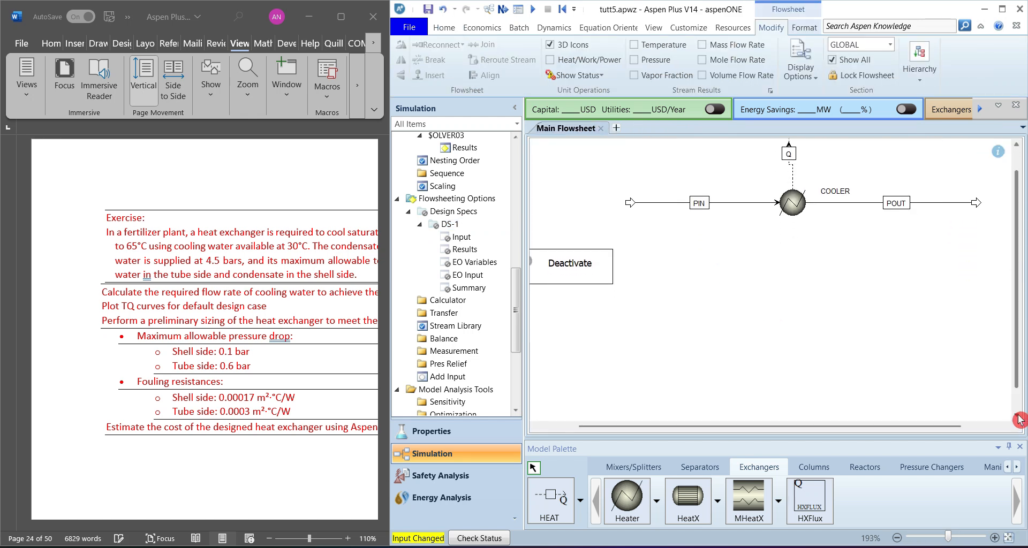
# Place a two-stream HeatX heat exchanger block named HEATX in the empty flowsheet area below the COOLER block.
pyautogui.moveTo(931, 428); pyautogui.dragTo(961, 430)
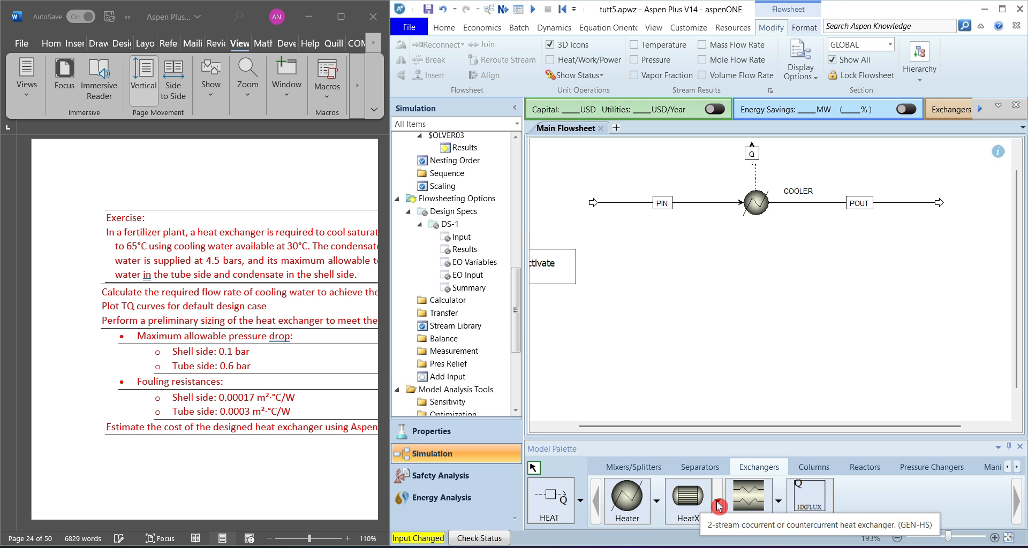
pyautogui.click(718, 504)
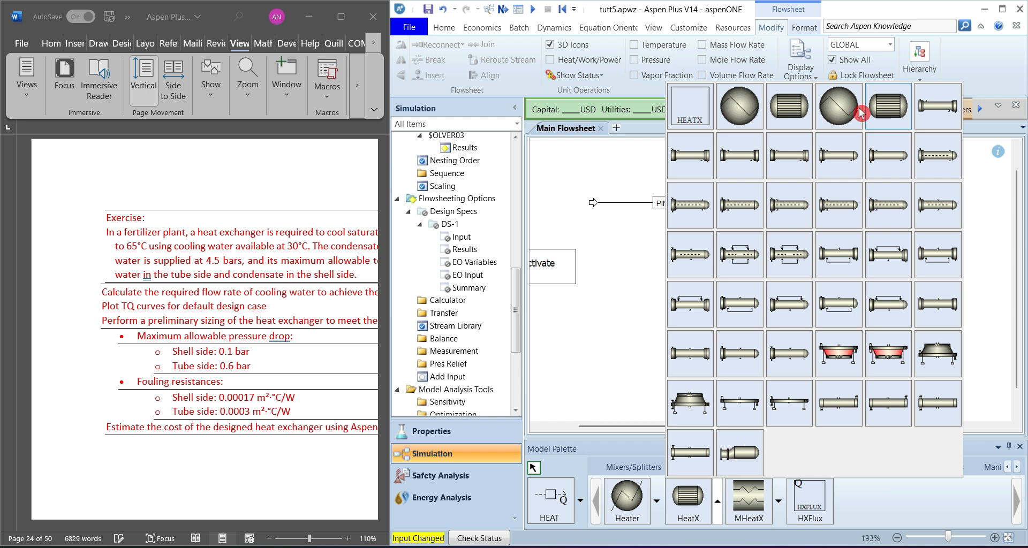
pyautogui.click(790, 114)
pyautogui.click(760, 351)
pyautogui.write('HEATX')
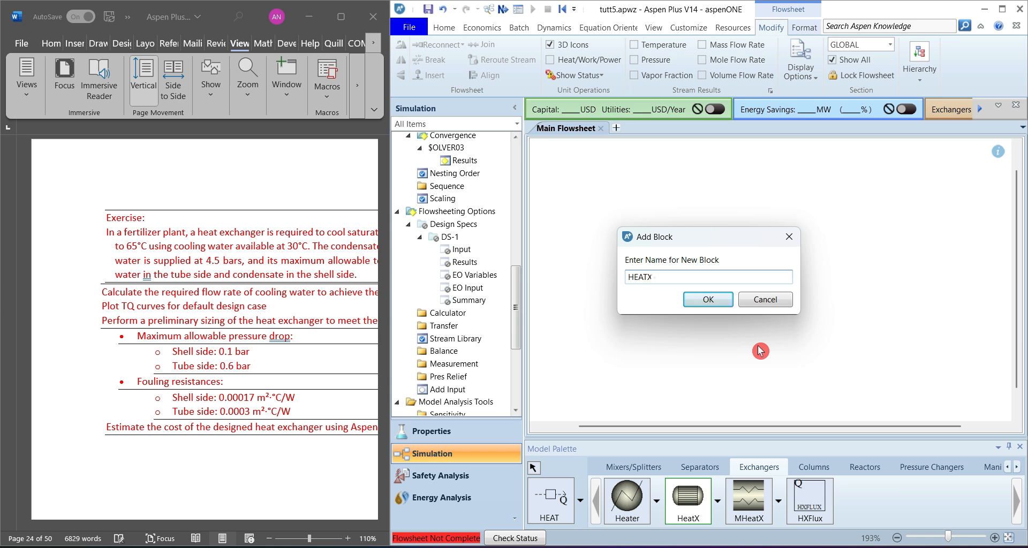
pyautogui.press('Return')
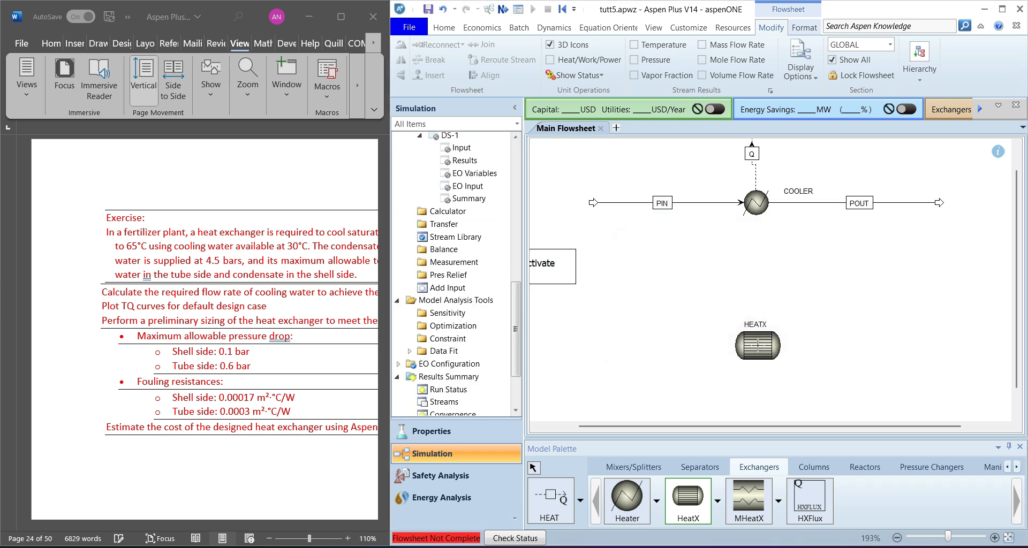
# Connect material streams to the HEATX block: PIN2 to the left inlet and POUT2 to the right outlet.
pyautogui.click(579, 500)
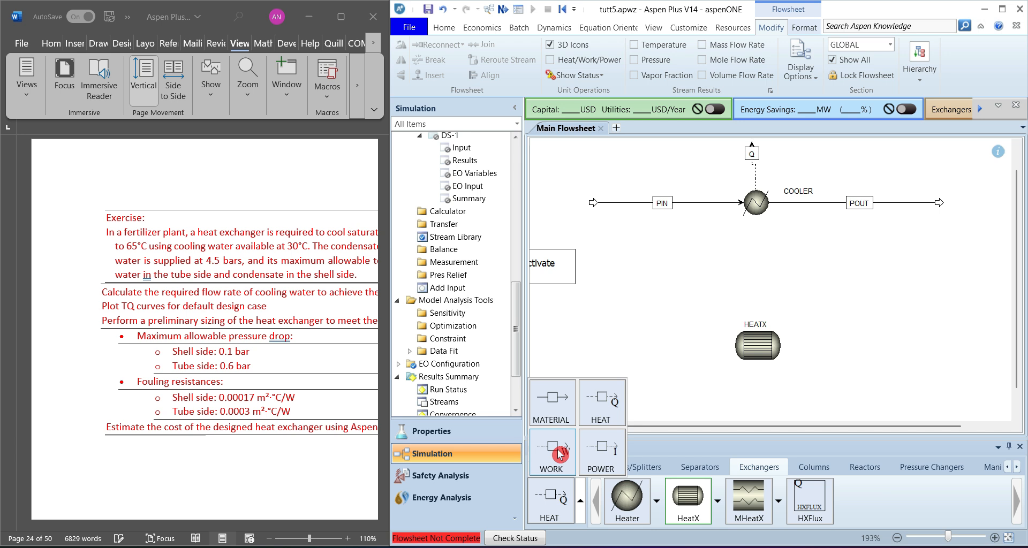
pyautogui.click(547, 414)
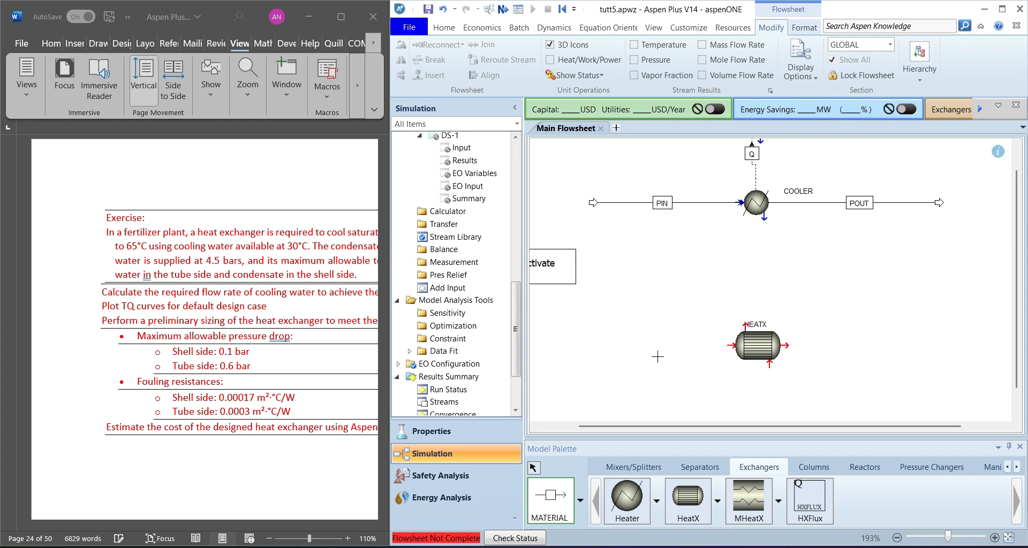
pyautogui.click(732, 346)
pyautogui.click(622, 355)
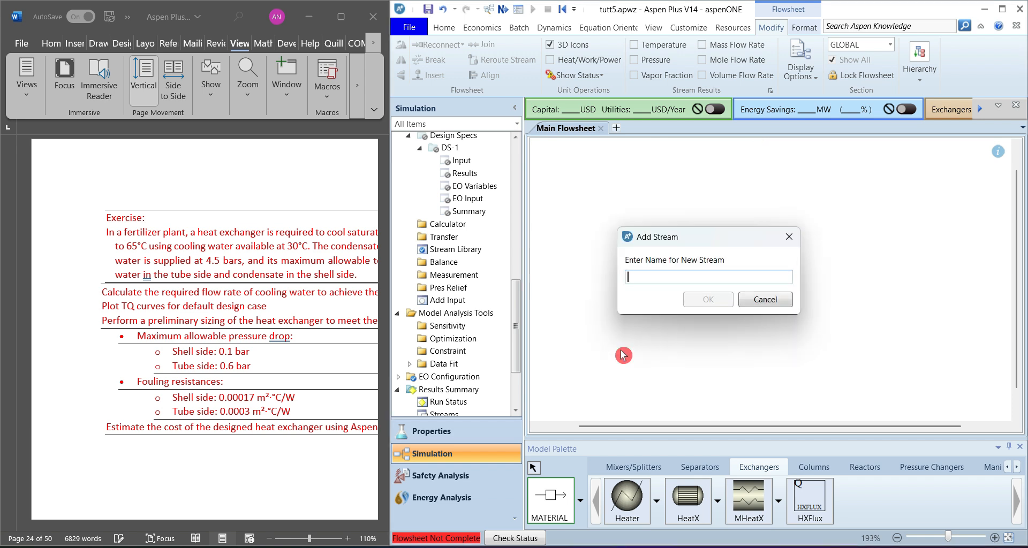
pyautogui.write('PIN2')
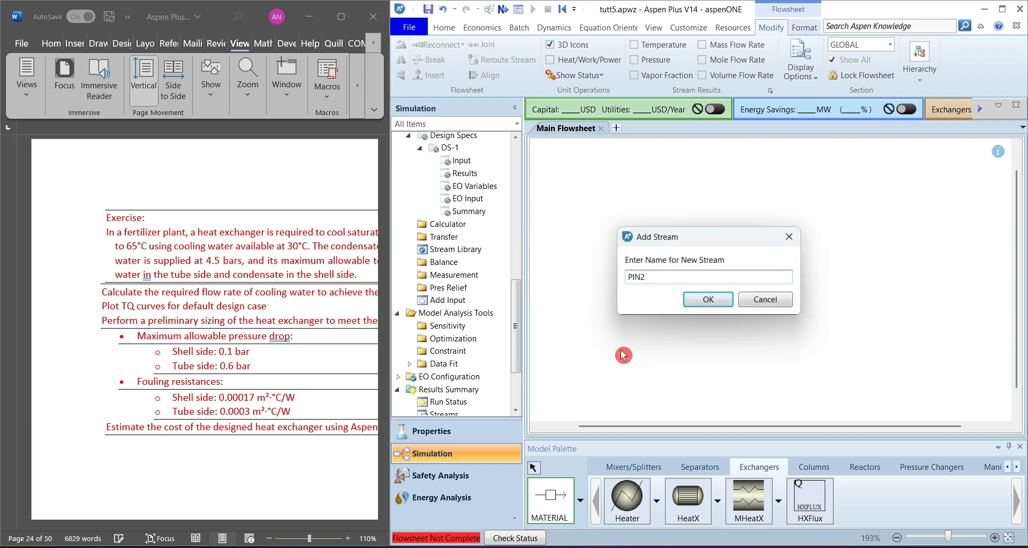
pyautogui.press('Return')
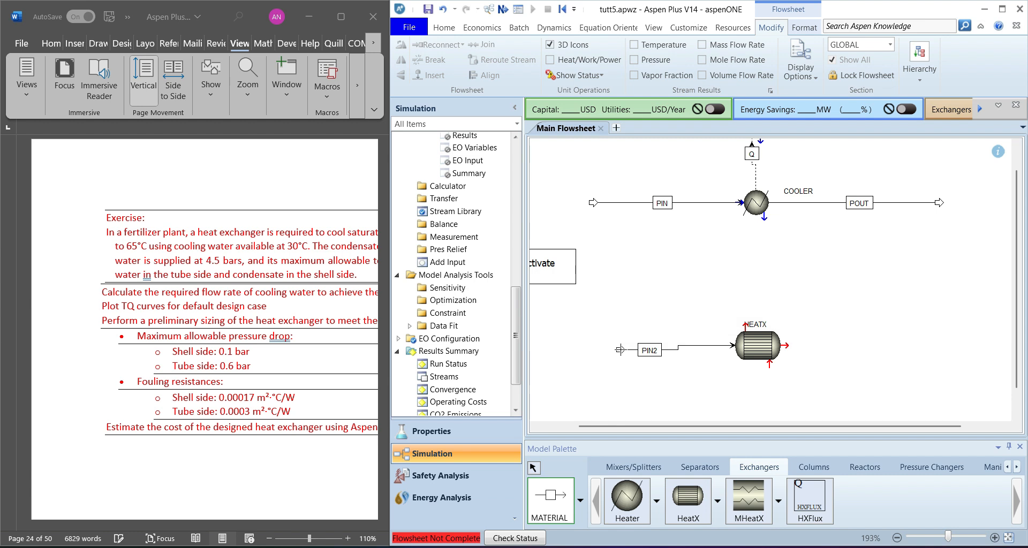
pyautogui.click(786, 345)
pyautogui.click(918, 352)
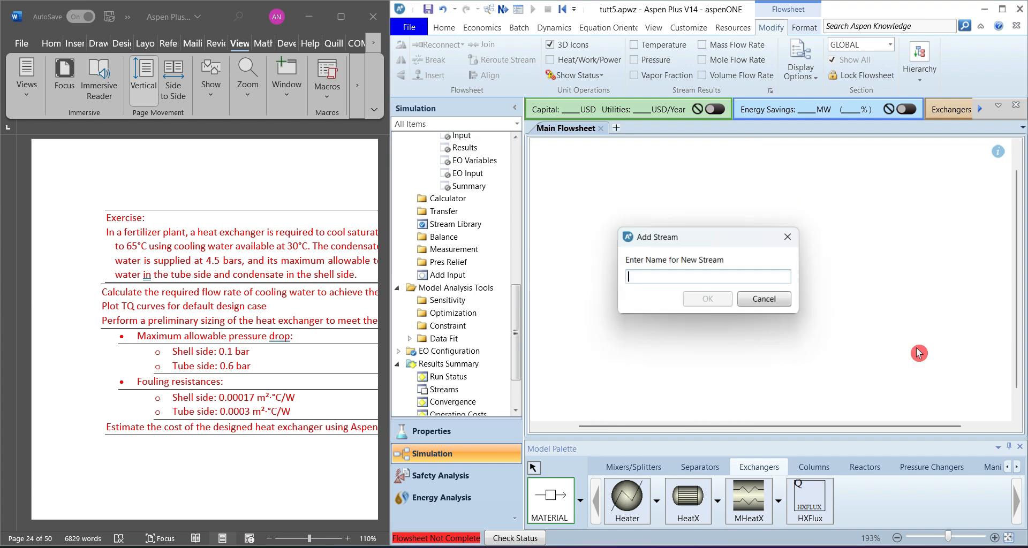
pyautogui.write('POUT2')
pyautogui.press('Return')
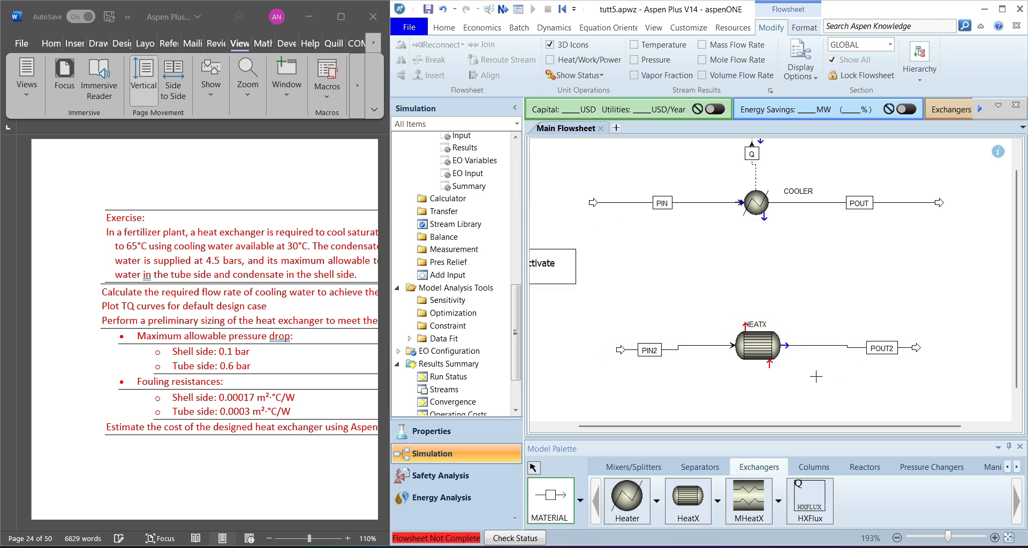
# Connect material stream CWIN2 to the bottom inlet of HEATX and CWOUT2 to its top outlet, and end stream insertion.
pyautogui.click(769, 364)
pyautogui.click(899, 408)
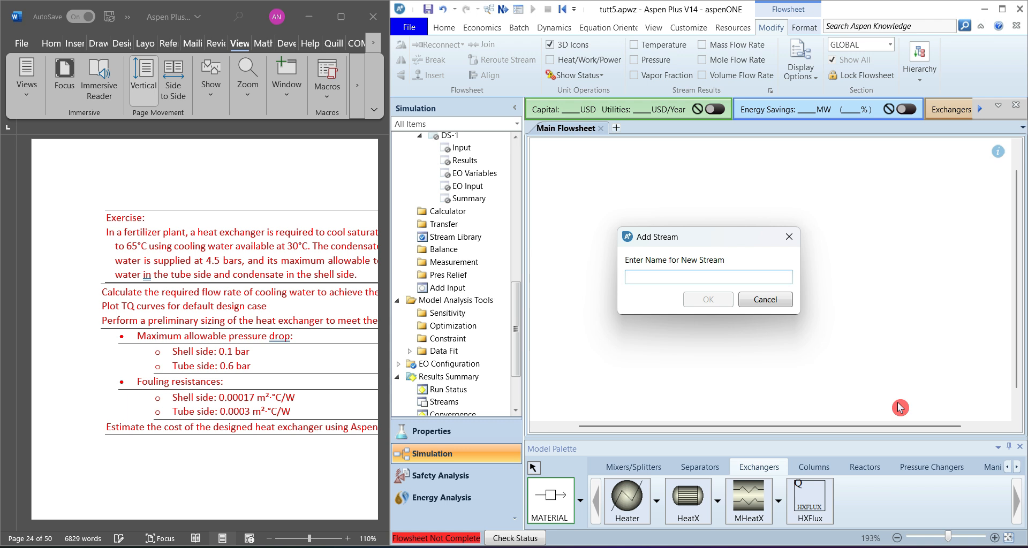
pyautogui.write('CWIN2')
pyautogui.press('Return')
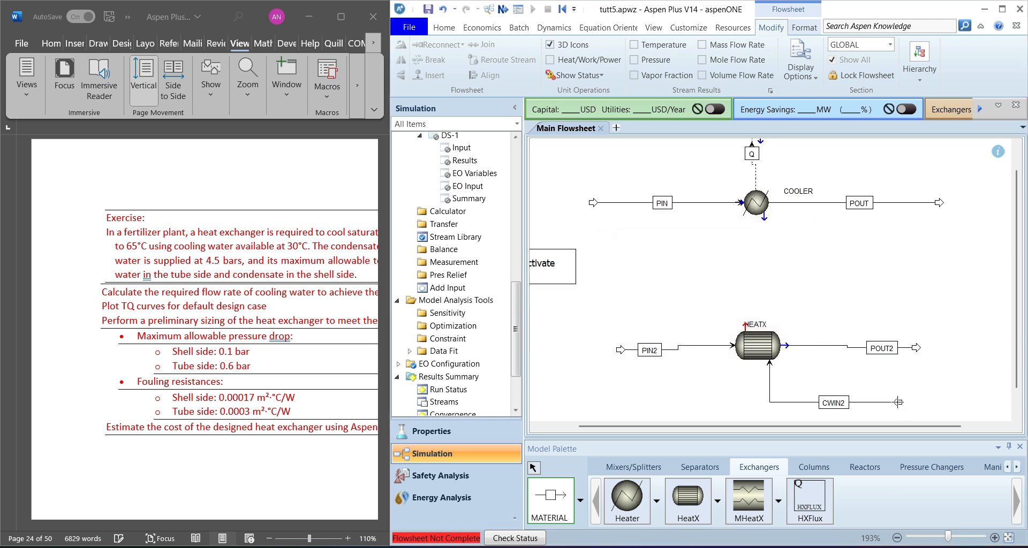
pyautogui.click(743, 324)
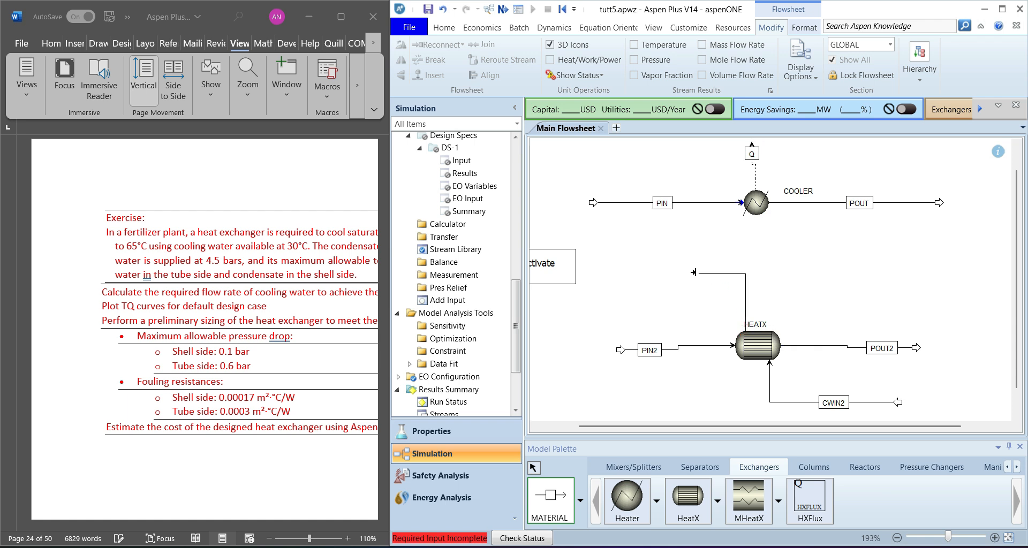
pyautogui.click(635, 273)
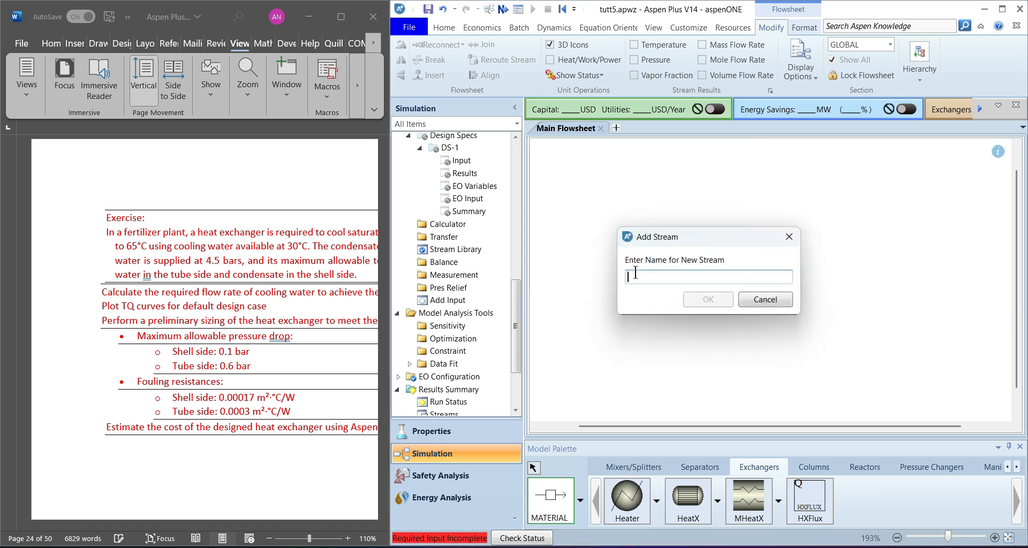
pyautogui.write('CWOUT2')
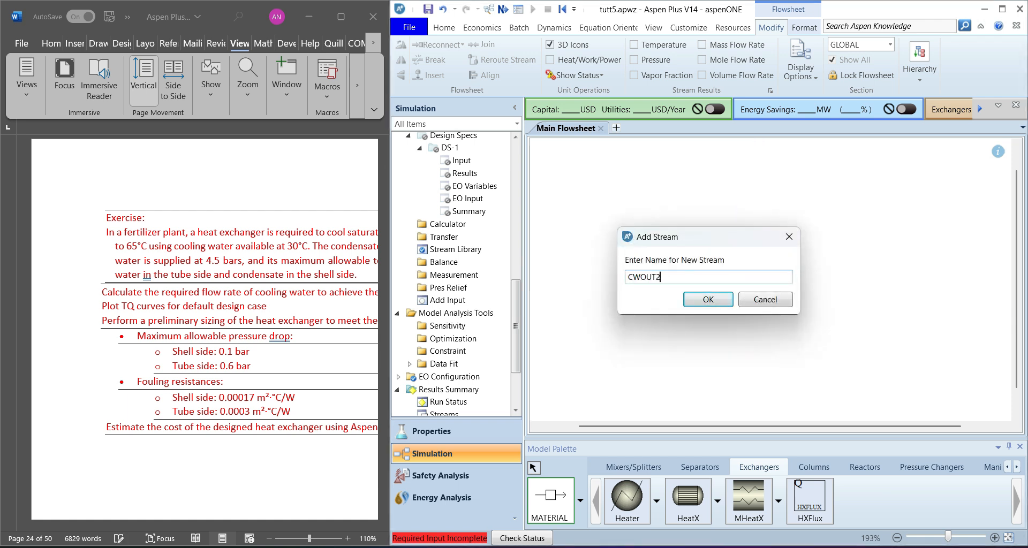
pyautogui.press('Return')
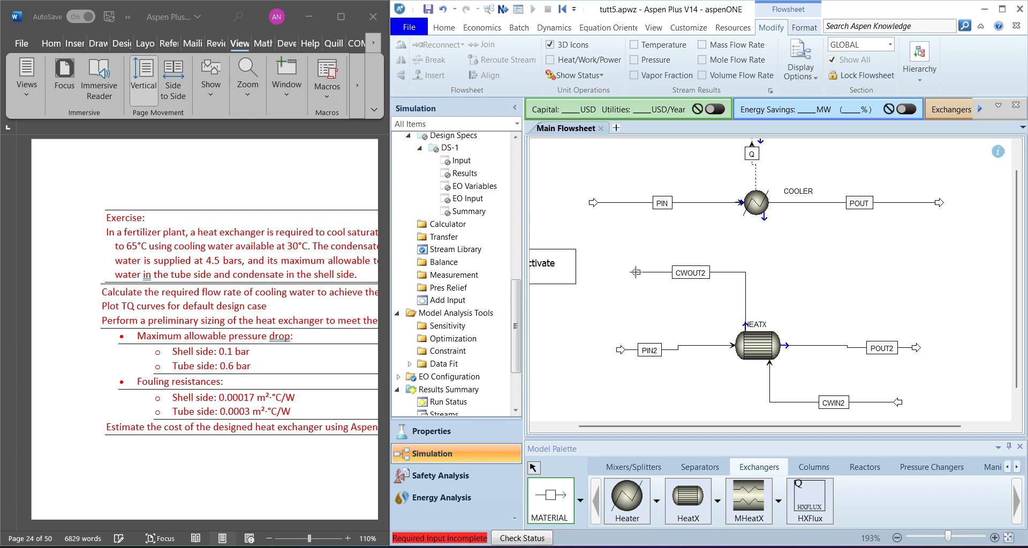
pyautogui.click(637, 274)
pyautogui.click(533, 467)
pyautogui.click(885, 270)
# Specify stream PIN2 by vapor fraction and pressure, with vapor fraction 0 and pressure 1.5 bar.
pyautogui.click(673, 353)
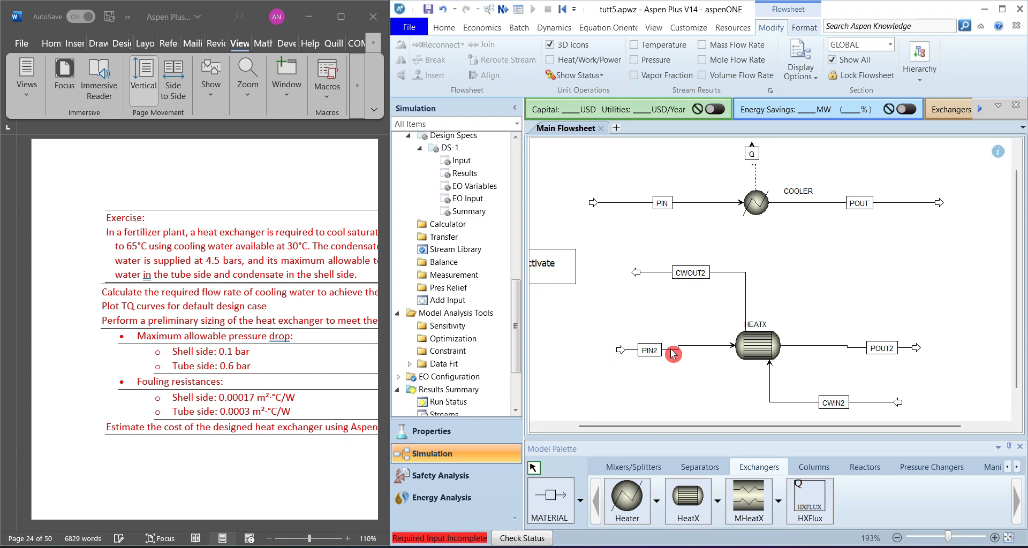
pyautogui.doubleClick(672, 353)
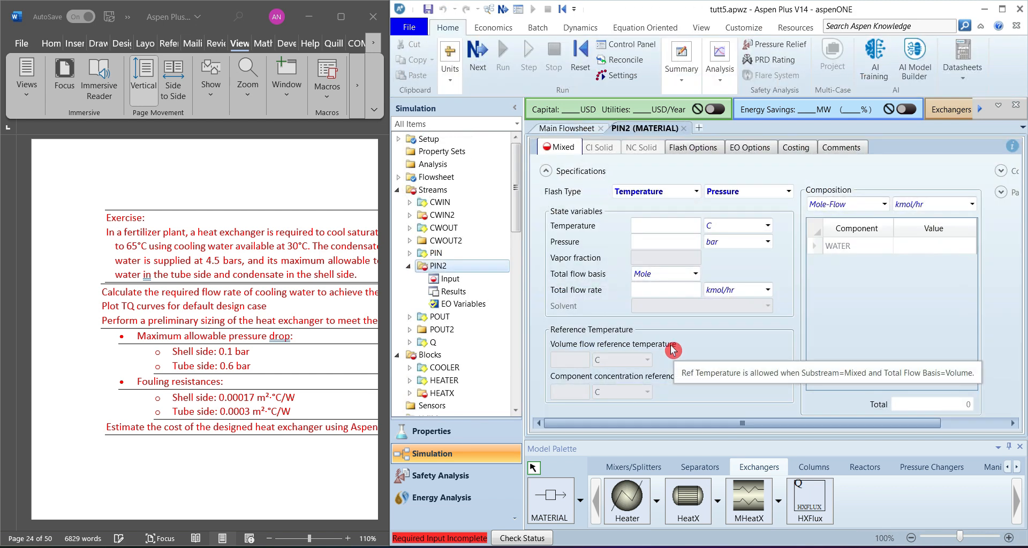
pyautogui.click(664, 225)
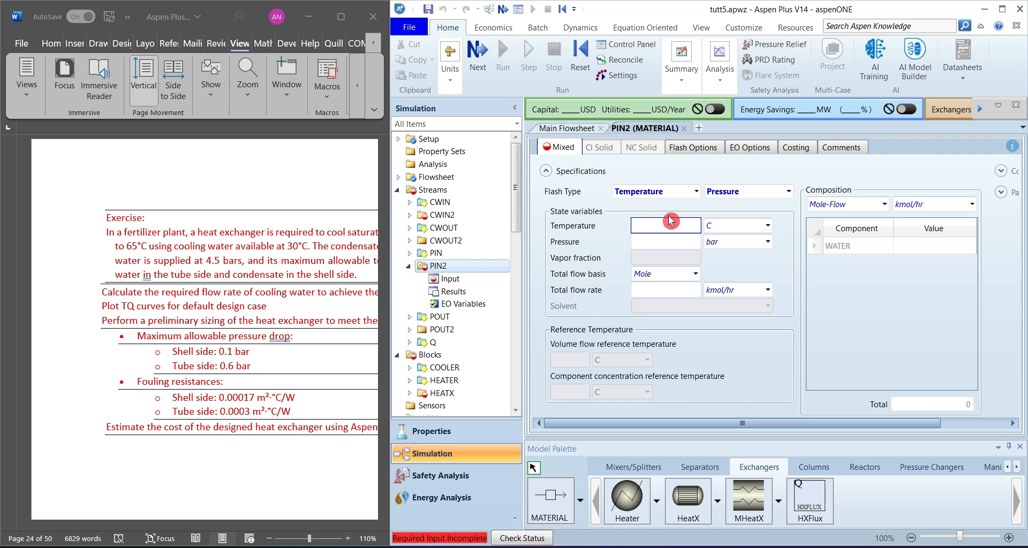
pyautogui.click(696, 192)
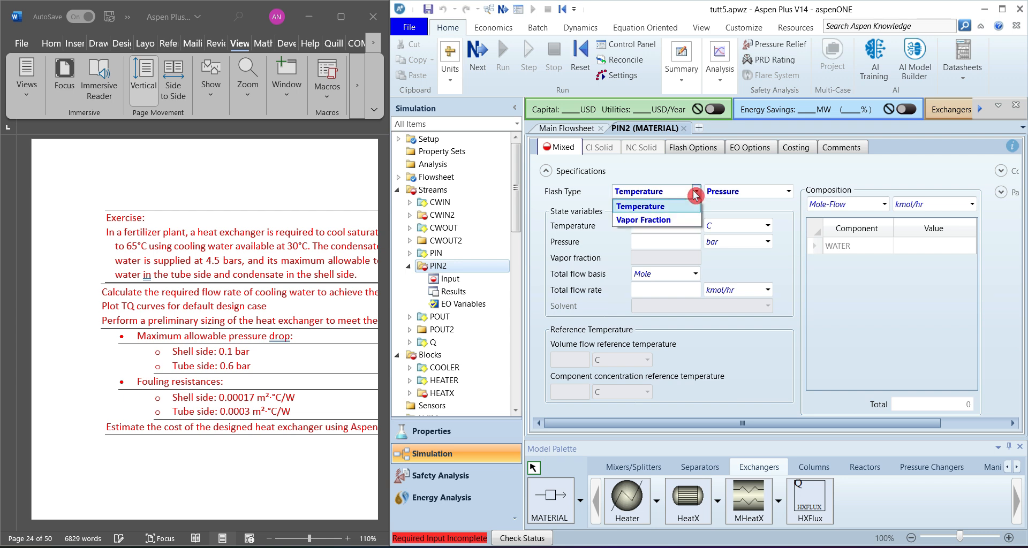
pyautogui.click(663, 220)
pyautogui.click(678, 259)
pyautogui.write('0')
pyautogui.click(663, 239)
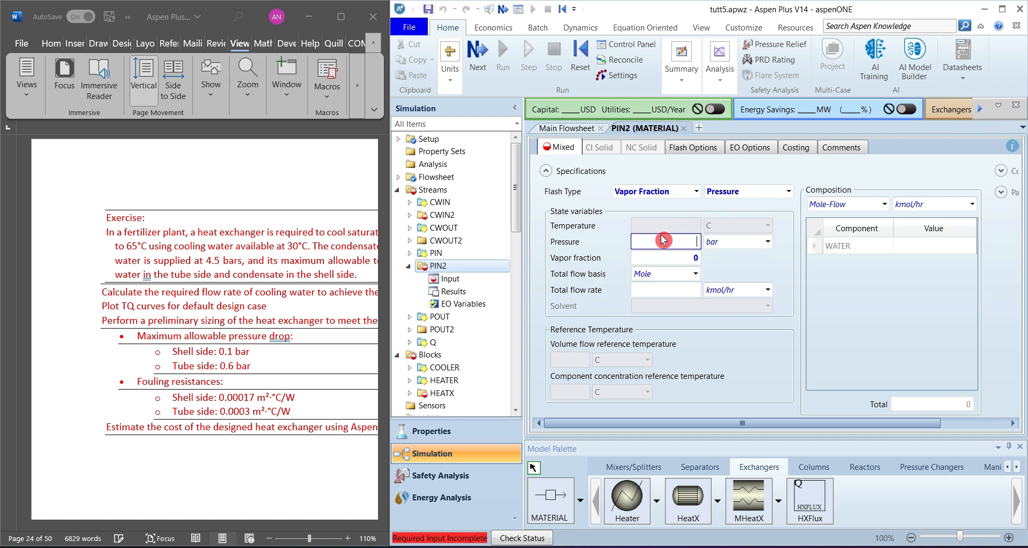
pyautogui.write('.5')
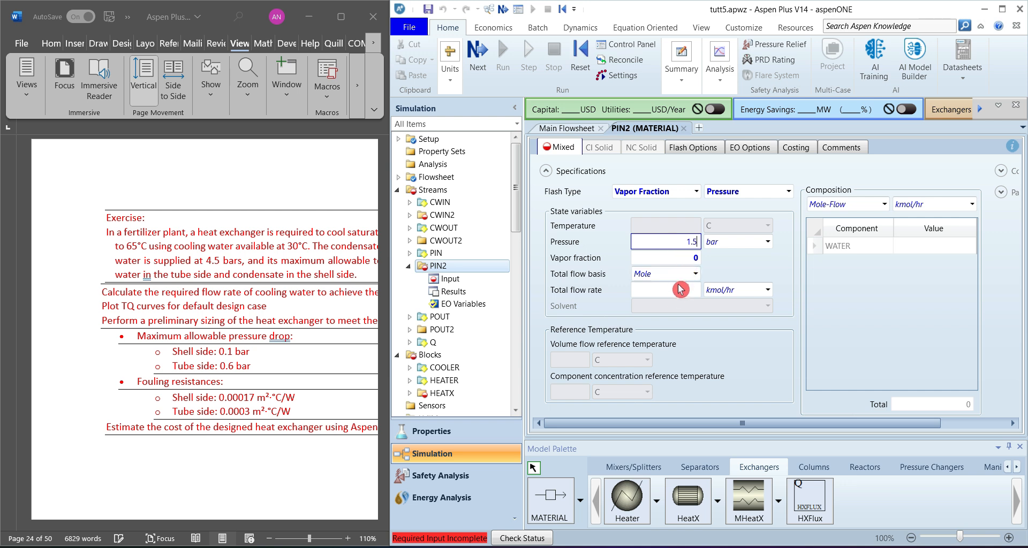
# Set the PIN2 total flow to a mass basis with a rate of 45 tons/hr.
pyautogui.click(669, 275)
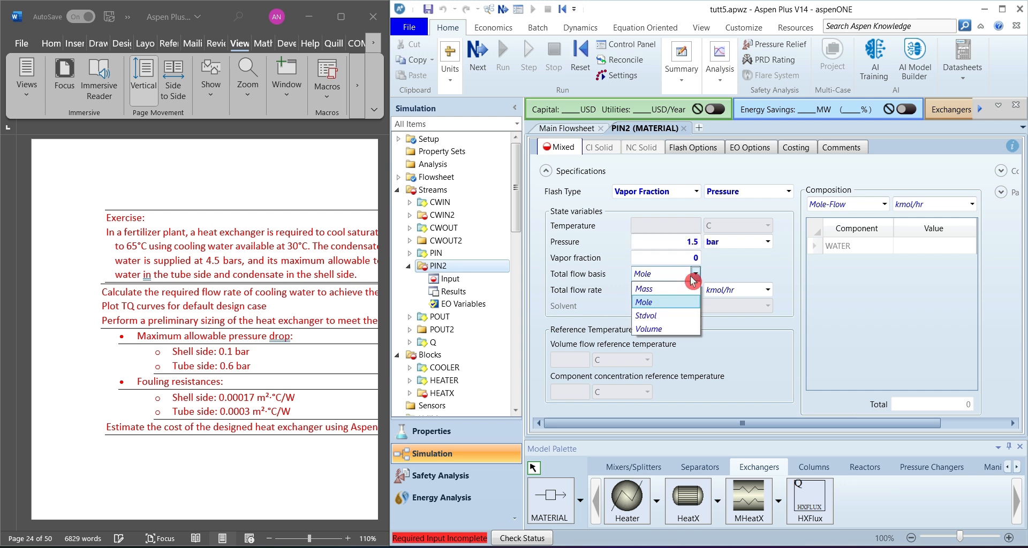
pyautogui.click(669, 289)
pyautogui.click(674, 292)
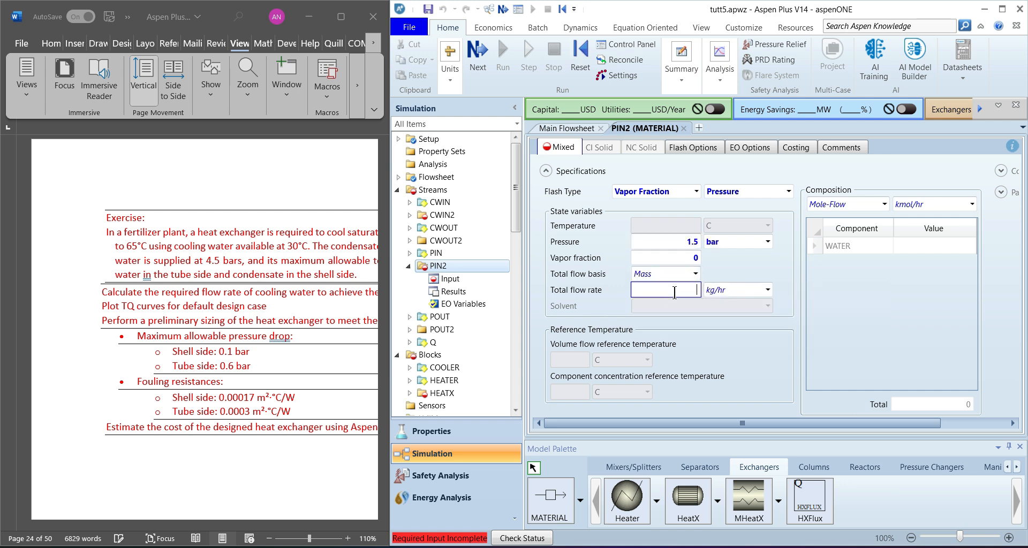
pyautogui.write('45')
pyautogui.press('Tab')
pyautogui.press('t')
pyautogui.press('t')
pyautogui.press('t')
pyautogui.press('t')
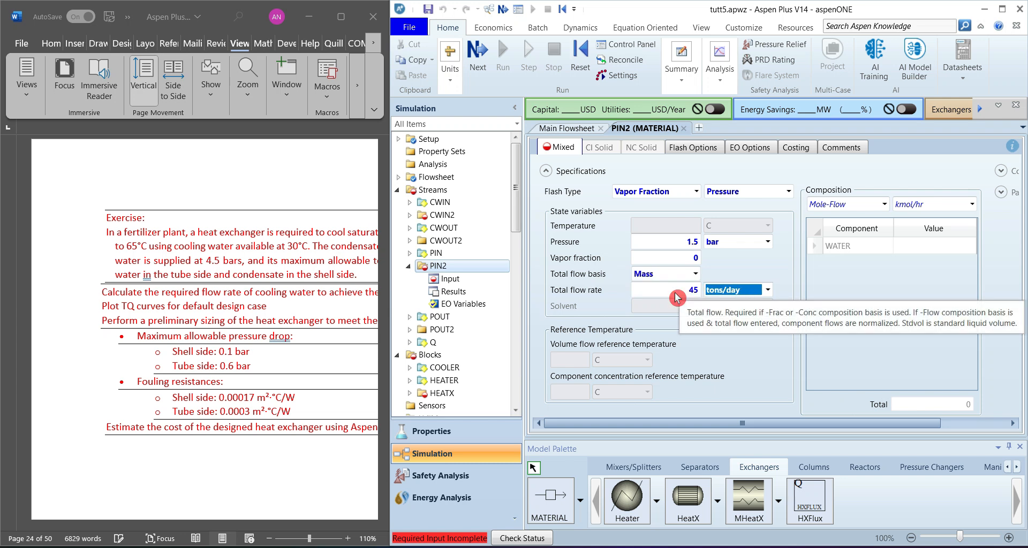
pyautogui.press('t')
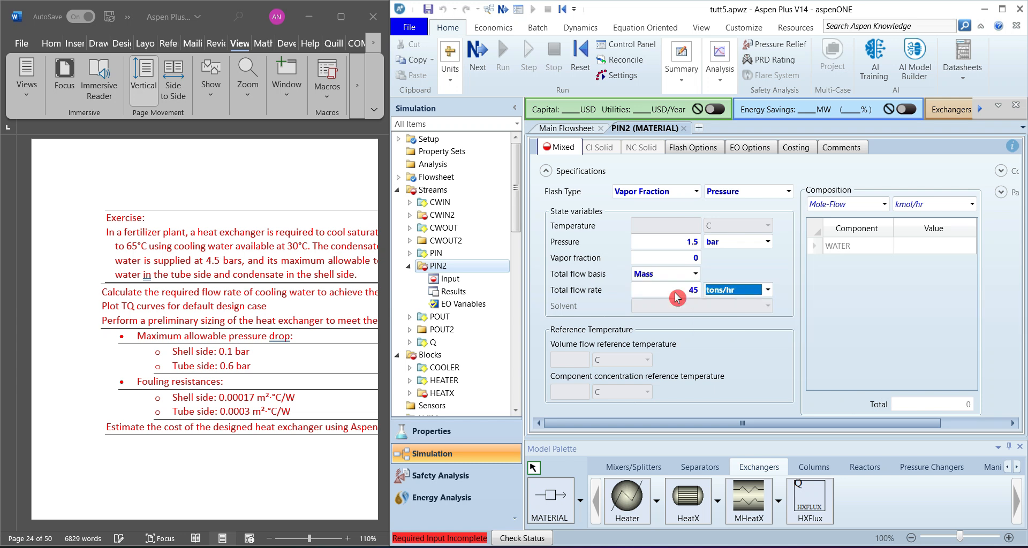
# Define the PIN2 composition by mole fraction with WATER equal to 1.
pyautogui.click(884, 204)
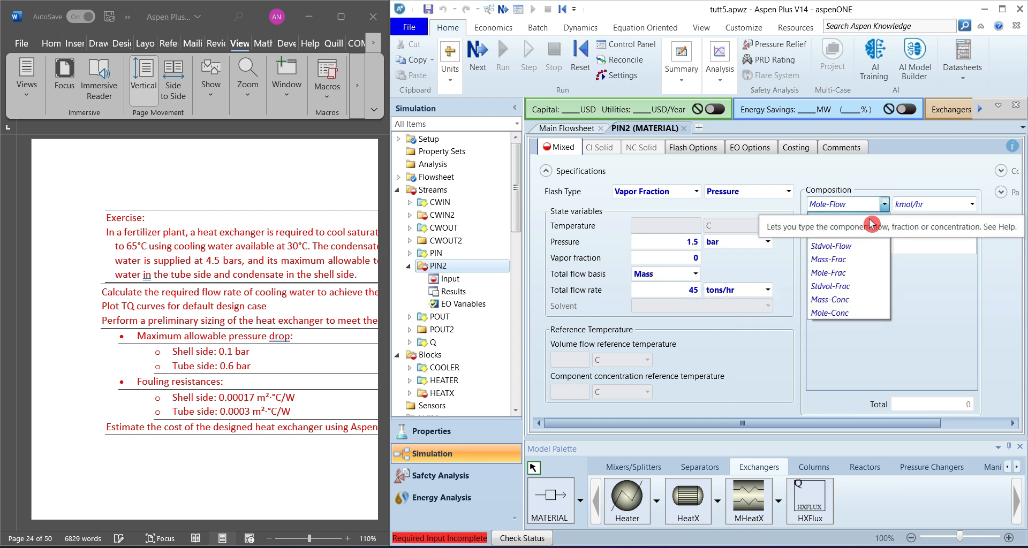
pyautogui.click(838, 271)
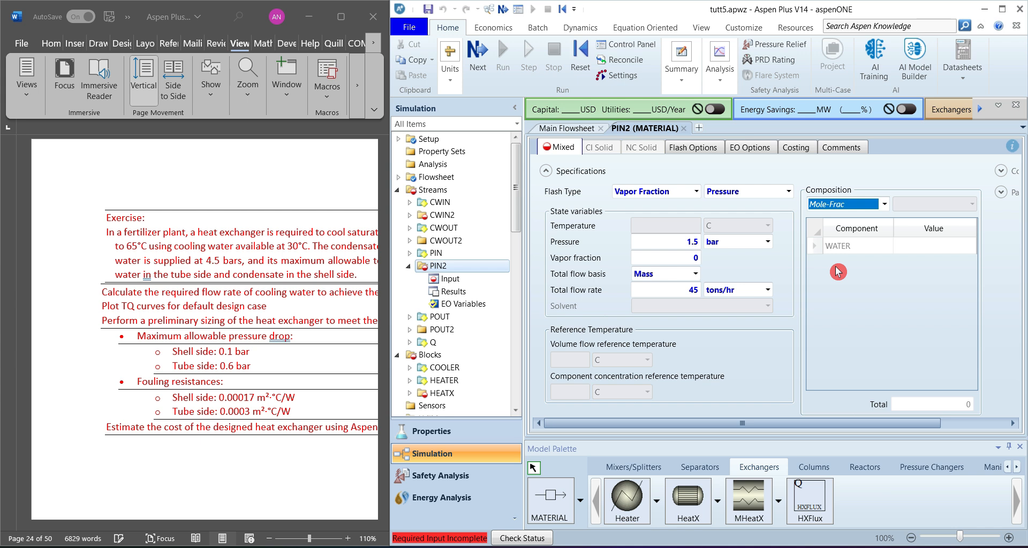
pyautogui.click(934, 248)
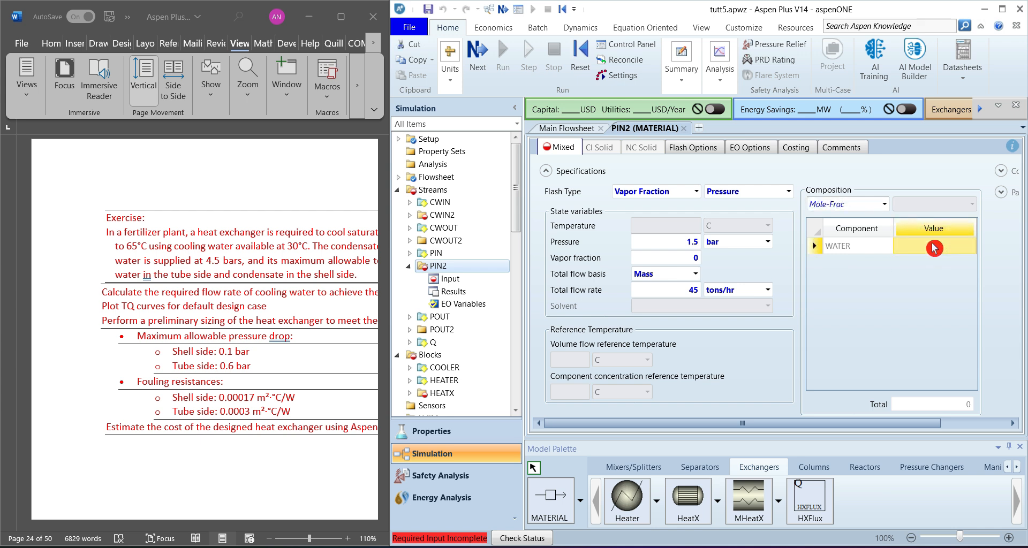
pyautogui.click(905, 279)
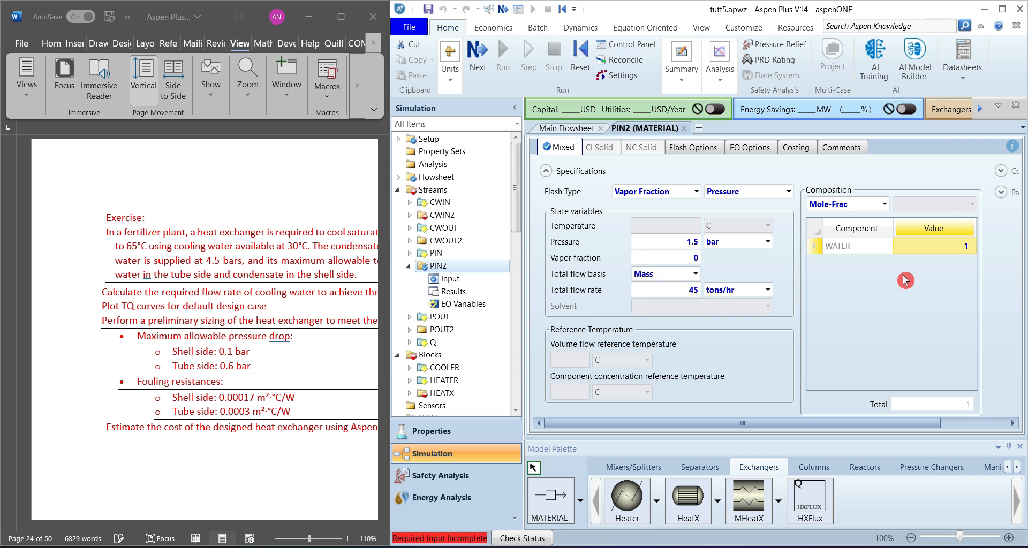
# Set the temperature of stream CWIN2 to 30 C and its pressure to 4.5 bar.
pyautogui.click(415, 216)
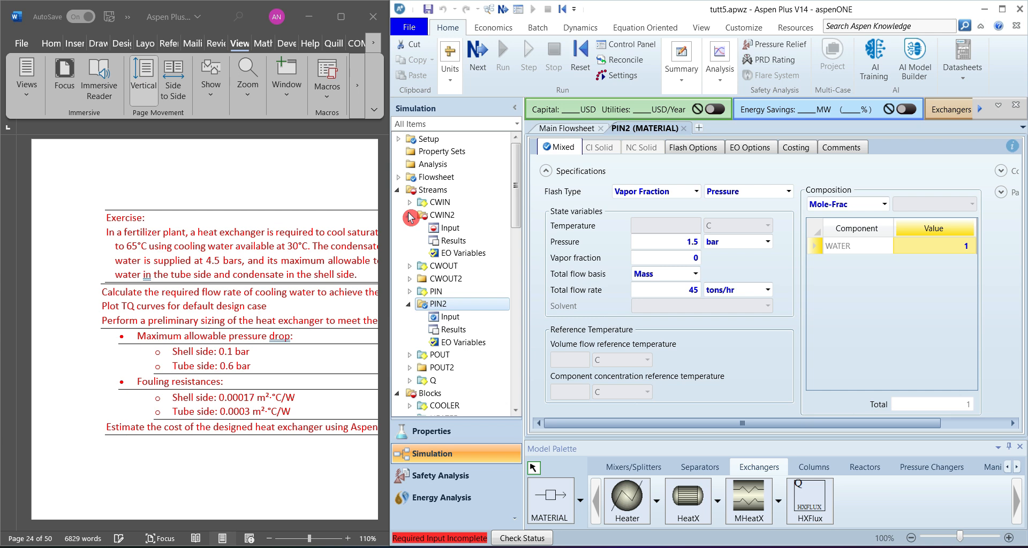
pyautogui.click(458, 229)
pyautogui.click(689, 228)
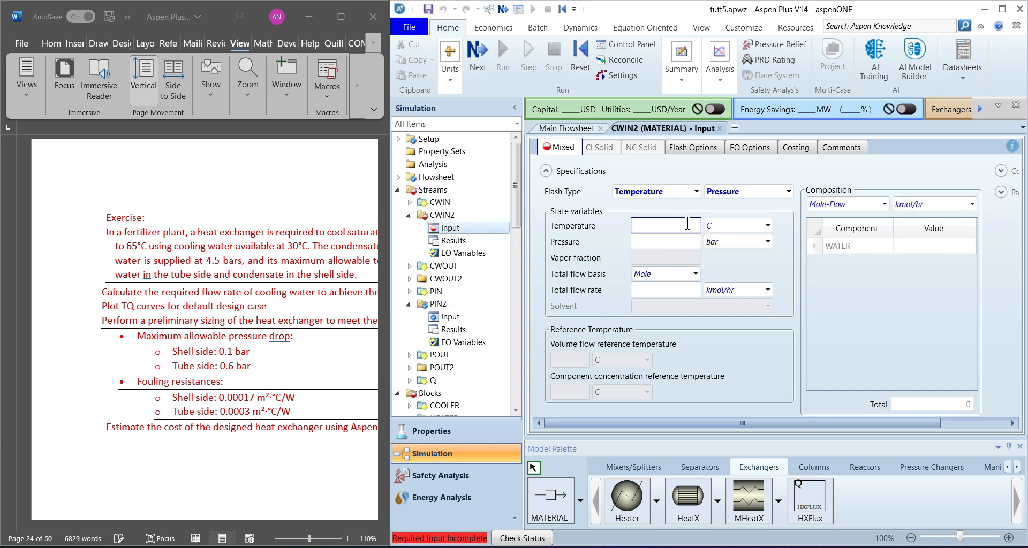
pyautogui.write('30')
pyautogui.click(679, 244)
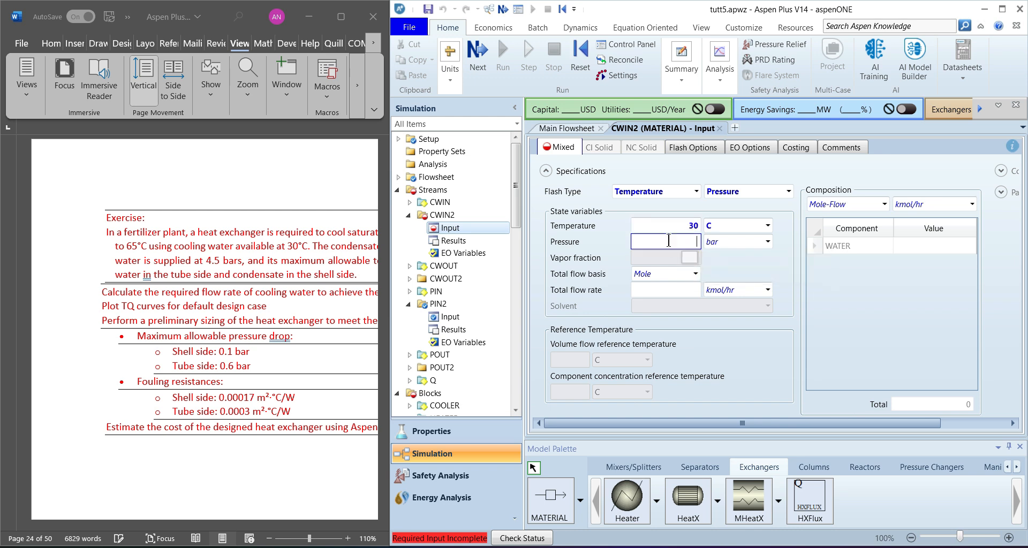
pyautogui.write('4.5')
pyautogui.click(678, 292)
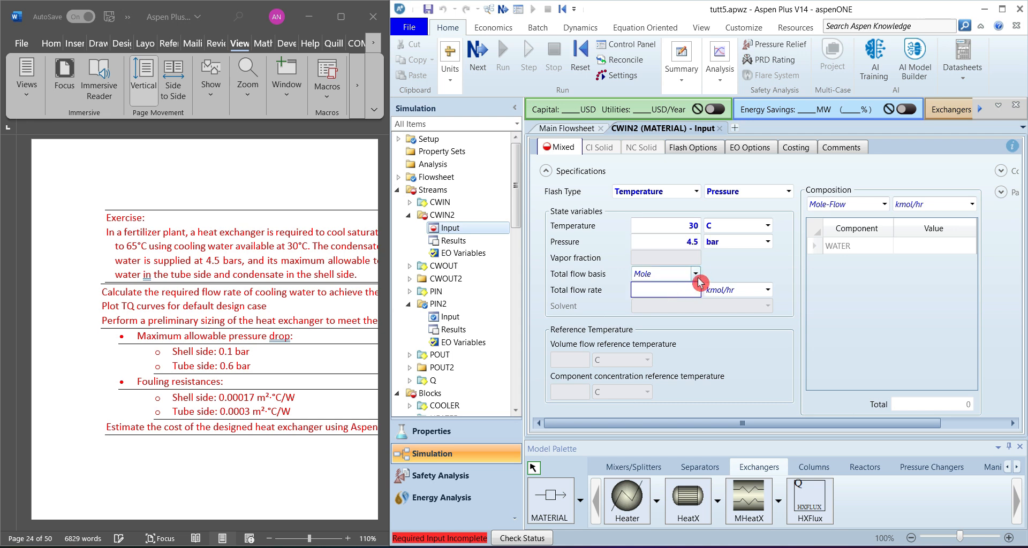
# Set the CWIN2 total flow basis to Mass and copy the mass flow value from the CWIN stream results.
pyautogui.click(696, 274)
pyautogui.click(662, 292)
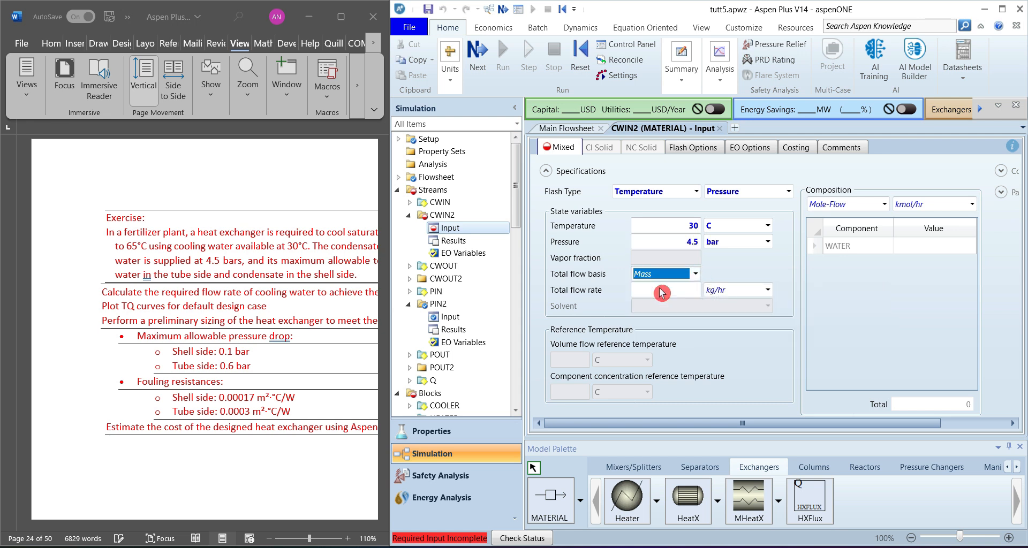
pyautogui.moveTo(517, 210); pyautogui.dragTo(517, 214)
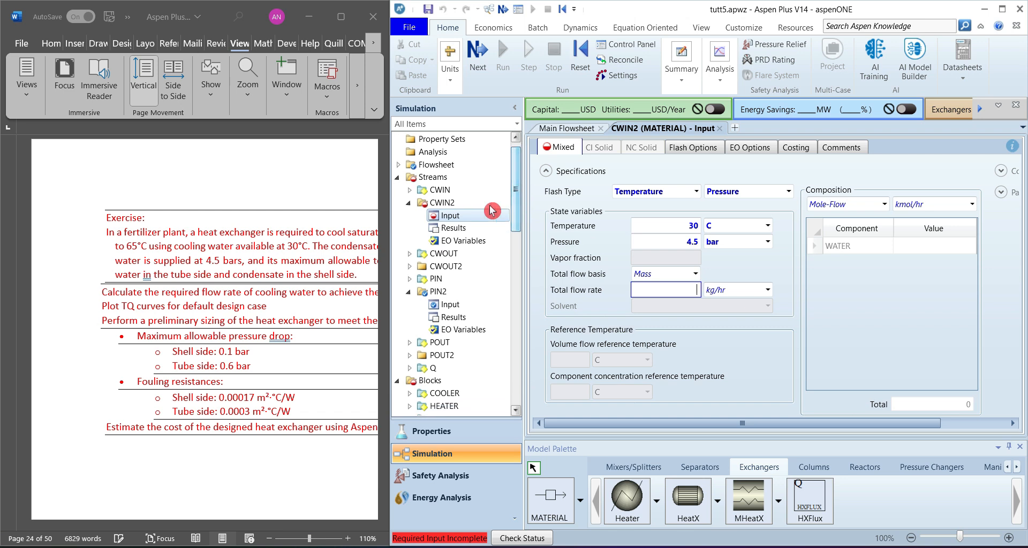
pyautogui.click(409, 191)
pyautogui.click(453, 215)
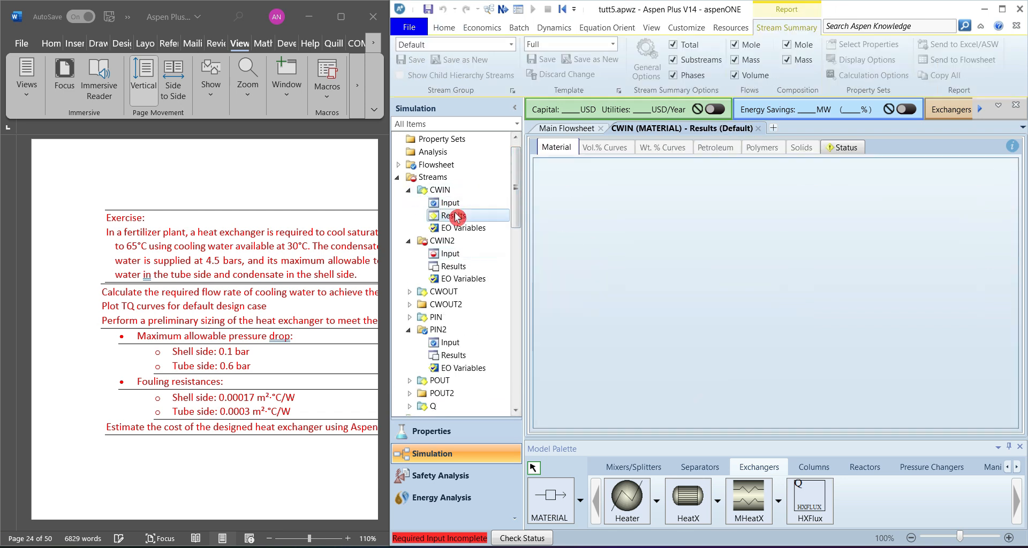
pyautogui.scroll(-6, 703, 375)
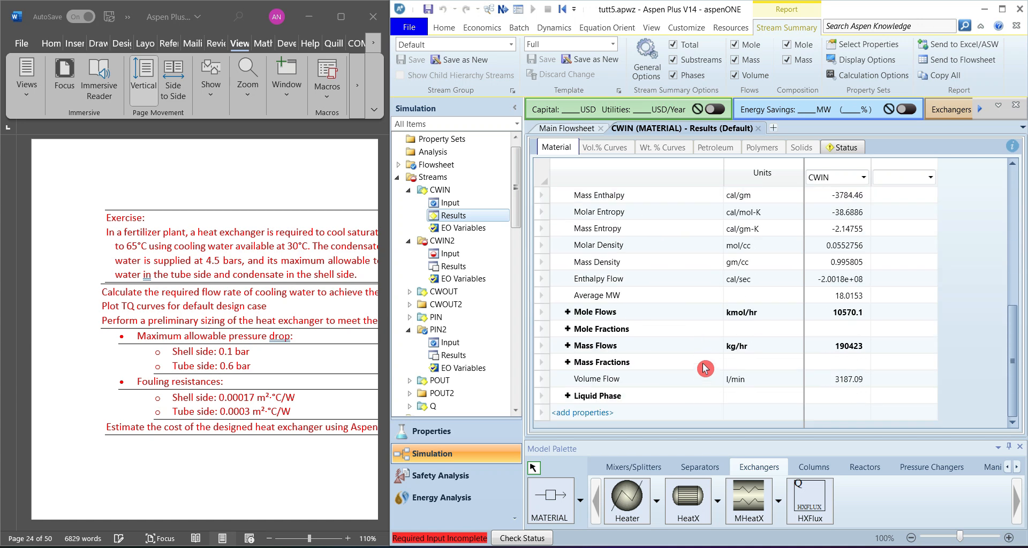
pyautogui.click(748, 345)
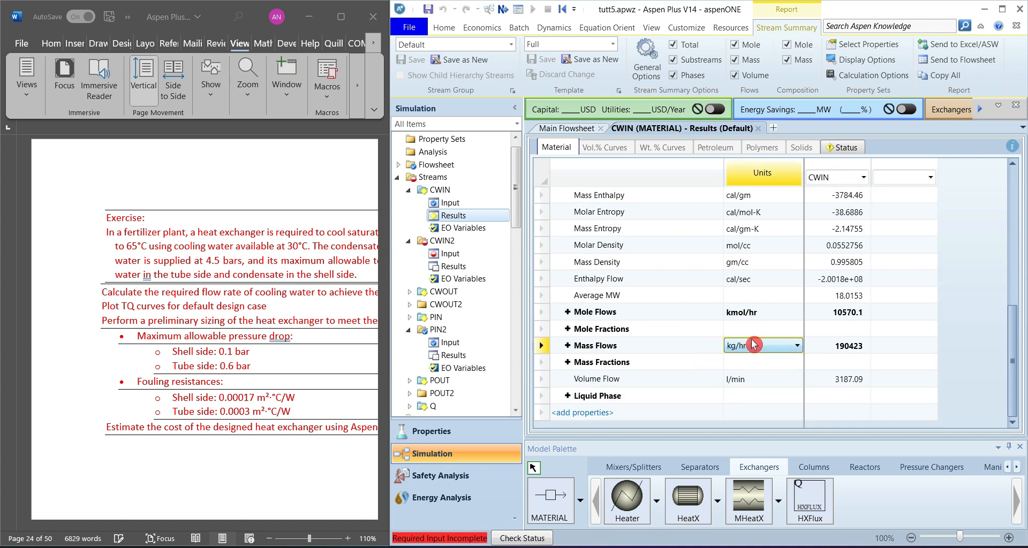
pyautogui.click(847, 348)
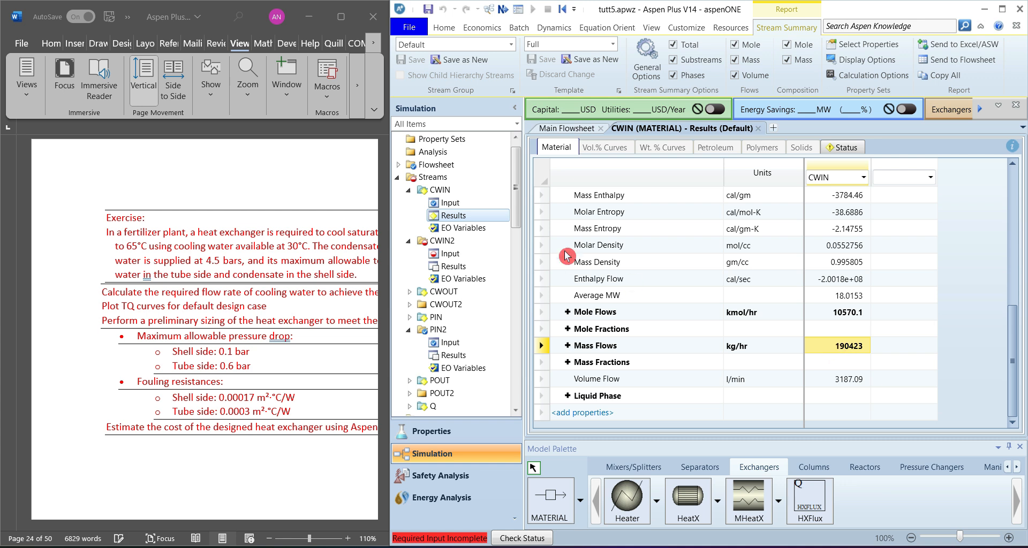
# Enter the copied cooling water flow as the CWIN2 total flow rate, trimmed to 190423 kg/hr.
pyautogui.click(461, 253)
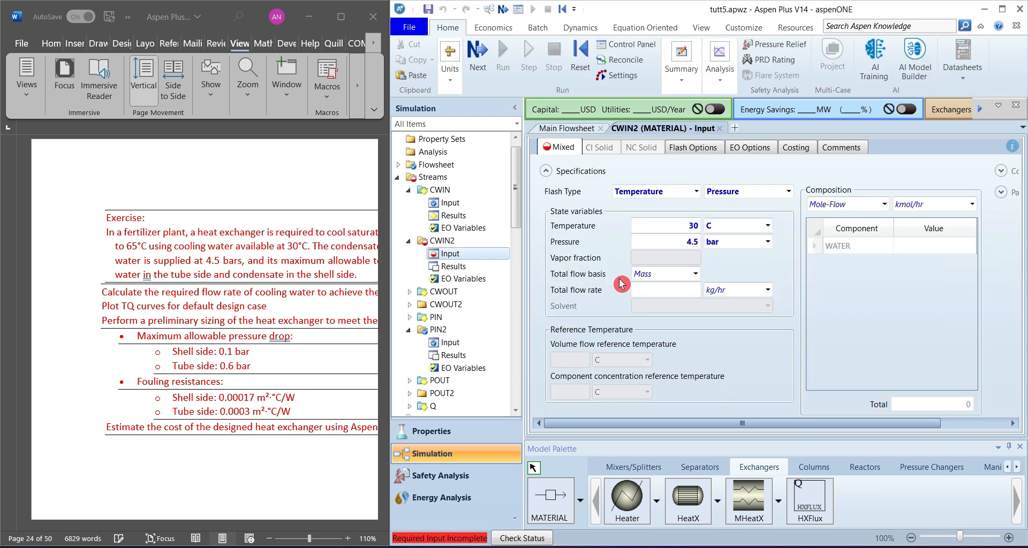
pyautogui.click(663, 290)
pyautogui.write('190423.148634066')
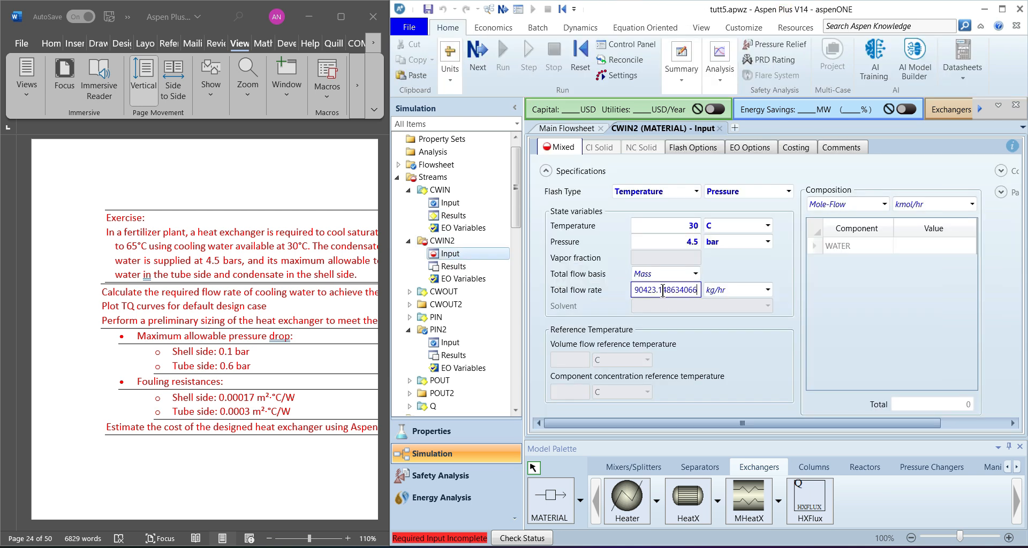
pyautogui.press('BackSpace')
pyautogui.press('BackSpace')
pyautogui.press('BackSpace')
pyautogui.press('BackSpace')
pyautogui.press('BackSpace')
pyautogui.press('BackSpace')
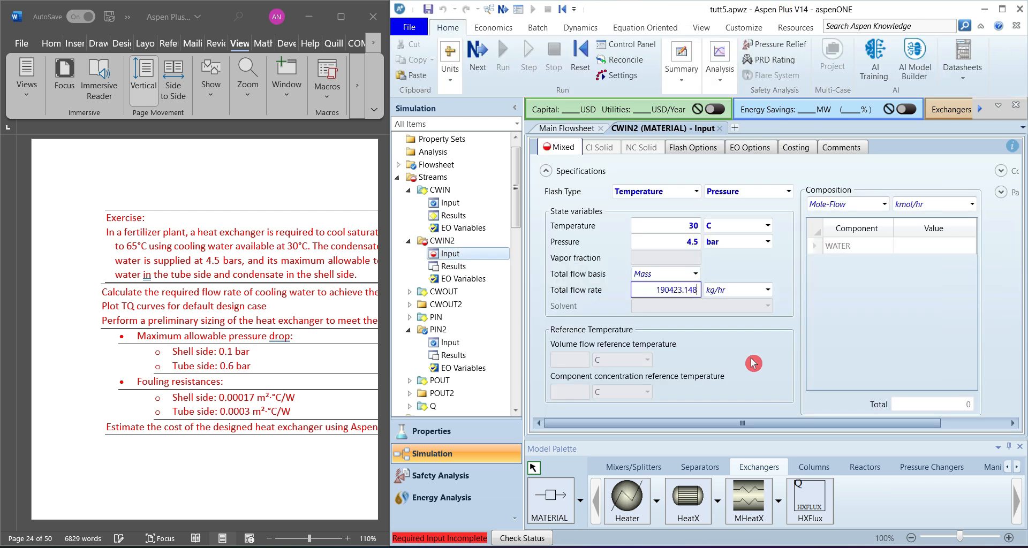
pyautogui.press('BackSpace')
pyautogui.press('BackSpace')
pyautogui.press('BackSpace')
pyautogui.press('BackSpace')
pyautogui.press('Return')
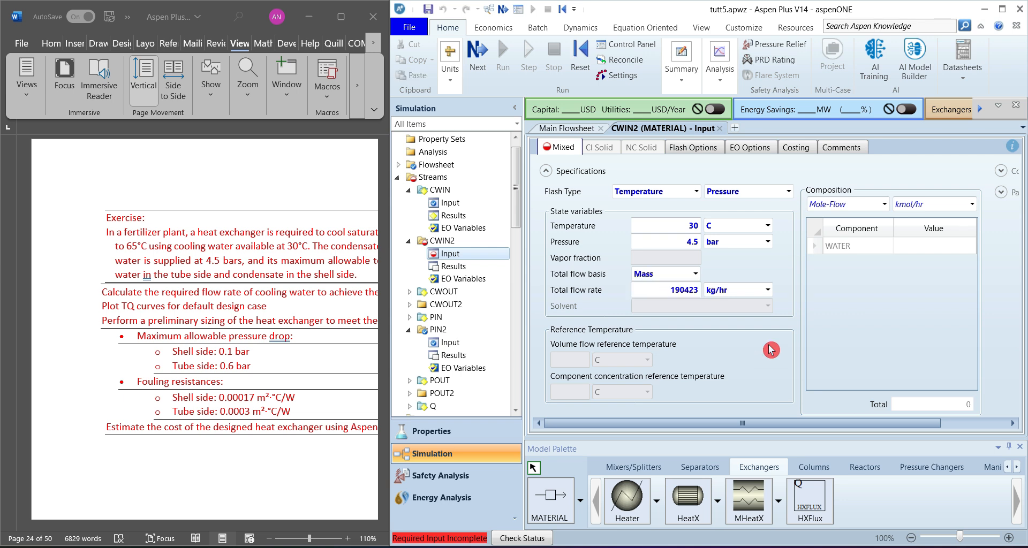
# Define the CWIN2 composition on a Mass-Frac basis for WATER.
pyautogui.click(884, 204)
pyautogui.click(835, 263)
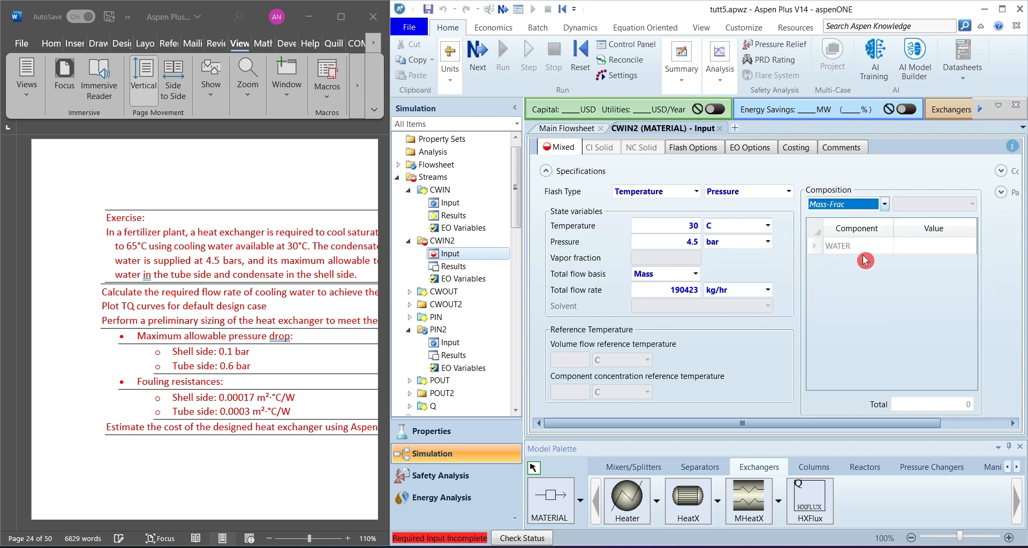
pyautogui.click(922, 251)
# Open the setup specifications of the HEATX block and maximize the simulation window.
pyautogui.click(450, 342)
pyautogui.moveTo(517, 221); pyautogui.dragTo(526, 298)
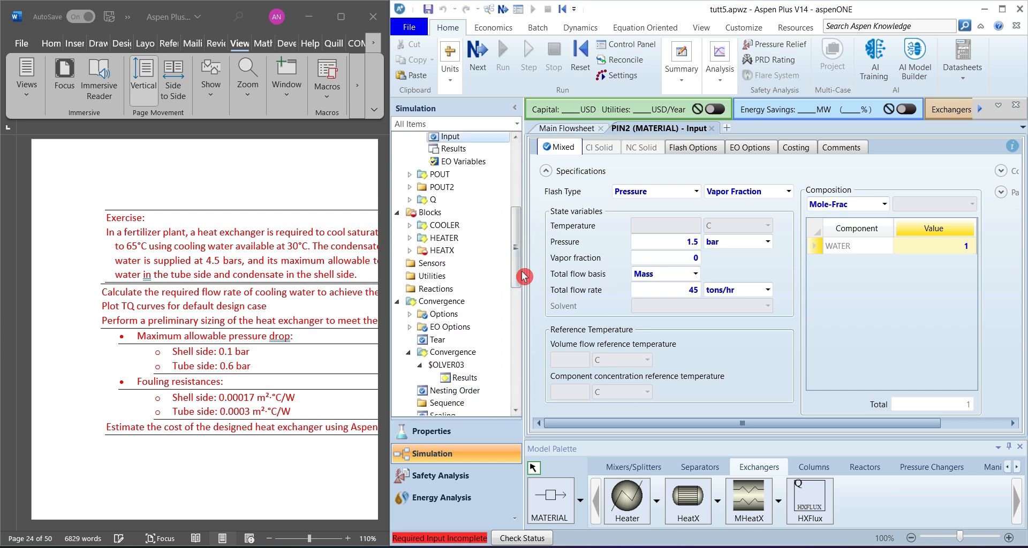
pyautogui.click(409, 251)
pyautogui.click(460, 264)
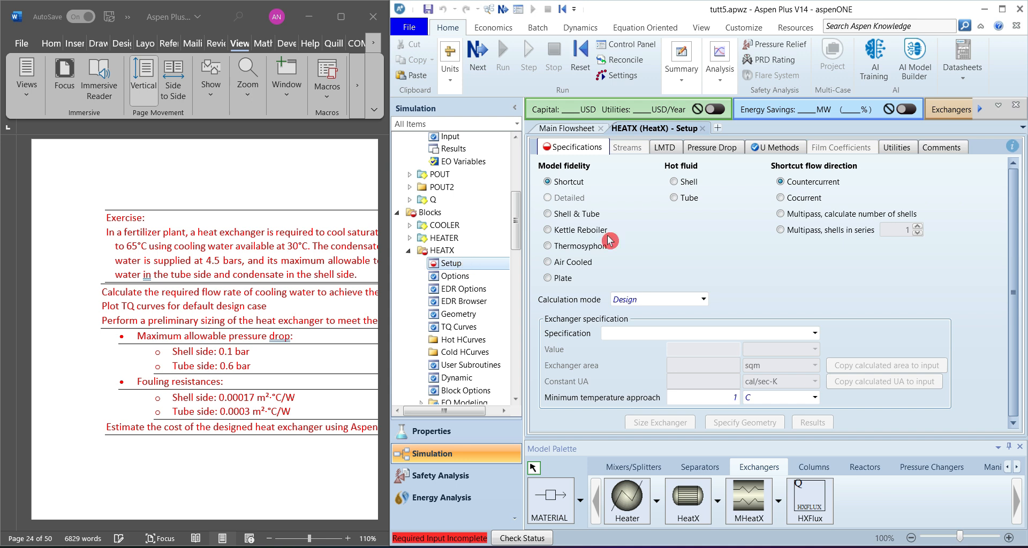
pyautogui.click(1002, 9)
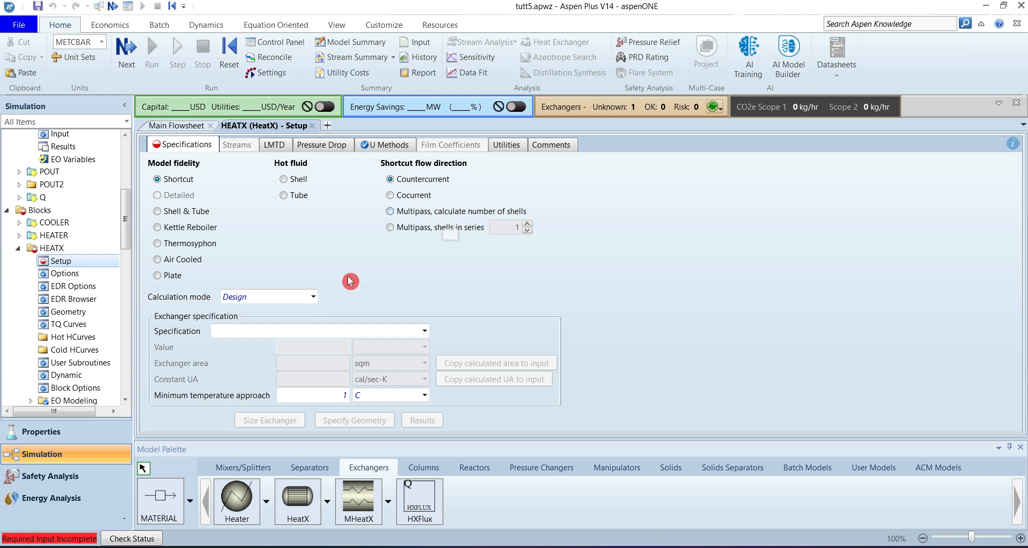
# Keep HEATX in Design calculation mode and specify a cold stream outlet temperature of 40 C.
pyautogui.click(308, 300)
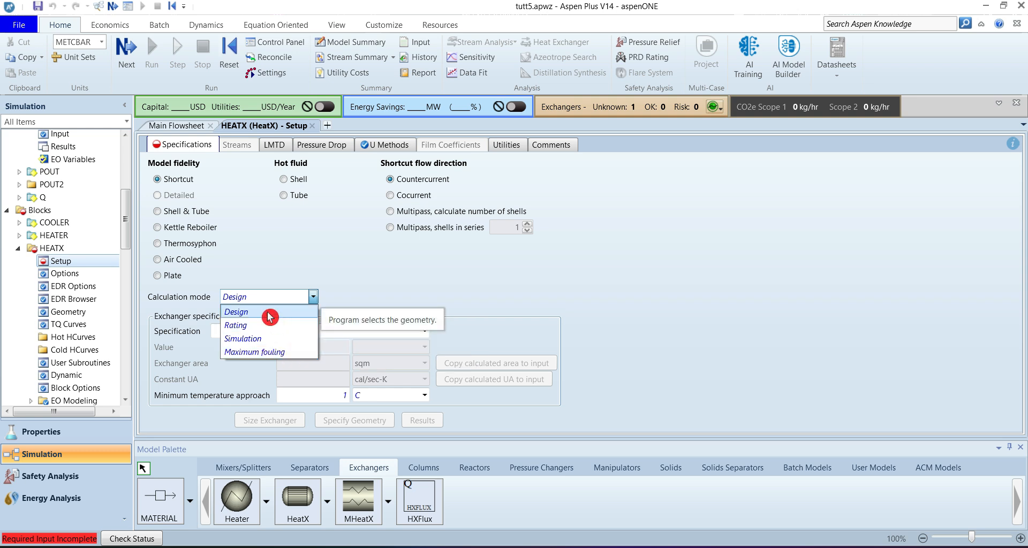
pyautogui.click(415, 266)
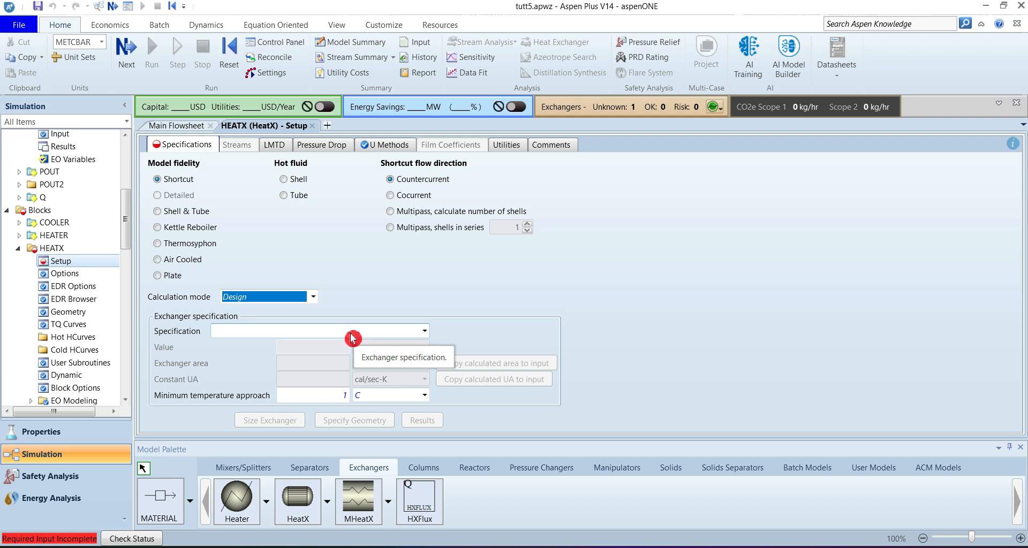
pyautogui.click(366, 334)
pyautogui.click(368, 335)
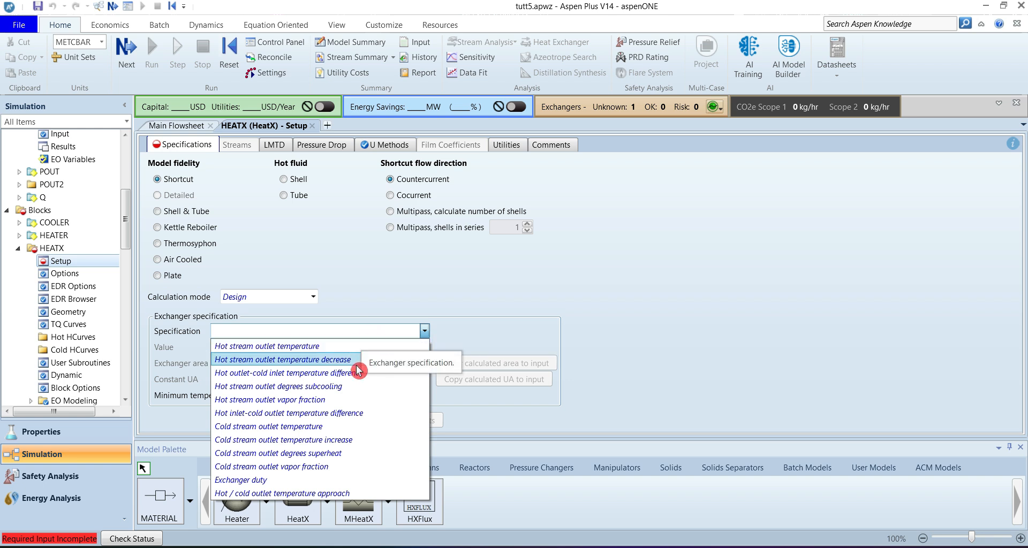
pyautogui.click(326, 427)
pyautogui.click(319, 347)
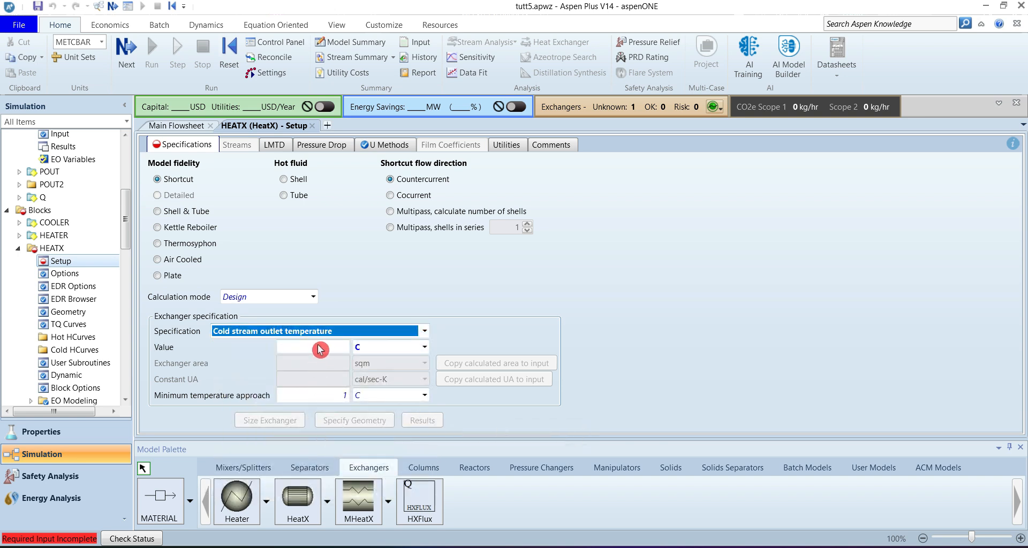
pyautogui.write('40')
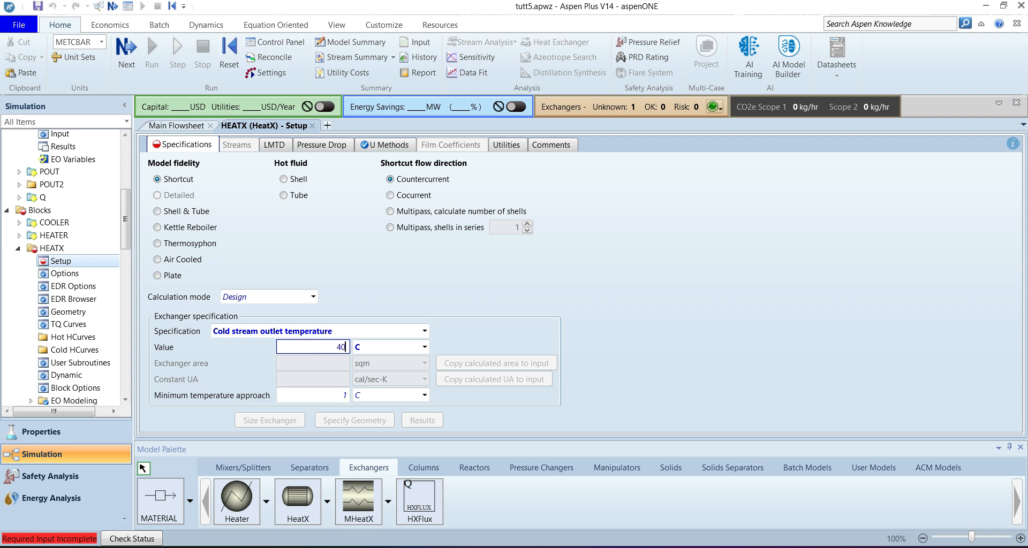
pyautogui.click(490, 337)
# Keep the HEATX minimum temperature approach at 1 C and run the simulation.
pyautogui.click(343, 394)
pyautogui.write('1')
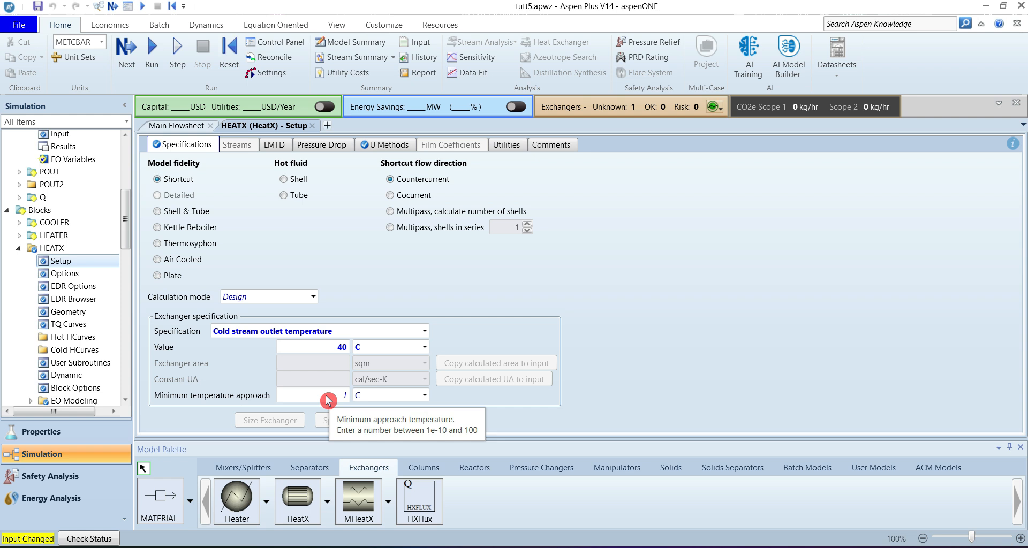
pyautogui.press('Return')
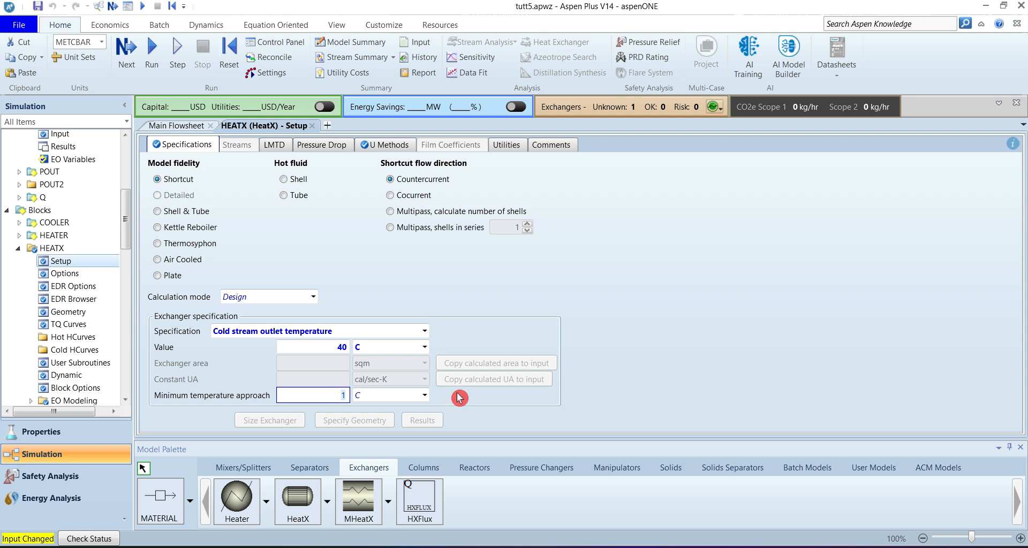
pyautogui.click(537, 362)
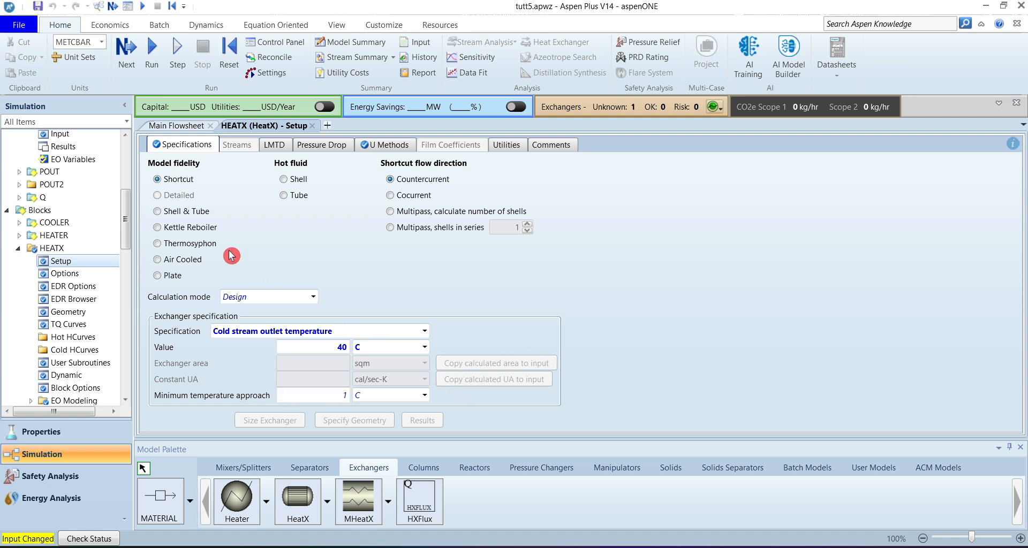
pyautogui.click(153, 61)
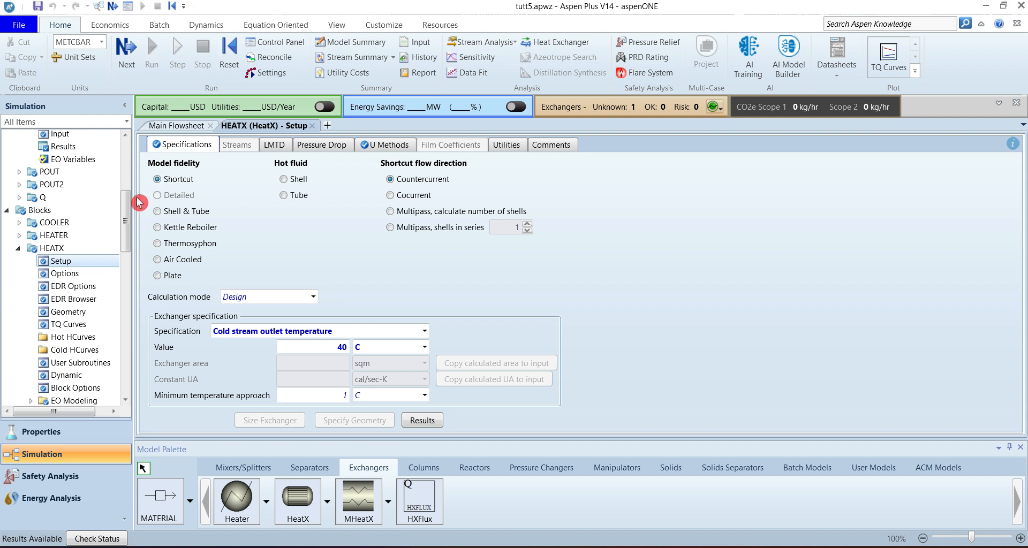
# Set the HEATX heat transfer coefficient calculation method to Constant U value.
pyautogui.moveTo(126, 217); pyautogui.dragTo(128, 244)
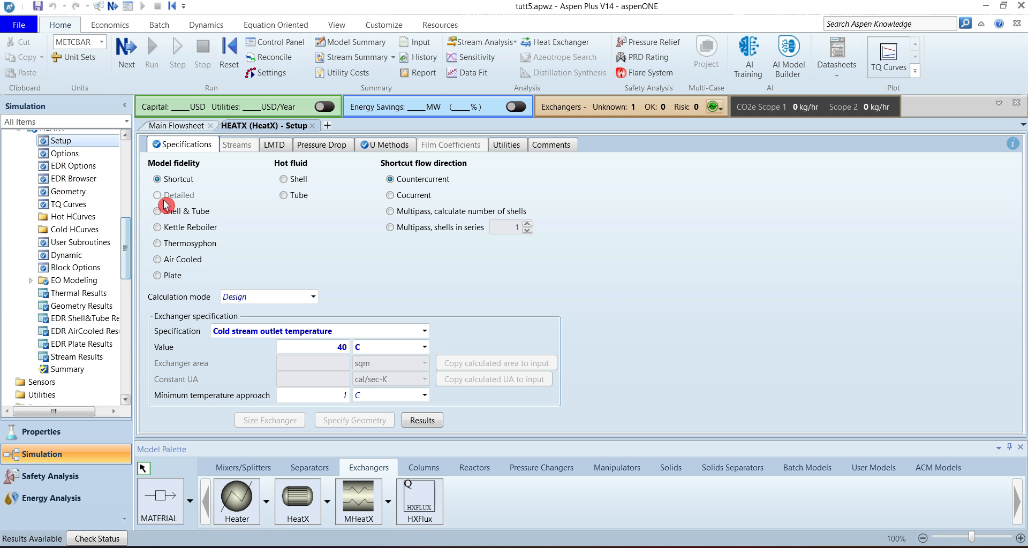
pyautogui.click(381, 149)
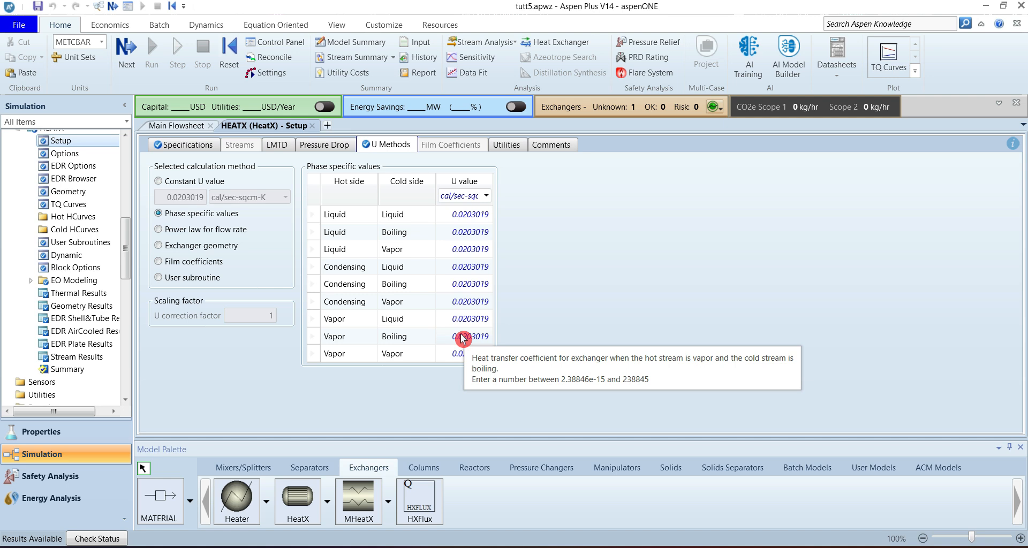
pyautogui.click(161, 183)
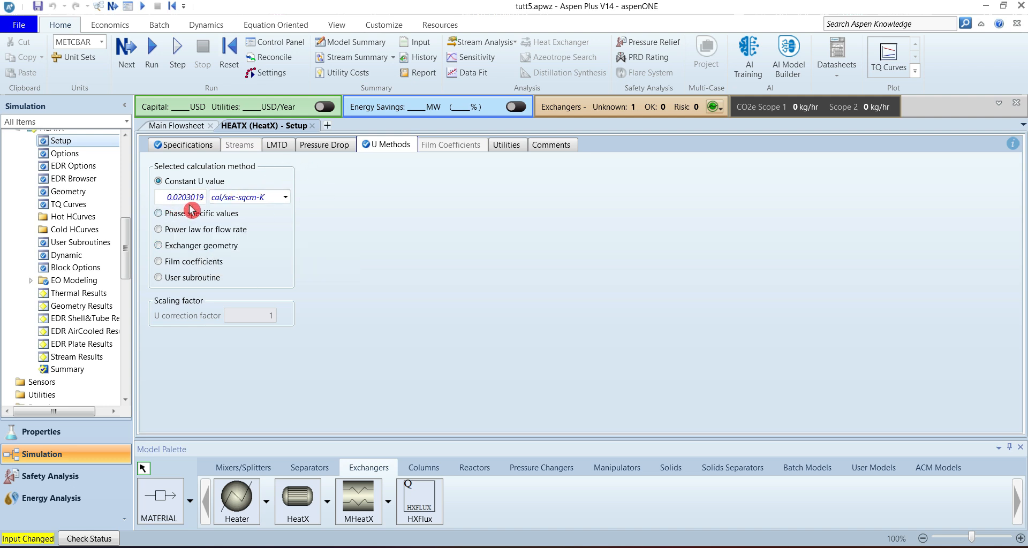
# Examine the HEATX LMTD correction factor methods and the pressure drop options for the hot and cold sides.
pyautogui.click(279, 147)
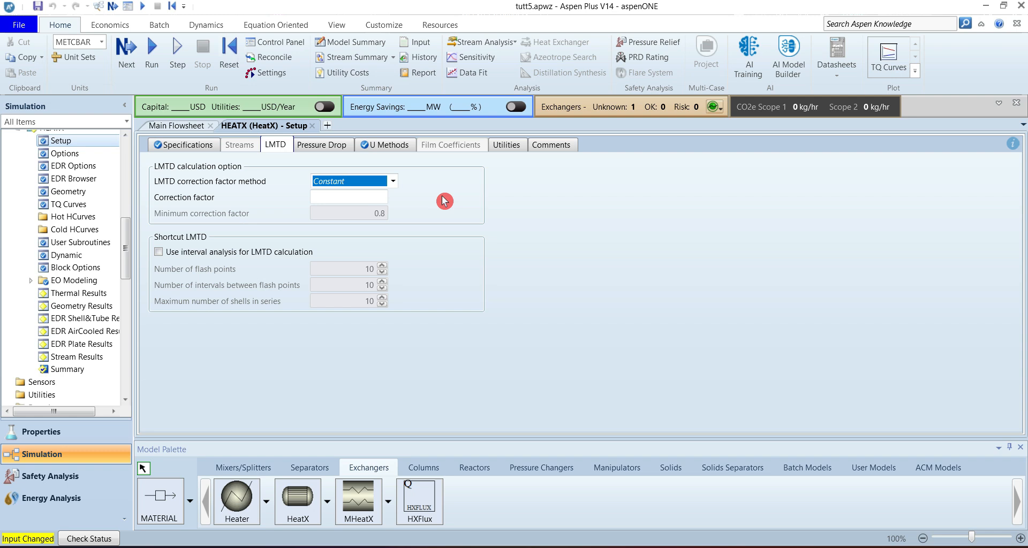
pyautogui.click(393, 181)
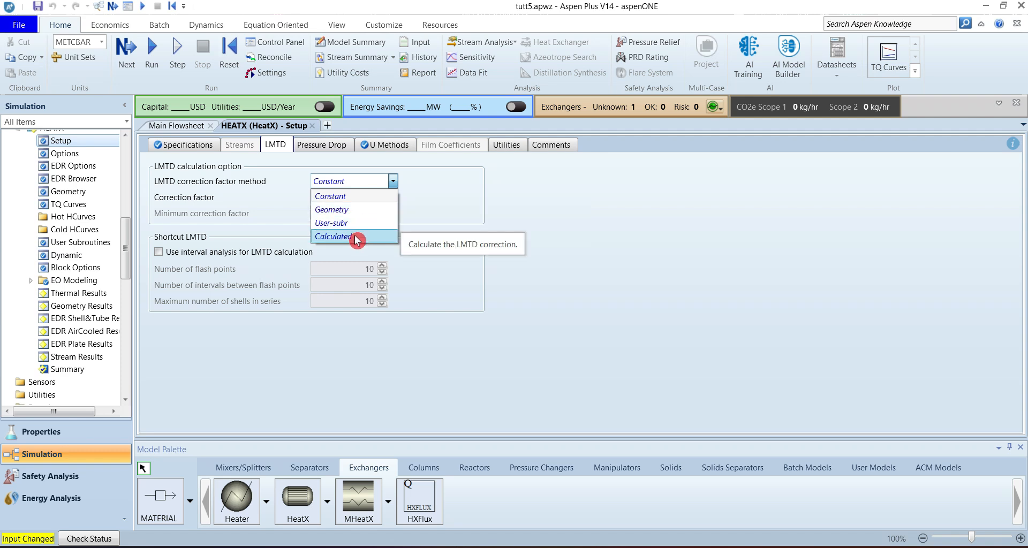
pyautogui.click(452, 213)
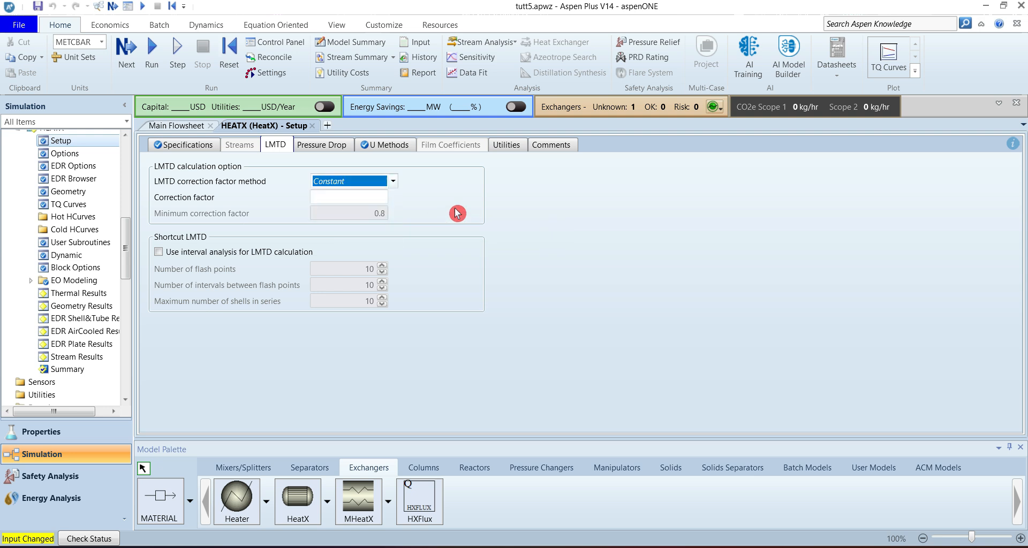
pyautogui.click(324, 145)
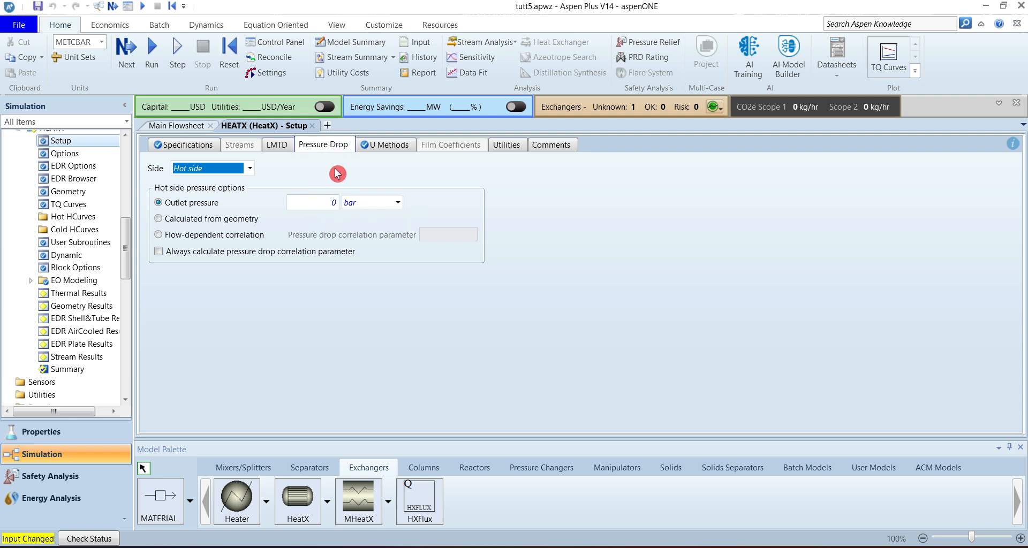
pyautogui.moveTo(324, 208)
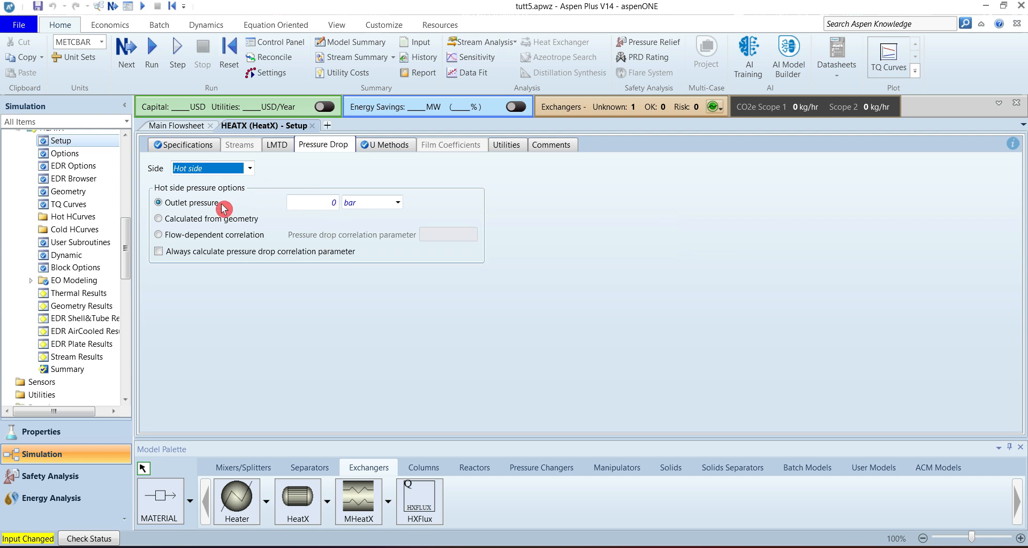
pyautogui.click(248, 169)
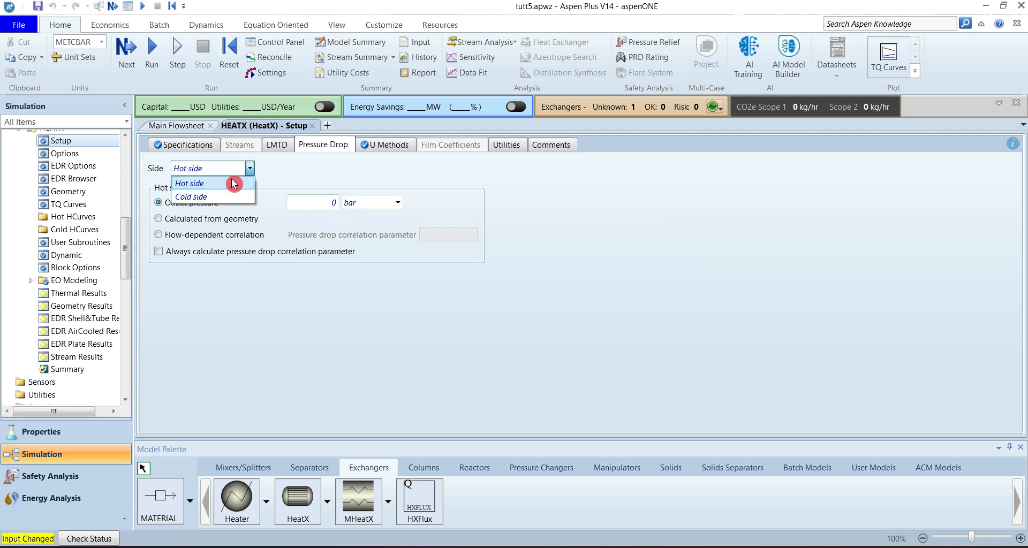
pyautogui.click(300, 180)
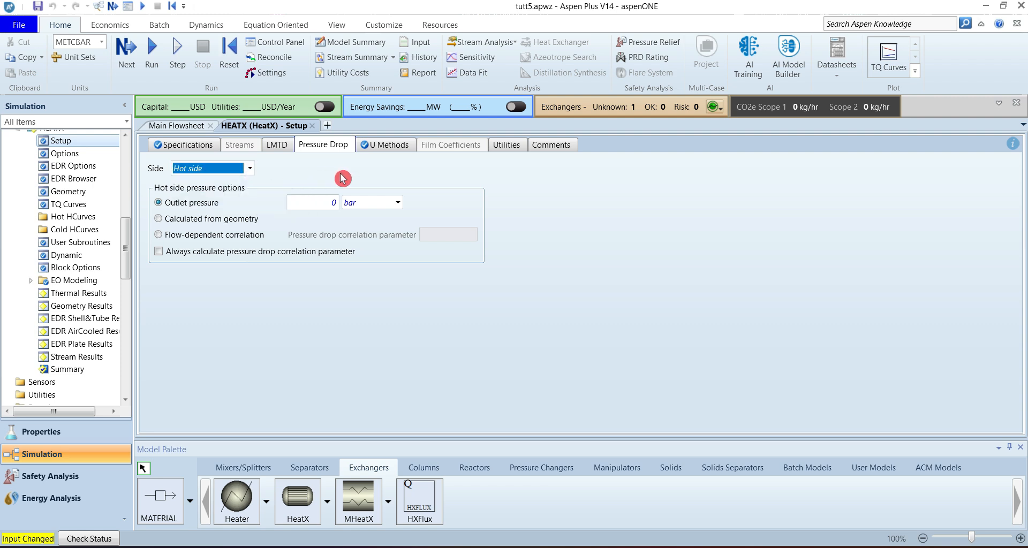
# Run the simulation with HEATX in Design mode and open the exchanger details of its thermal results.
pyautogui.click(190, 149)
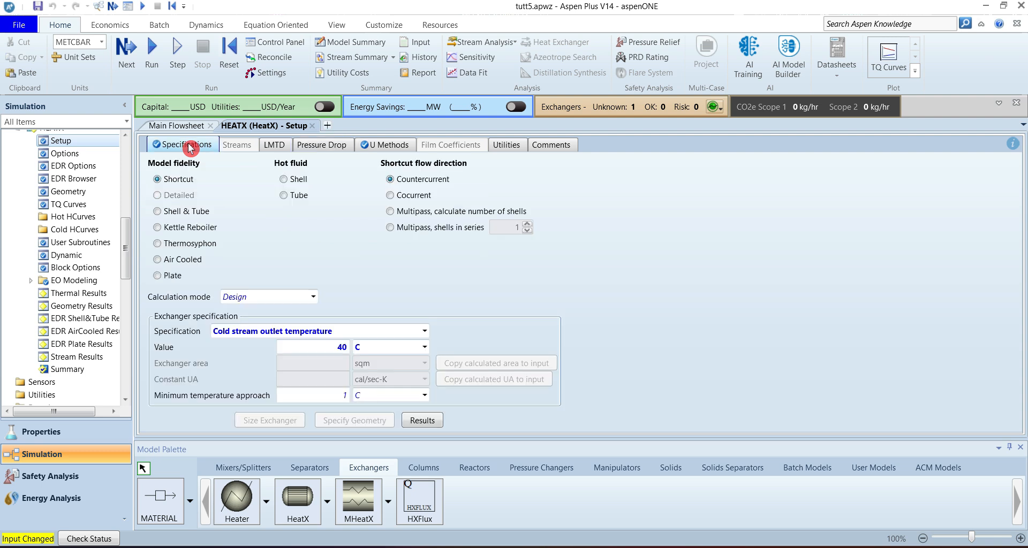
pyautogui.click(153, 64)
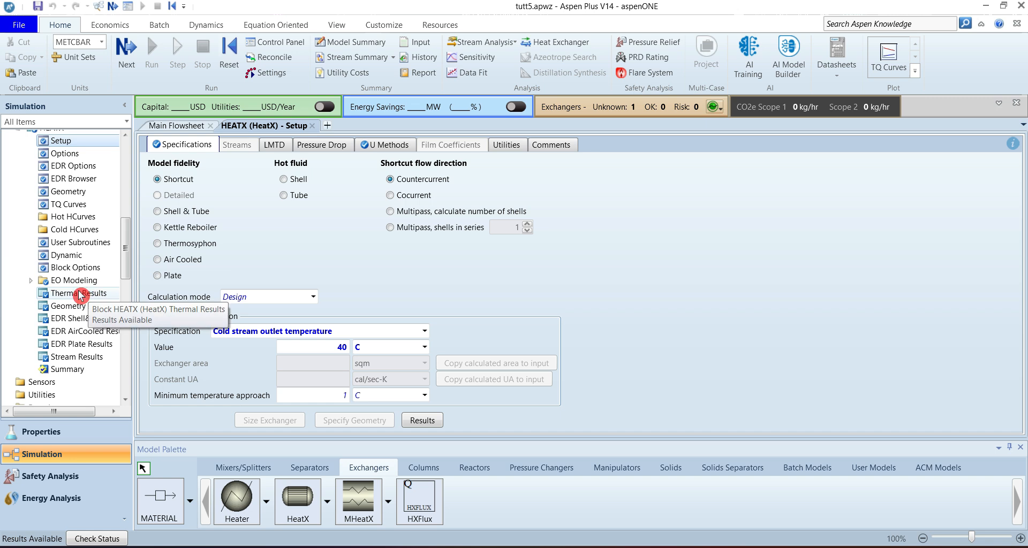
pyautogui.click(79, 293)
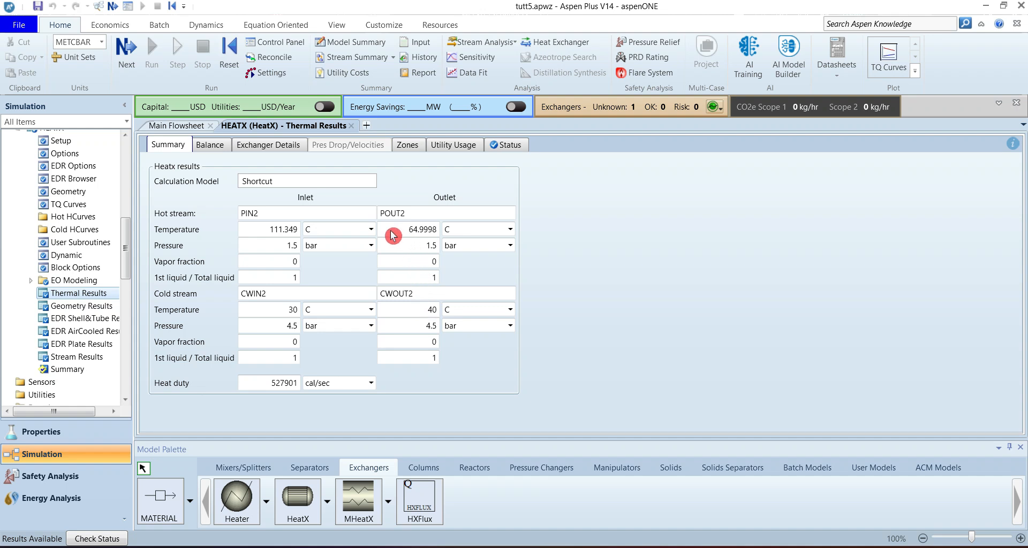
pyautogui.click(266, 149)
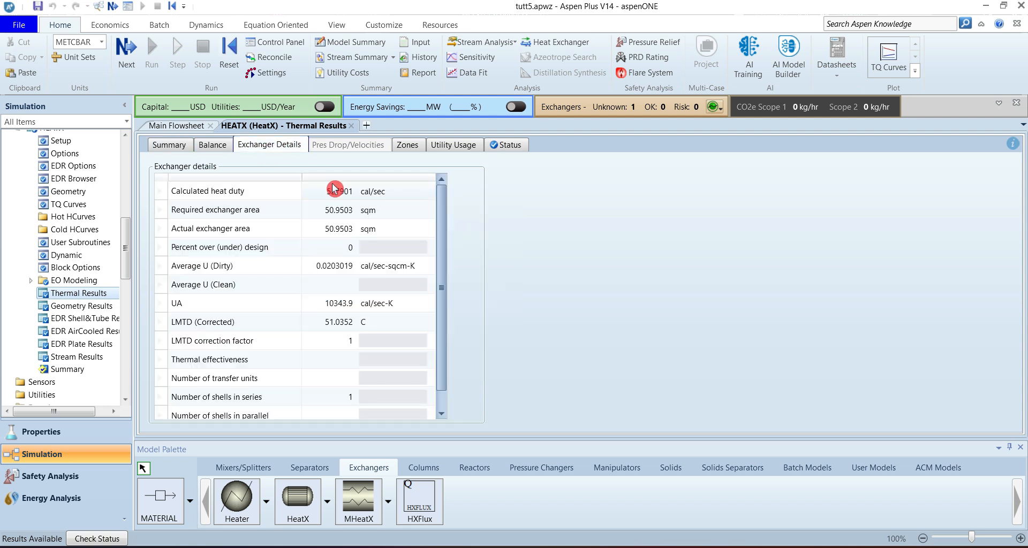
# Display the calculated heat duty in kW and review the HEATX average U, corrected LMTD and actual exchanger area.
pyautogui.click(402, 200)
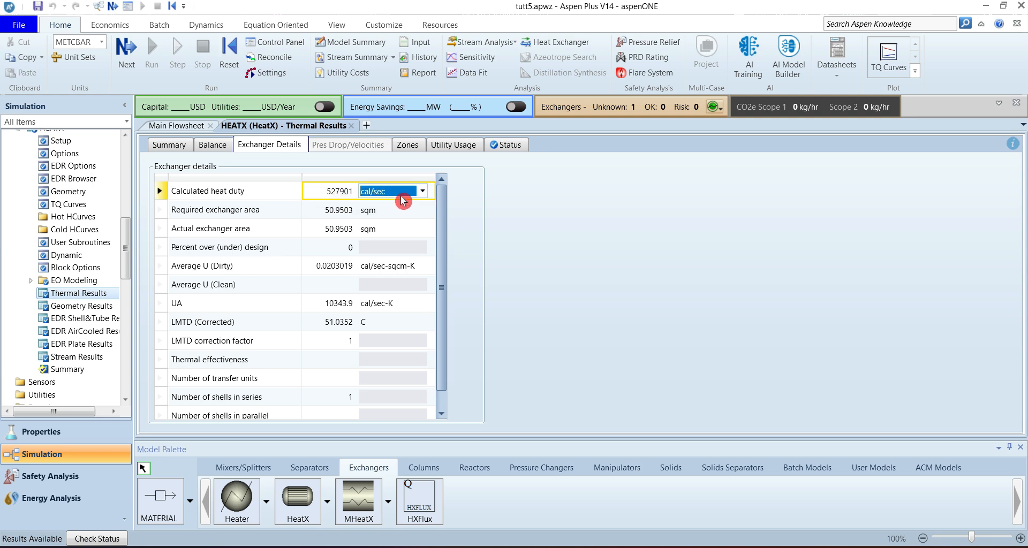
pyautogui.write('kW')
pyautogui.press('Return')
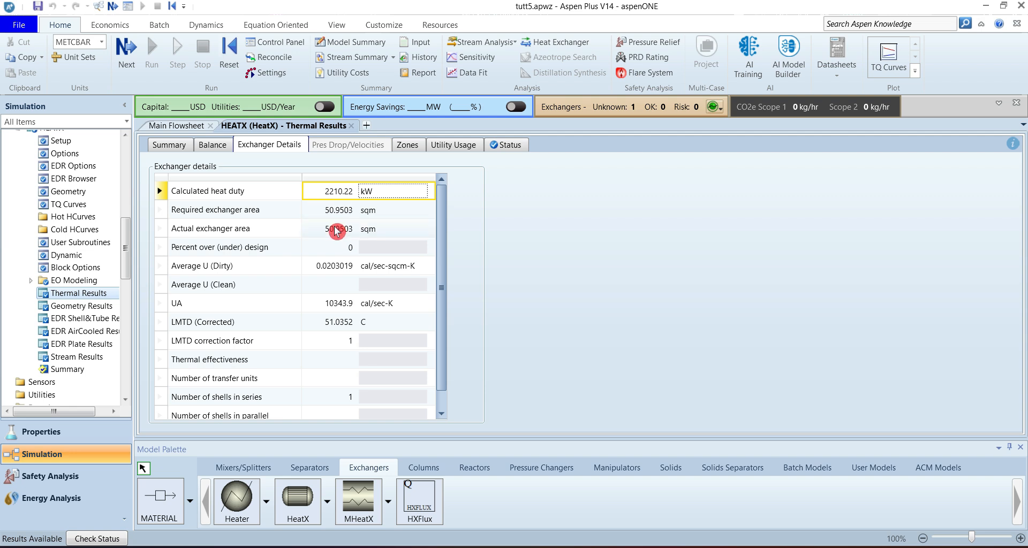
pyautogui.click(389, 266)
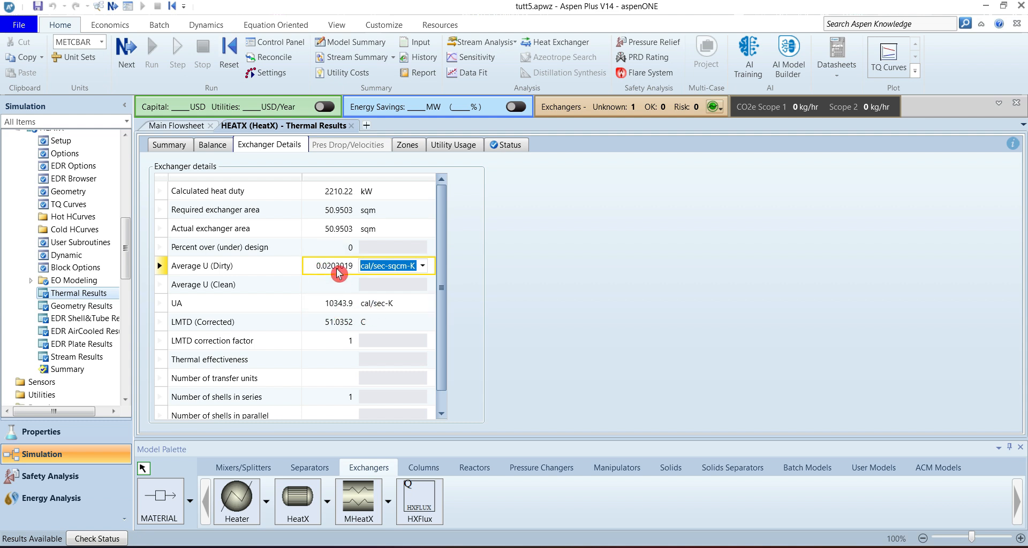
pyautogui.click(324, 321)
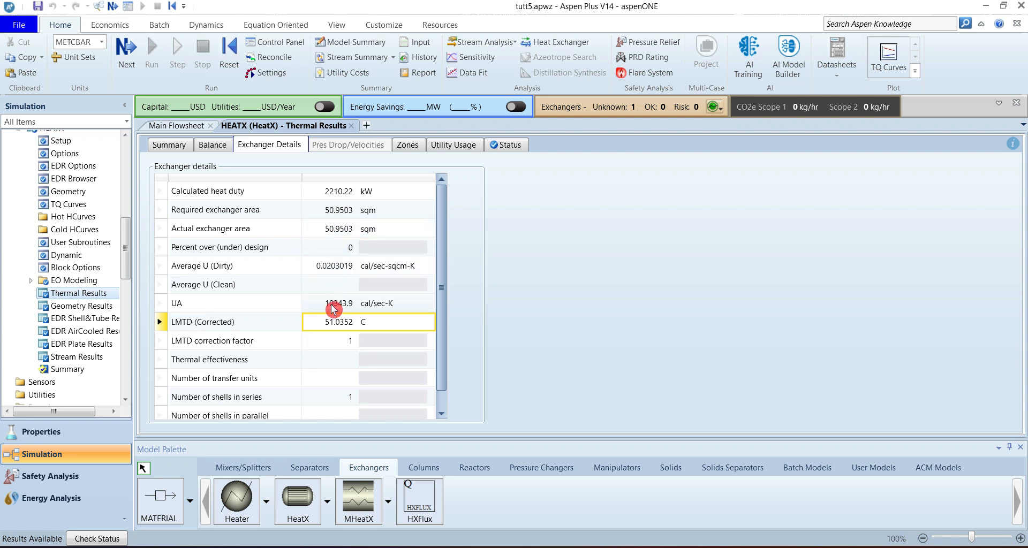
pyautogui.click(330, 231)
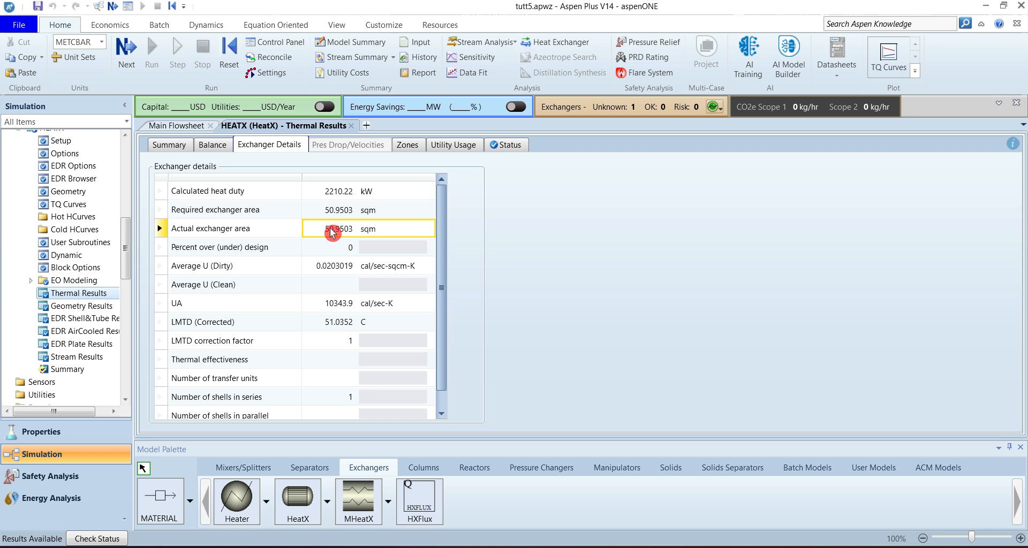
# Set the HEATX calculation mode to Rating with an exchanger area of 60 sqm.
pyautogui.click(63, 143)
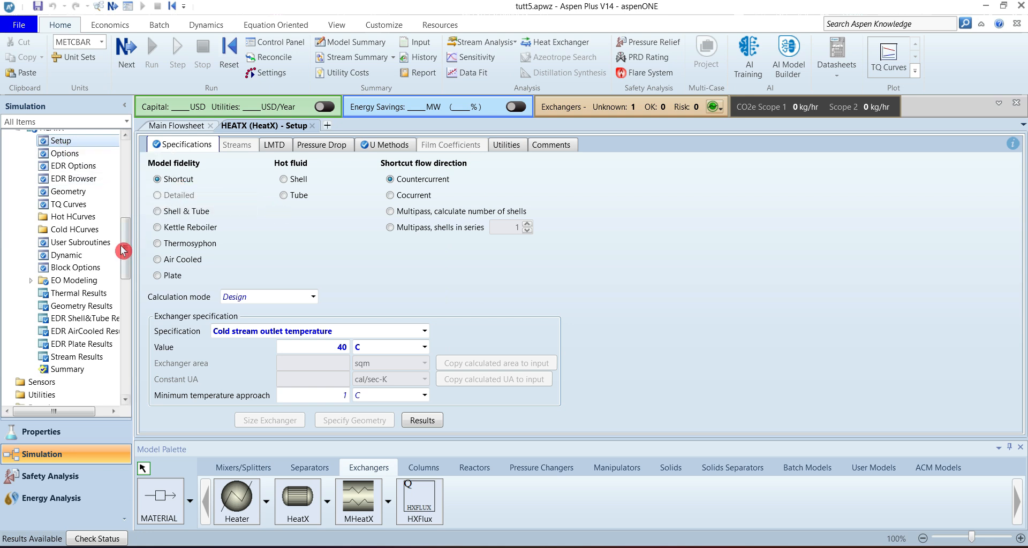
pyautogui.moveTo(125, 250); pyautogui.dragTo(125, 234)
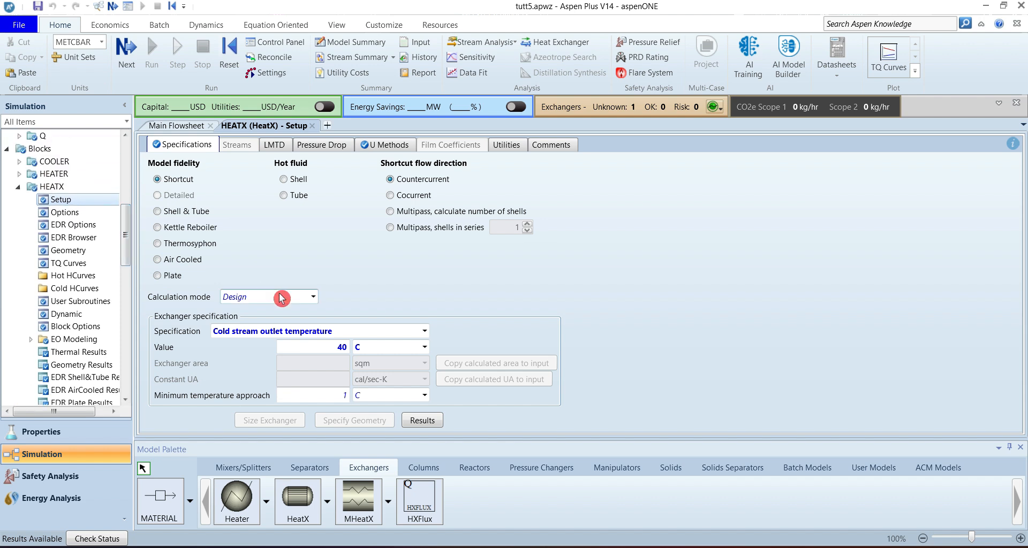
pyautogui.click(310, 296)
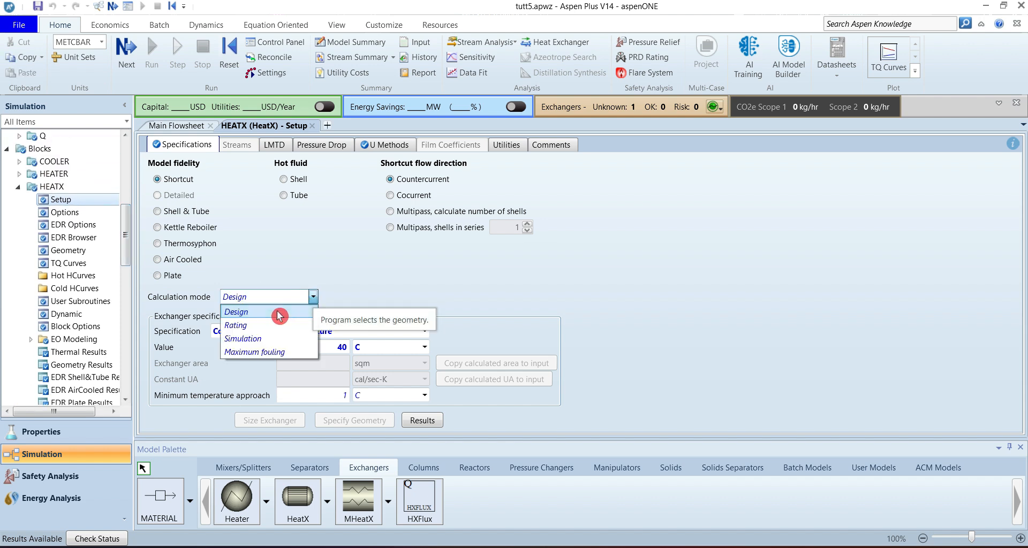
pyautogui.click(256, 325)
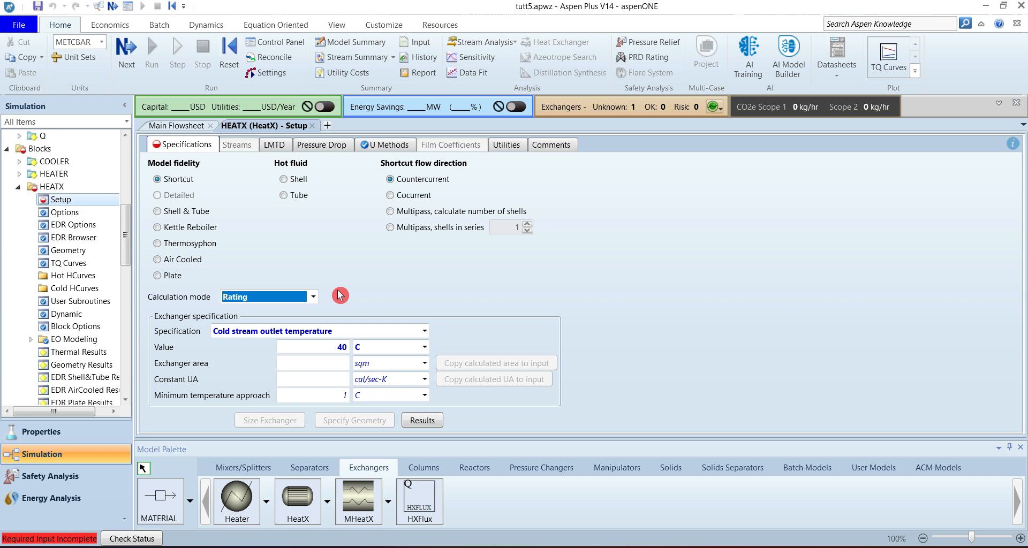
pyautogui.click(314, 363)
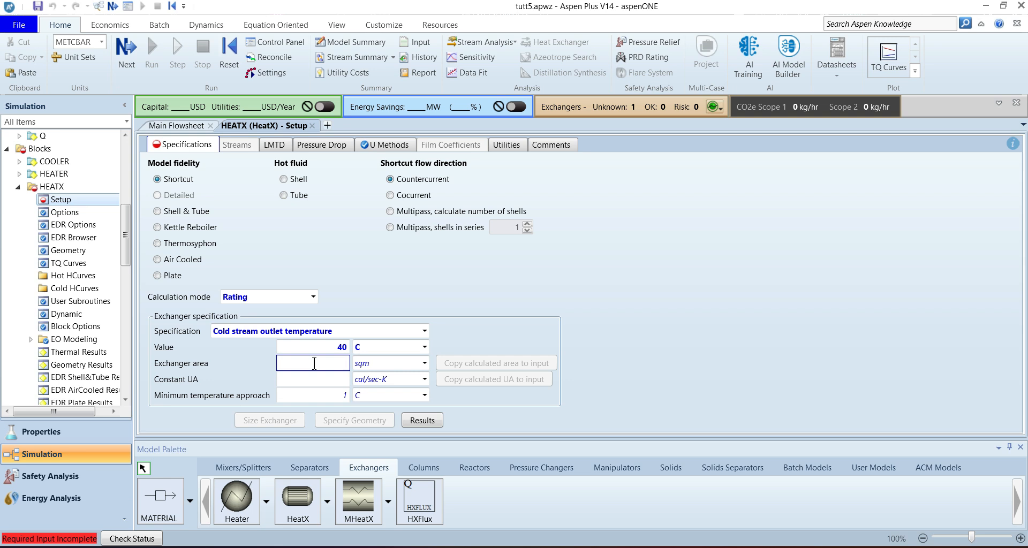
pyautogui.write('60')
pyautogui.click(565, 336)
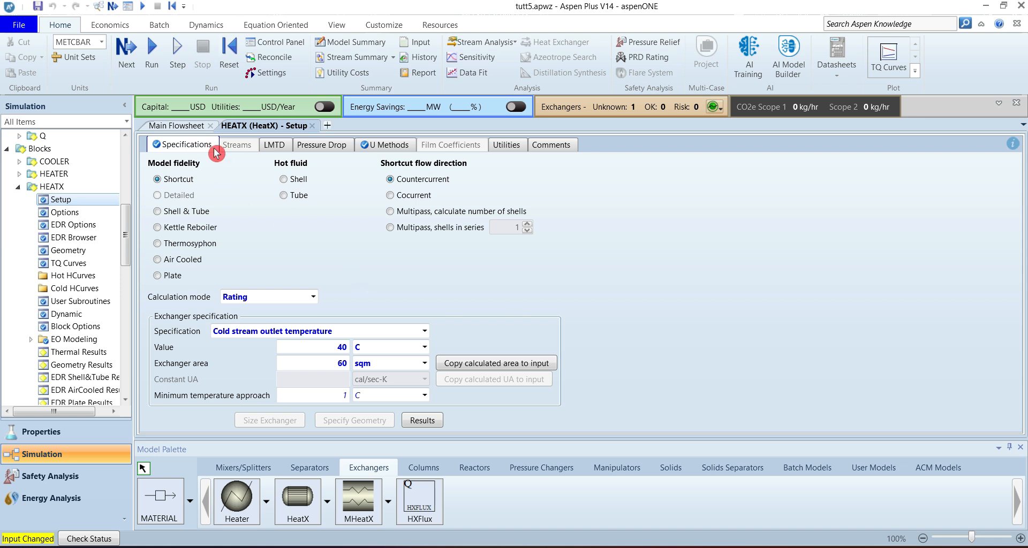
# Run the rating case and review the required and actual exchanger areas in the HEATX exchanger details.
pyautogui.click(155, 60)
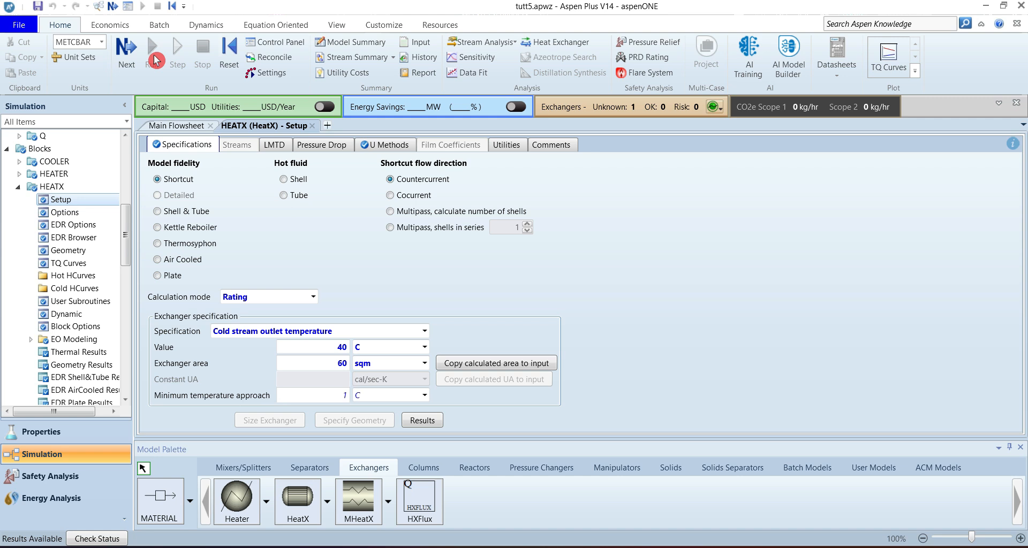
pyautogui.click(71, 352)
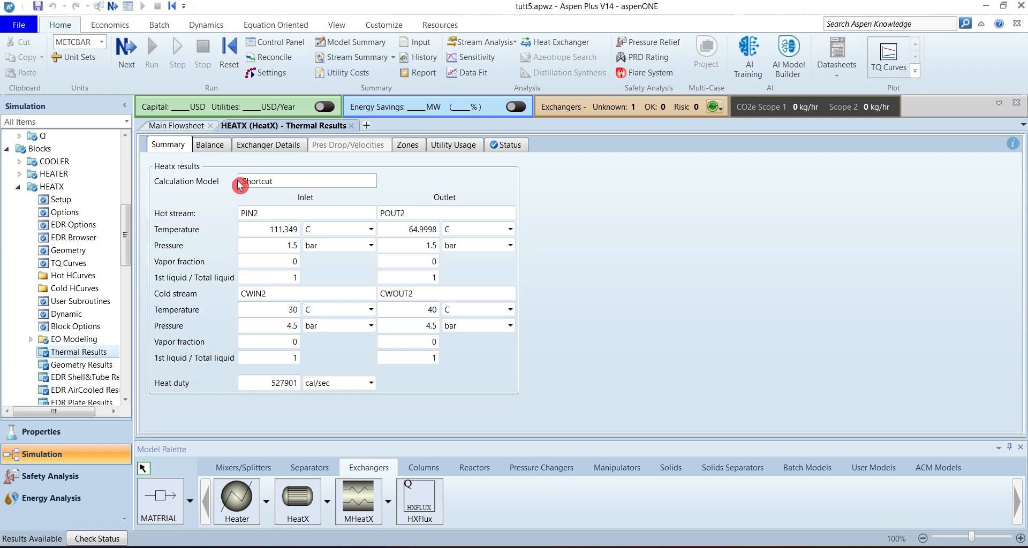
pyautogui.click(279, 149)
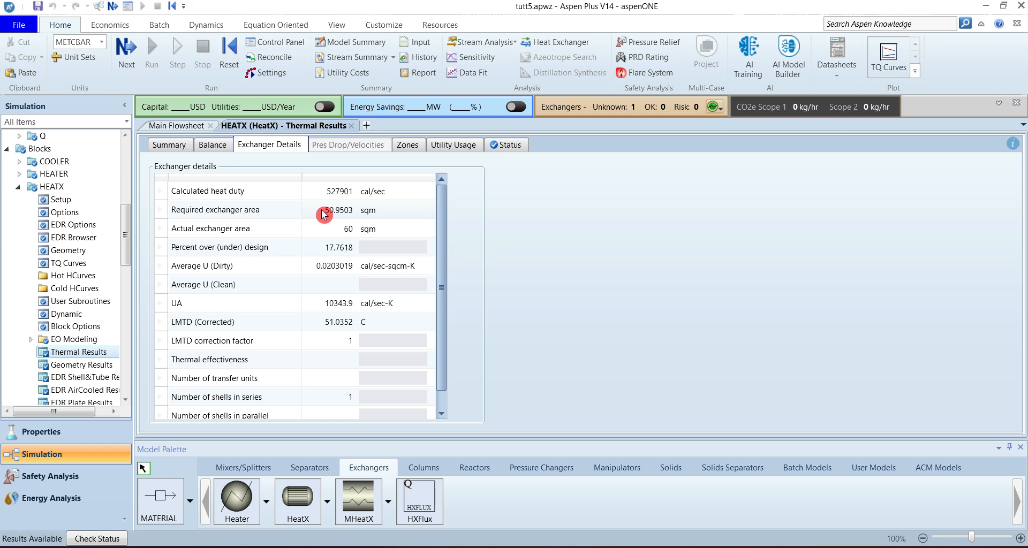
pyautogui.click(320, 230)
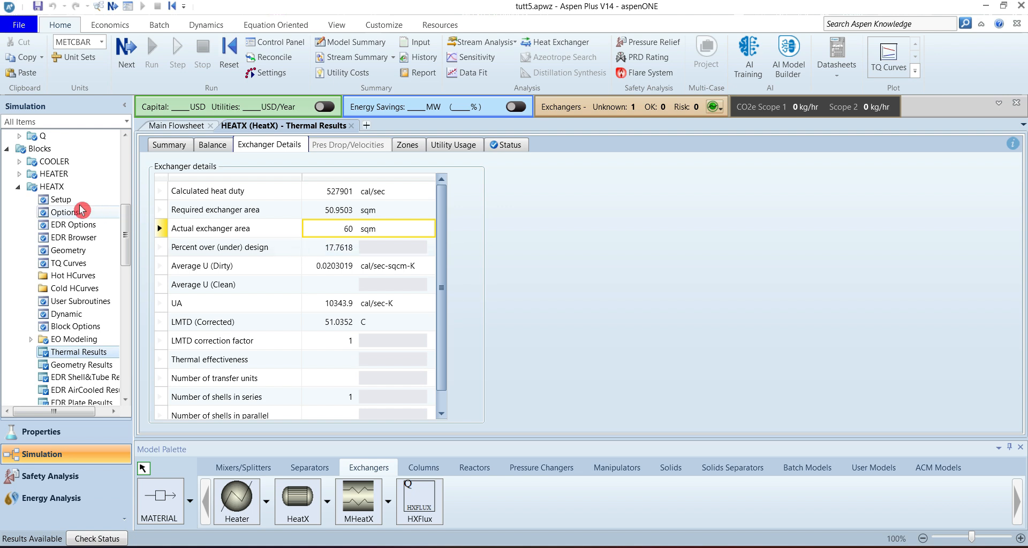
# Change the HEATX calculation mode to Simulation in the block's setup specifications.
pyautogui.click(67, 200)
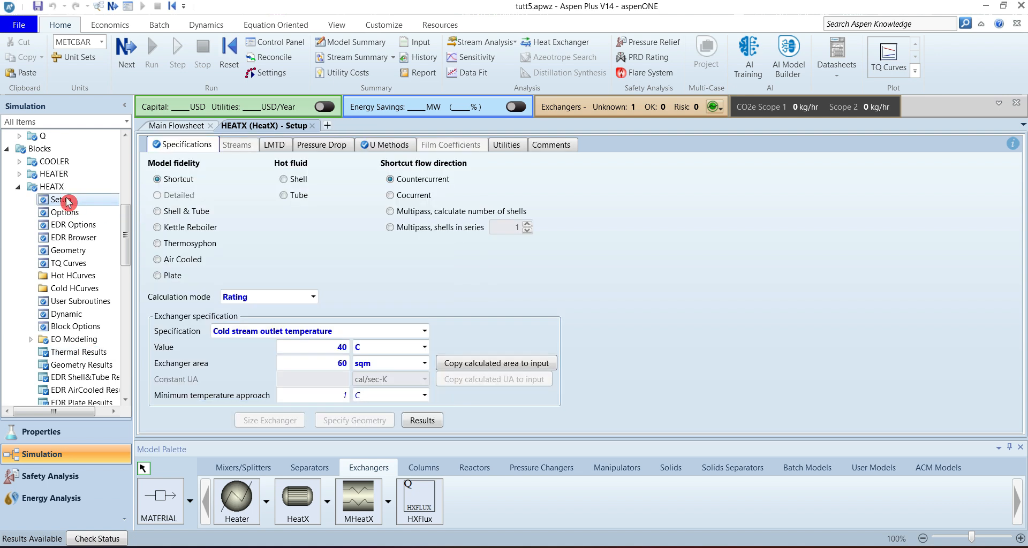
pyautogui.click(313, 298)
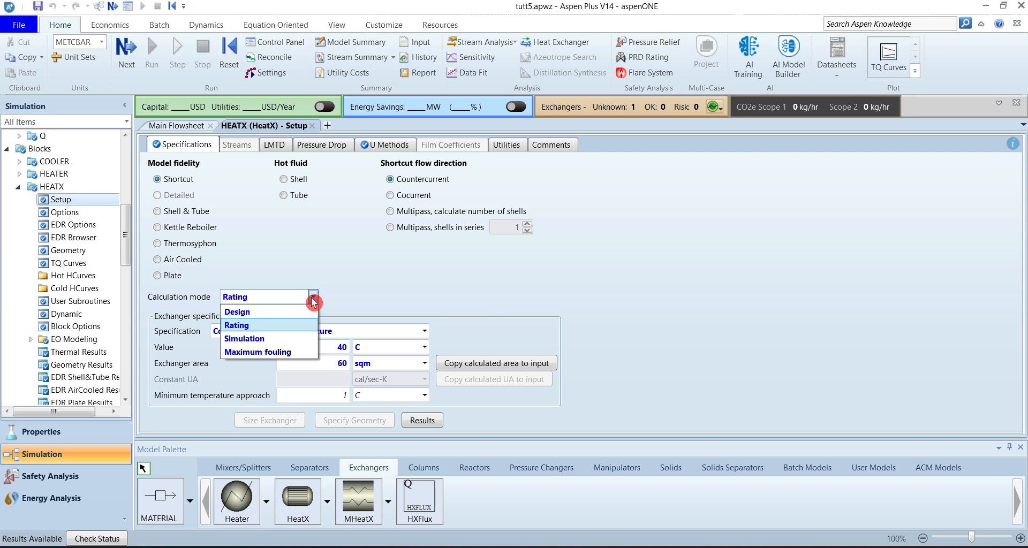
pyautogui.click(255, 338)
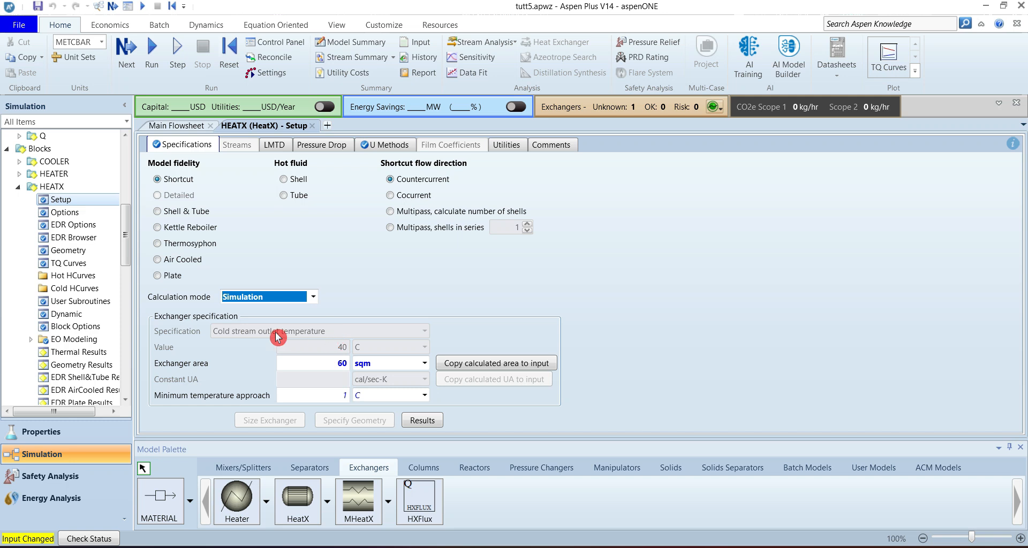
# Run the Simulation-mode case and check the hot stream outlet temperature in the HEATX thermal results summary.
pyautogui.click(153, 57)
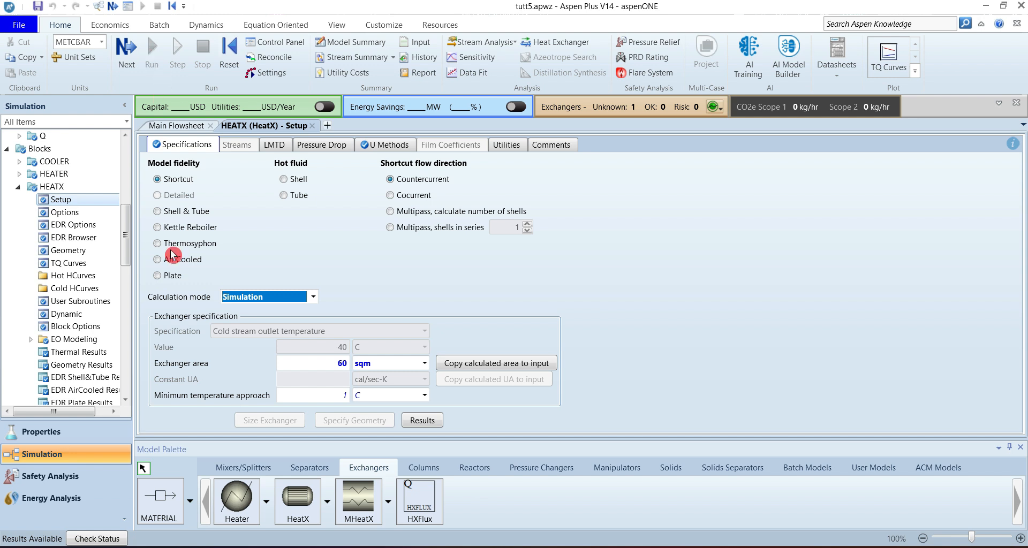
pyautogui.click(88, 353)
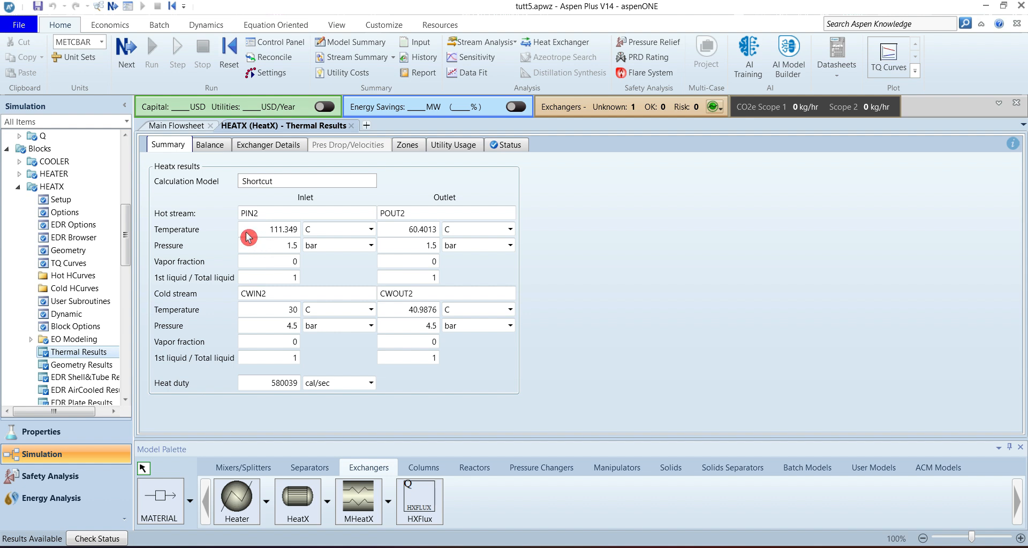
pyautogui.click(385, 234)
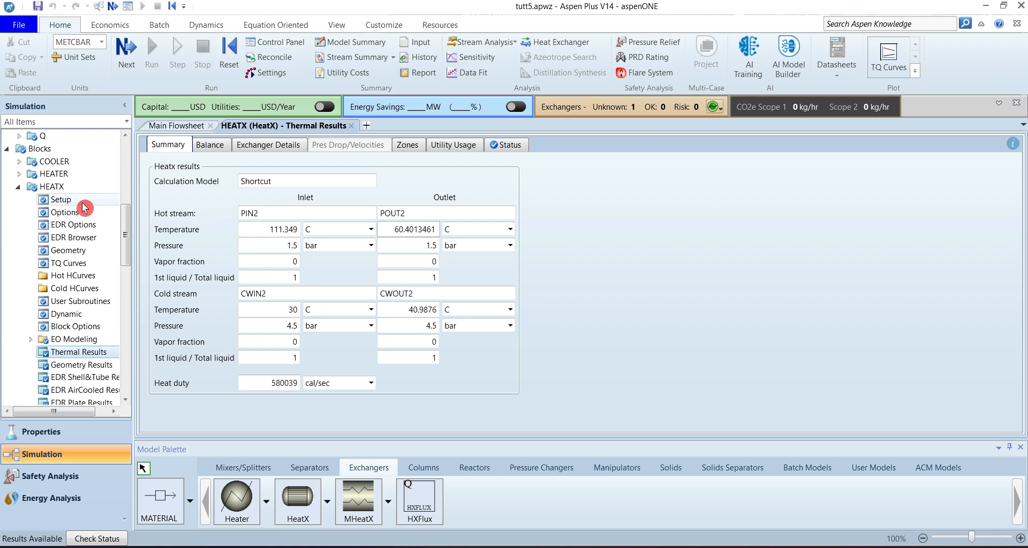
# Set the HEATX calculation mode back to Design in the block's setup specifications.
pyautogui.click(64, 202)
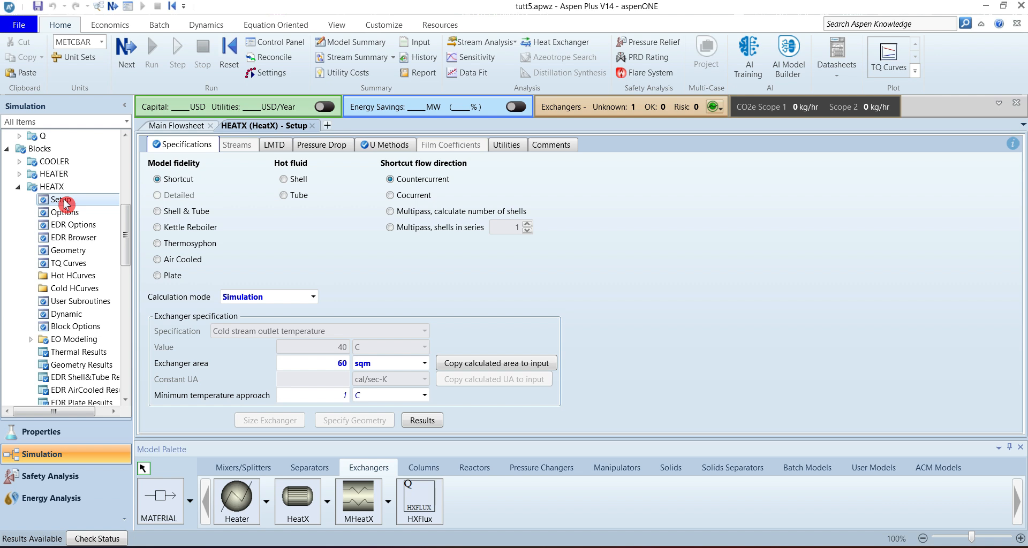
pyautogui.click(63, 199)
pyautogui.click(312, 298)
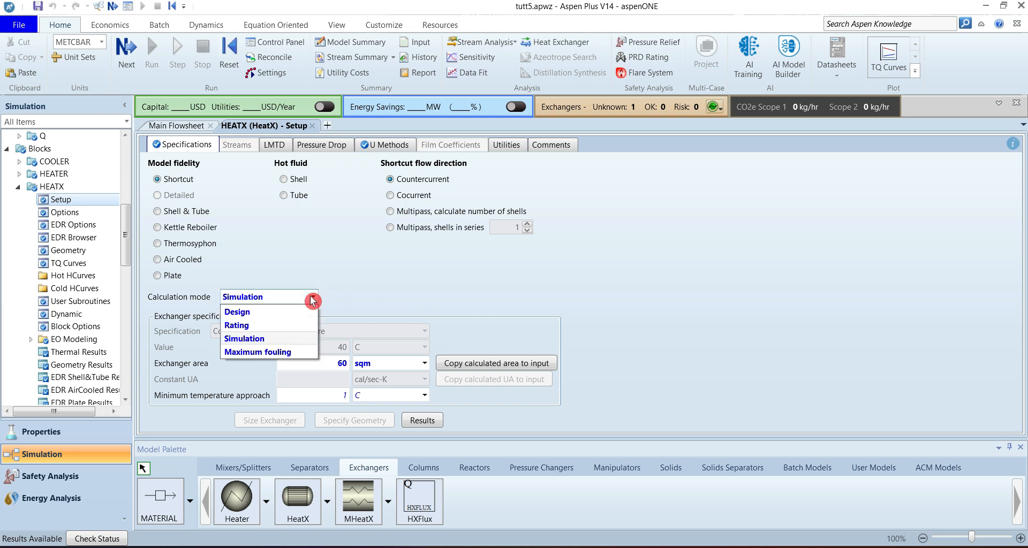
pyautogui.click(267, 316)
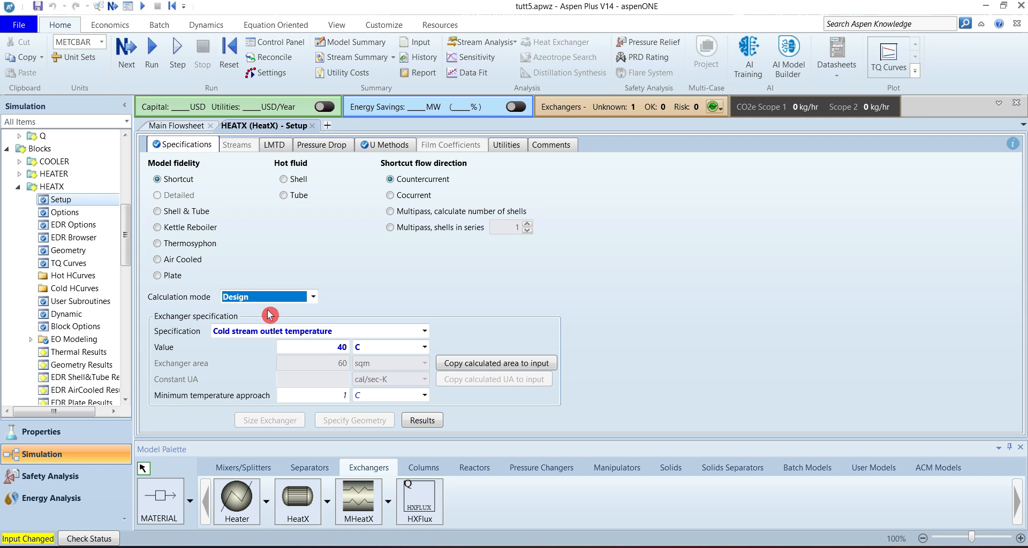
# Delete the HEATER and COOLER blocks with their CWIN, CWOUT, PIN, POUT and Q streams from the main flowsheet.
pyautogui.click(174, 129)
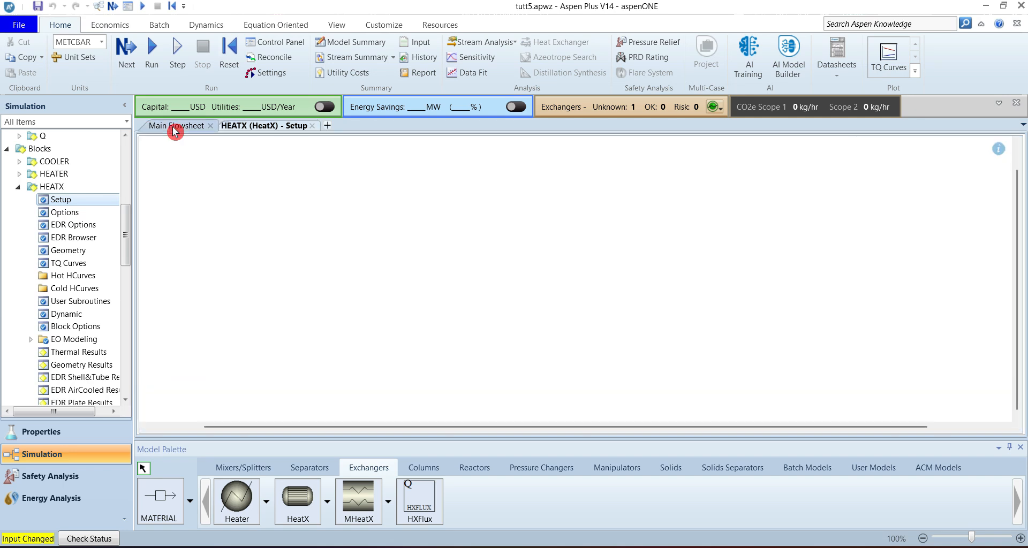
pyautogui.scroll(-2, 602, 241)
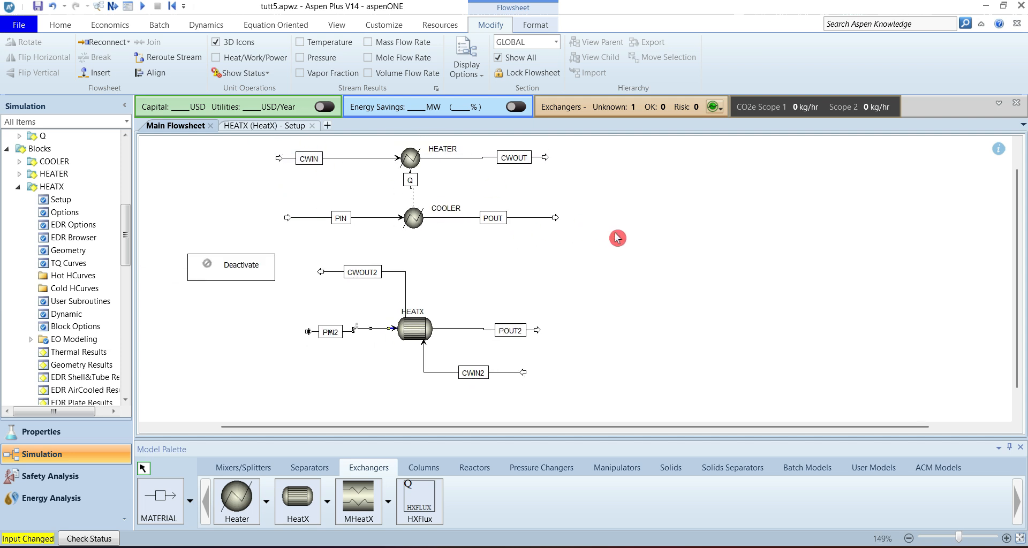
pyautogui.moveTo(594, 238); pyautogui.dragTo(247, 143)
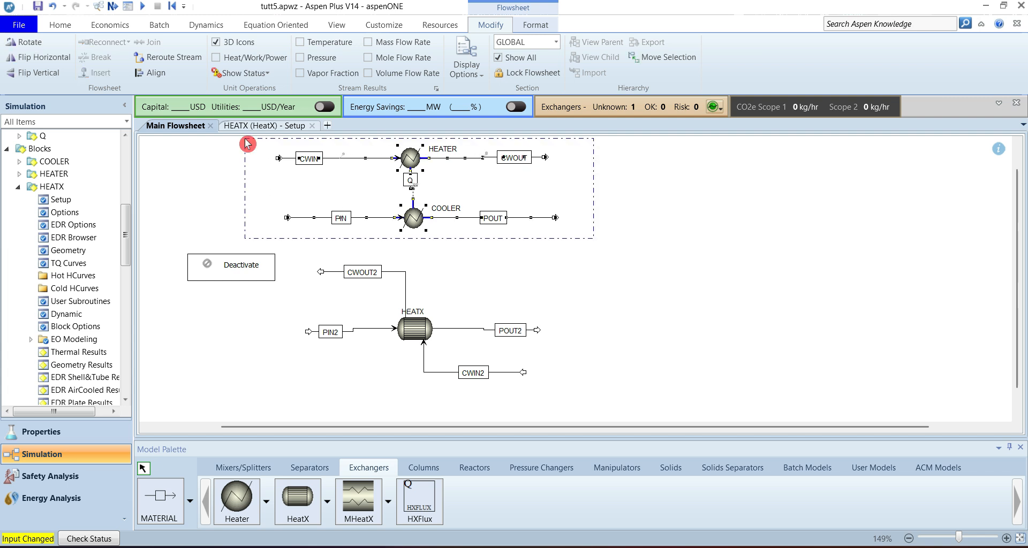
pyautogui.press('Delete')
pyautogui.press('Return')
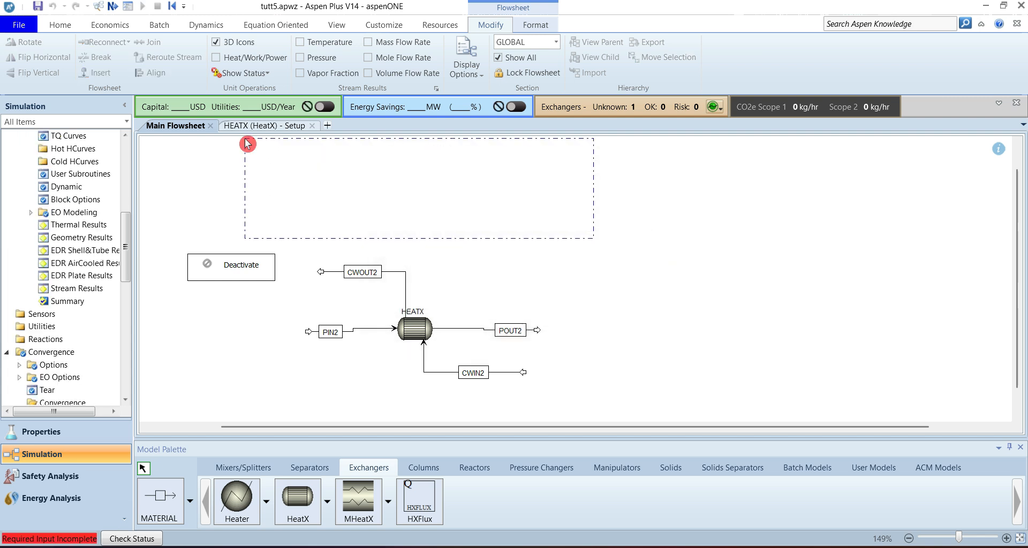
pyautogui.click(693, 245)
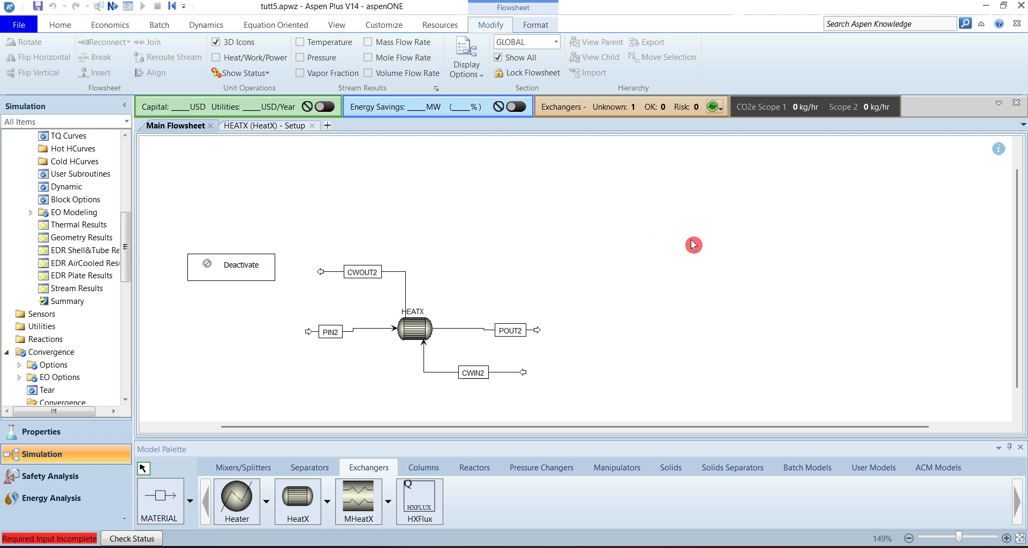
# Delete the leftover DS-1 design spec and close the Design Specs and HEATX setup forms.
pyautogui.moveTo(127, 220); pyautogui.dragTo(127, 287)
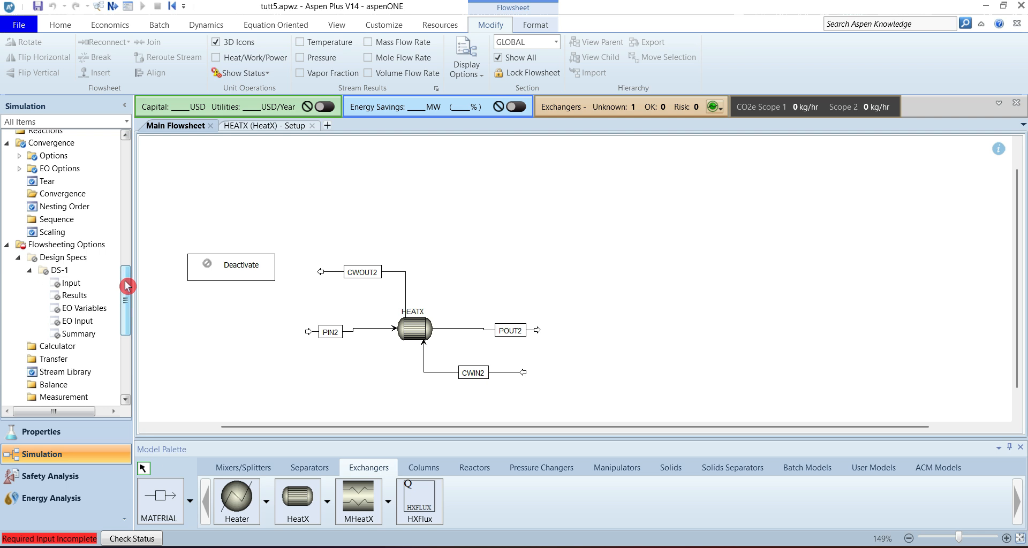
pyautogui.doubleClick(63, 257)
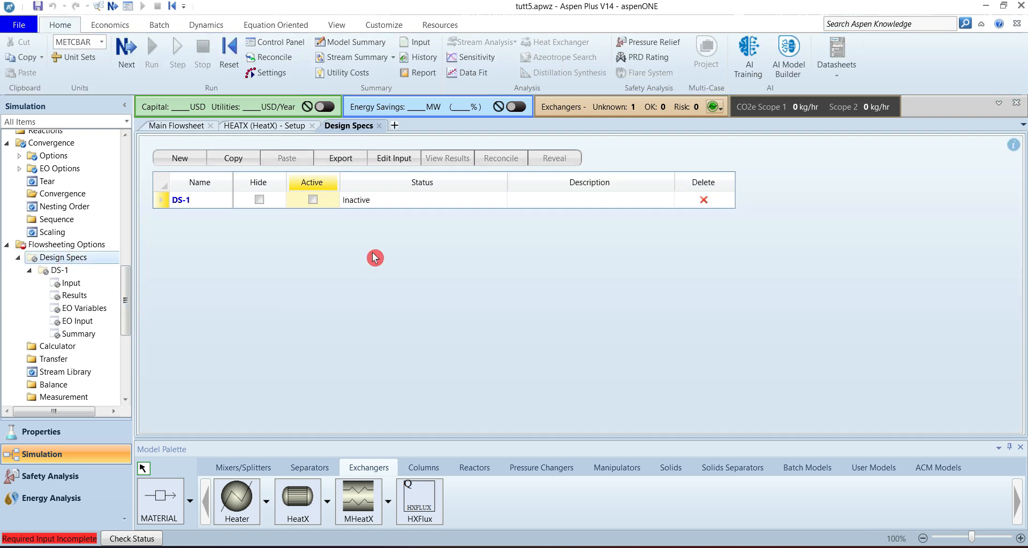
pyautogui.click(710, 205)
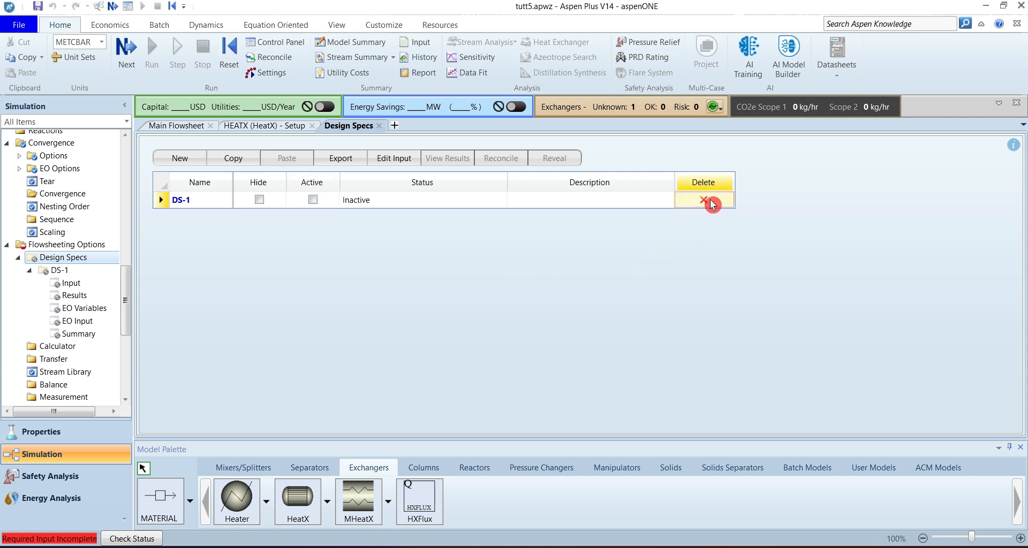
pyautogui.click(543, 297)
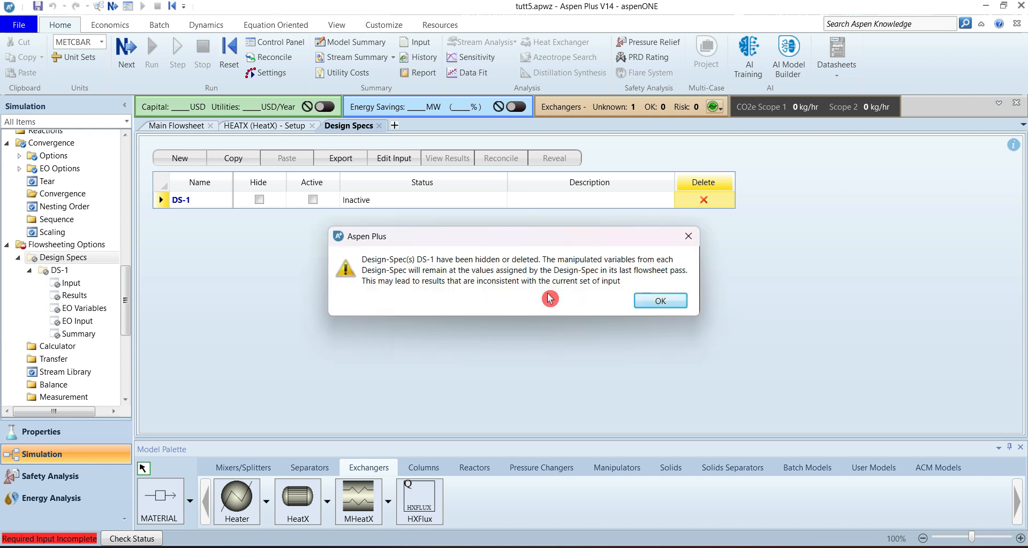
pyautogui.click(665, 300)
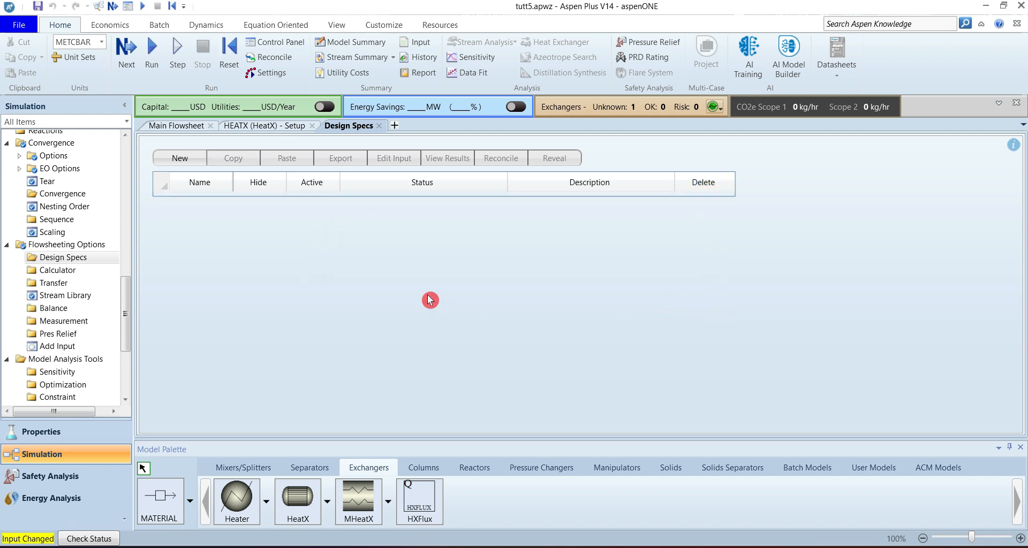
pyautogui.moveTo(126, 278); pyautogui.dragTo(161, 195)
pyautogui.click(379, 126)
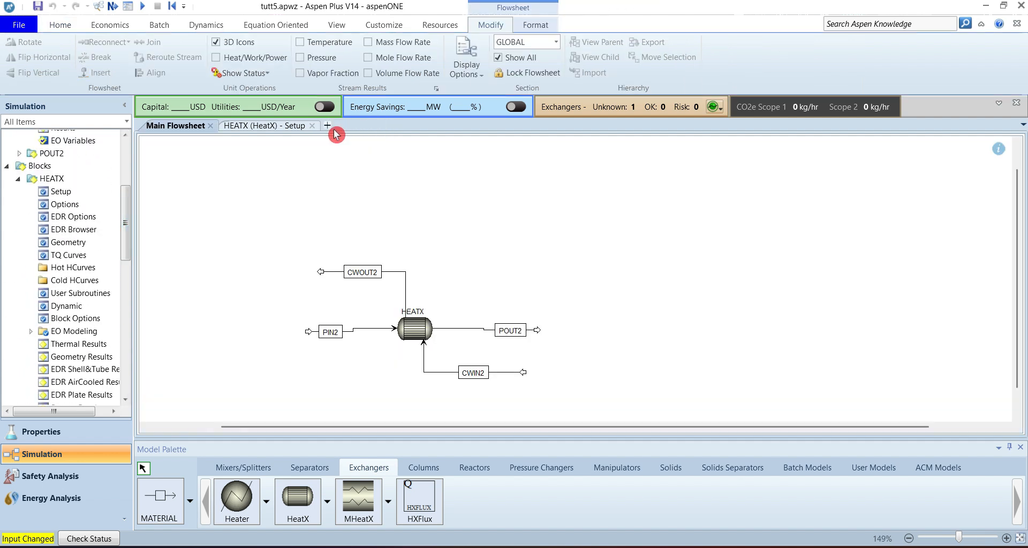
pyautogui.click(312, 126)
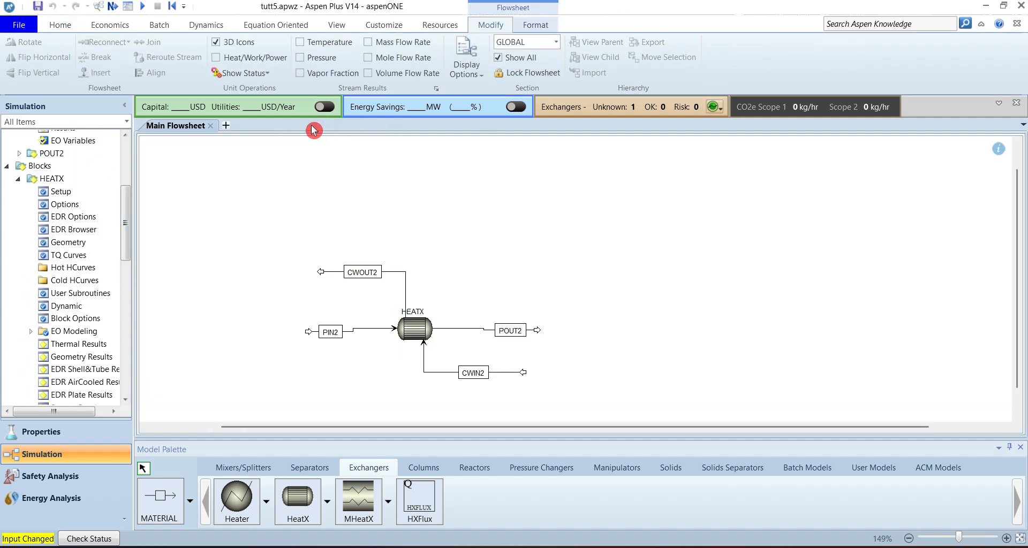
# Reinitialize the simulation to purge all results, and rerun the flowsheet with only the HEATX block.
pyautogui.click(172, 7)
pyautogui.click(450, 315)
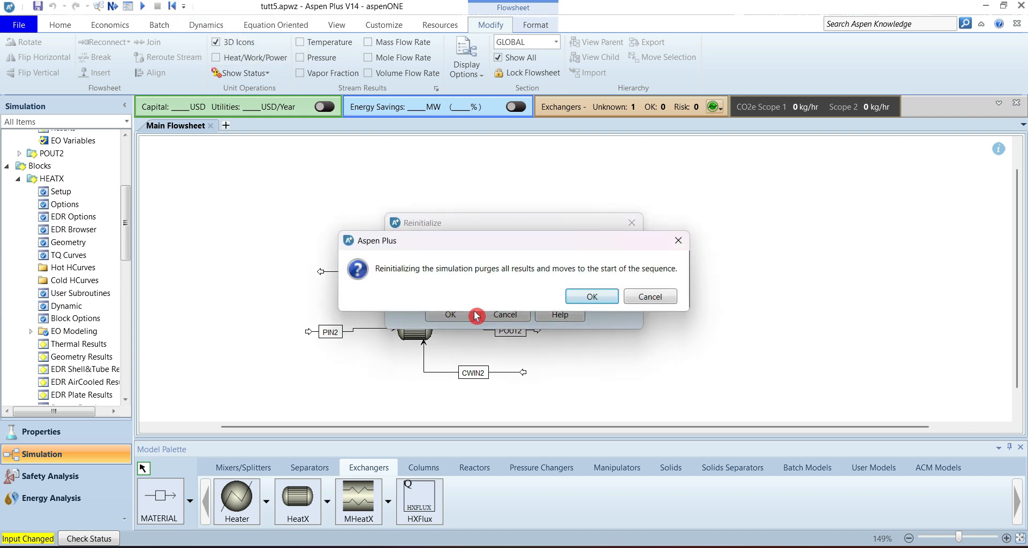
pyautogui.click(588, 297)
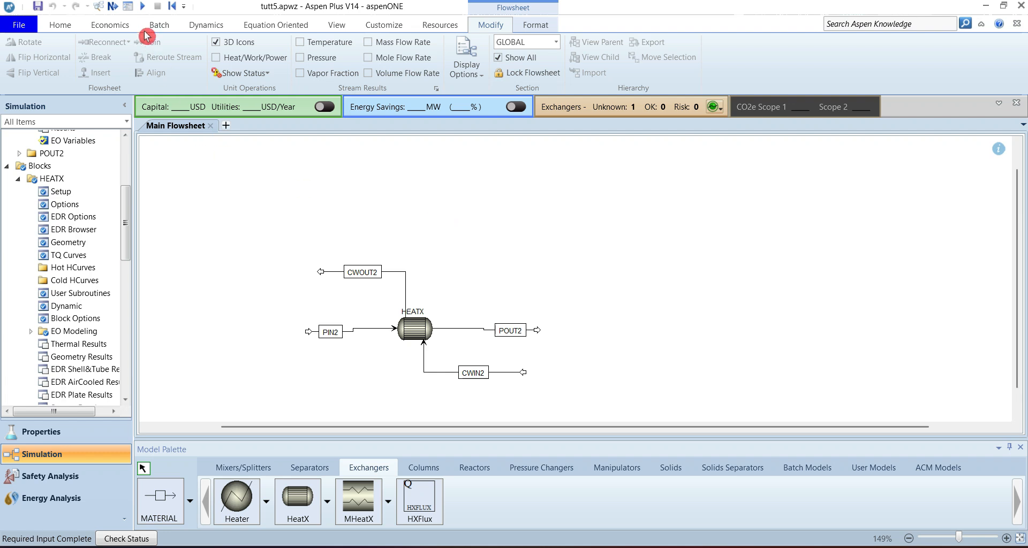
pyautogui.click(142, 6)
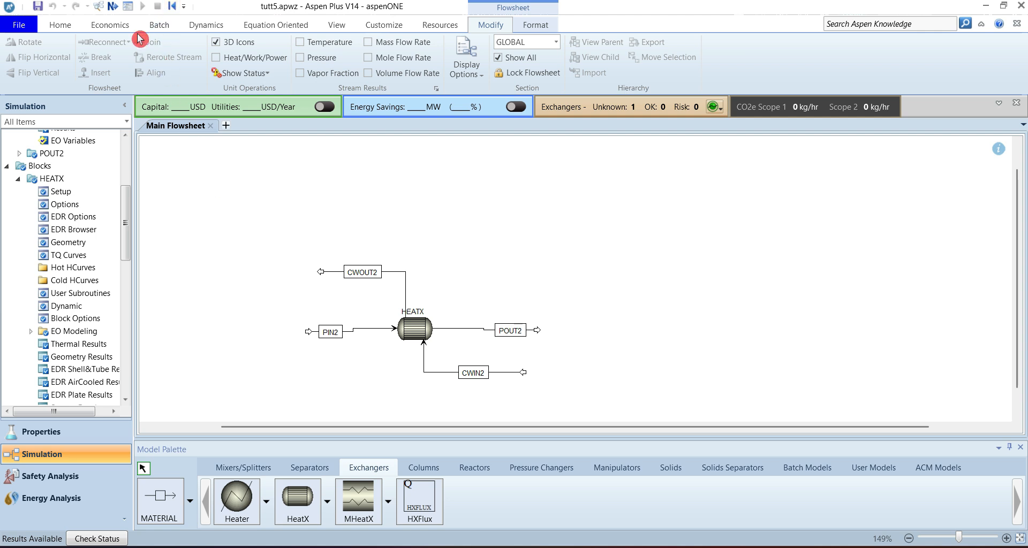
# Look at the rigorous exchanger conversion options offered for the Shell & Tube model fidelity in the HEATX specifications.
pyautogui.click(61, 24)
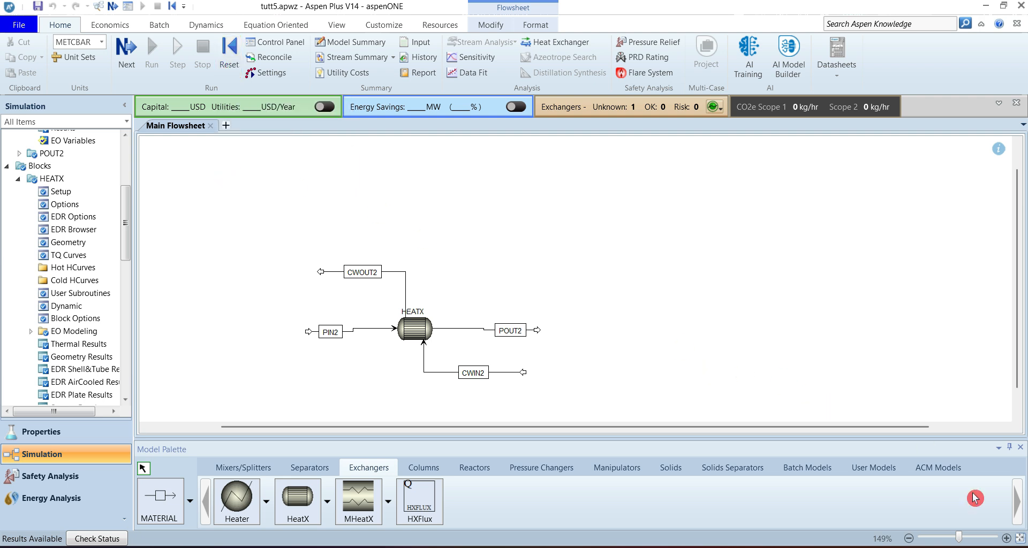
pyautogui.click(1018, 538)
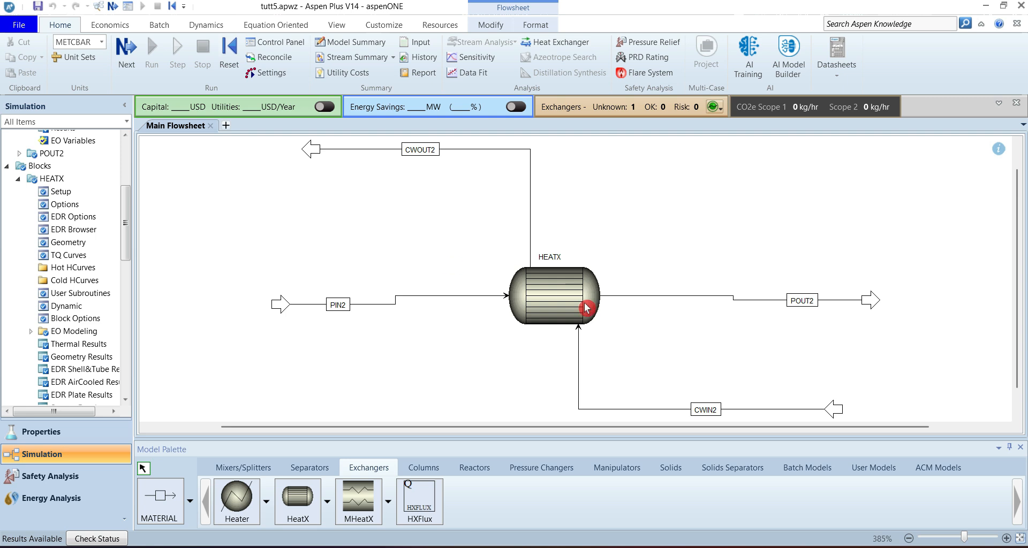
pyautogui.doubleClick(557, 298)
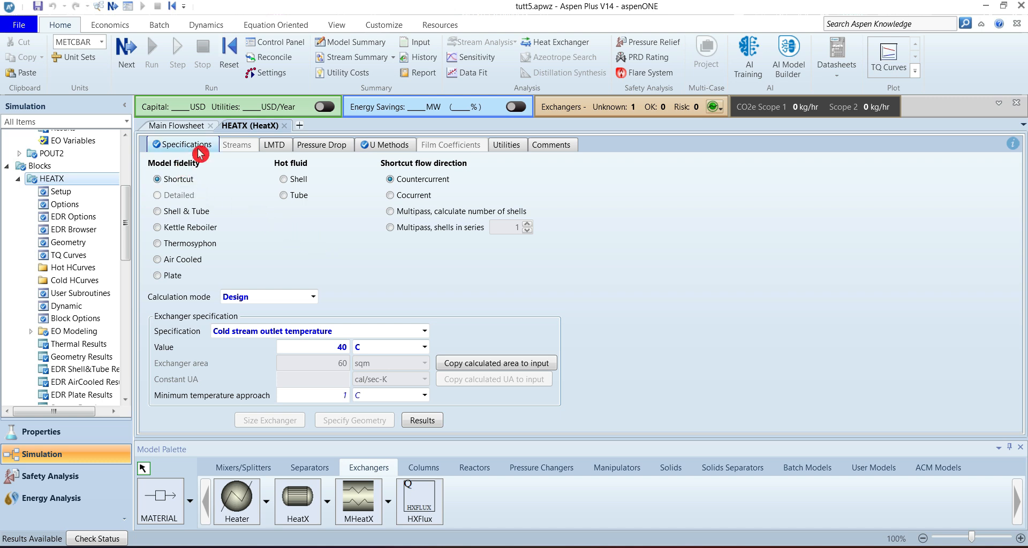
pyautogui.click(159, 213)
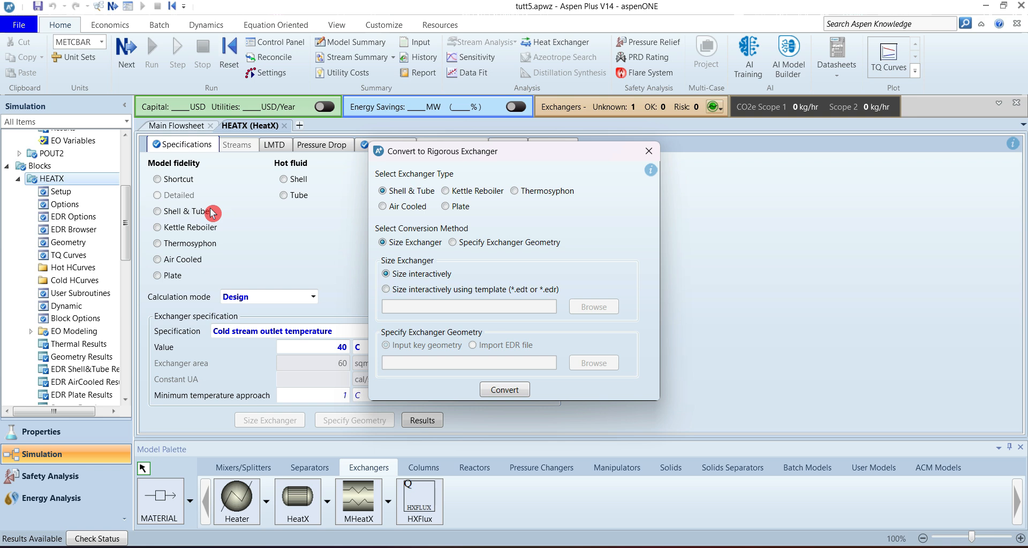
pyautogui.click(648, 151)
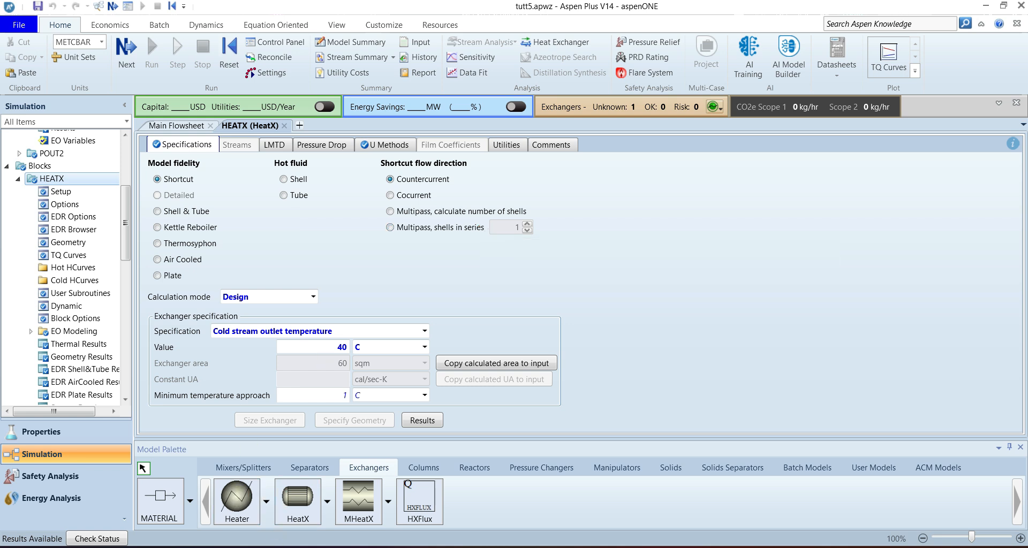
# Launch Aspen Exchanger Design and Rating V14.2.
pyautogui.press('super')
pyautogui.write('exchan')
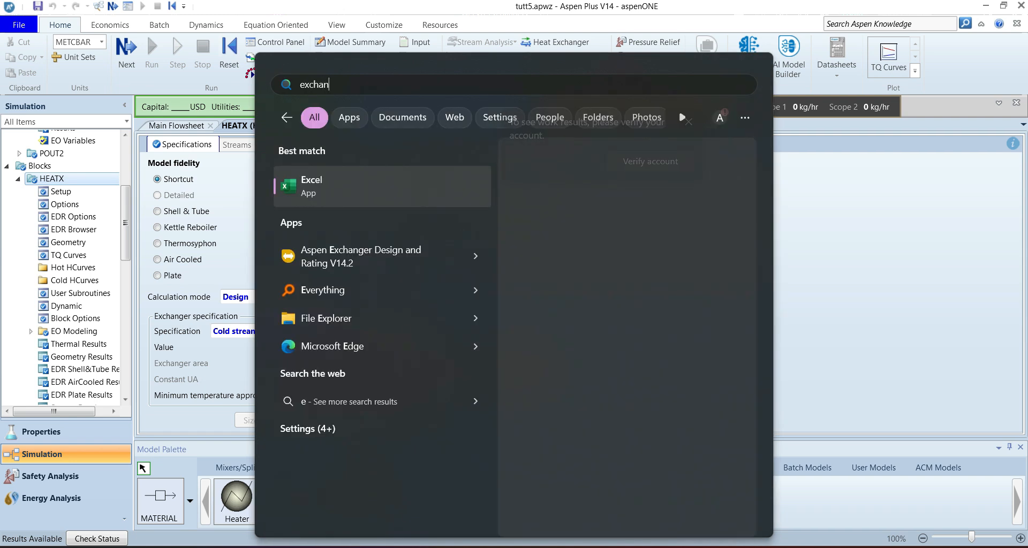
pyautogui.write('g')
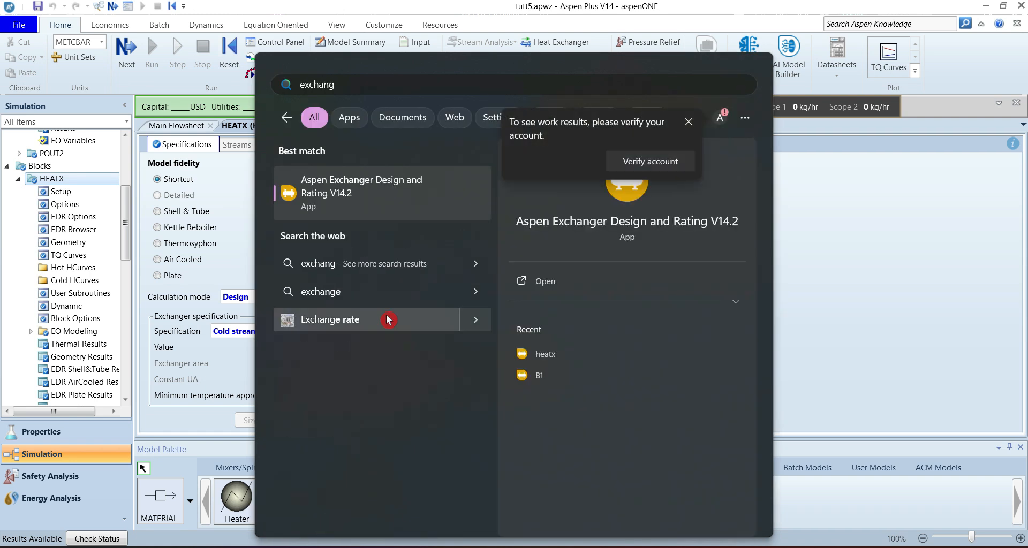
pyautogui.click(370, 200)
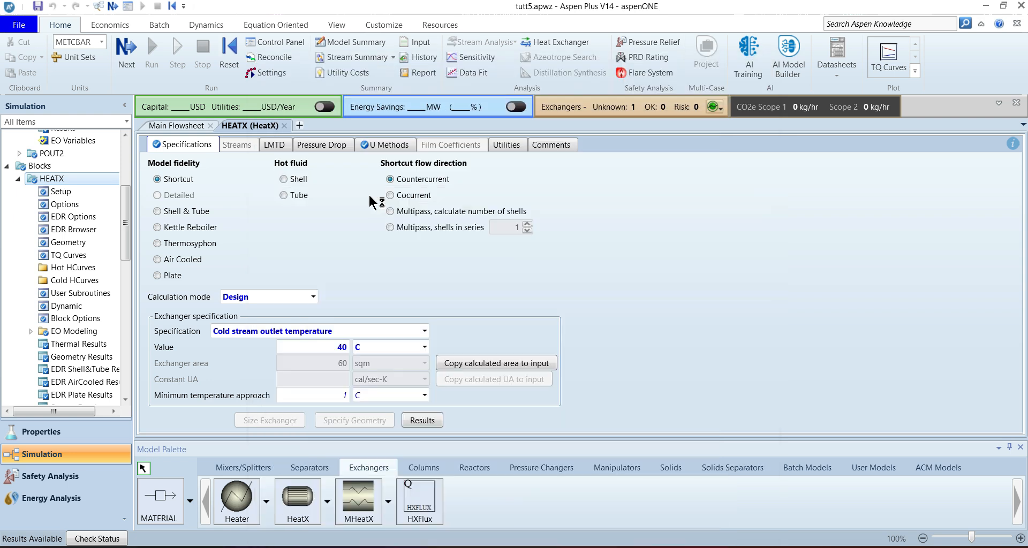
pyautogui.click(370, 201)
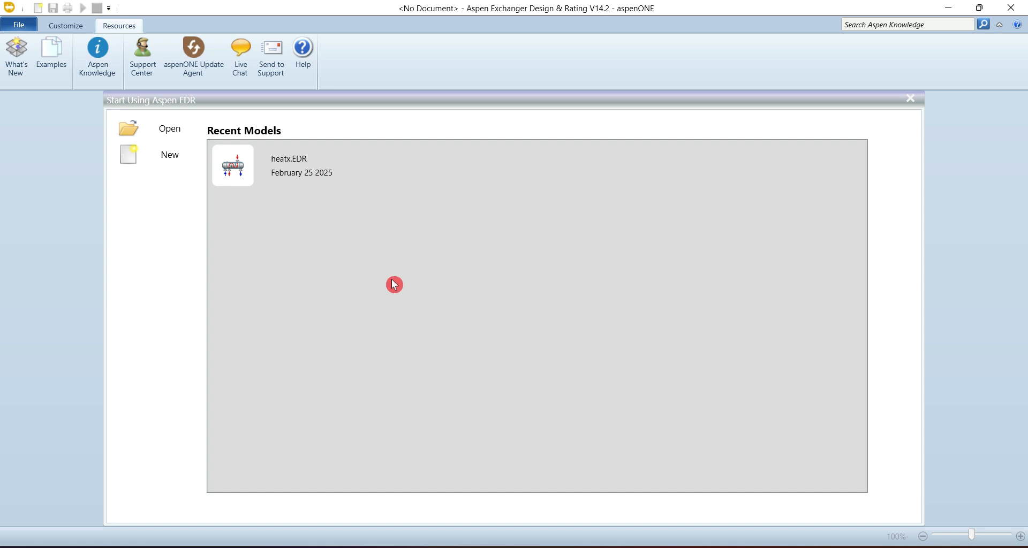
# Create a new Shell & Tube exchanger model.
pyautogui.click(160, 161)
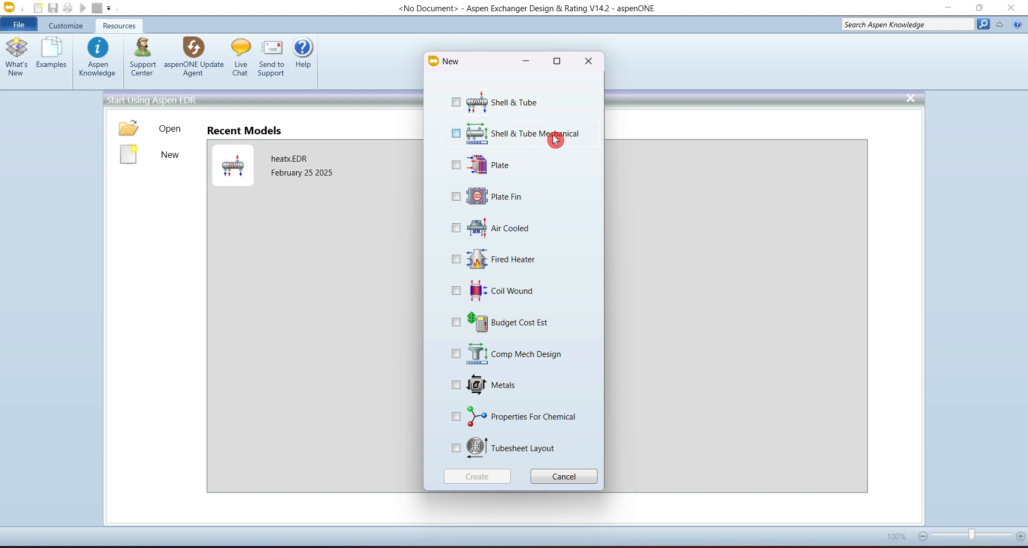
pyautogui.click(511, 107)
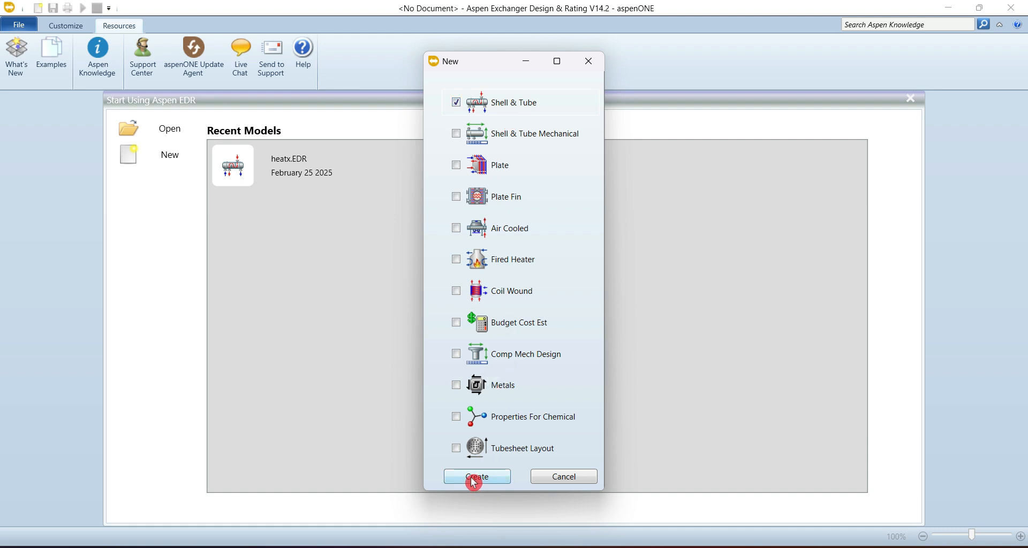
pyautogui.click(473, 478)
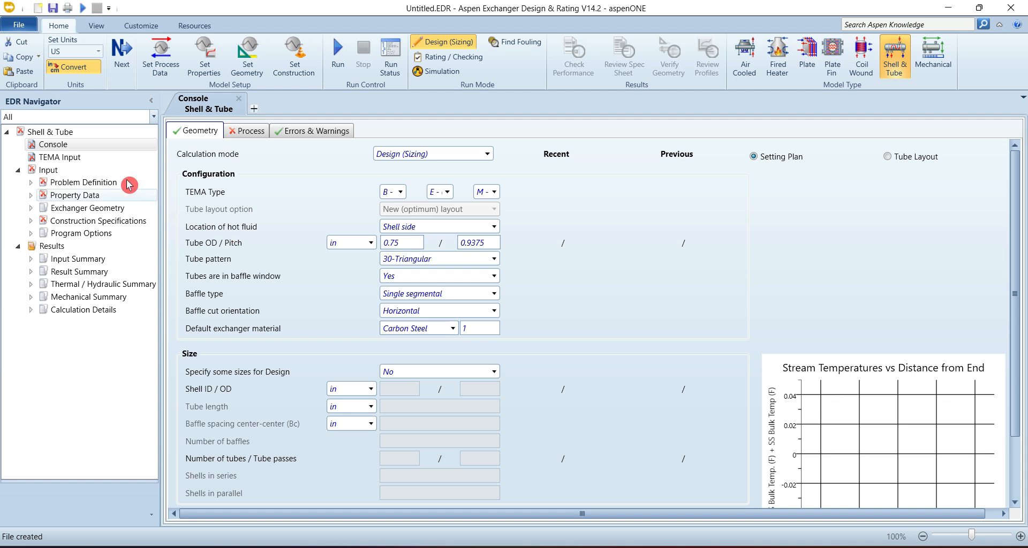
# Start an import from Aspen Plus V14.0 and open the tutt5 simulation file as its source.
pyautogui.click(21, 27)
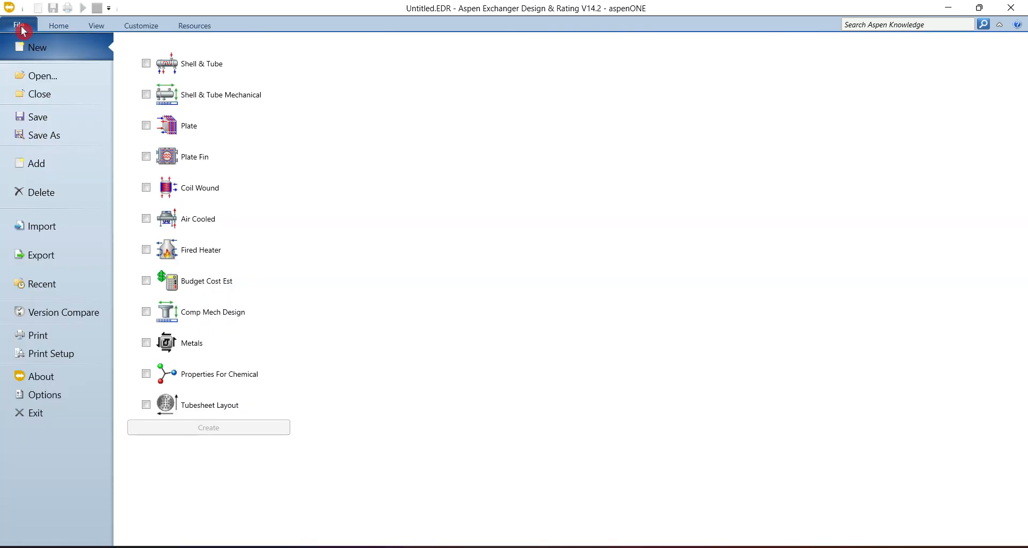
pyautogui.click(62, 234)
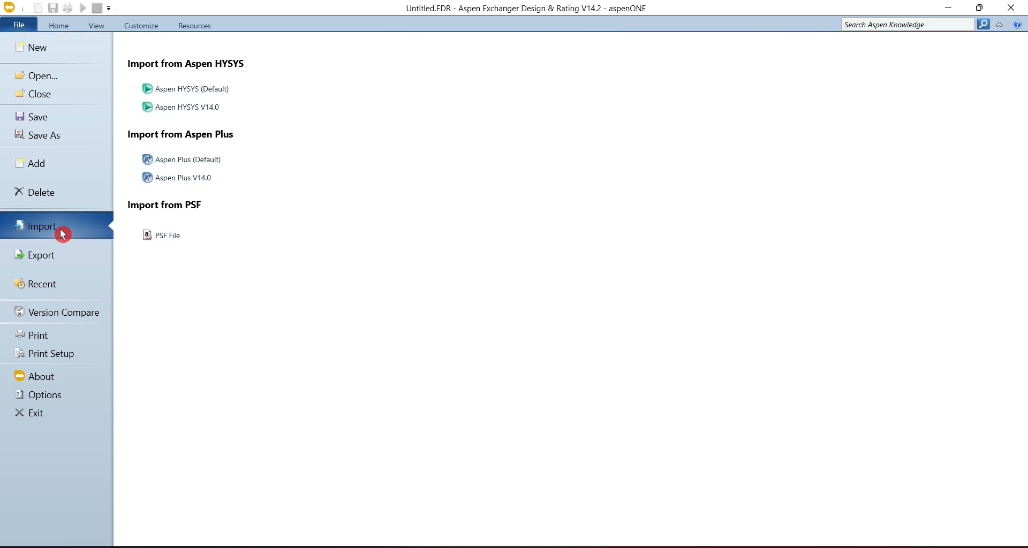
pyautogui.click(218, 179)
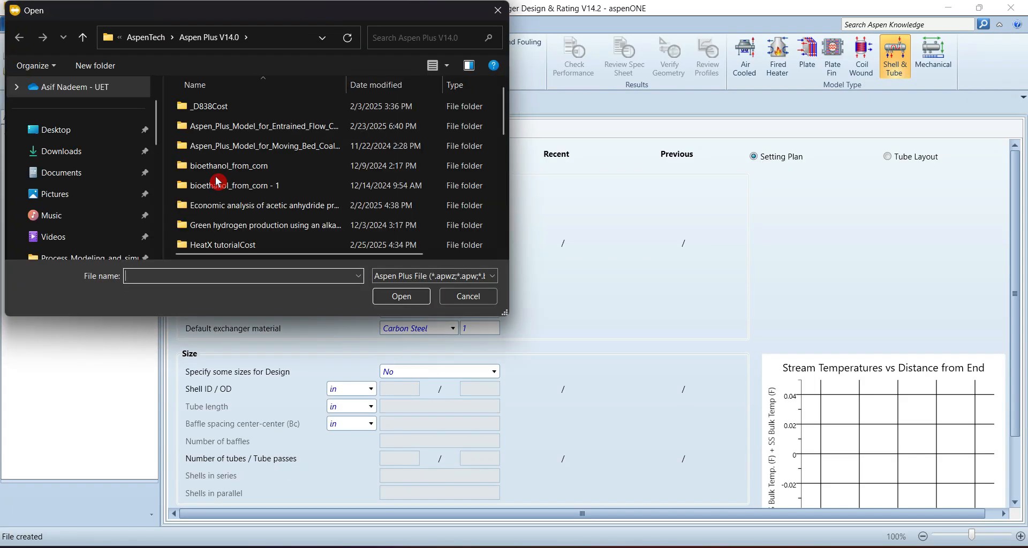
pyautogui.moveTo(504, 314); pyautogui.dragTo(716, 449)
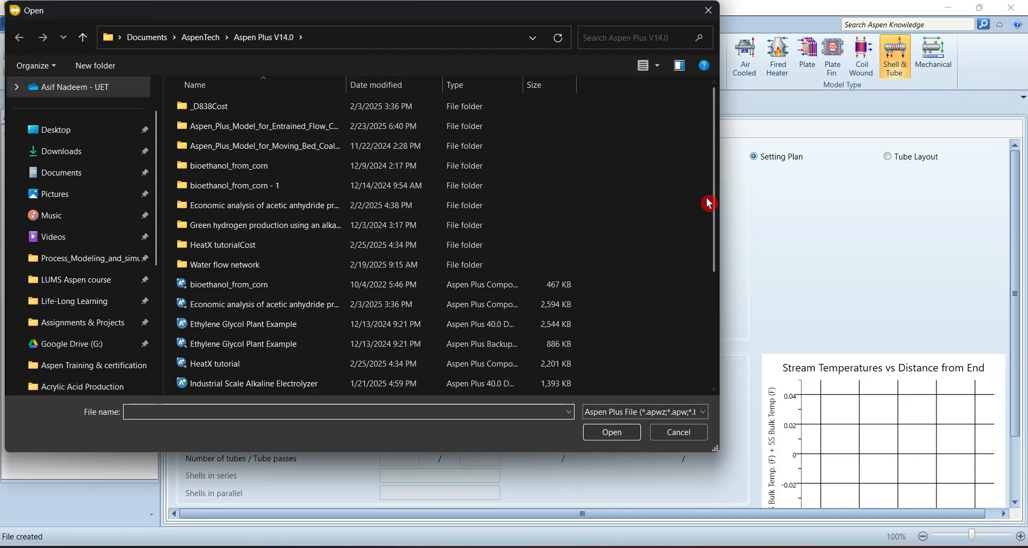
pyautogui.moveTo(716, 166); pyautogui.dragTo(713, 289)
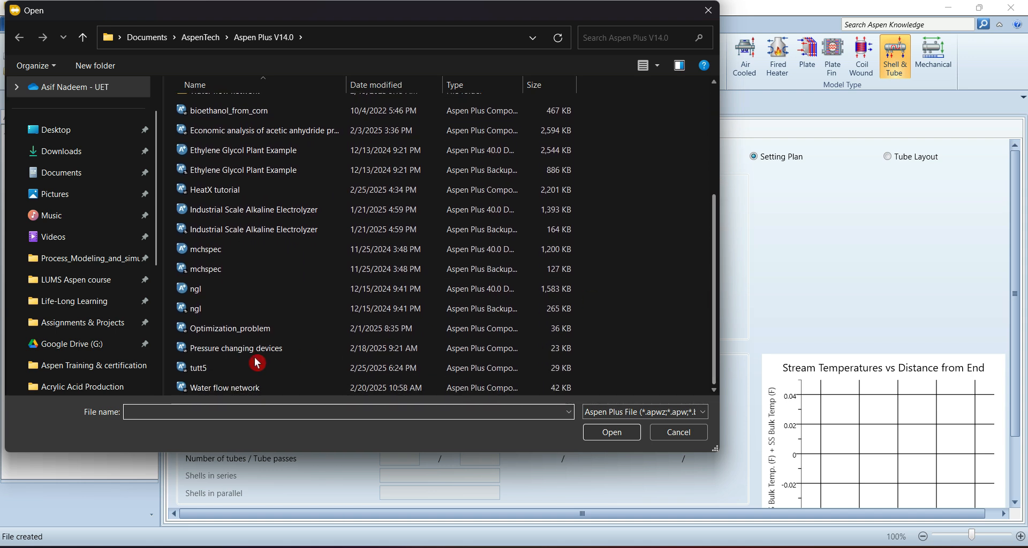
pyautogui.click(206, 374)
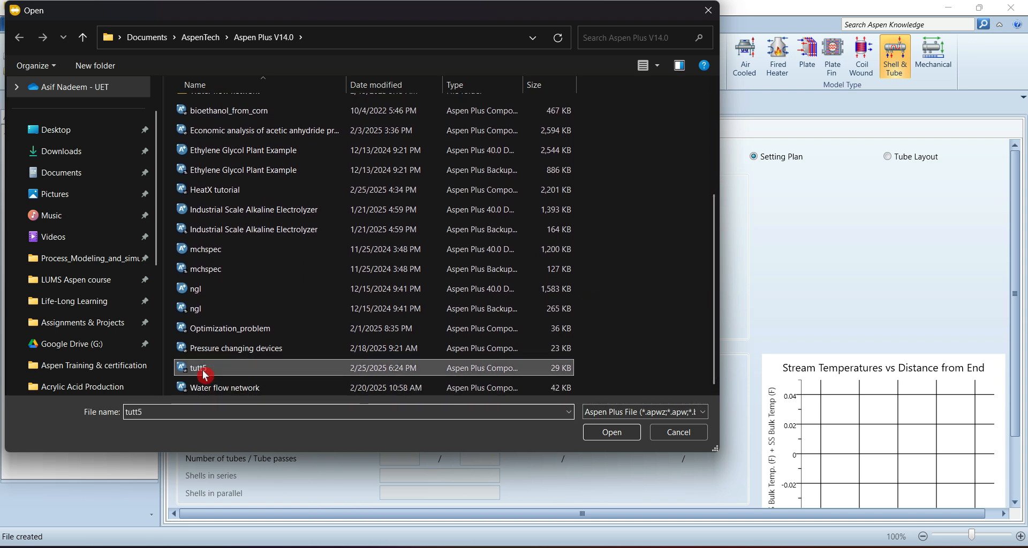
pyautogui.click(612, 434)
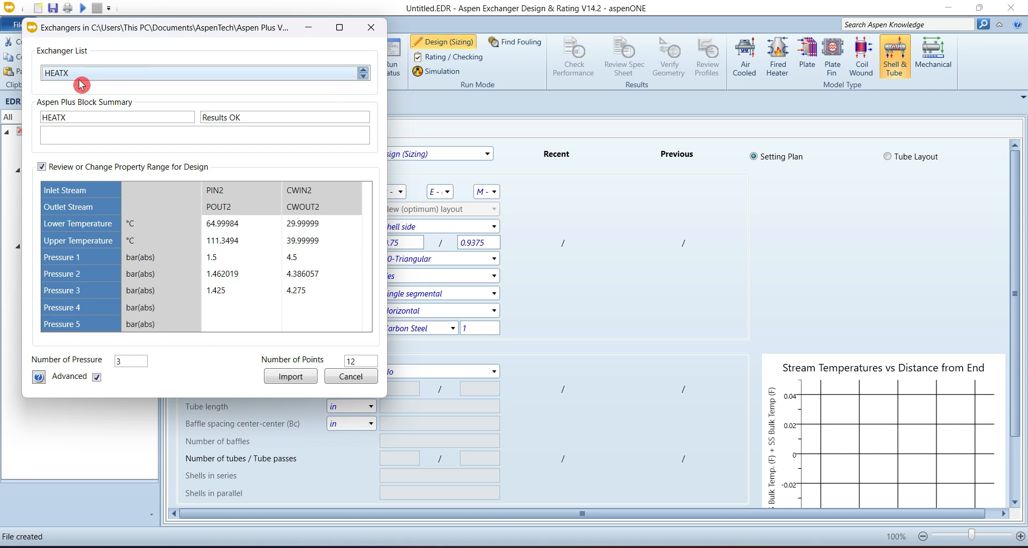
# Import the HEATX block's data with PIN2 on the hot side and CWIN2 on the cold side, using all properties.
pyautogui.click(289, 382)
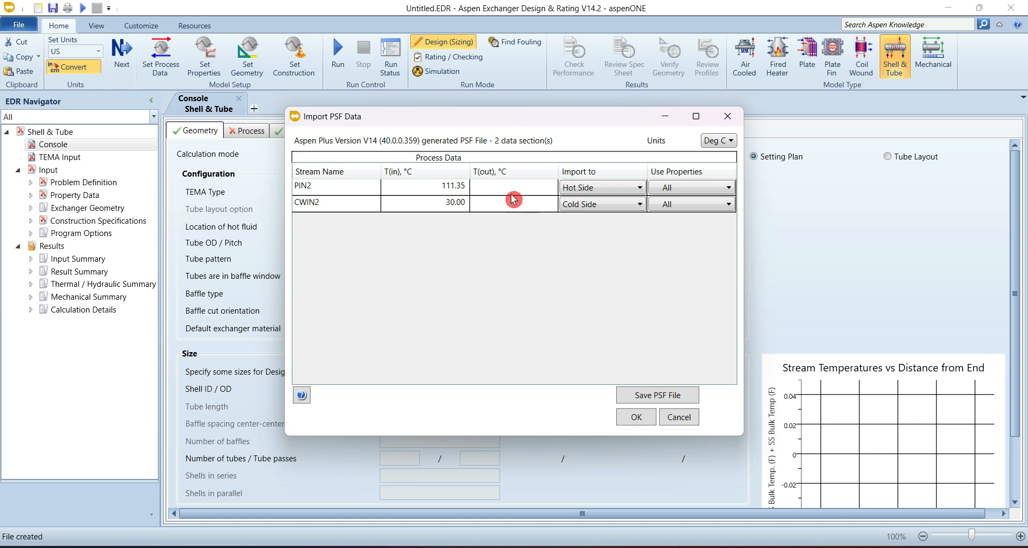
pyautogui.moveTo(428, 124); pyautogui.dragTo(301, 140)
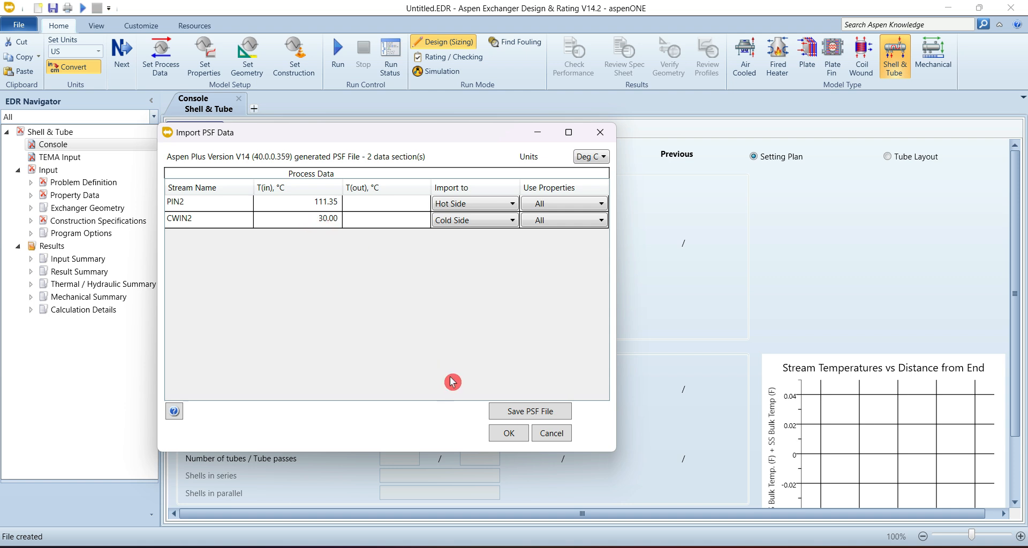
pyautogui.click(505, 434)
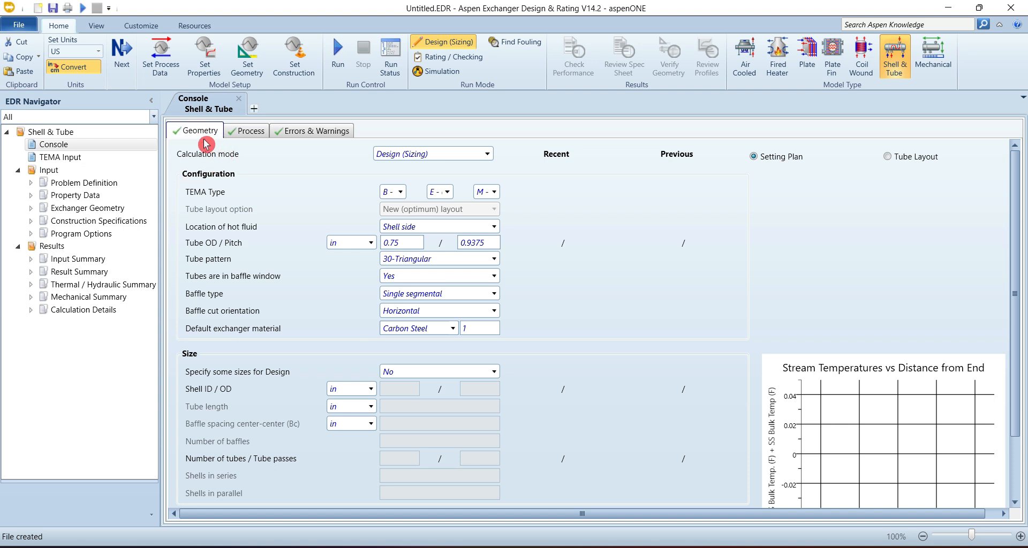
# Show the imported process conditions in the Shell & Tube console and set the unit system to SI.
pyautogui.click(243, 132)
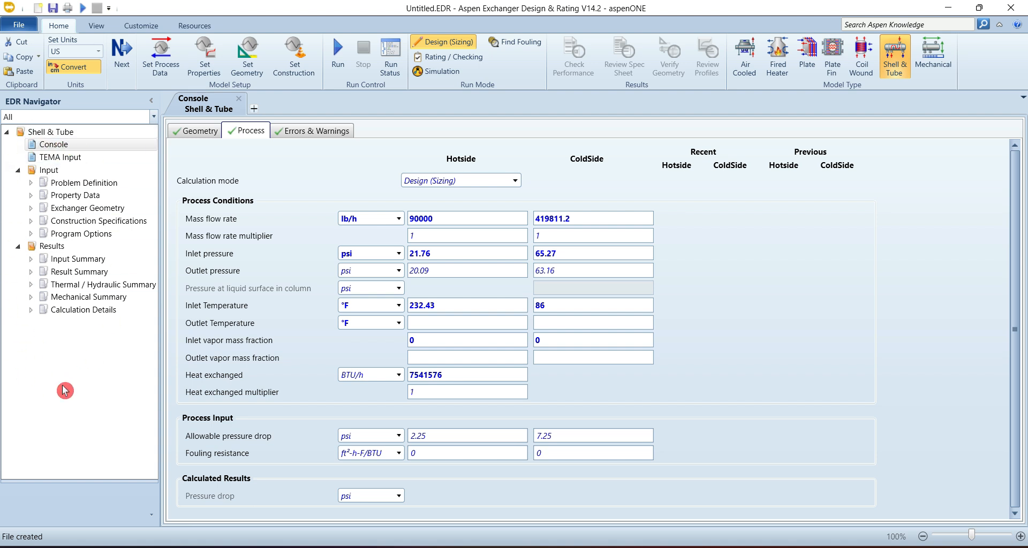
pyautogui.click(256, 137)
pyautogui.click(99, 52)
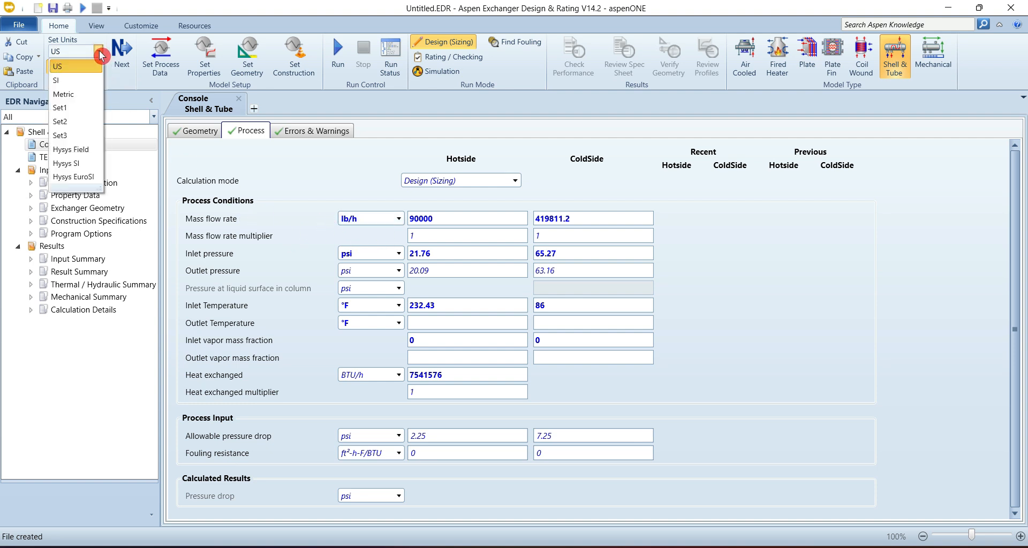
pyautogui.click(69, 80)
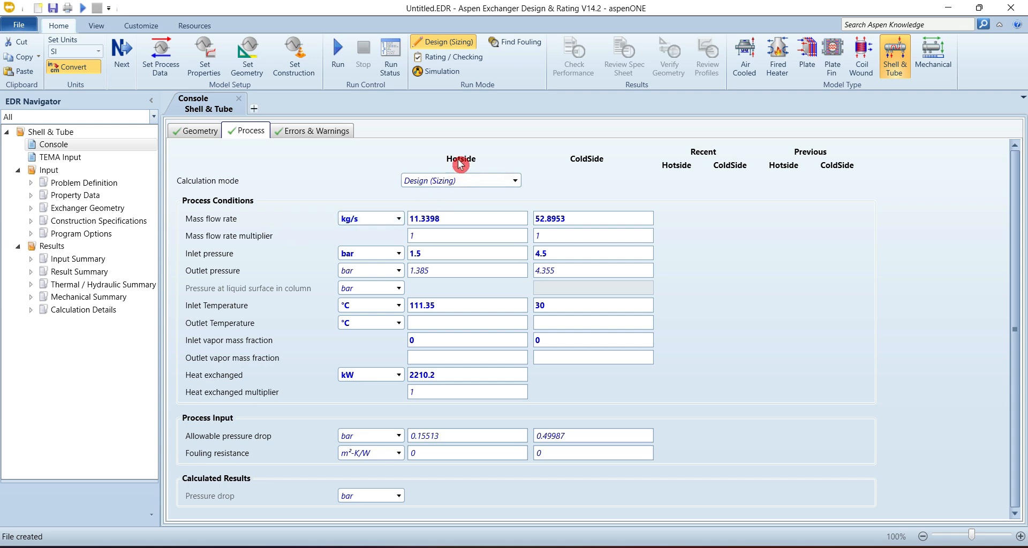
# Consult the exercise in Word and set the allowable pressure drop to 0.6 bar on the hot side and 0.1 bar on the cold side.
pyautogui.click(592, 231)
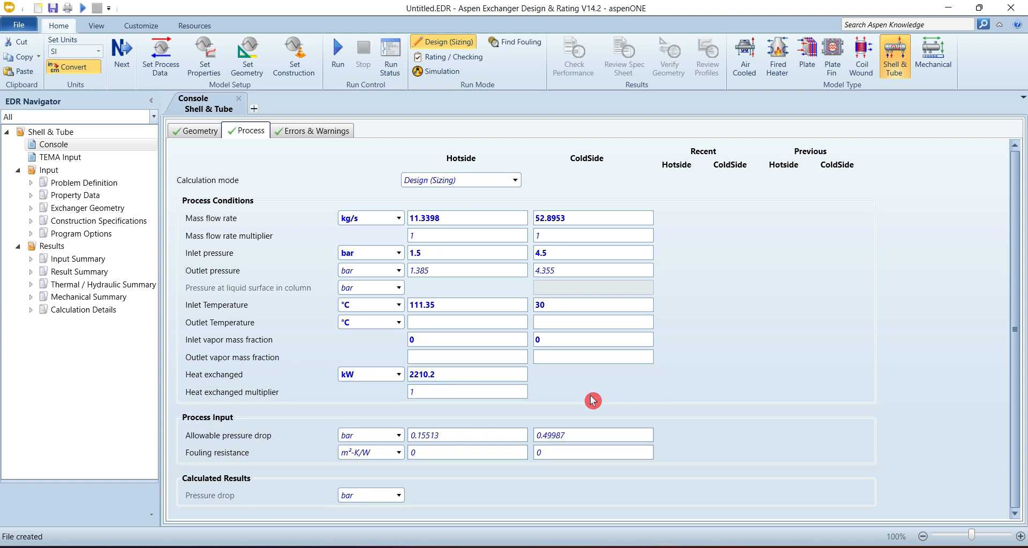
pyautogui.click(557, 403)
pyautogui.hotkey('alt', 'Tab')
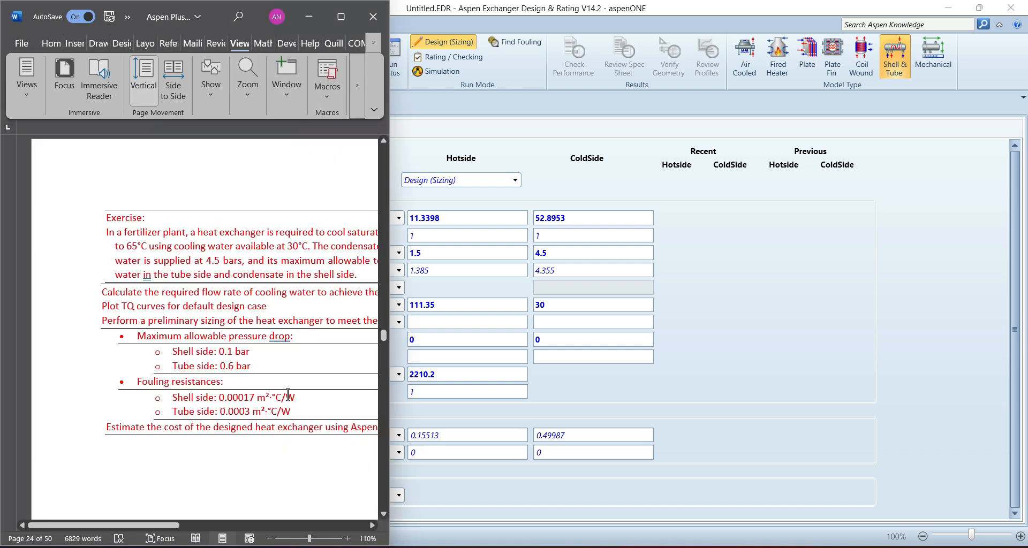
pyautogui.hscroll(3, 287, 394)
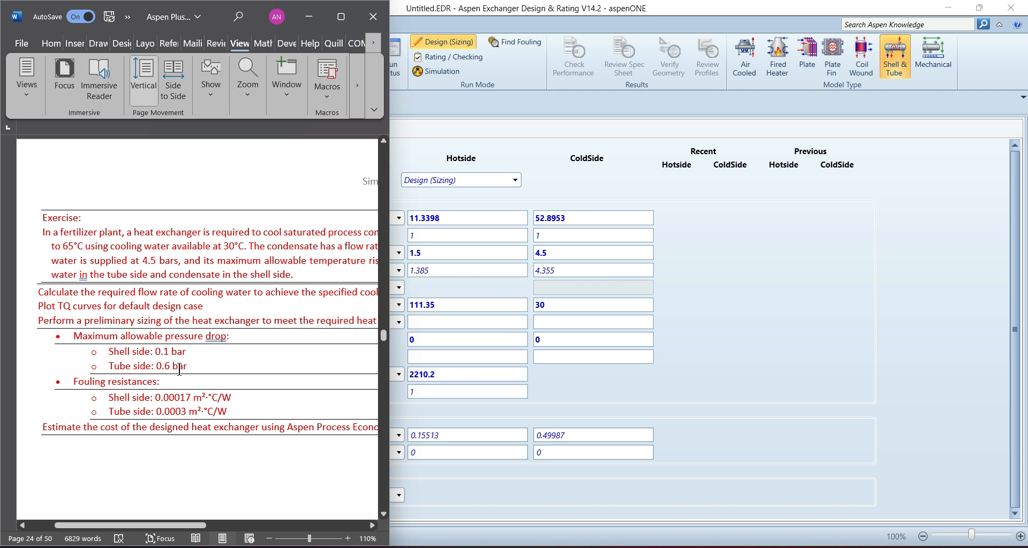
pyautogui.click(585, 436)
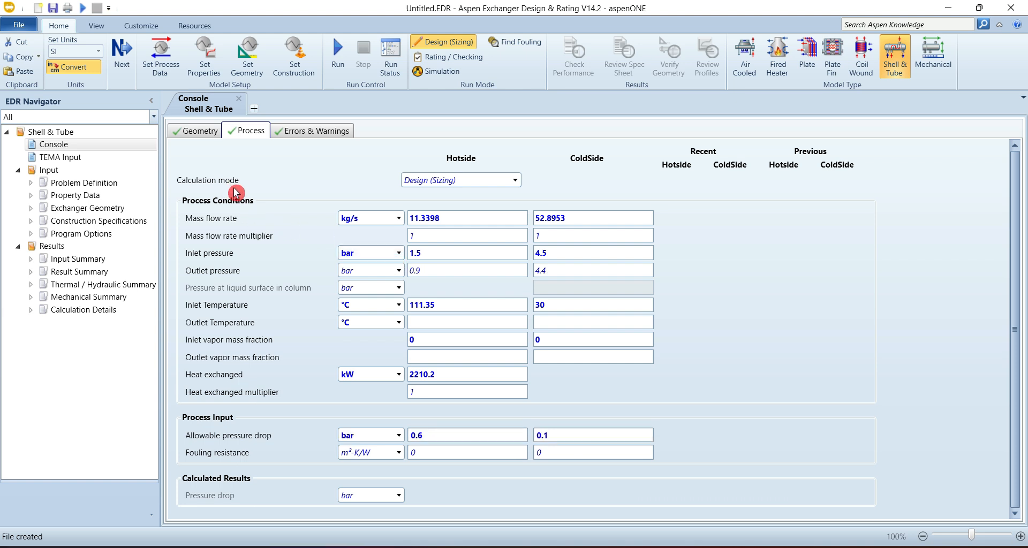
# Check the location of the hot fluid in the exchanger geometry and return to the process conditions.
pyautogui.click(196, 133)
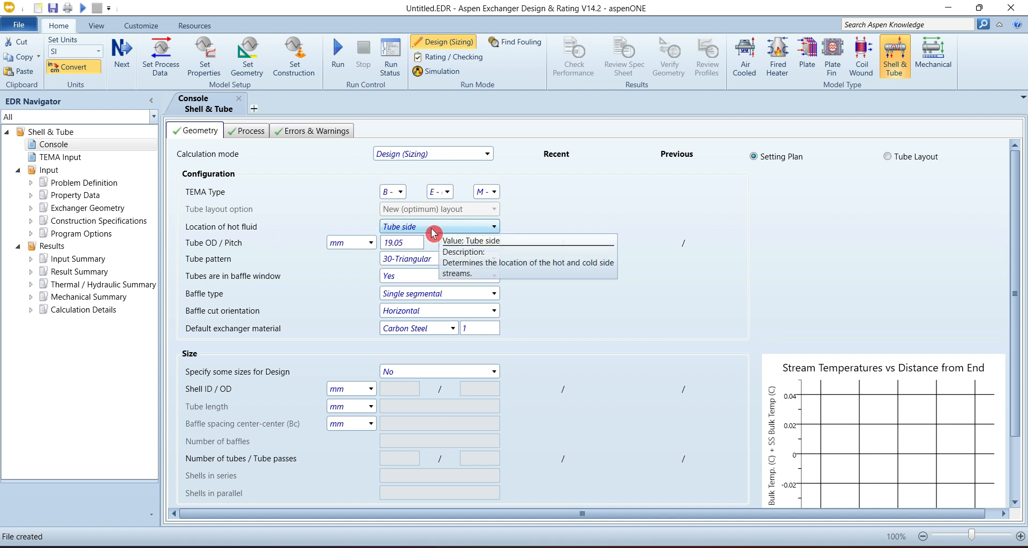
pyautogui.click(251, 134)
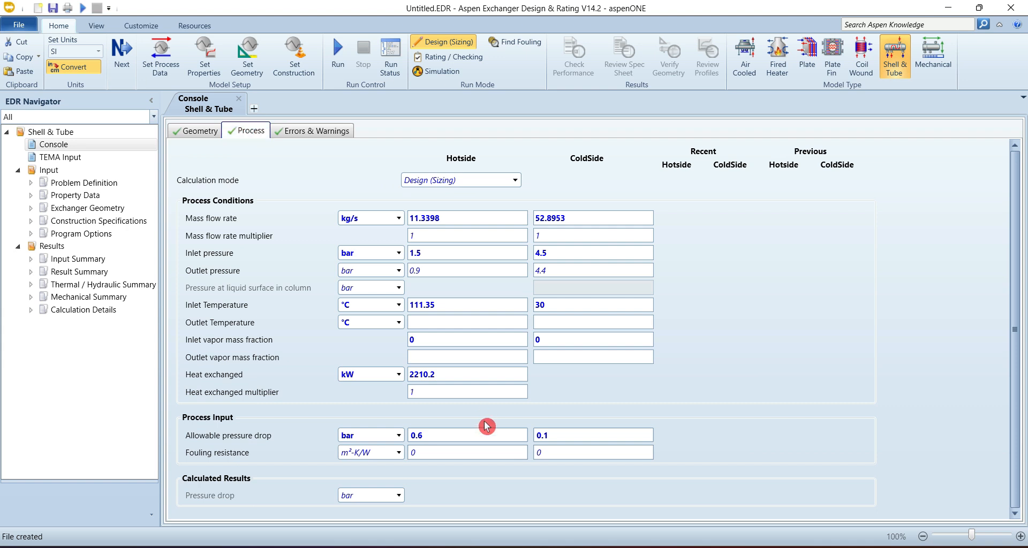
pyautogui.click(452, 450)
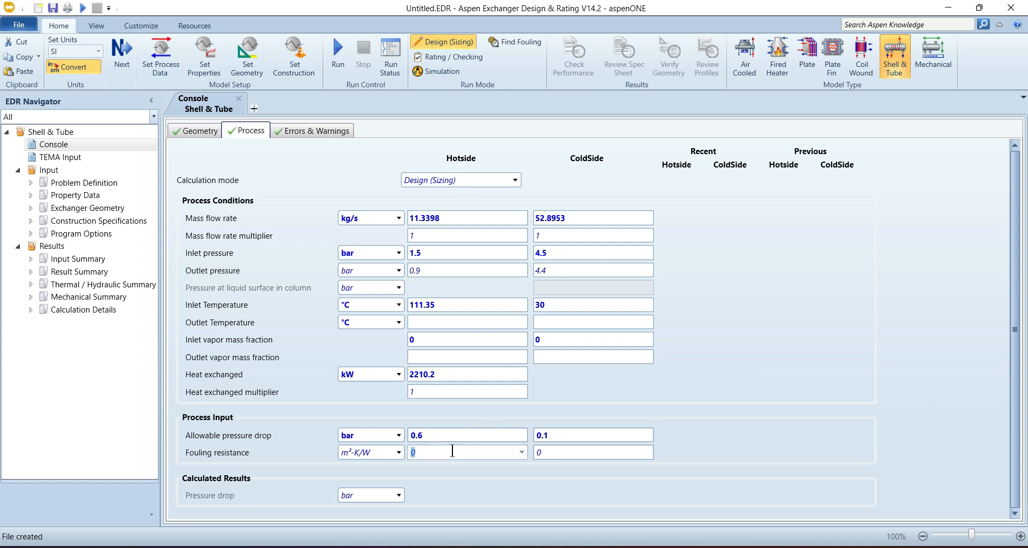
# Read the exercise in Word for the shell and tube side fluid allocation, allowable pressure drops and fouling resistances.
pyautogui.click(732, 545)
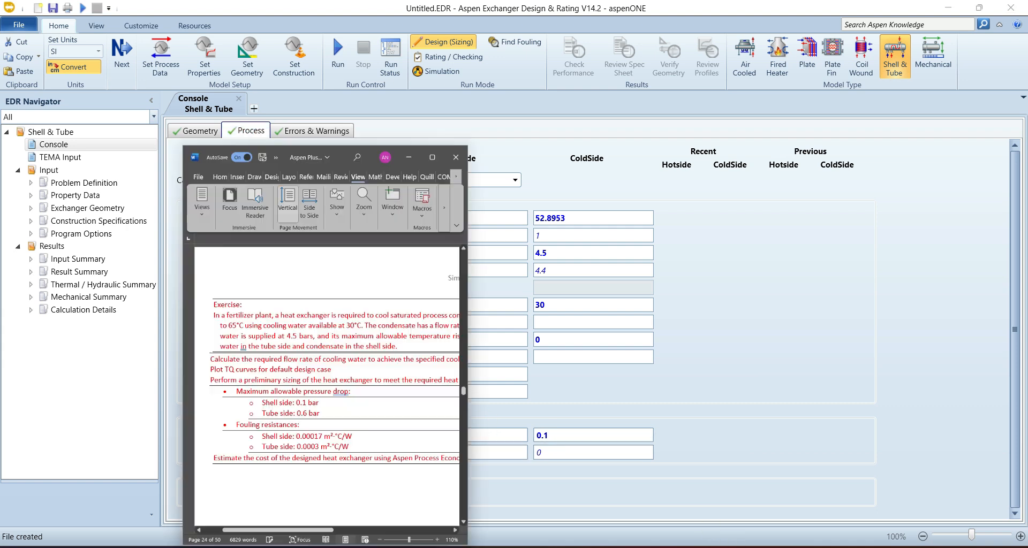
pyautogui.doubleClick(179, 398)
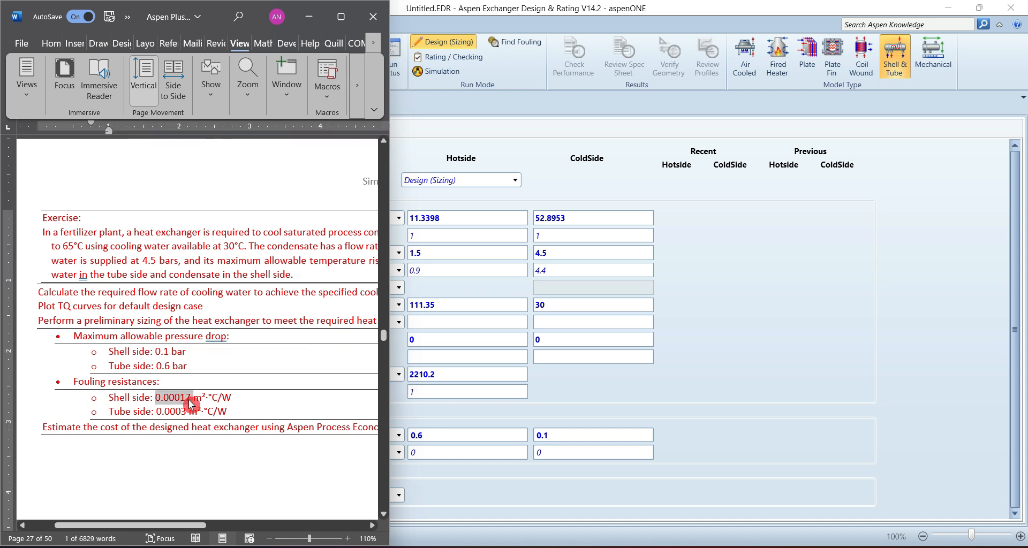
pyautogui.hscroll(3, 296, 354)
pyautogui.hscroll(1, 296, 354)
pyautogui.click(389, 389)
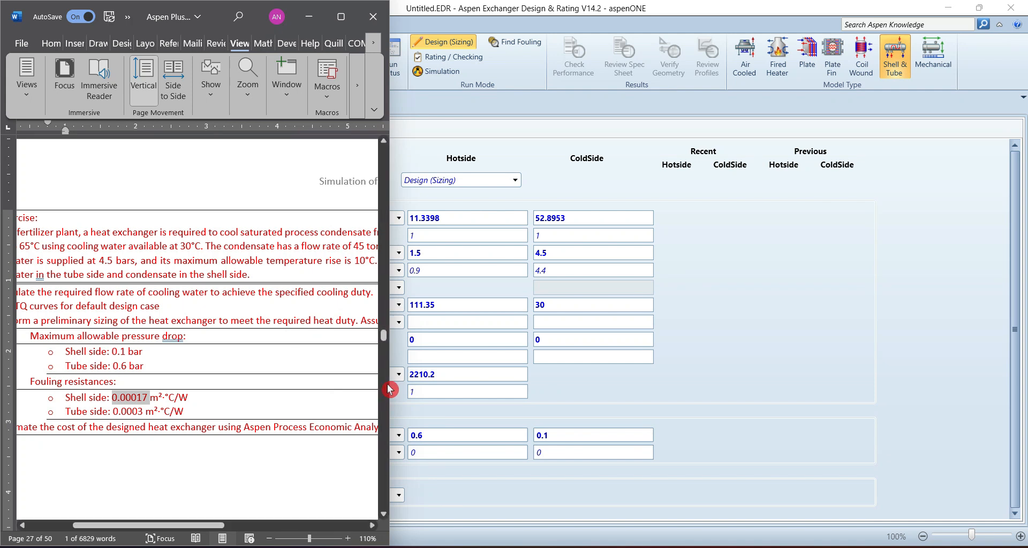
pyautogui.moveTo(389, 389); pyautogui.dragTo(503, 392)
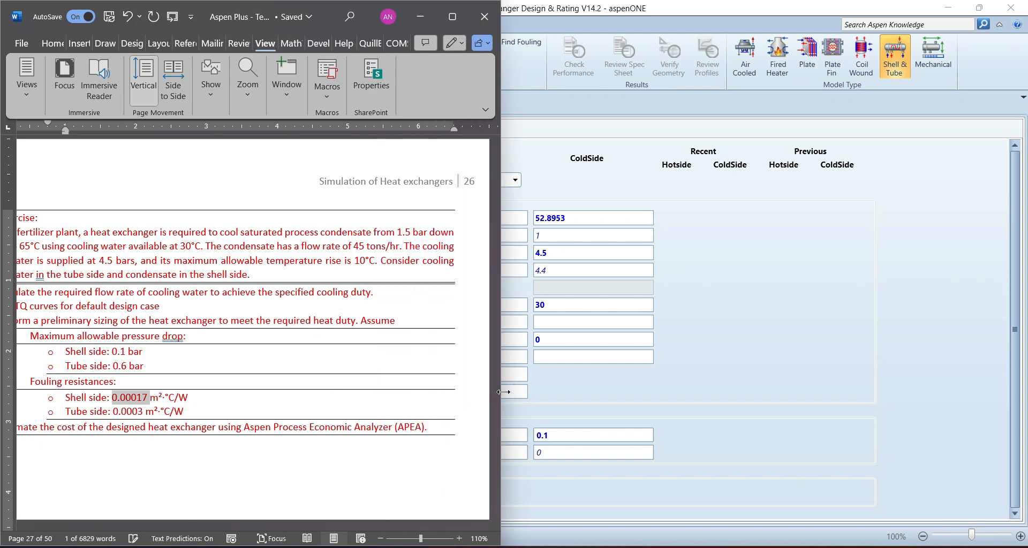
pyautogui.hscroll(-1, 348, 366)
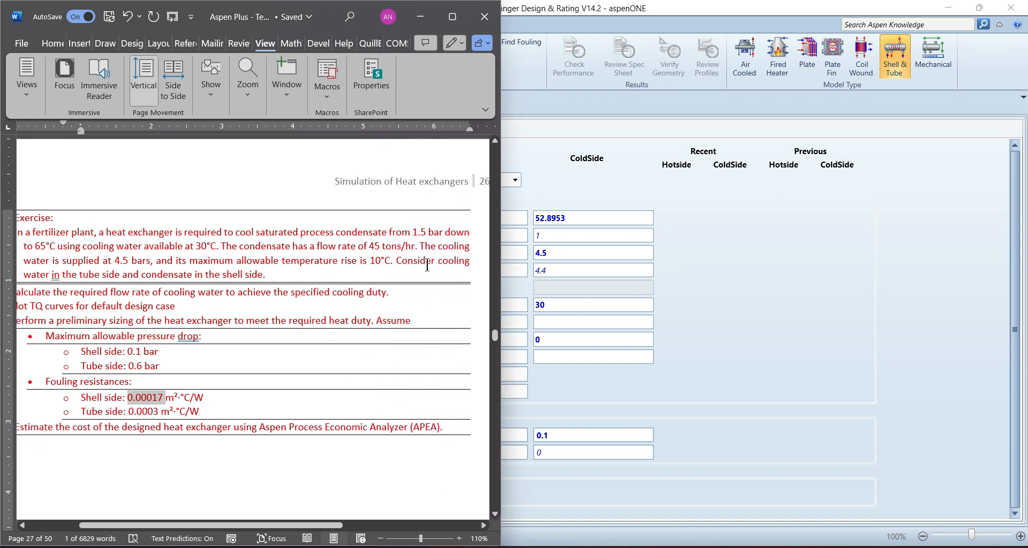
pyautogui.hscroll(-1, 427, 266)
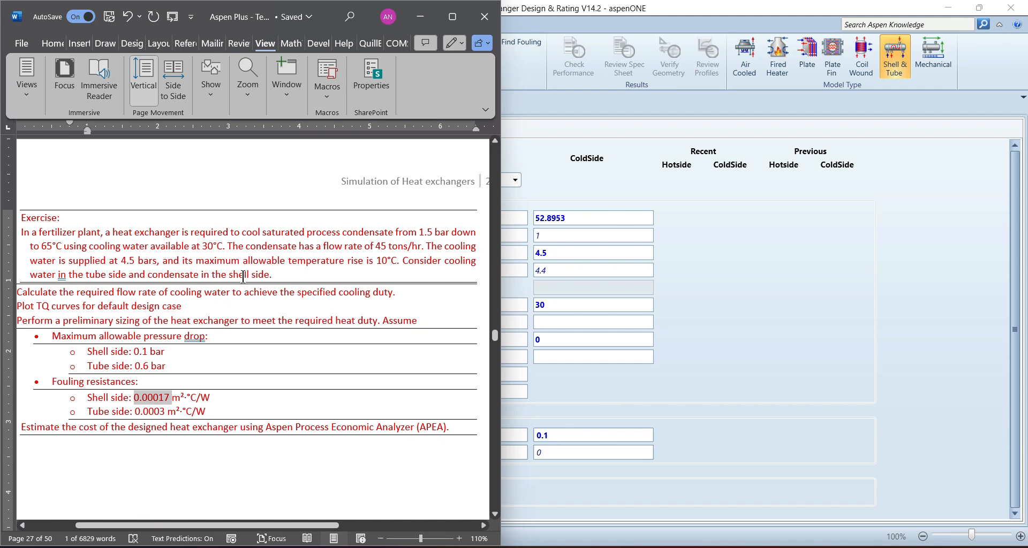
pyautogui.click(721, 305)
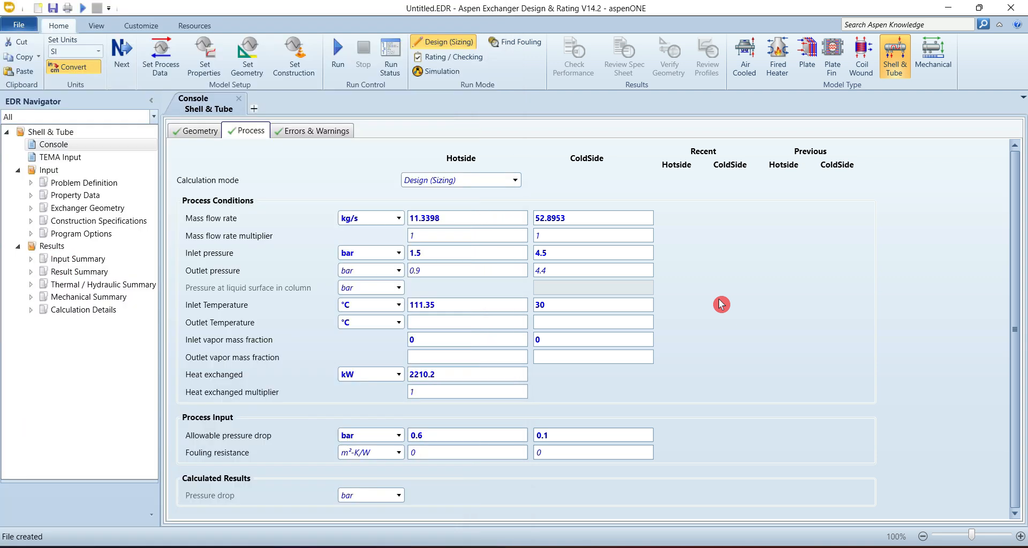
# Set the location of the hot fluid to Shell side in the exchanger geometry.
pyautogui.click(192, 133)
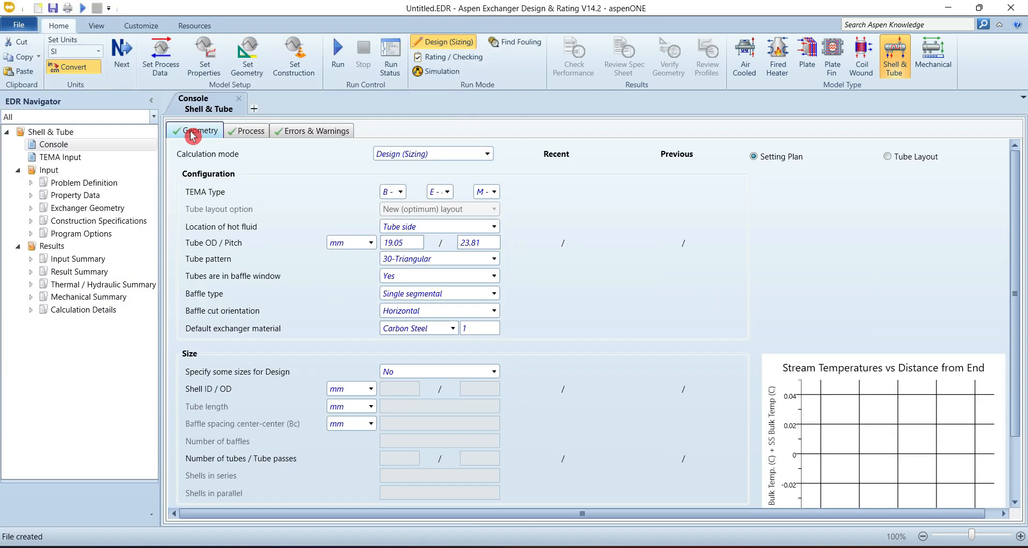
pyautogui.click(476, 229)
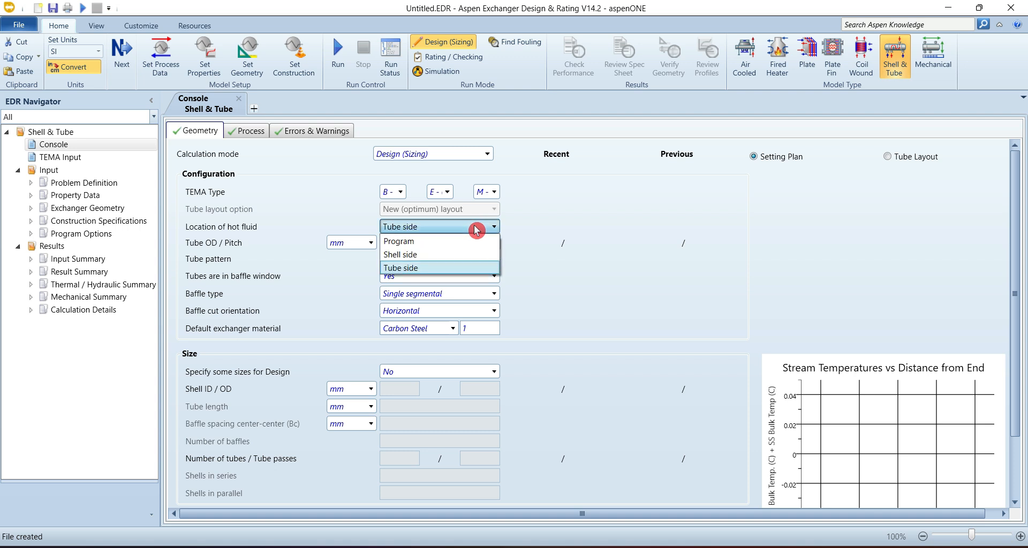
pyautogui.click(436, 255)
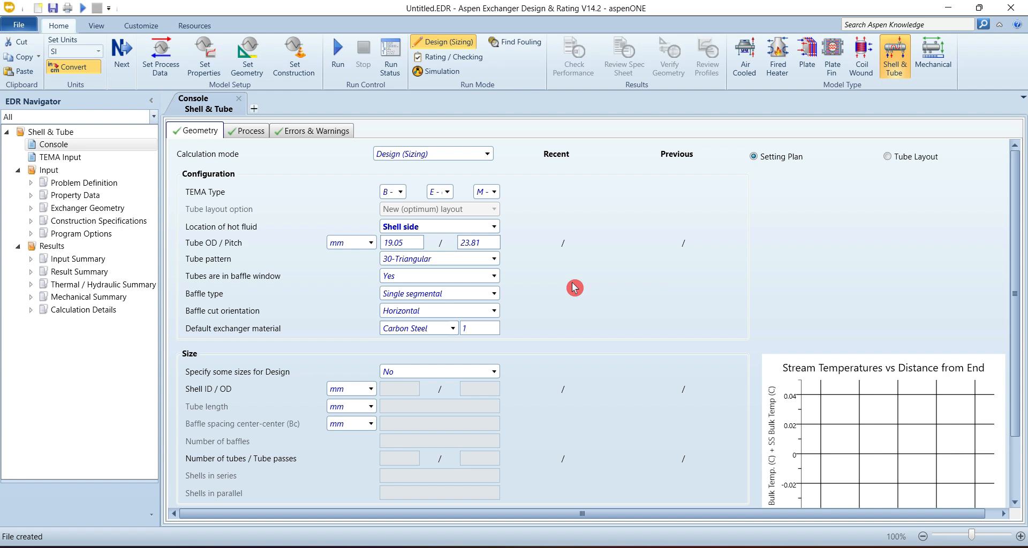
# Set the allowable pressure drop to 0.1 bar for the hot side and 0.6 bar for the cold side.
pyautogui.click(246, 136)
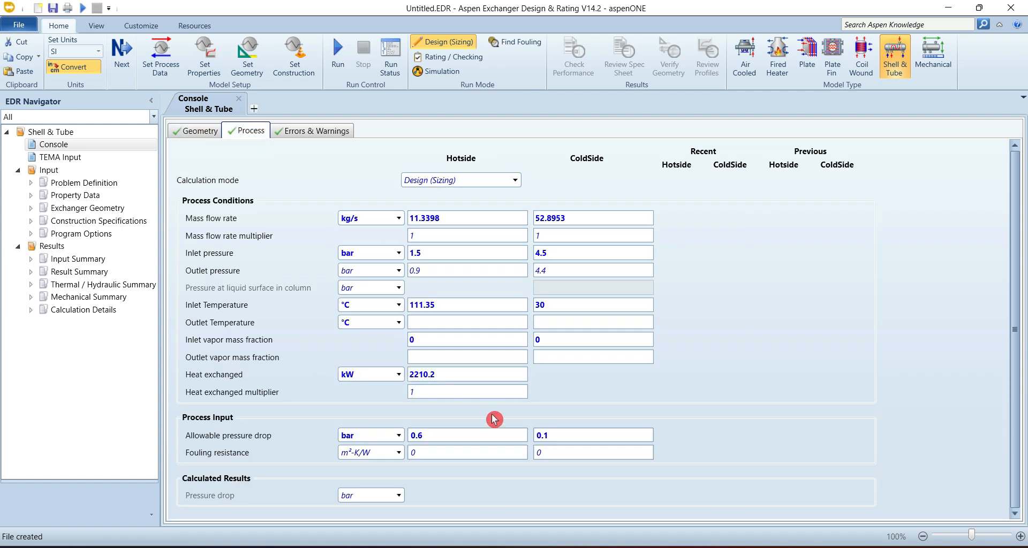
pyautogui.click(434, 433)
pyautogui.click(270, 547)
pyautogui.click(270, 547)
pyautogui.click(446, 430)
pyautogui.click(448, 431)
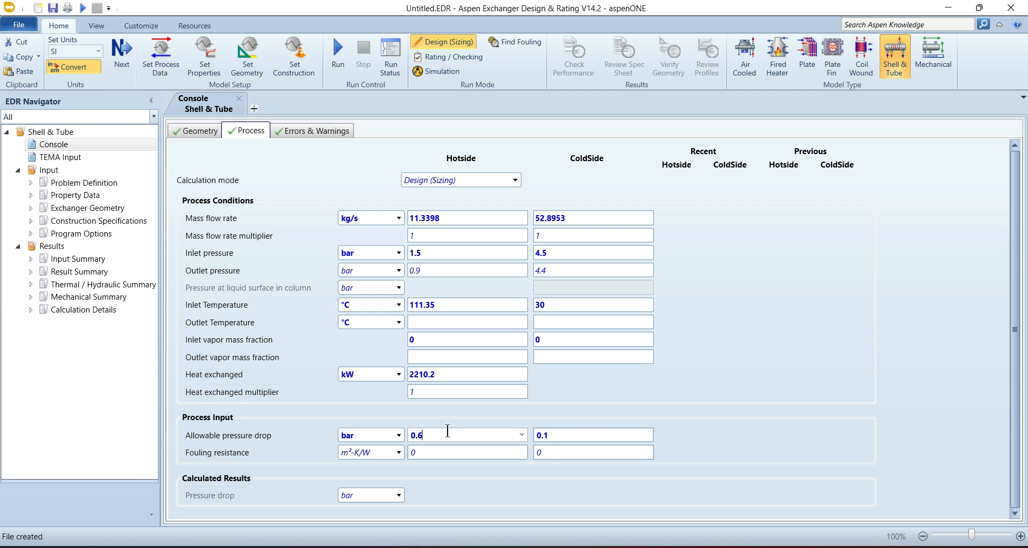
pyautogui.press('BackSpace')
pyautogui.write('1')
pyautogui.click(556, 433)
pyautogui.doubleClick(559, 434)
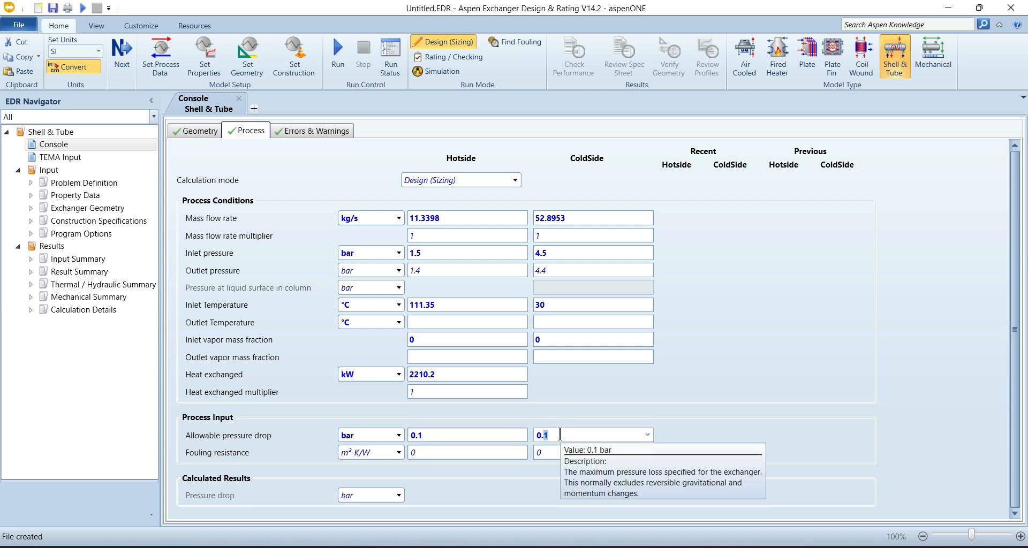
pyautogui.write('6')
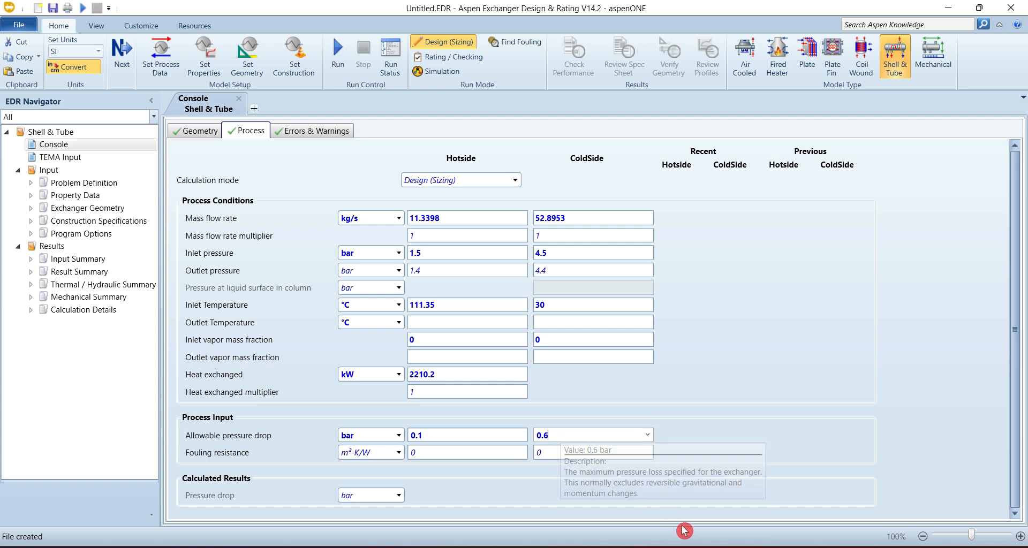
# Set the fouling resistance from the exercise to 0.00017 m²-K/W for the hot side and 0.0003 m²-K/W for the cold side.
pyautogui.hotkey('alt', 'Tab')
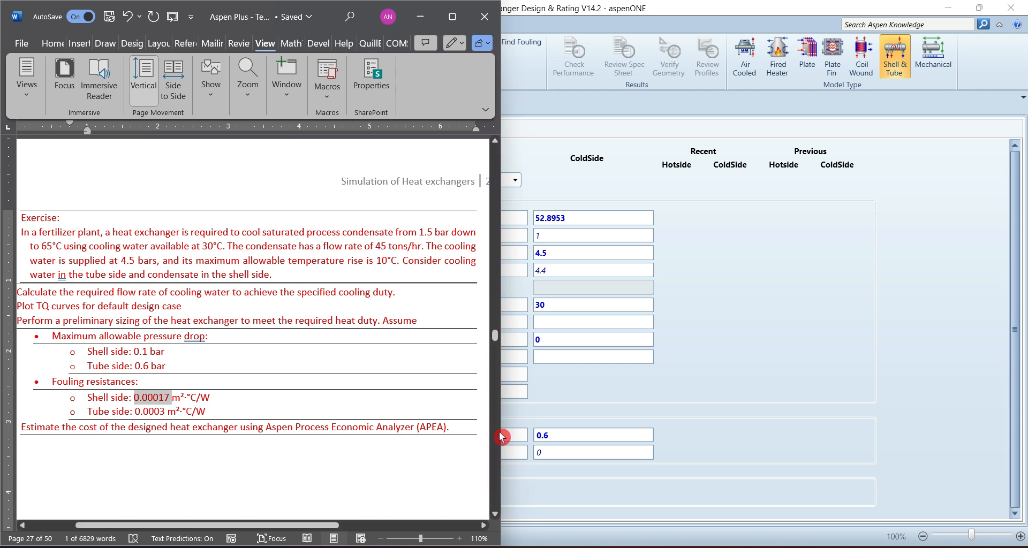
pyautogui.click(704, 402)
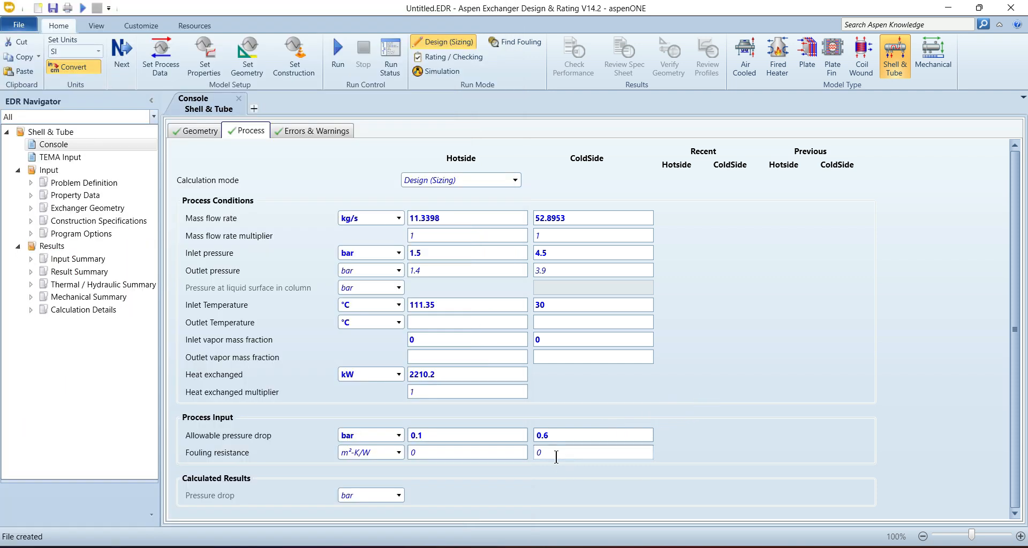
pyautogui.click(426, 452)
pyautogui.write('0.00017')
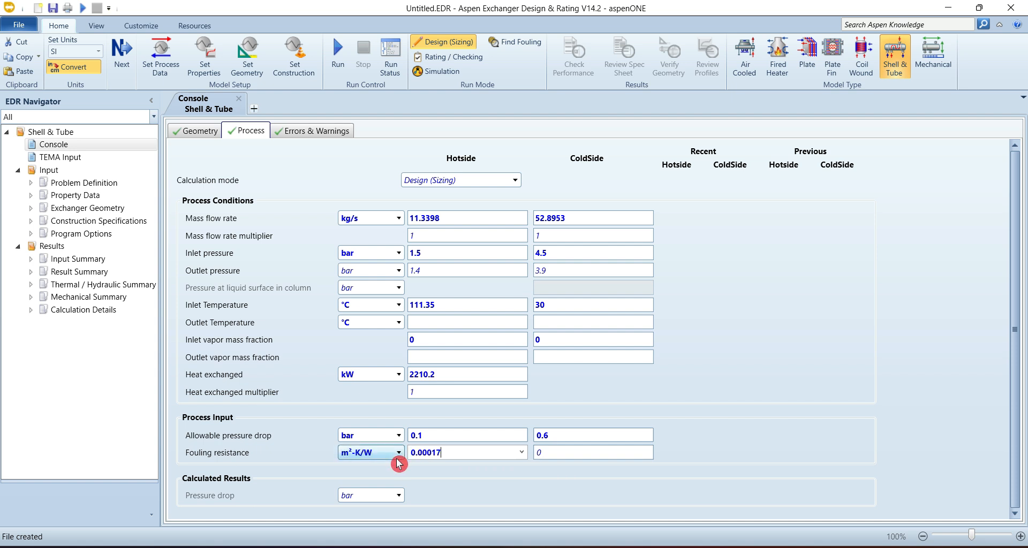
pyautogui.hotkey('alt', 'Tab')
pyautogui.doubleClick(560, 453)
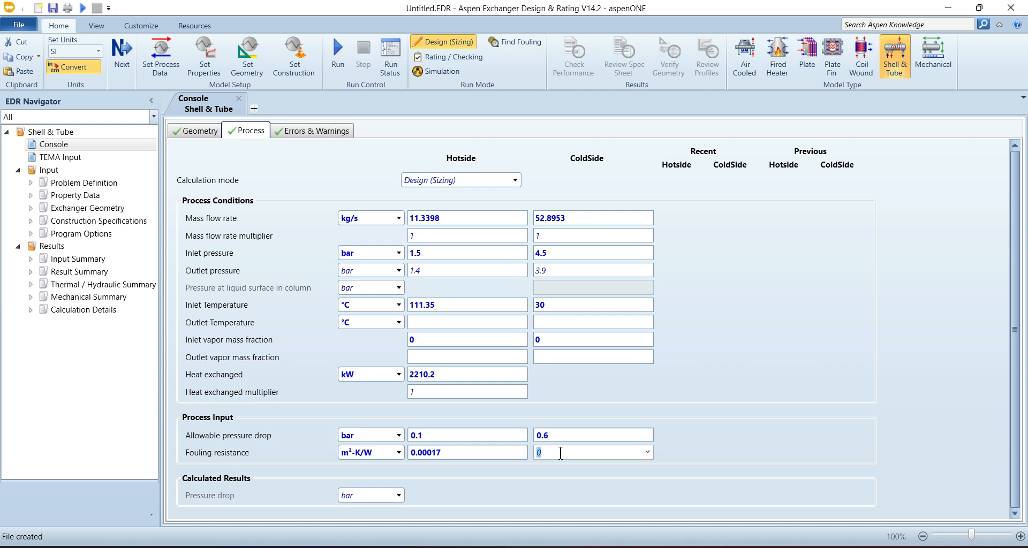
pyautogui.write('0.00017')
pyautogui.press('BackSpace')
pyautogui.press('BackSpace')
pyautogui.write('3')
pyautogui.click(758, 433)
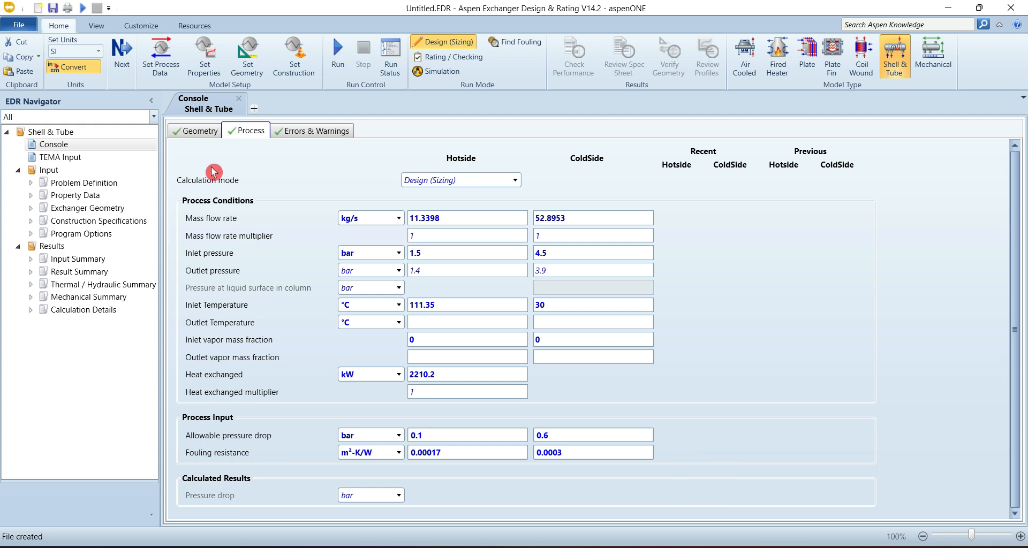
# Examine the available TEMA type options for the front head, shell and rear head in the exchanger geometry.
pyautogui.click(199, 139)
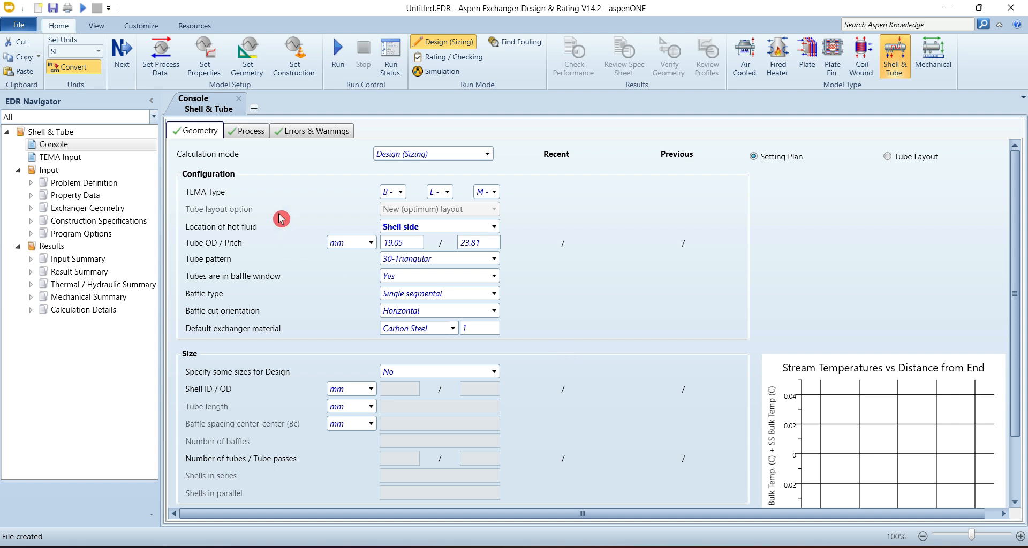
pyautogui.click(402, 193)
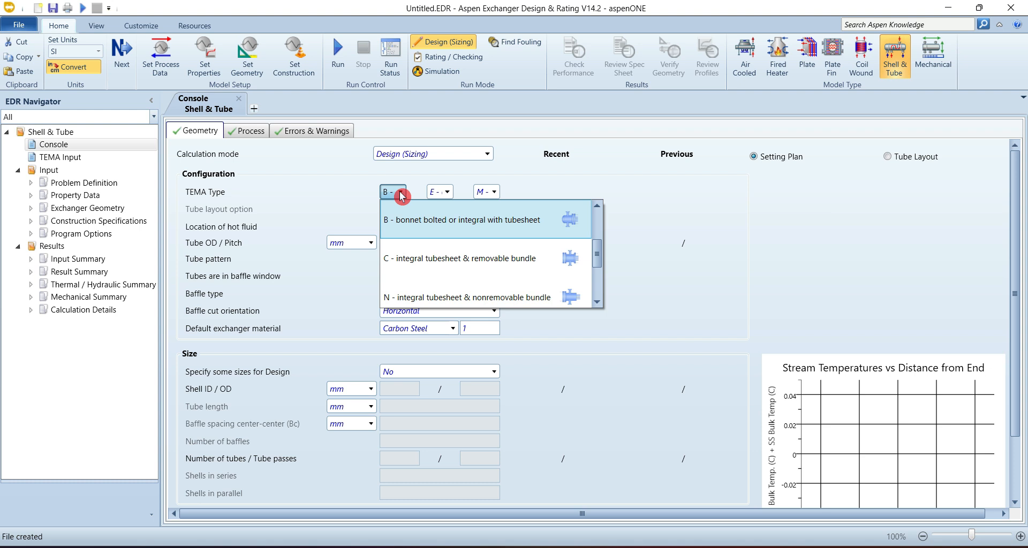
pyautogui.scroll(1, 447, 249)
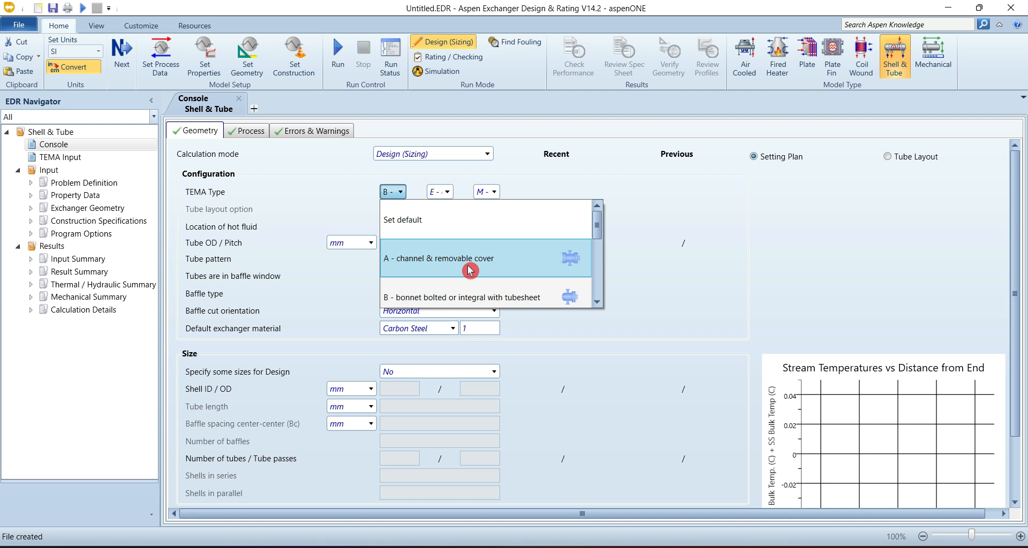
pyautogui.click(450, 210)
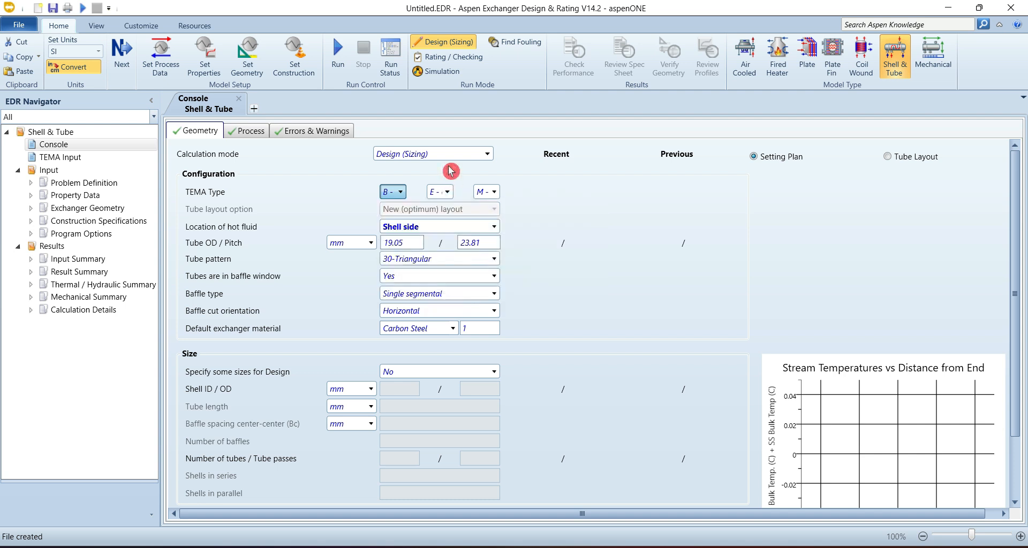
pyautogui.click(447, 193)
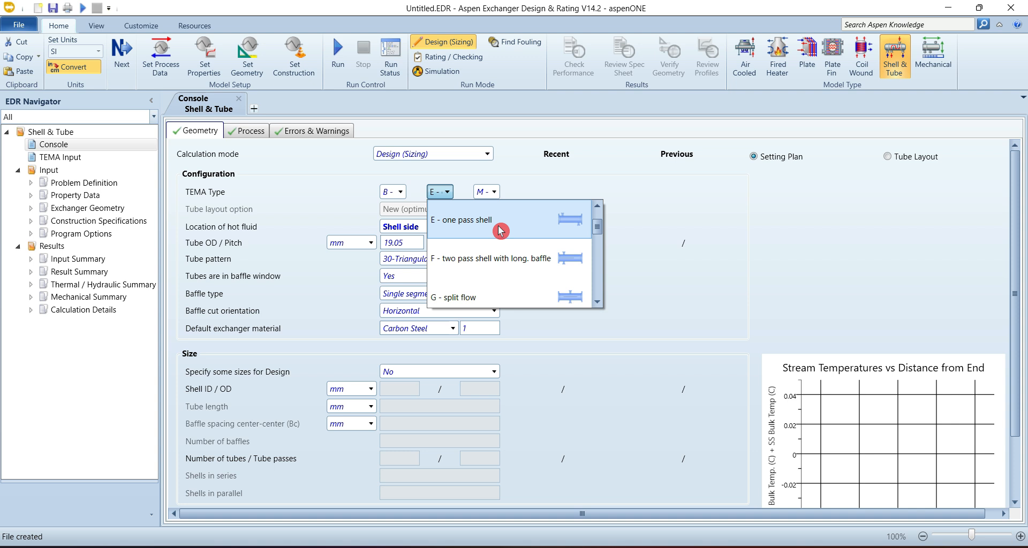
pyautogui.scroll(-5, 500, 231)
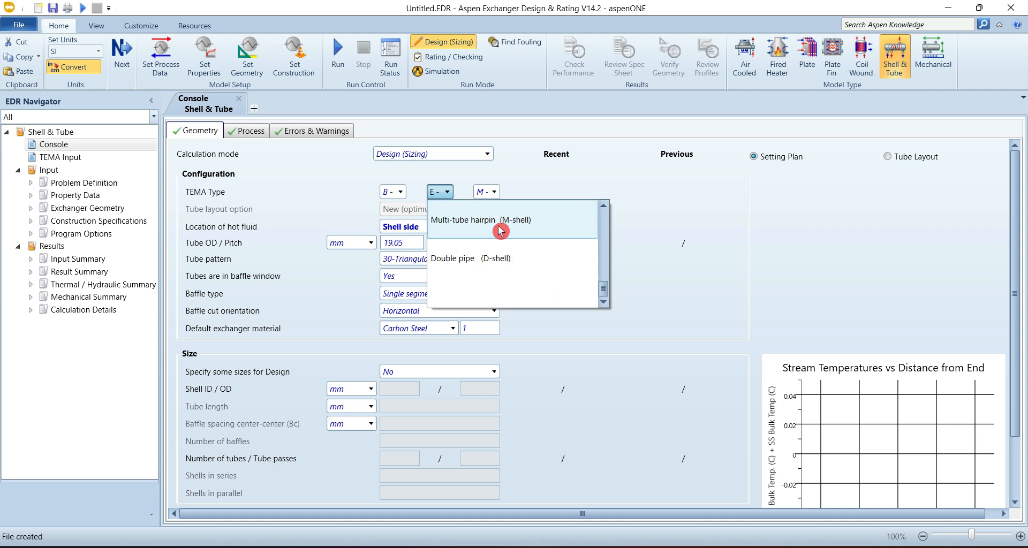
pyautogui.scroll(5, 501, 230)
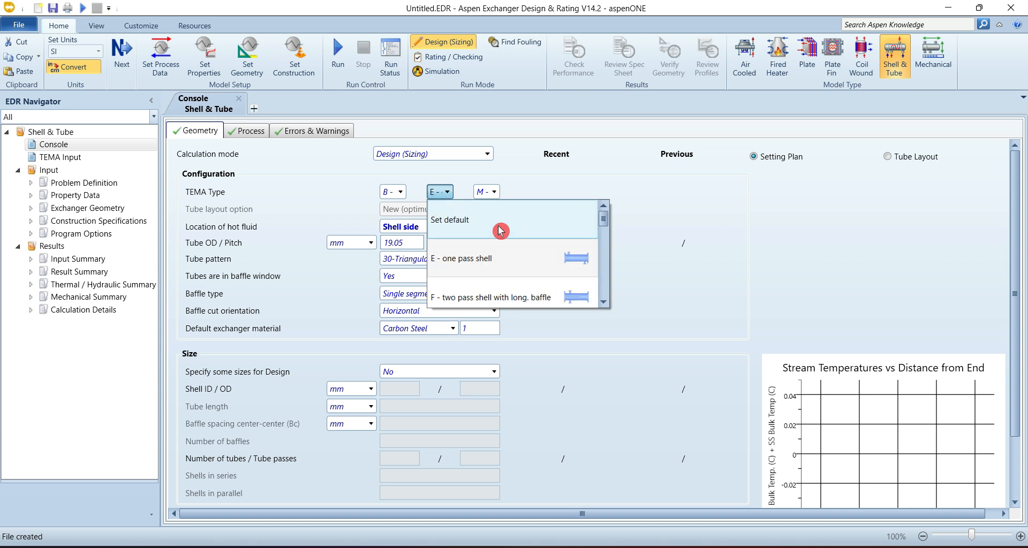
pyautogui.click(537, 183)
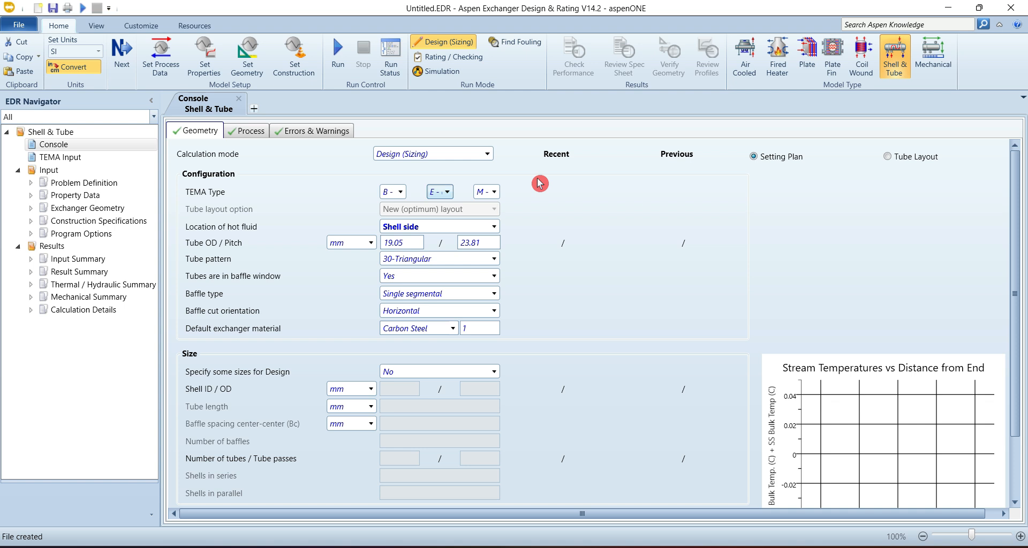
pyautogui.click(494, 192)
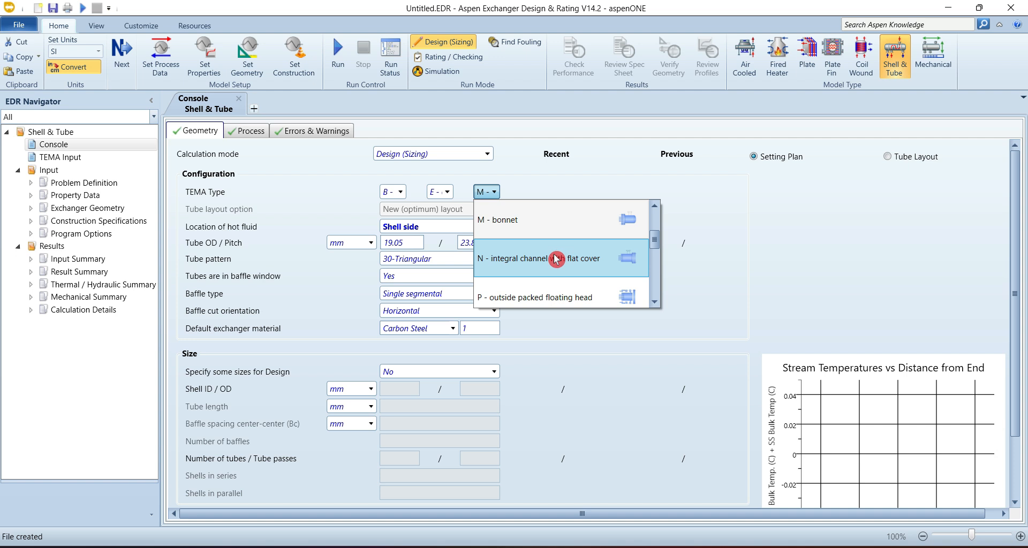
pyautogui.scroll(-2, 556, 259)
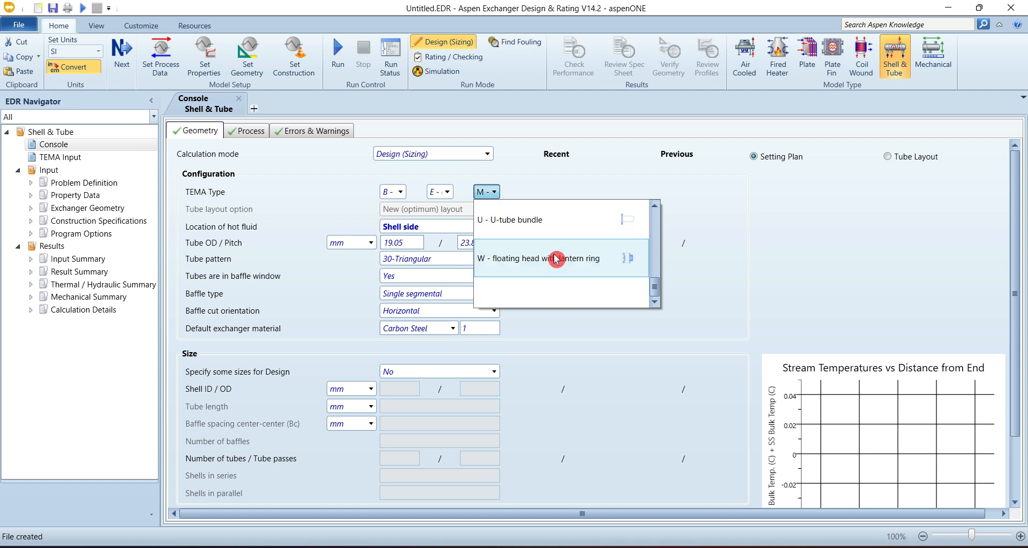
pyautogui.scroll(3, 557, 260)
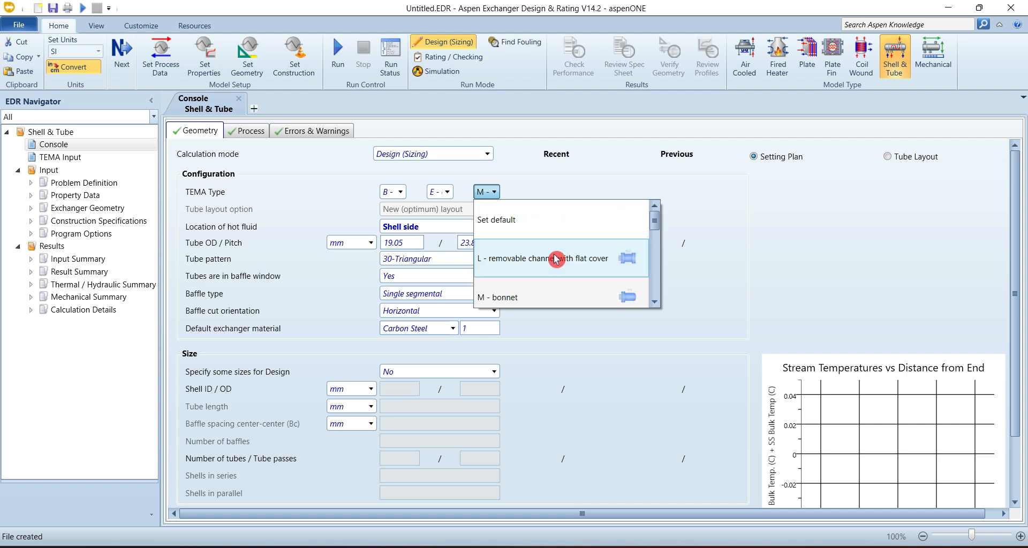
pyautogui.click(548, 219)
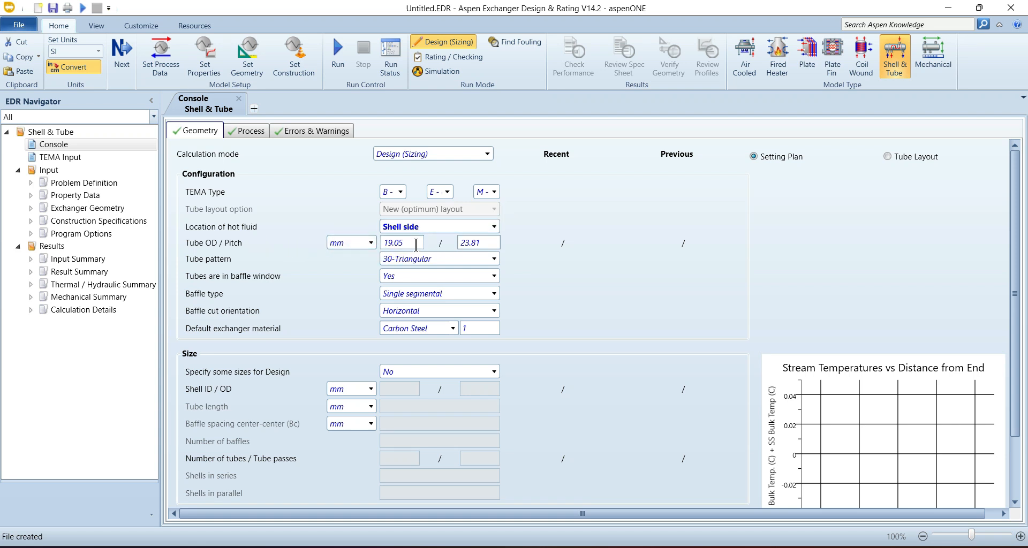
# Check the descriptions of the tube outside diameter and pitch, and look through the tube pattern options.
pyautogui.moveTo(415, 245)
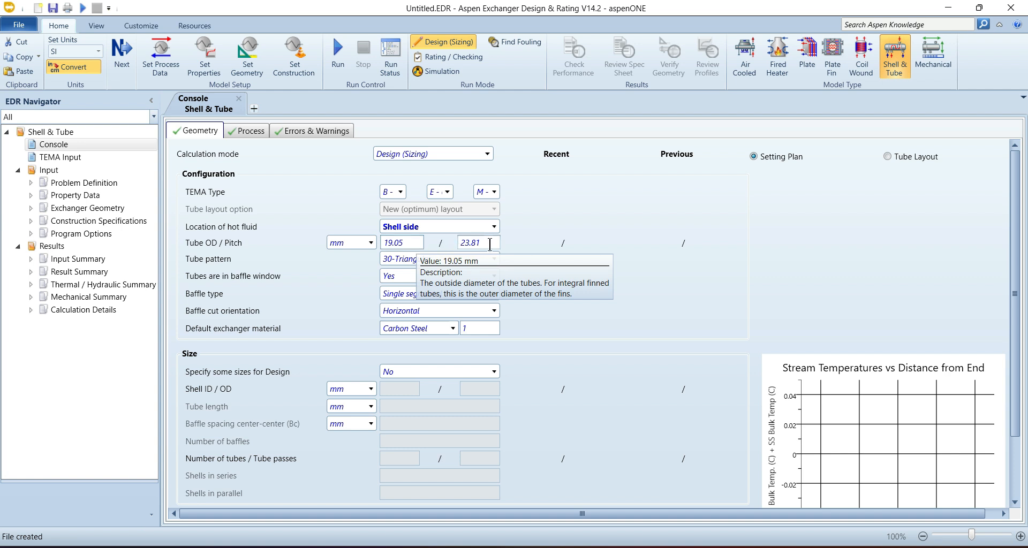
pyautogui.moveTo(491, 245)
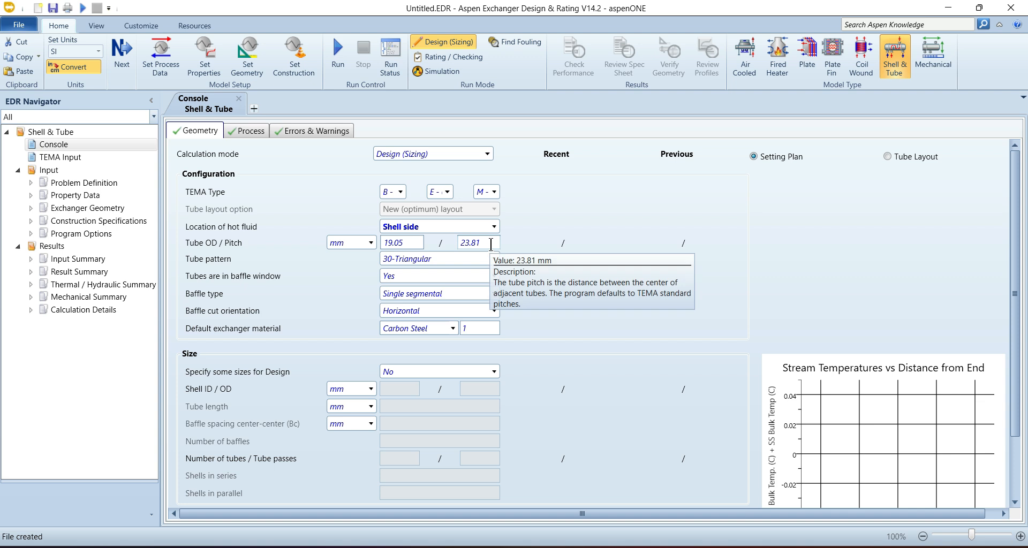
pyautogui.click(490, 263)
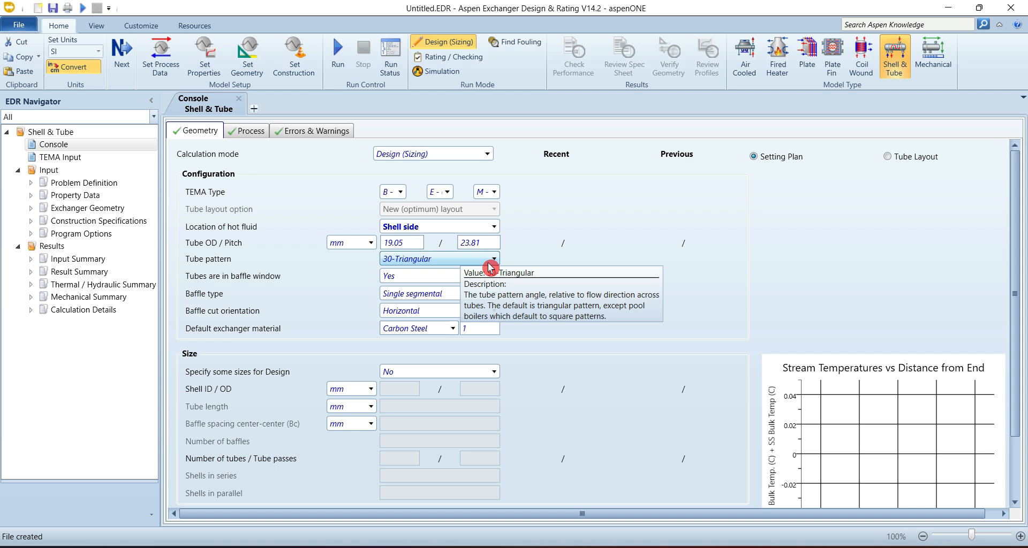
pyautogui.click(491, 266)
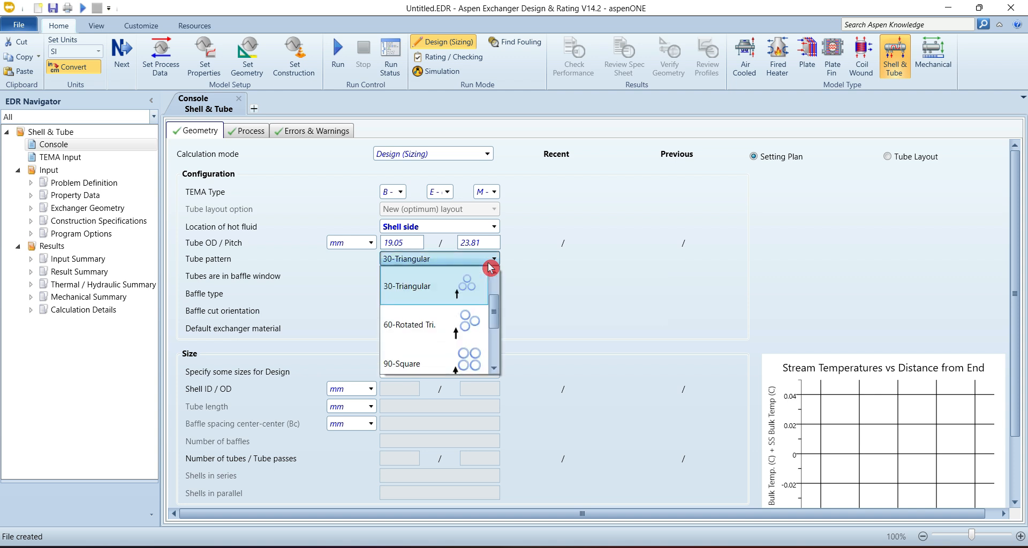
pyautogui.click(564, 278)
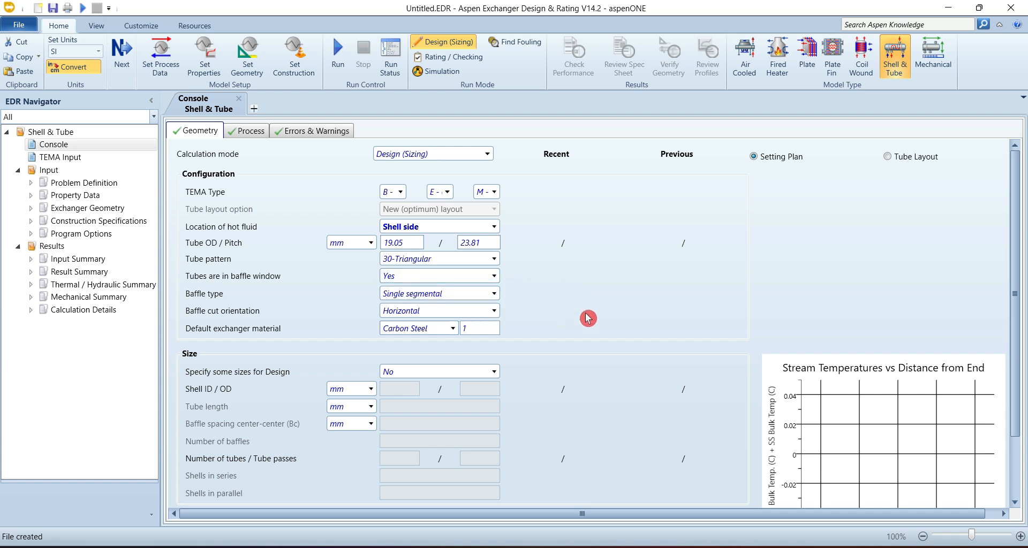
# Look through the baffle type and baffle cut orientation options, and check the remaining geometry and size inputs.
pyautogui.click(493, 295)
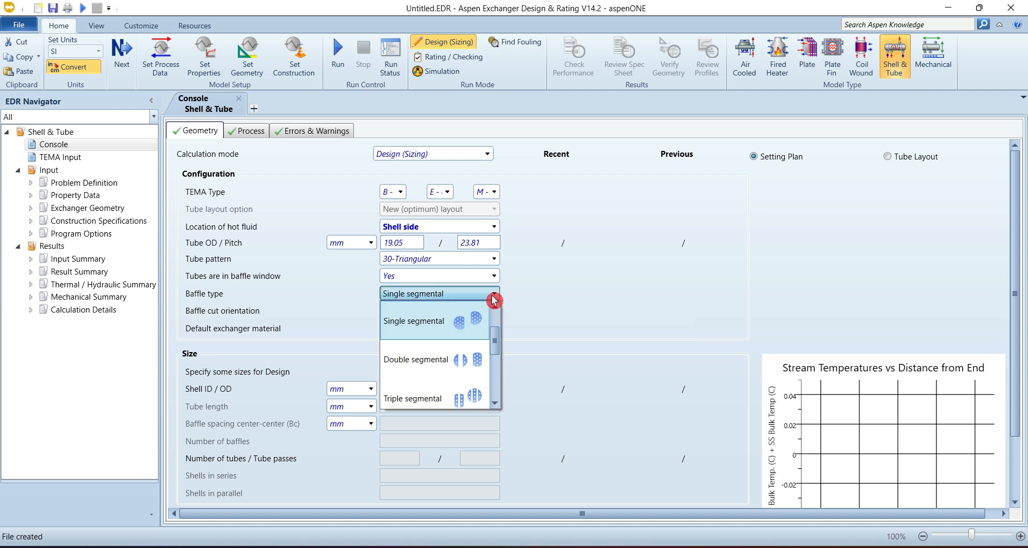
pyautogui.scroll(-3, 440, 378)
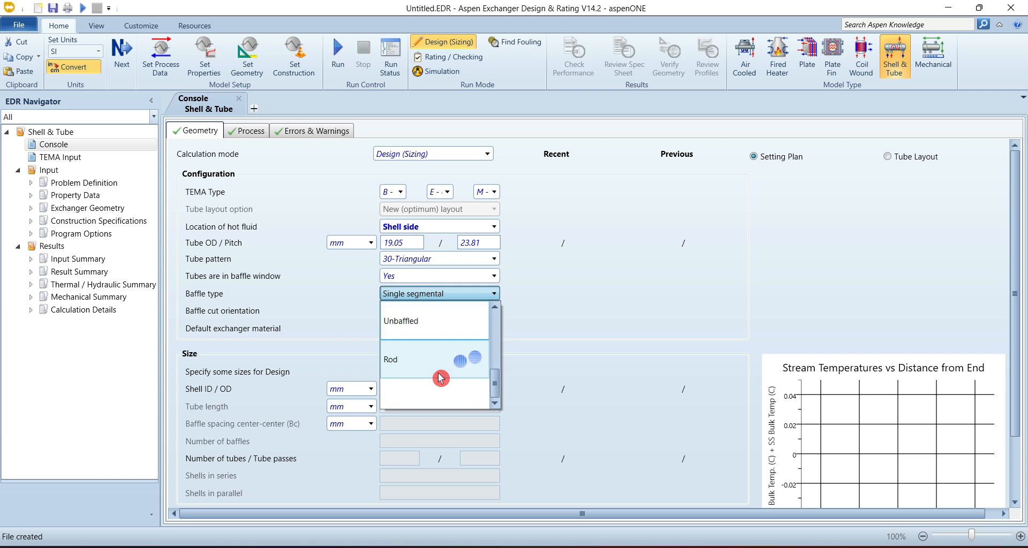
pyautogui.click(577, 306)
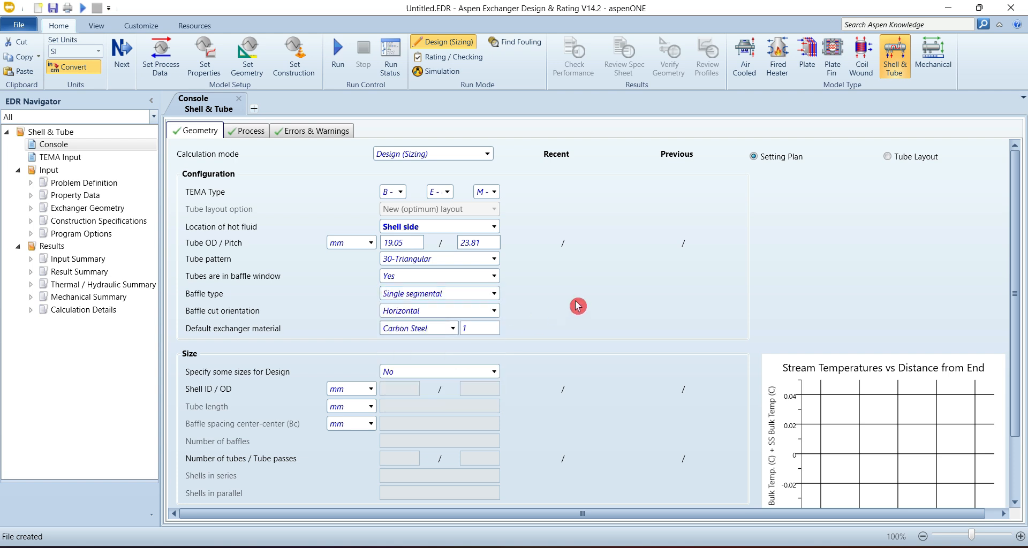
pyautogui.click(489, 313)
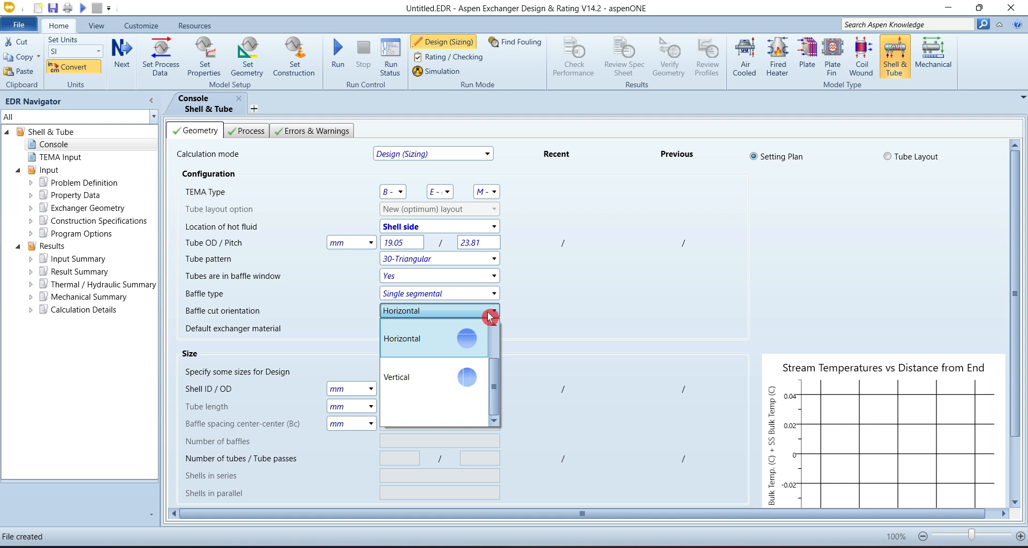
pyautogui.click(557, 319)
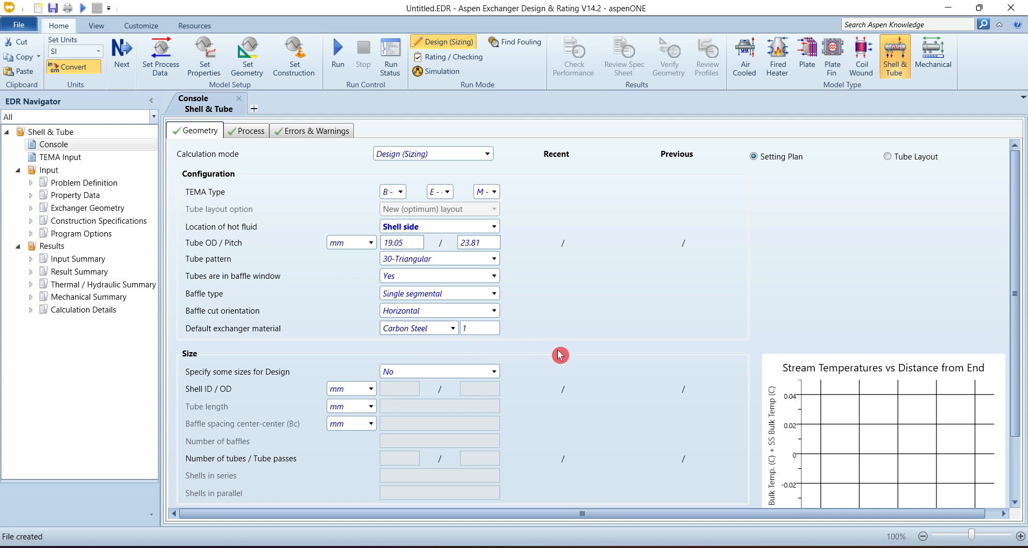
pyautogui.scroll(-3, 559, 355)
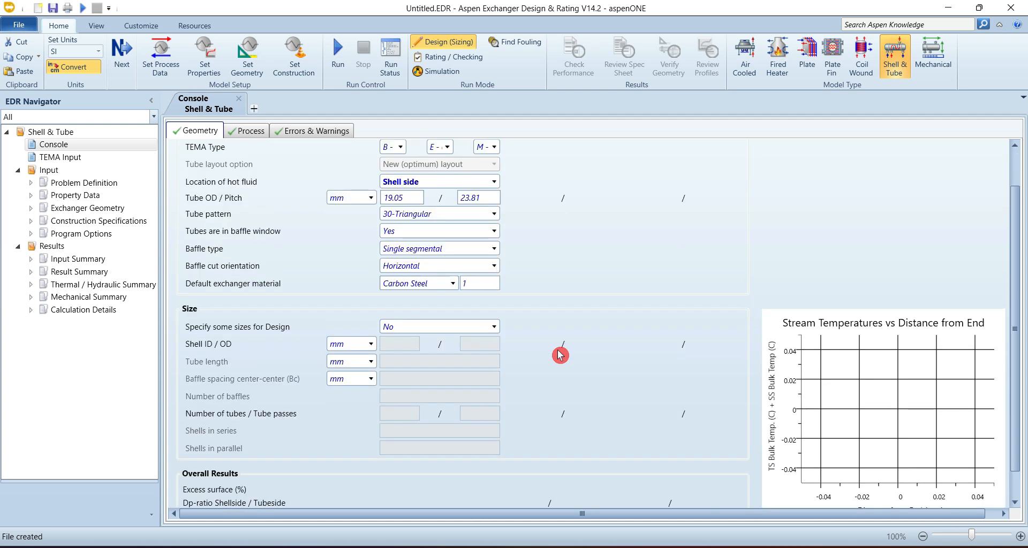
pyautogui.scroll(3, 559, 355)
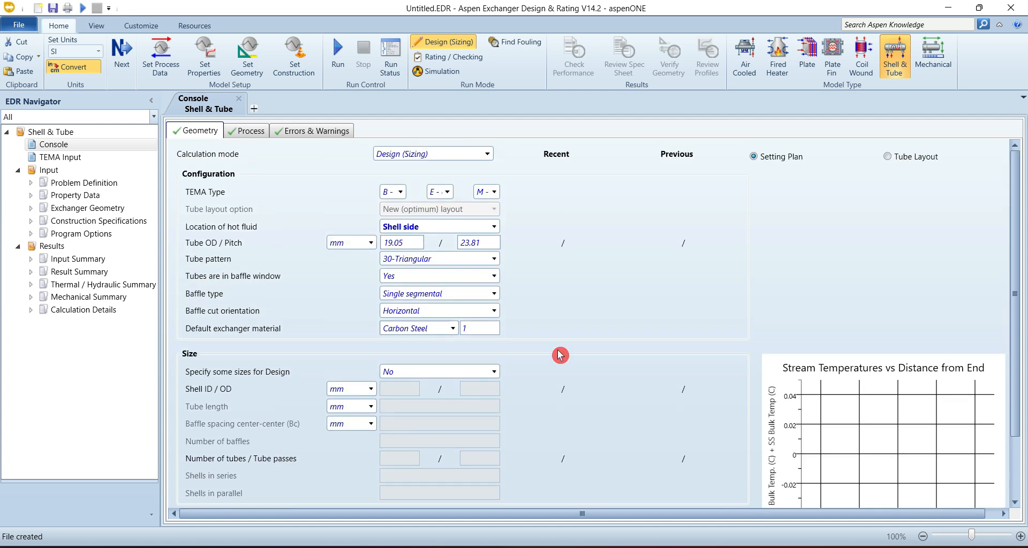
# Review the TEMA specification sheet input and the heading fields in the problem definition's Headings/Remarks.
pyautogui.click(80, 158)
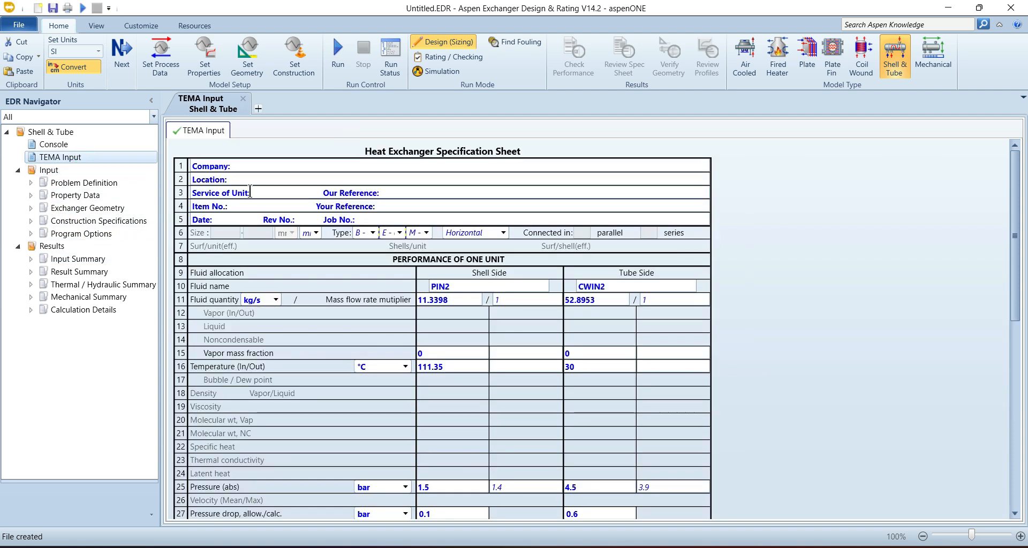
pyautogui.click(30, 183)
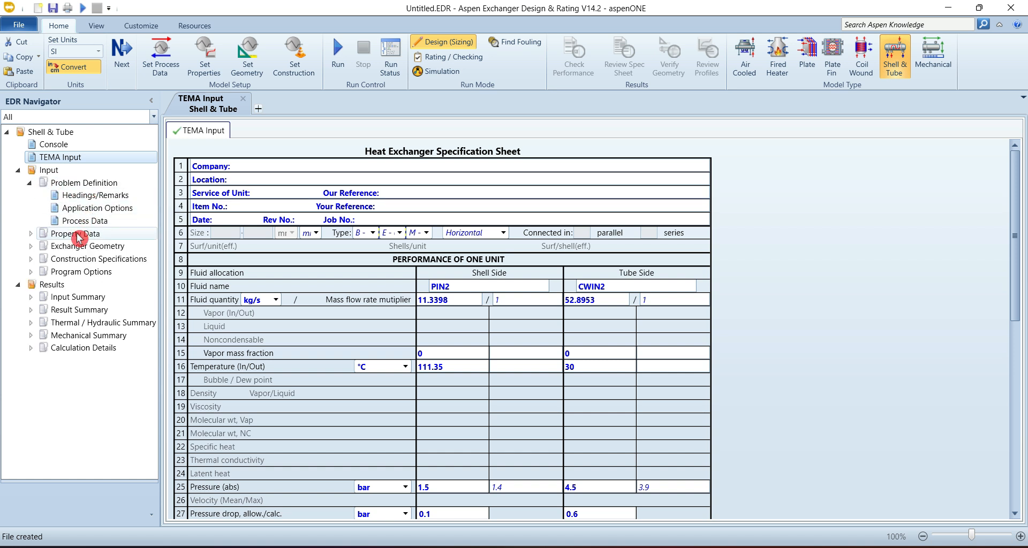
pyautogui.click(86, 200)
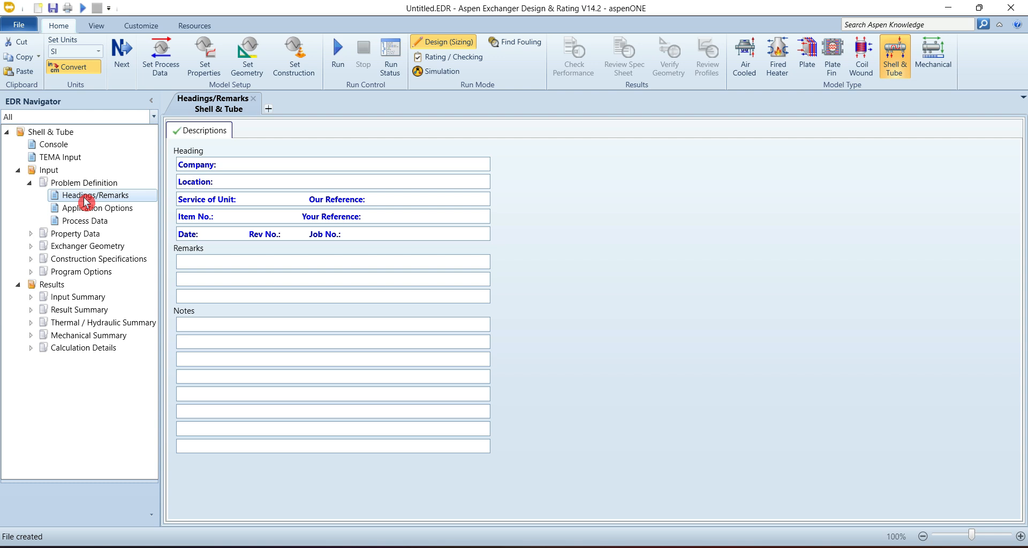
pyautogui.click(298, 164)
pyautogui.click(270, 201)
pyautogui.click(275, 217)
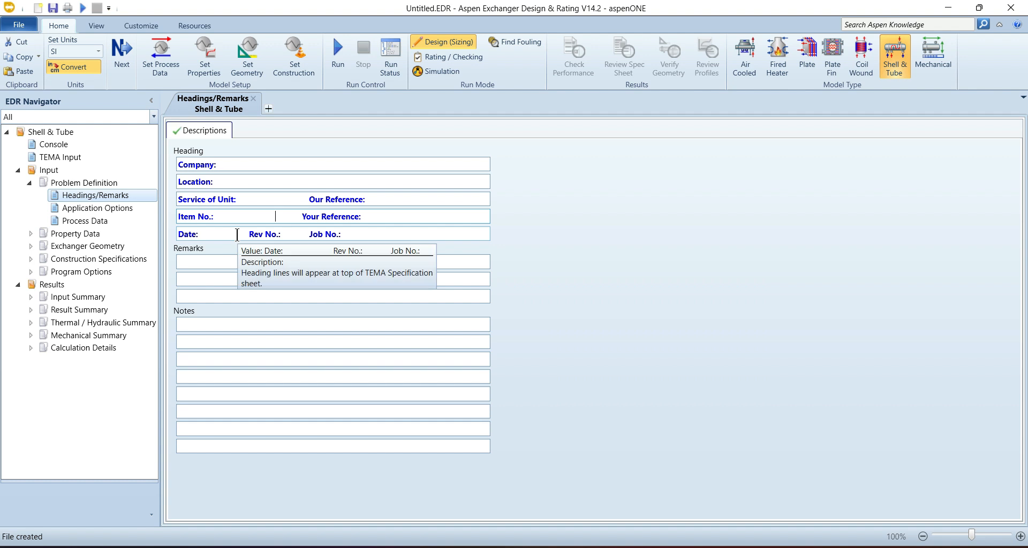
pyautogui.click(290, 237)
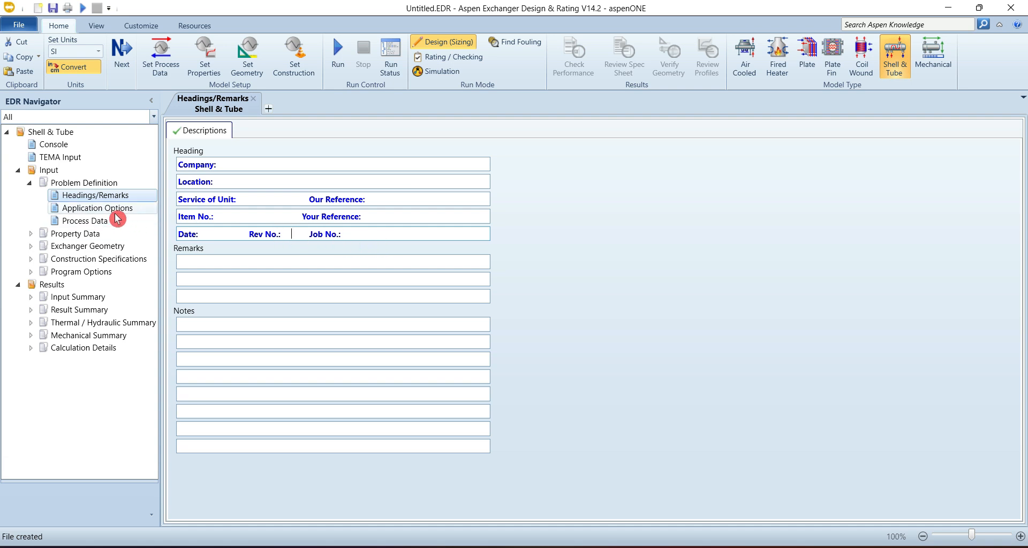
# Review the problem definition's application options, application control settings and process data for the hot and cold streams.
pyautogui.click(104, 208)
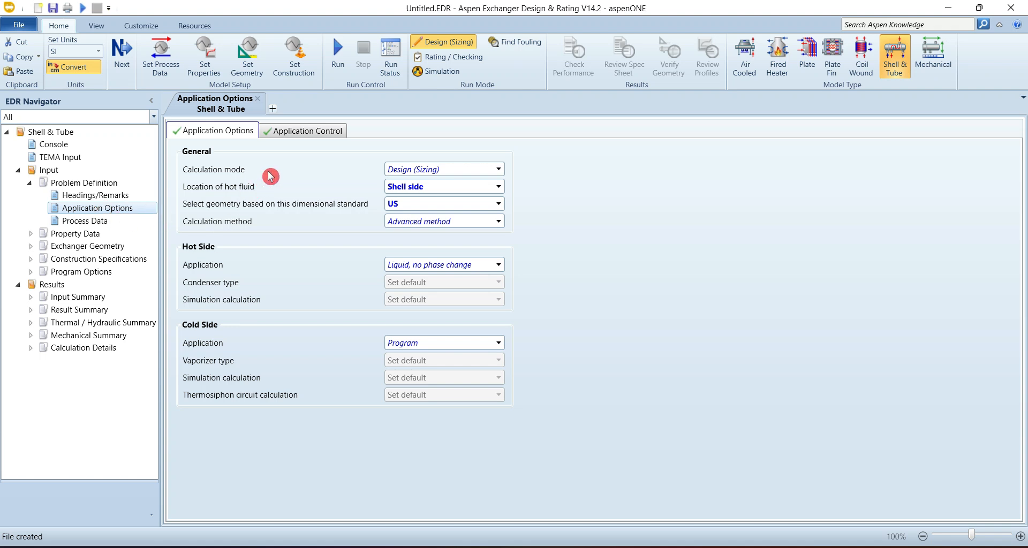
pyautogui.click(296, 132)
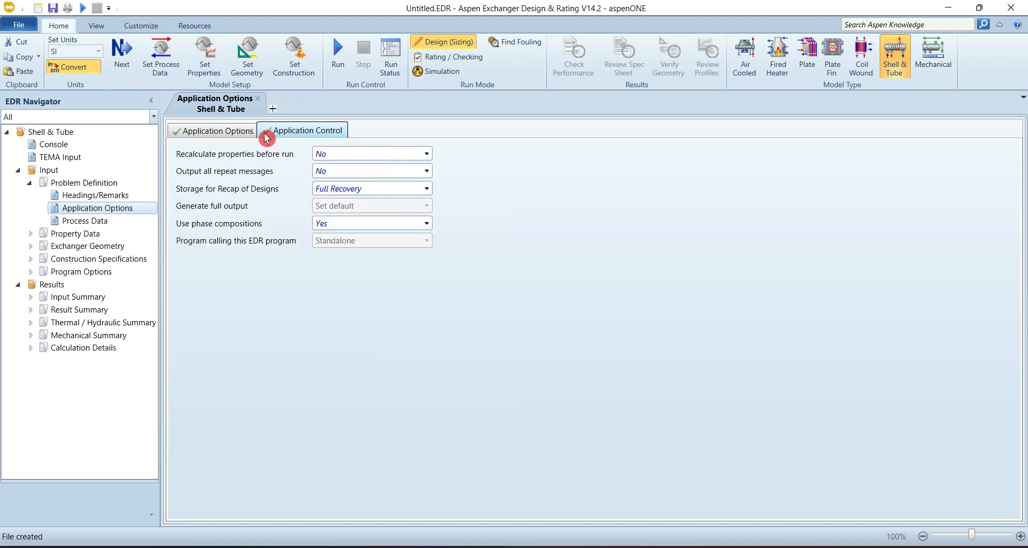
pyautogui.click(229, 137)
pyautogui.click(128, 212)
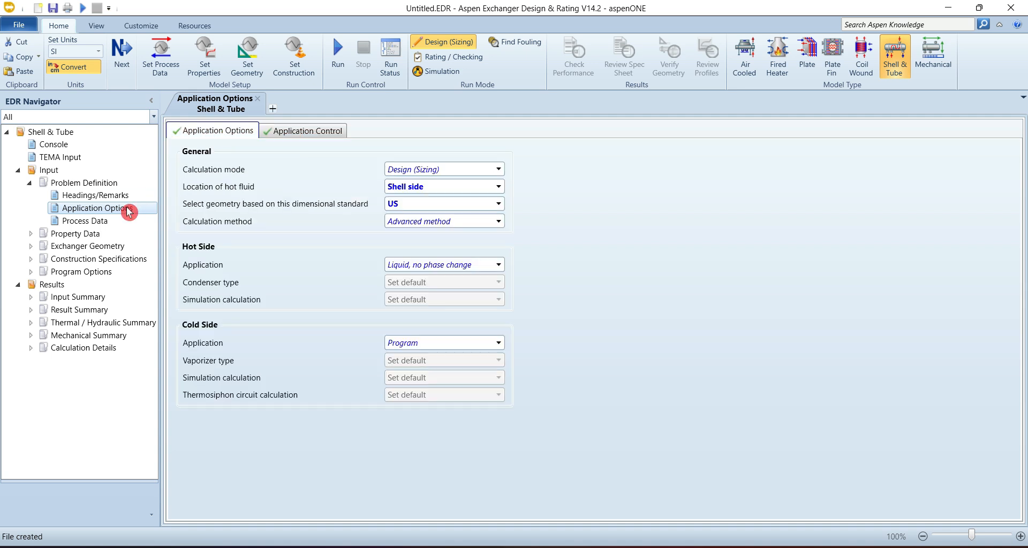
pyautogui.click(107, 221)
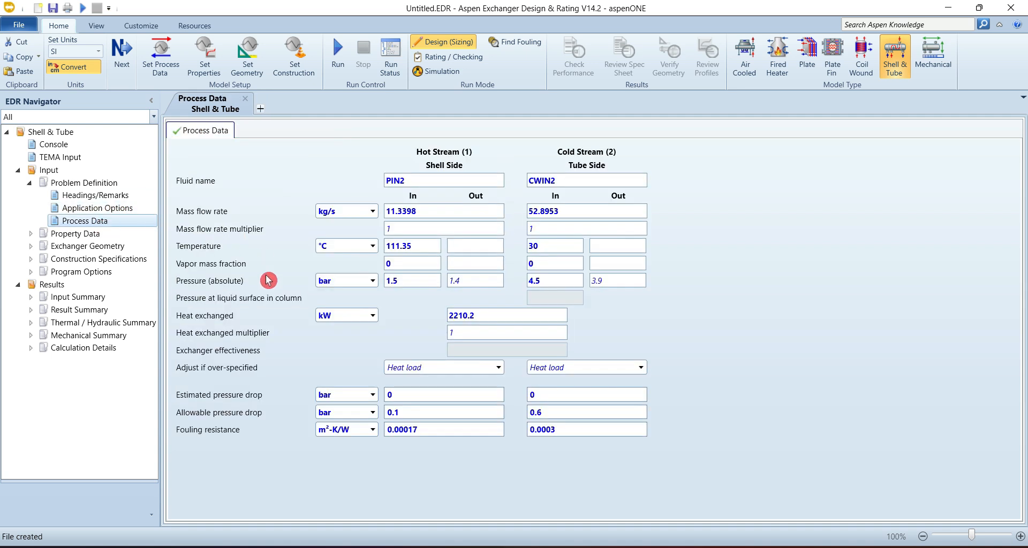
# Review the compositions and physical properties of the hot stream in the property data.
pyautogui.click(30, 235)
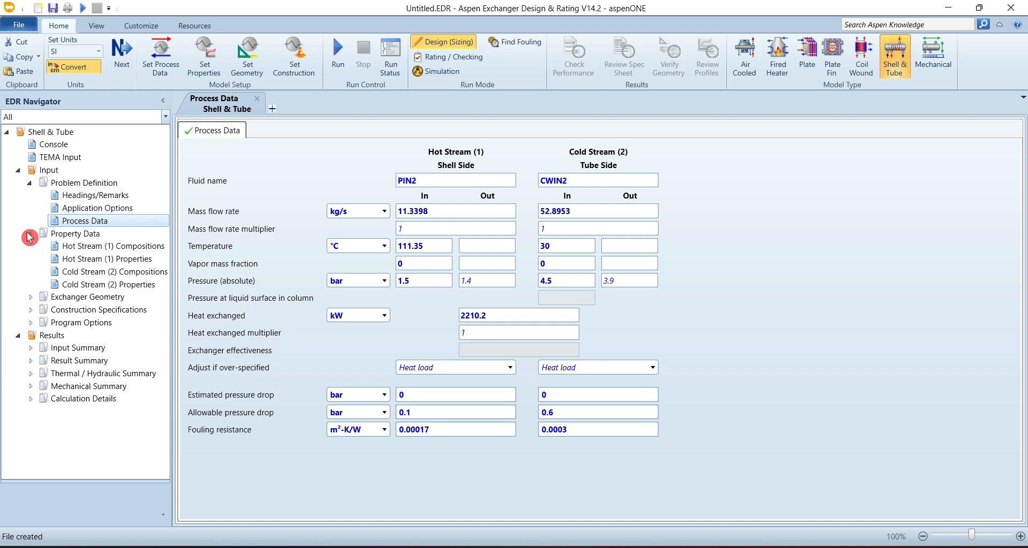
pyautogui.click(129, 248)
pyautogui.click(125, 261)
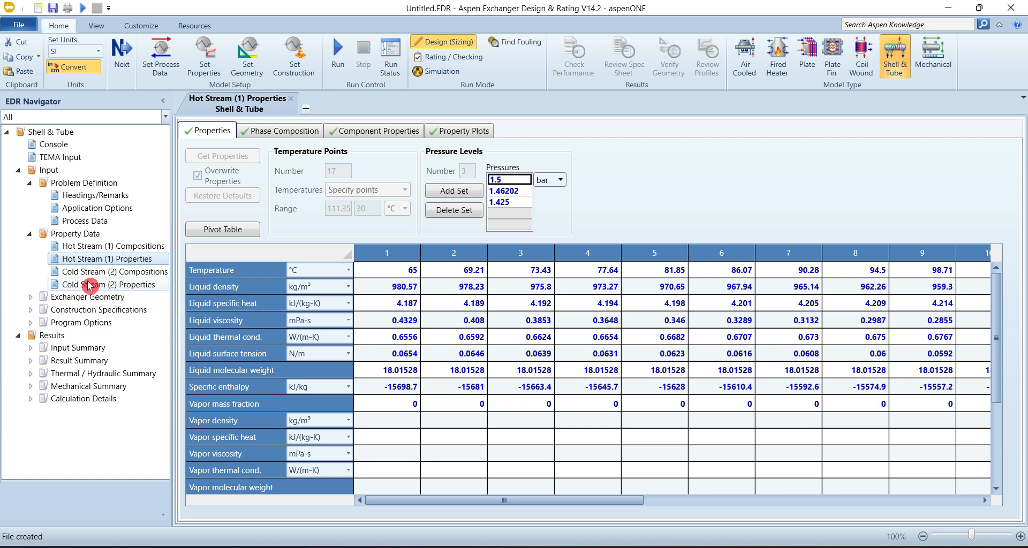
# Review the exchanger geometry inputs: geometry summary, shell and heads, tubes, baffles and supports, and nozzles.
pyautogui.click(30, 296)
pyautogui.click(102, 309)
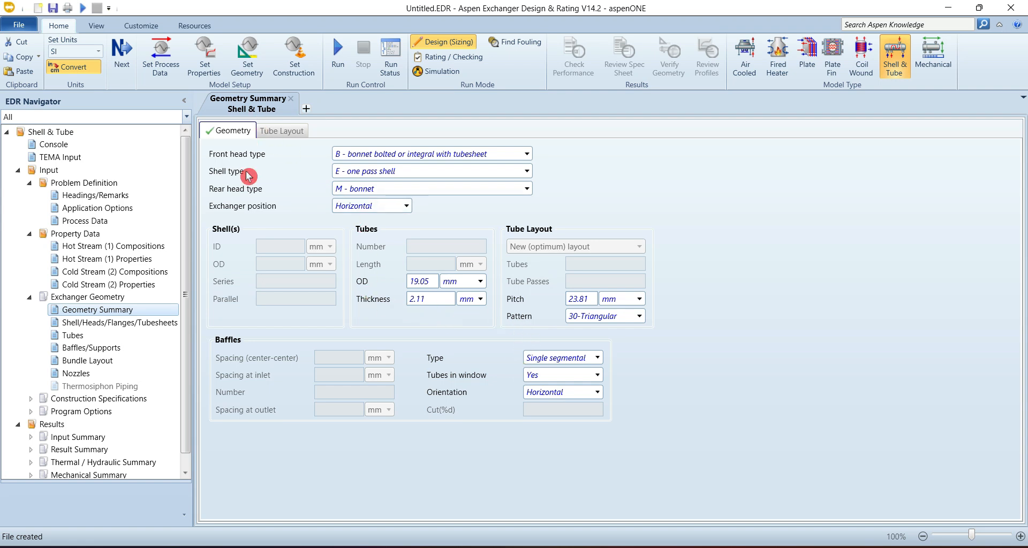
pyautogui.click(86, 323)
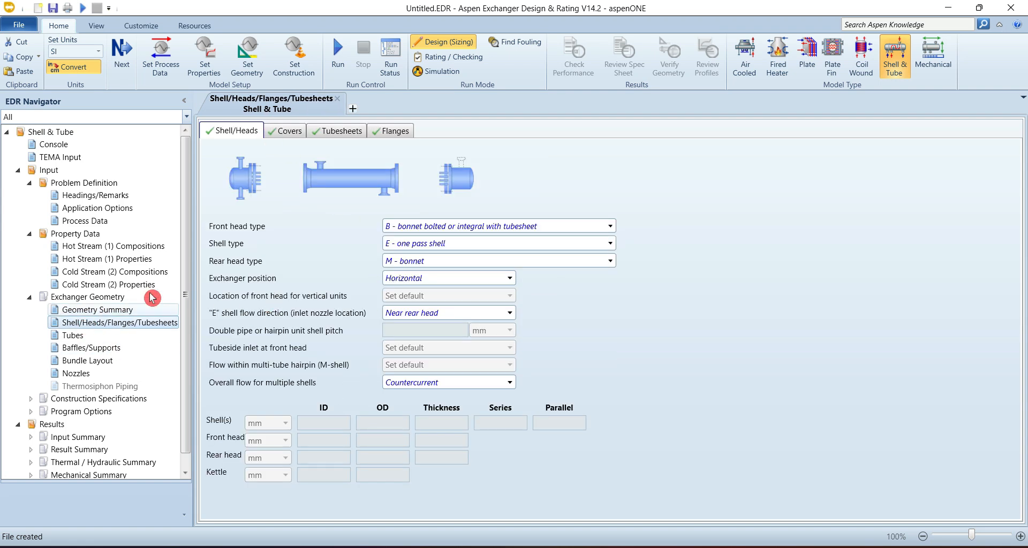
pyautogui.click(74, 337)
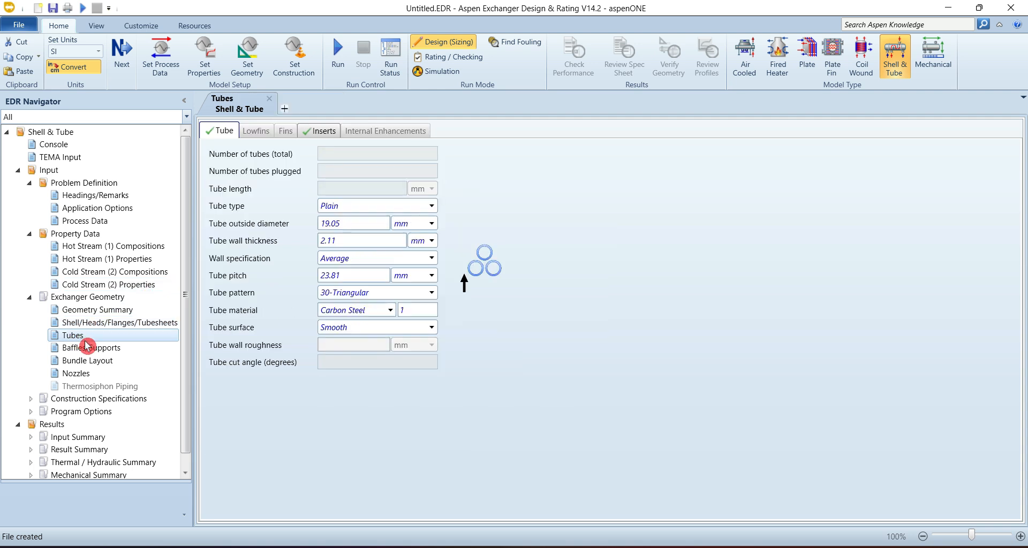
pyautogui.click(88, 347)
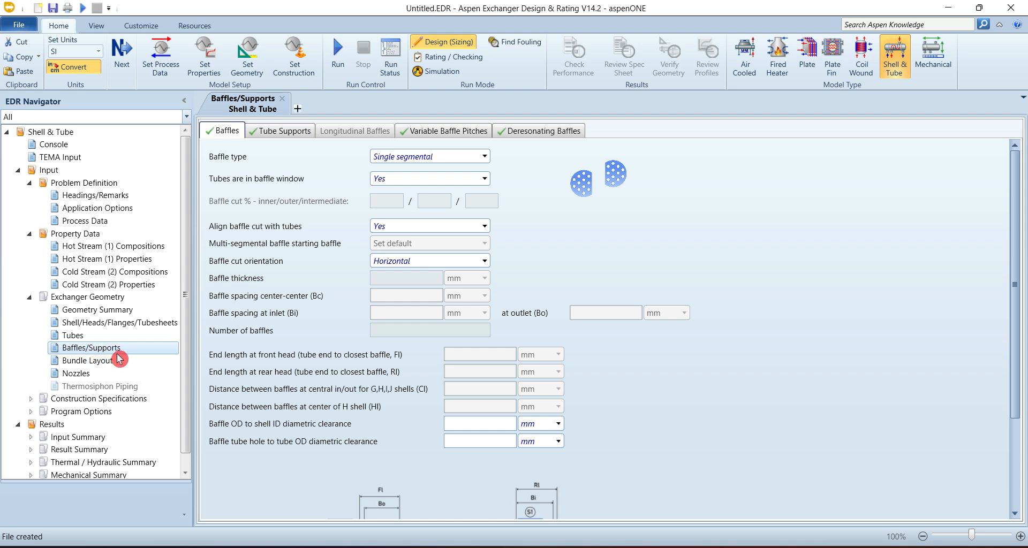
pyautogui.click(80, 373)
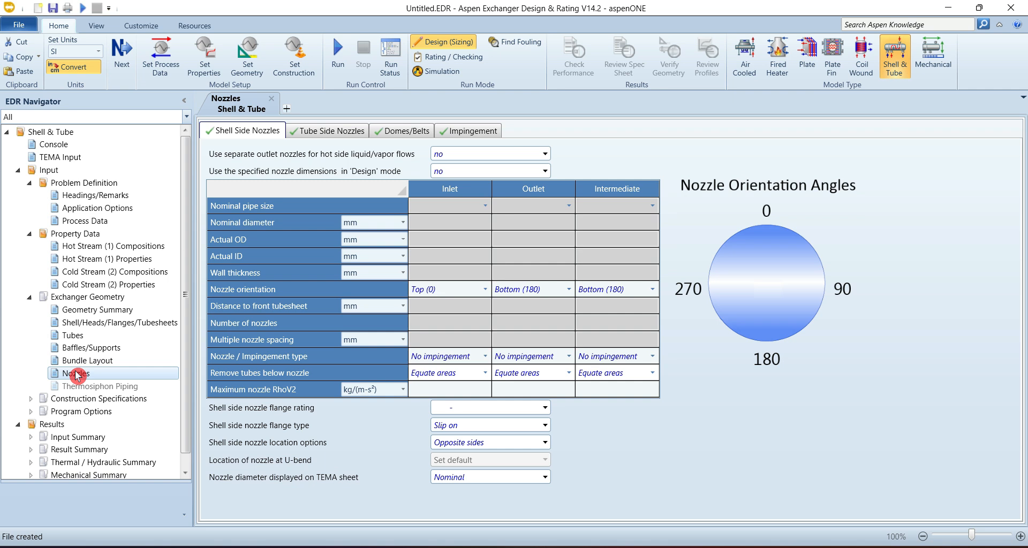
# Review the construction specifications: vessel materials, the available design codes, other standards, and the shell-side and tube-side design conditions.
pyautogui.click(29, 399)
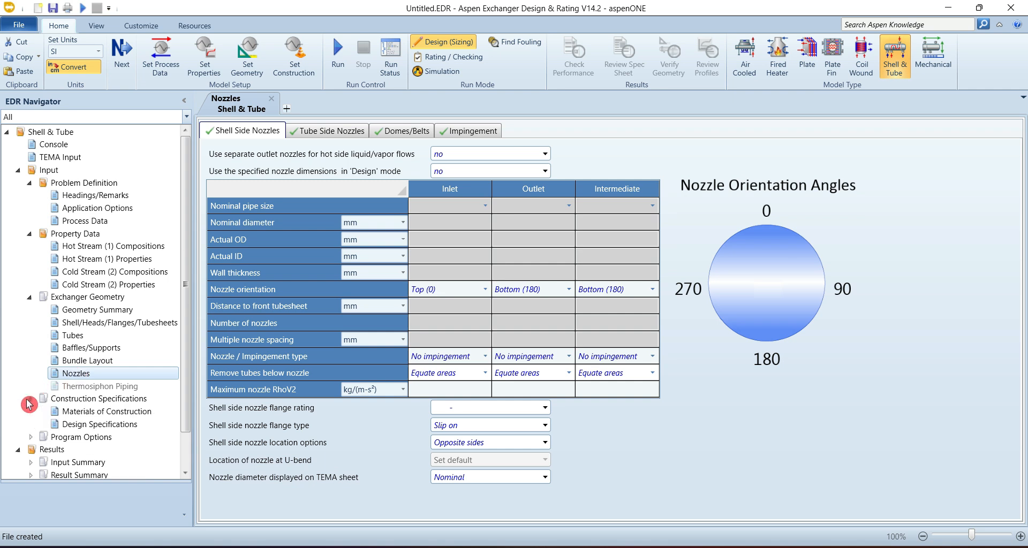
pyautogui.click(112, 415)
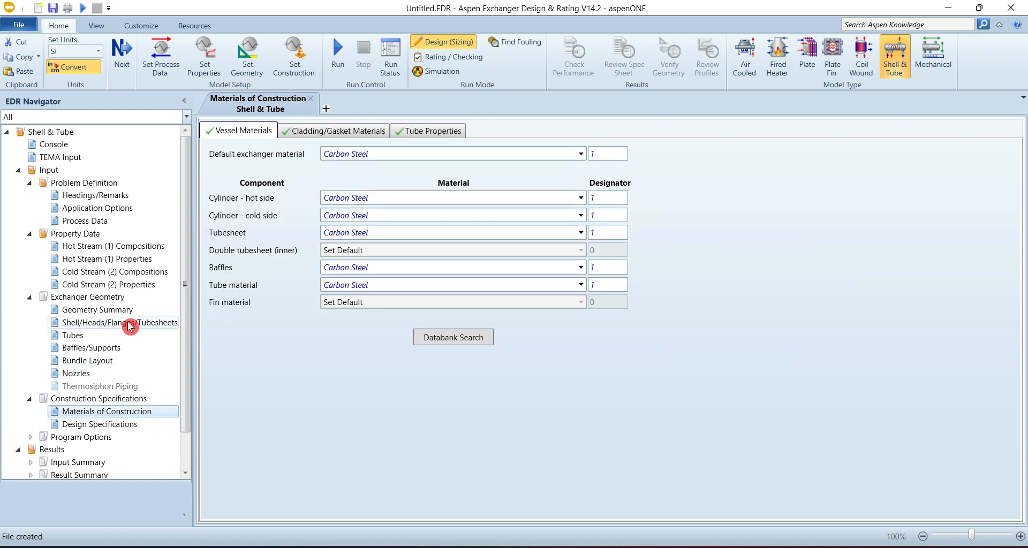
pyautogui.scroll(-2, 130, 327)
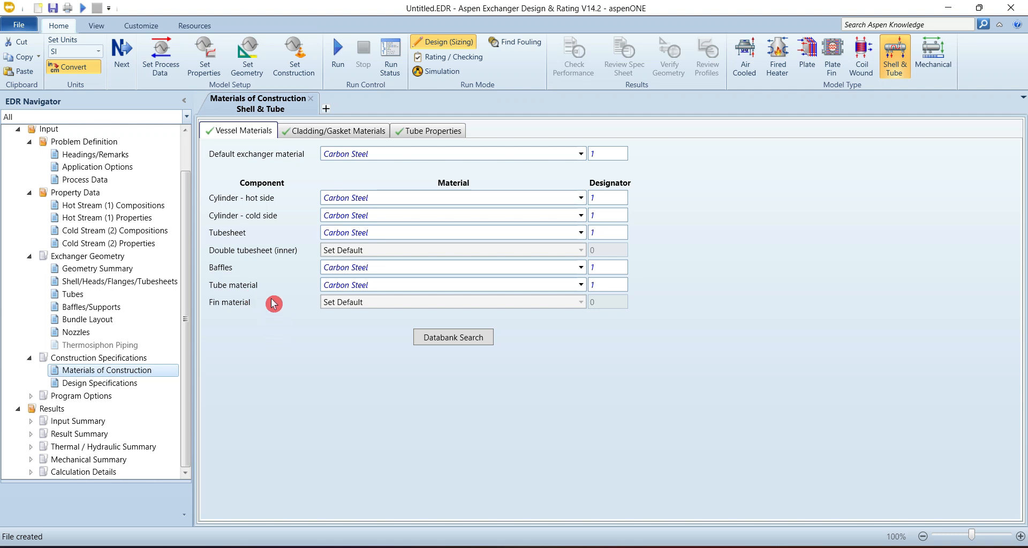
pyautogui.click(110, 384)
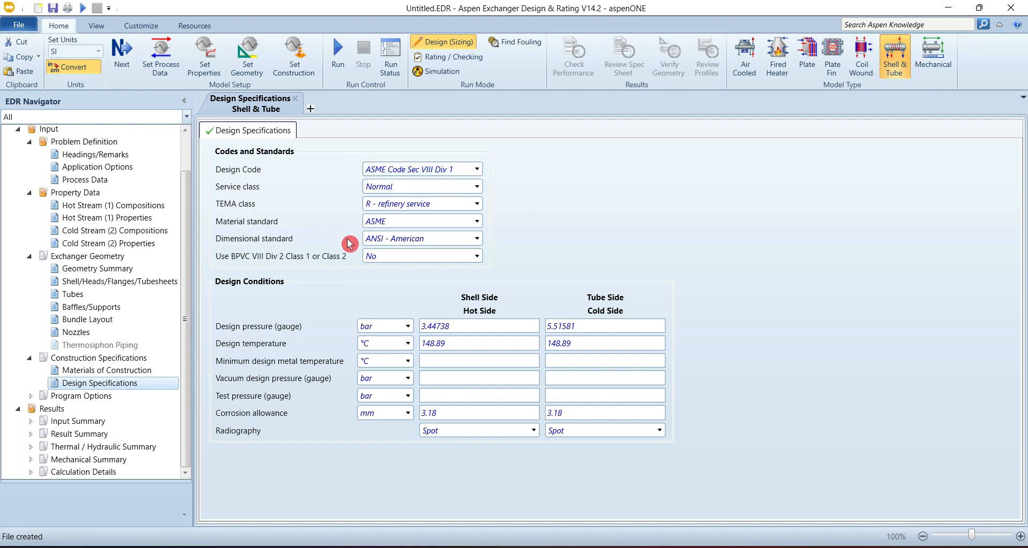
pyautogui.click(477, 173)
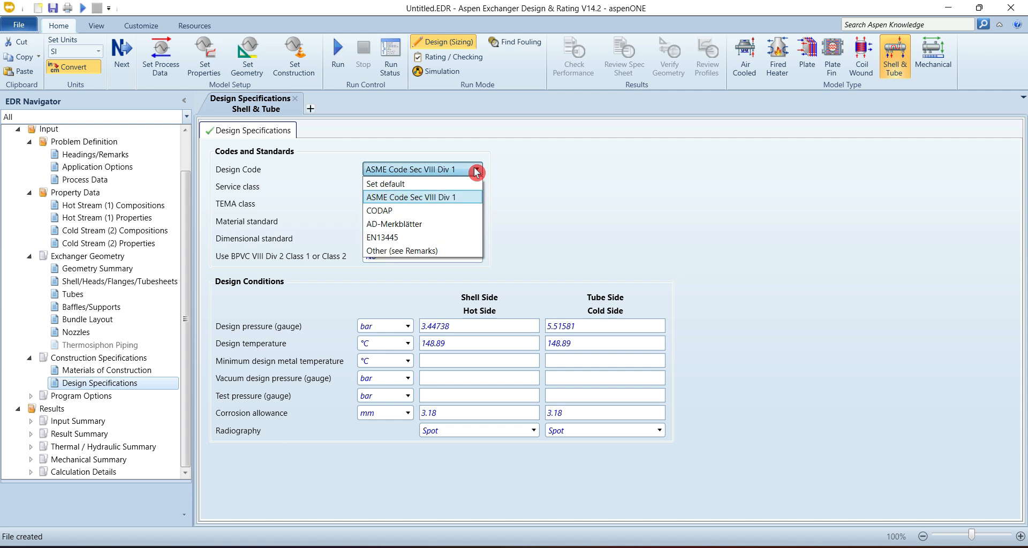
pyautogui.click(527, 190)
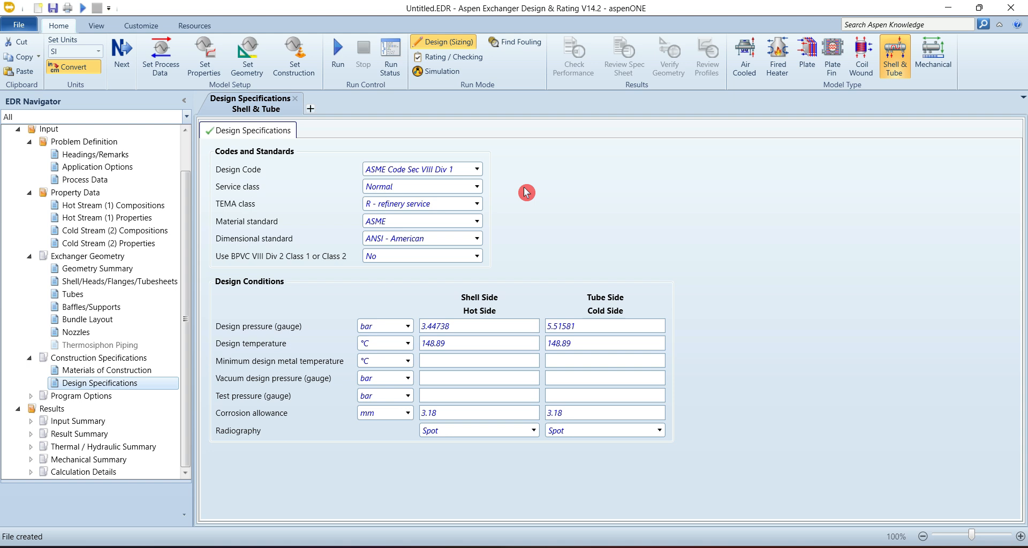
pyautogui.click(463, 225)
pyautogui.click(464, 225)
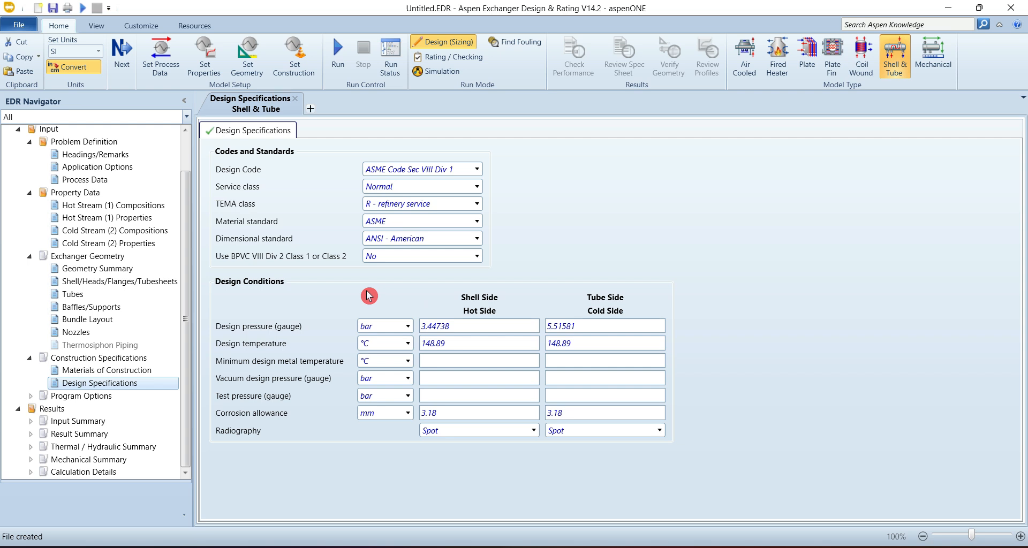
# Run the shell-and-tube exchanger in Design (Sizing) mode and review its notes, advisories and input warning.
pyautogui.click(337, 58)
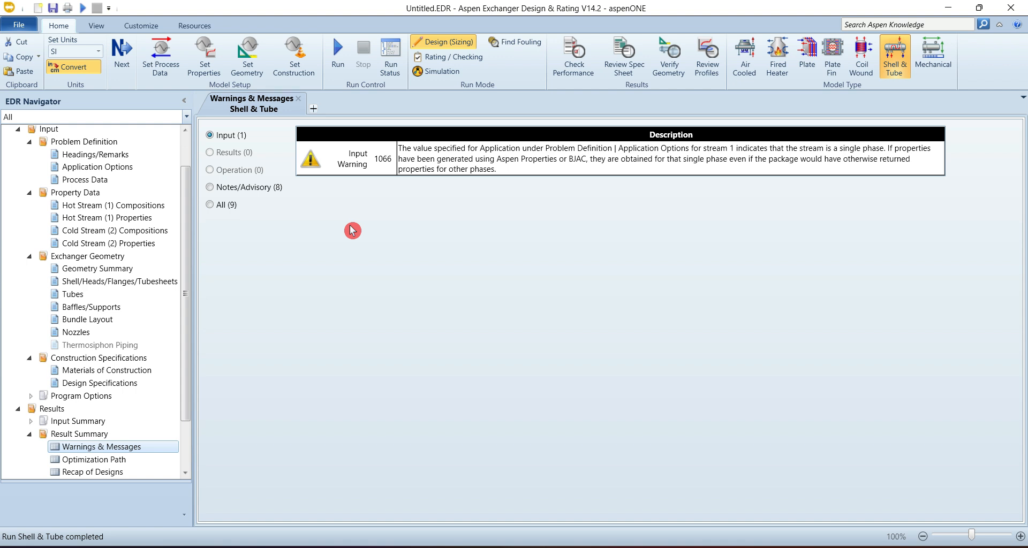
pyautogui.click(210, 188)
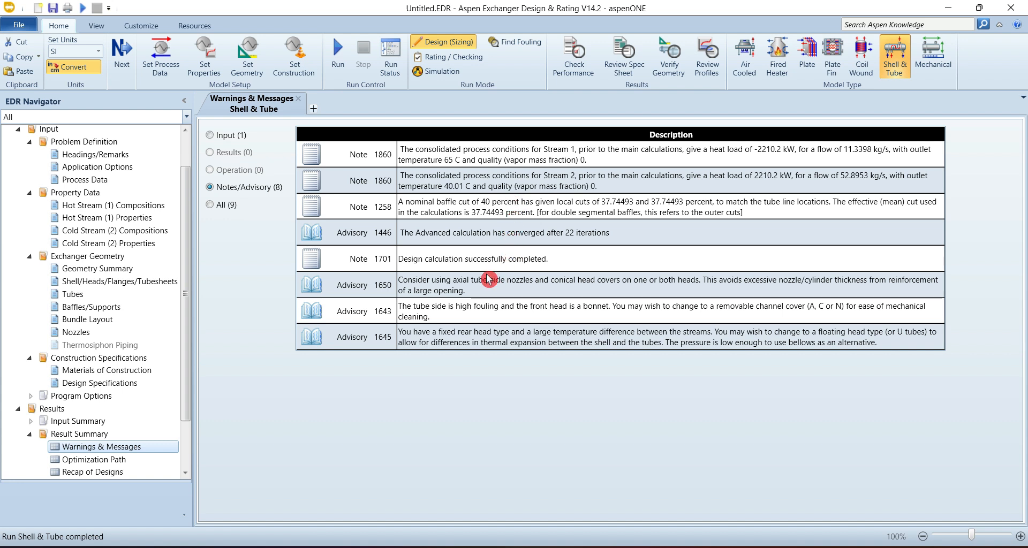
pyautogui.click(228, 139)
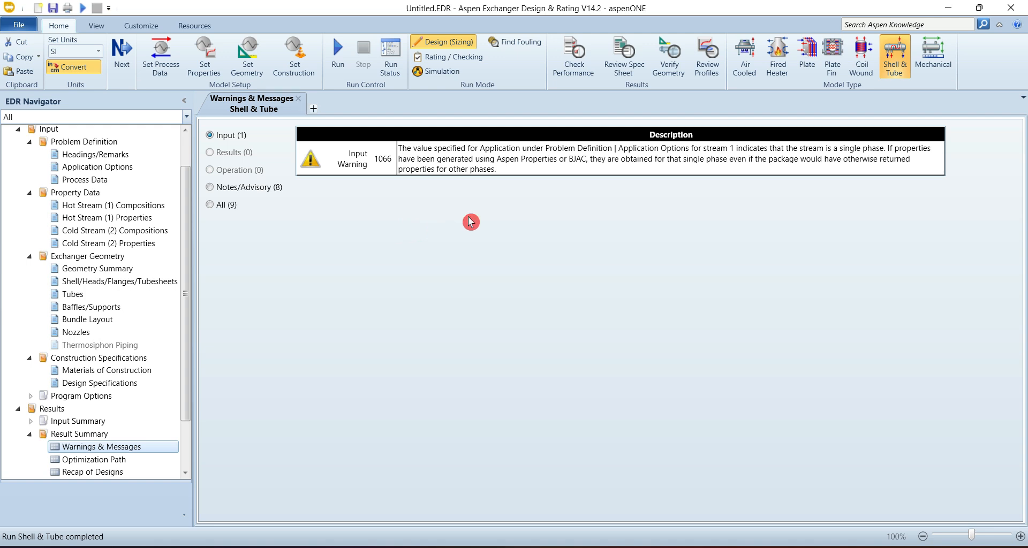
pyautogui.click(532, 160)
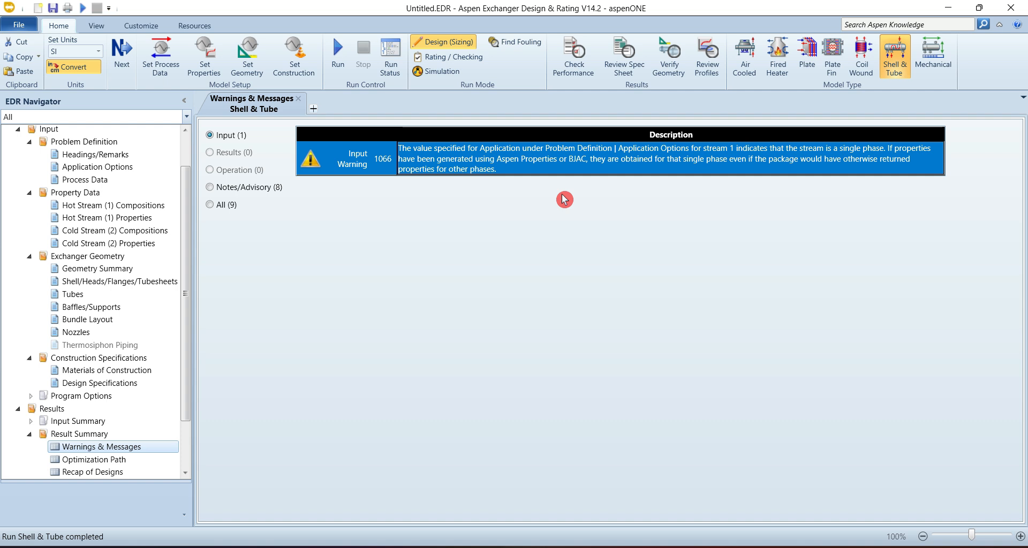
pyautogui.click(367, 245)
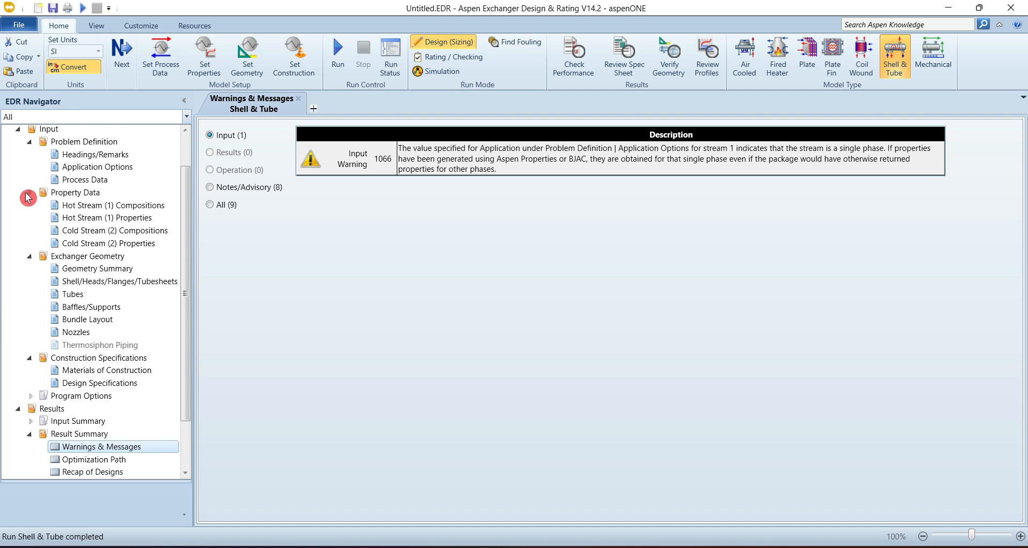
# Collapse the property data, exchanger geometry, problem definition and construction specification branches in the navigator tree.
pyautogui.click(28, 197)
pyautogui.click(29, 207)
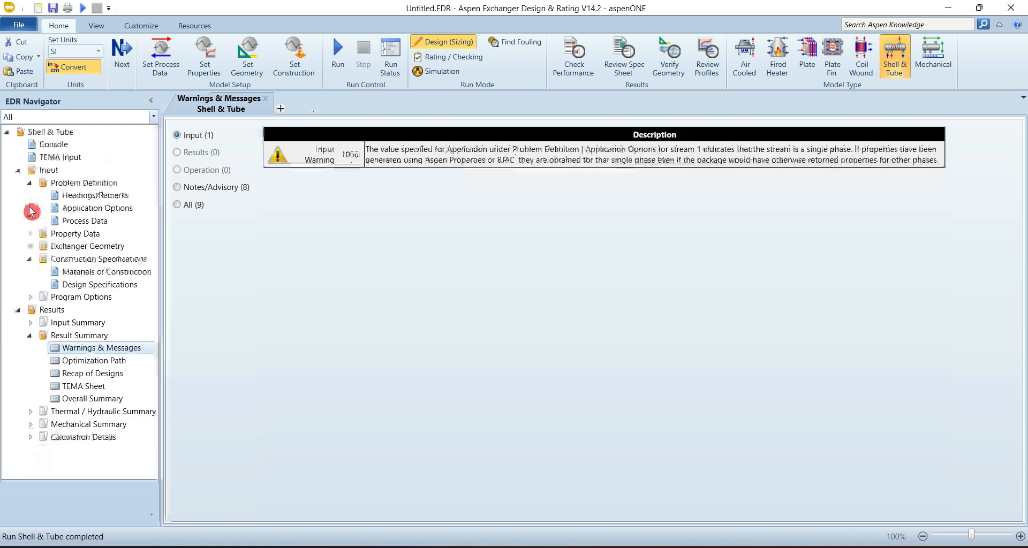
pyautogui.click(29, 183)
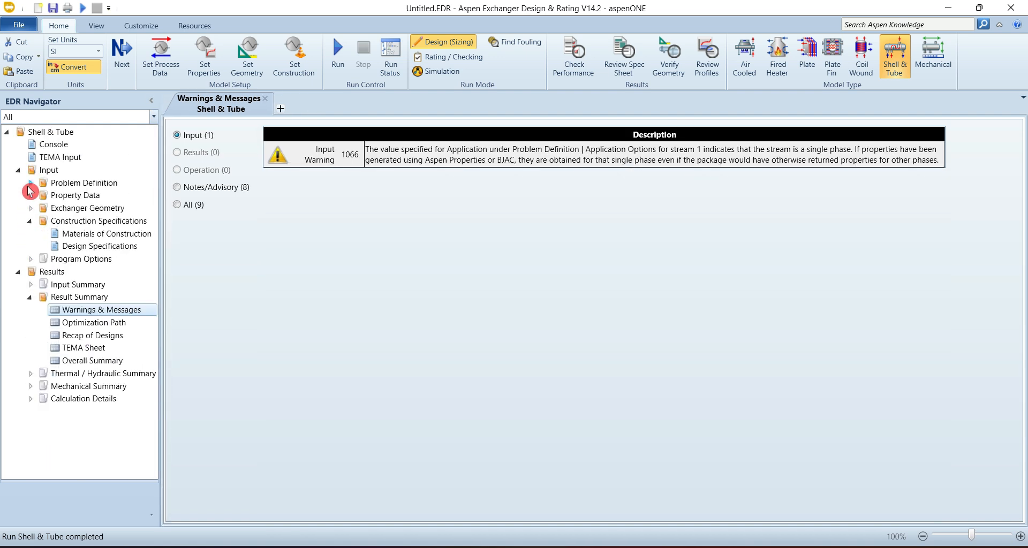
pyautogui.click(30, 220)
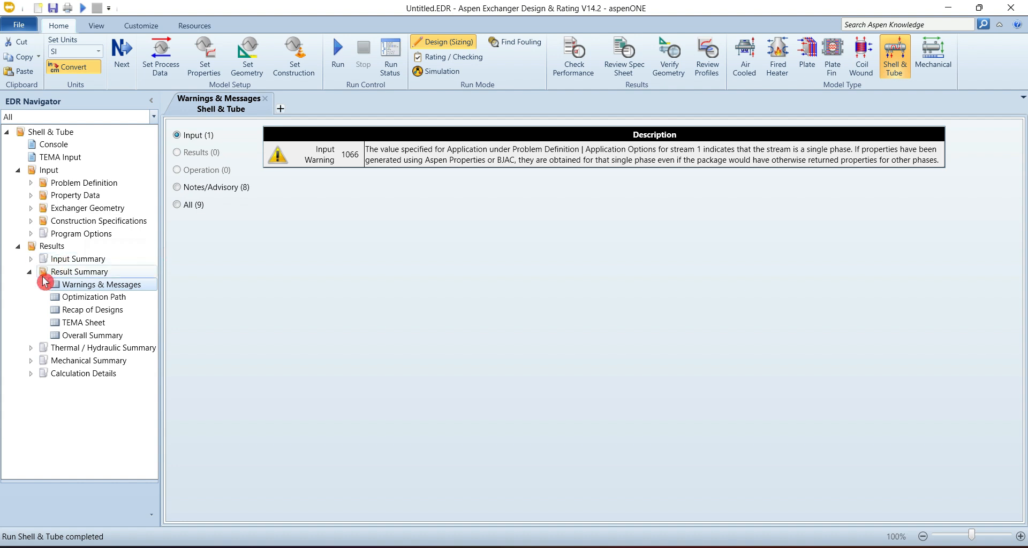
# Examine the optimization path cases, comparing their tube lengths, total prices, operational issues and design statuses.
pyautogui.click(116, 300)
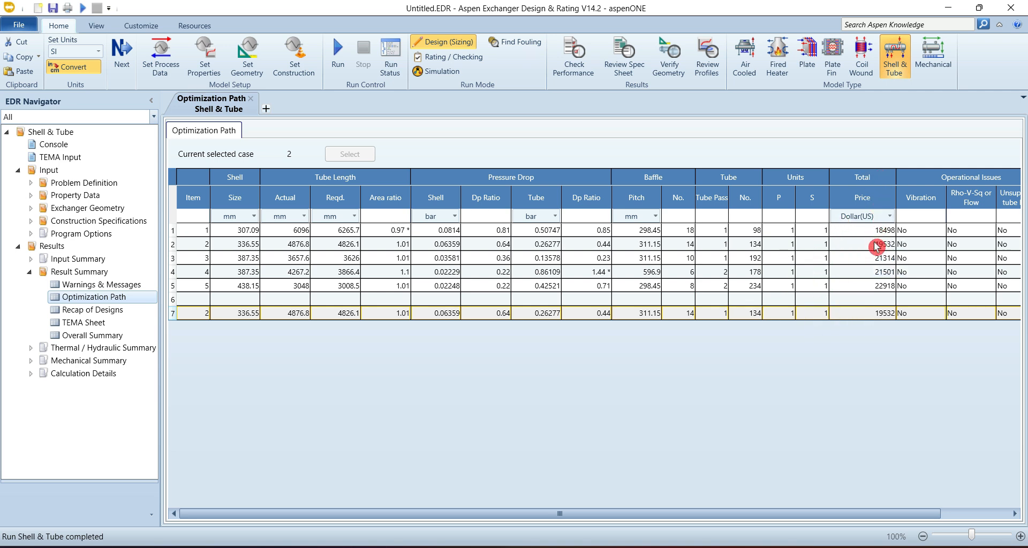
pyautogui.moveTo(875, 261)
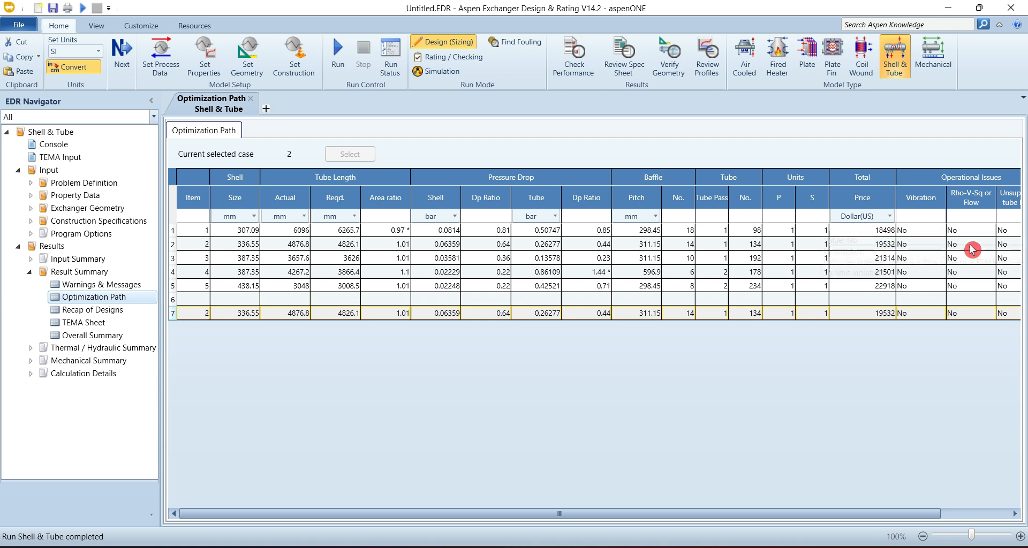
pyautogui.moveTo(973, 277)
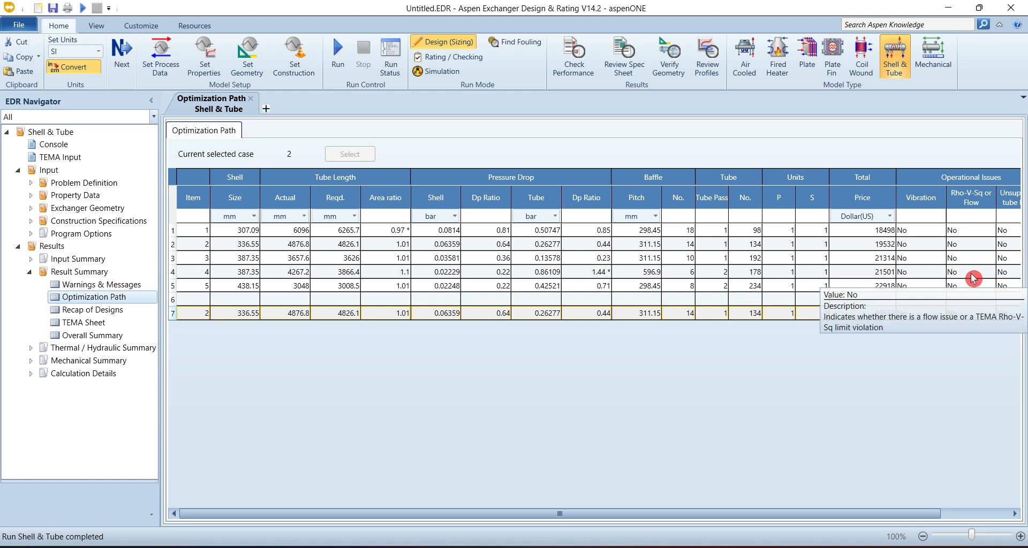
pyautogui.moveTo(940, 232)
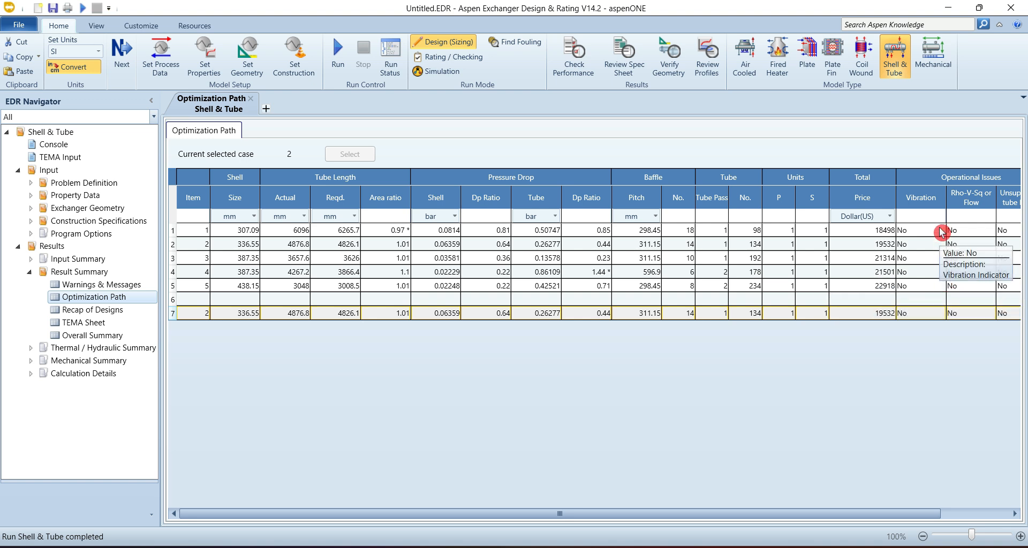
pyautogui.moveTo(865, 512); pyautogui.dragTo(954, 514)
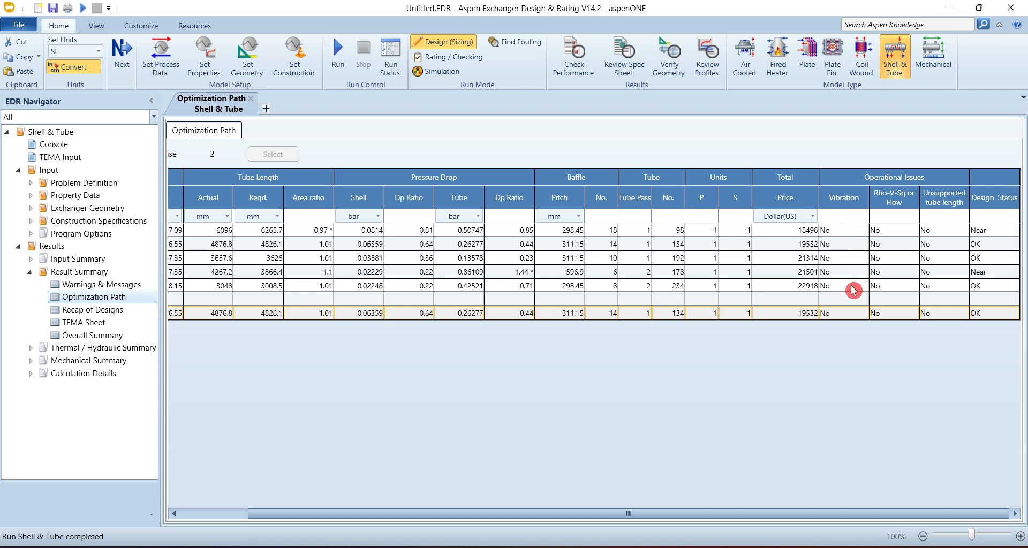
pyautogui.moveTo(853, 289)
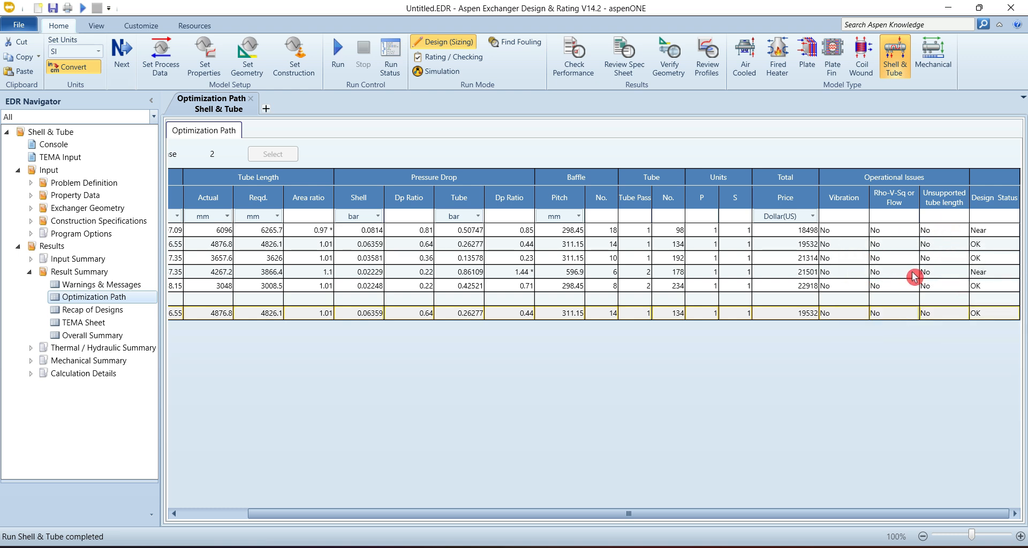
pyautogui.moveTo(914, 276)
pyautogui.moveTo(931, 259)
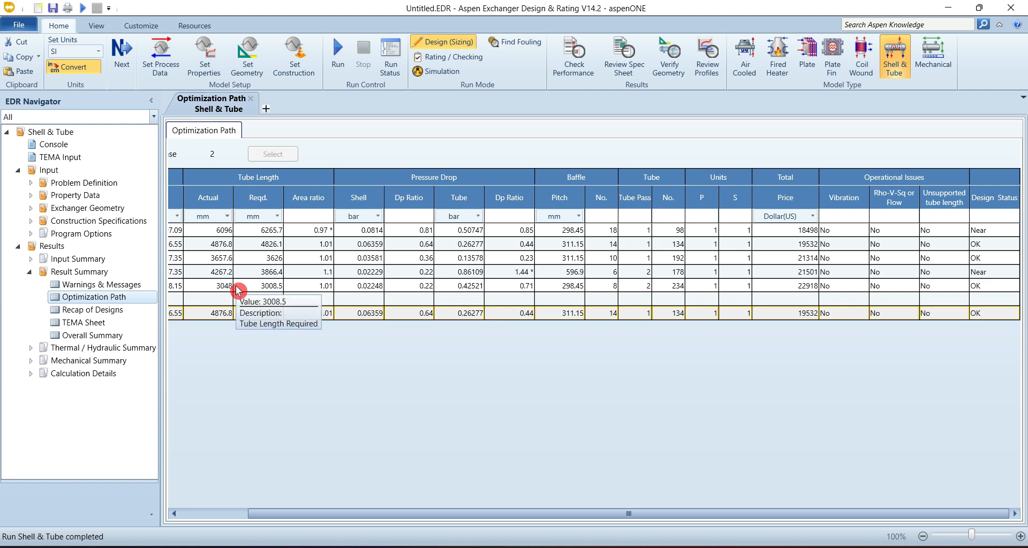
pyautogui.moveTo(513, 517); pyautogui.dragTo(294, 514)
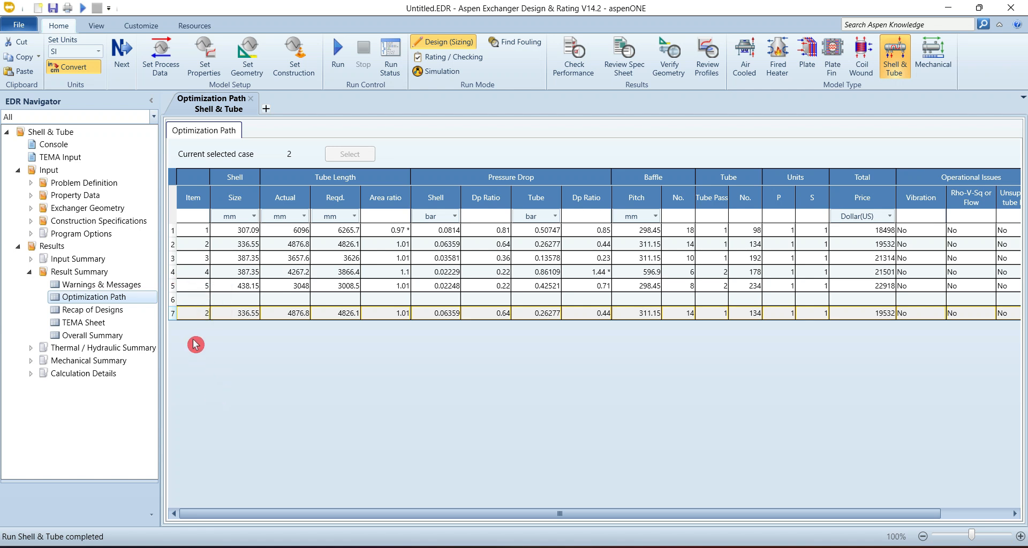
# Check case 2 in the optimization path against the other designs, including its price and status, and review the recap of designs.
pyautogui.click(173, 314)
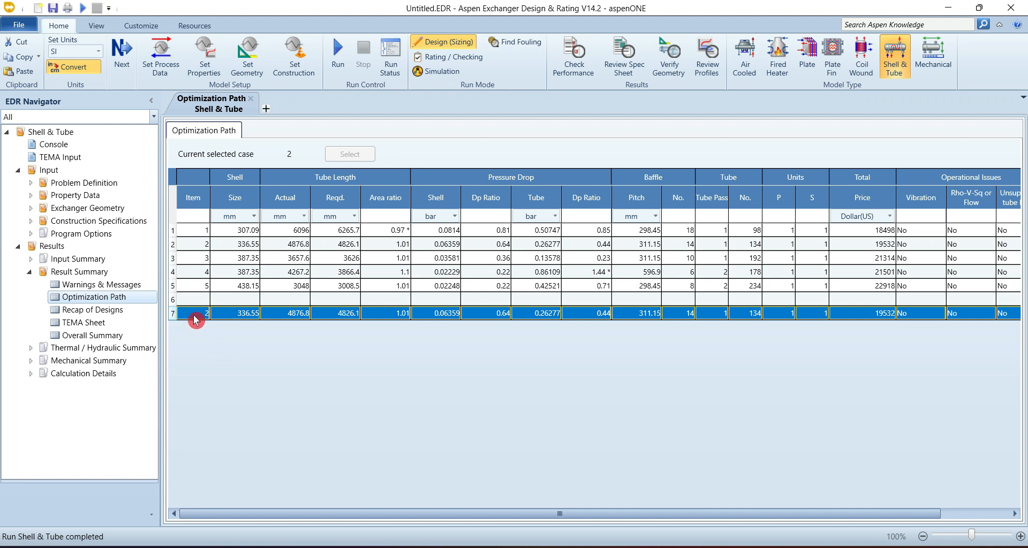
pyautogui.click(173, 245)
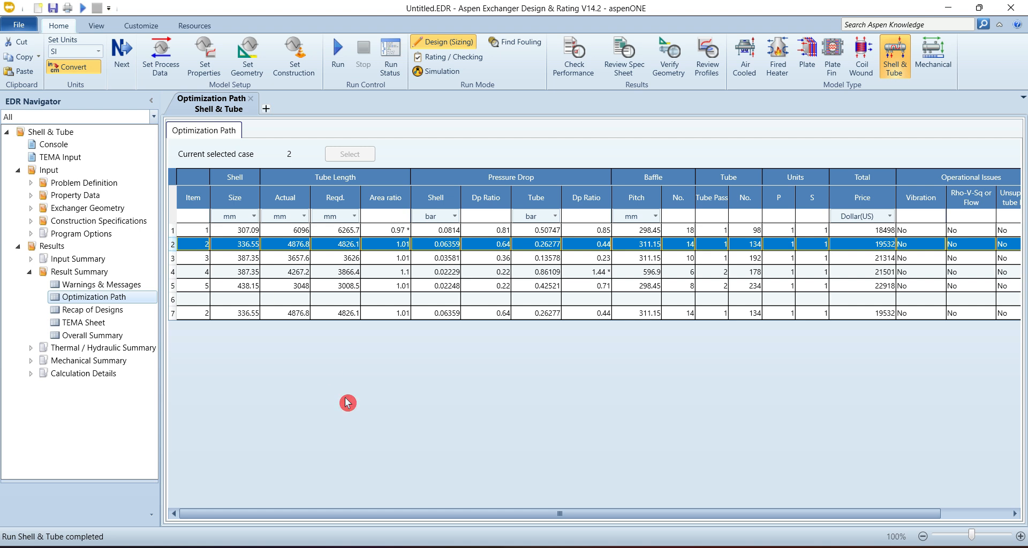
pyautogui.hscroll(3, 635, 405)
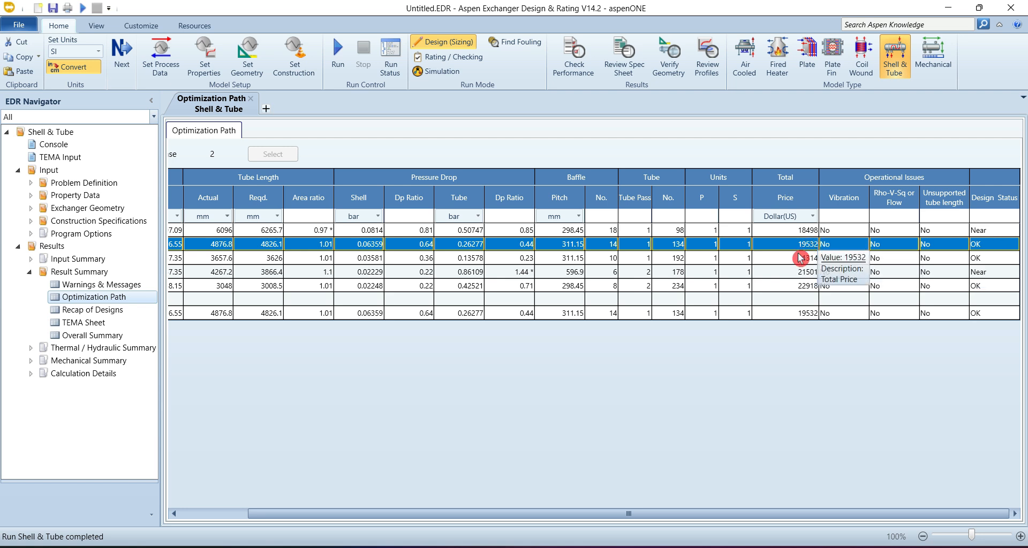
pyautogui.moveTo(647, 514); pyautogui.dragTo(391, 528)
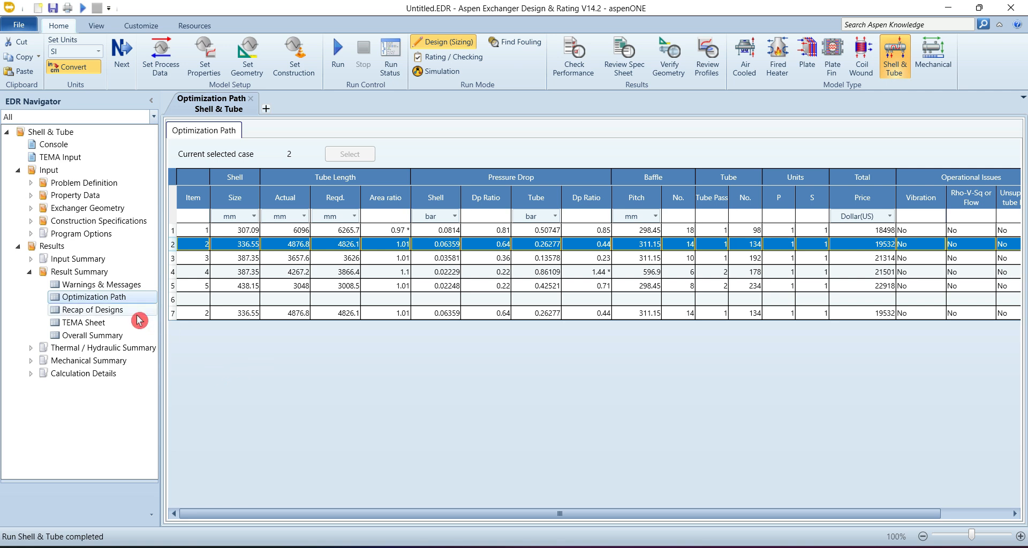
pyautogui.click(109, 313)
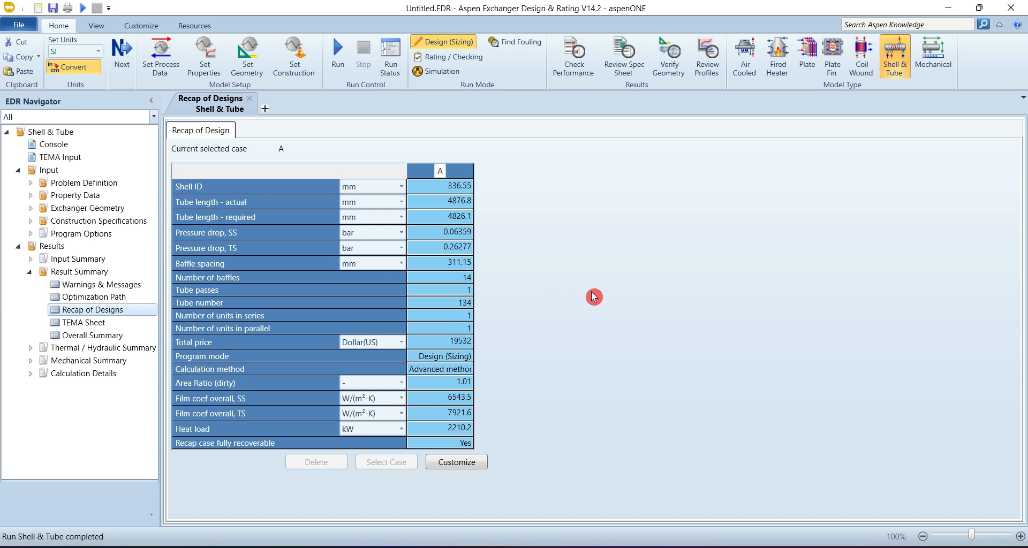
# Switch to the Word notes and read the guidelines for shell inside diameters and typical tube diameters and gauges.
pyautogui.click(695, 541)
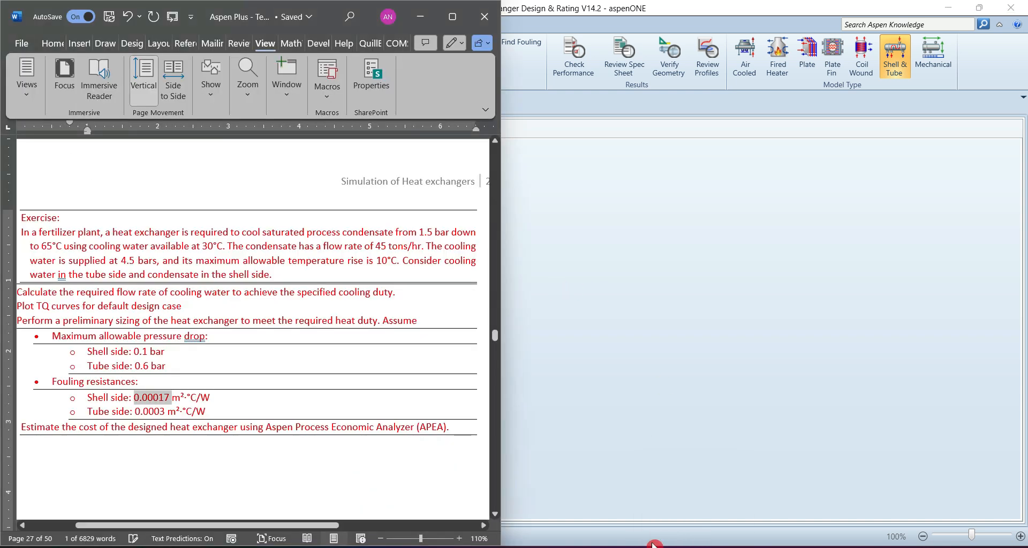
pyautogui.scroll(15, 268, 402)
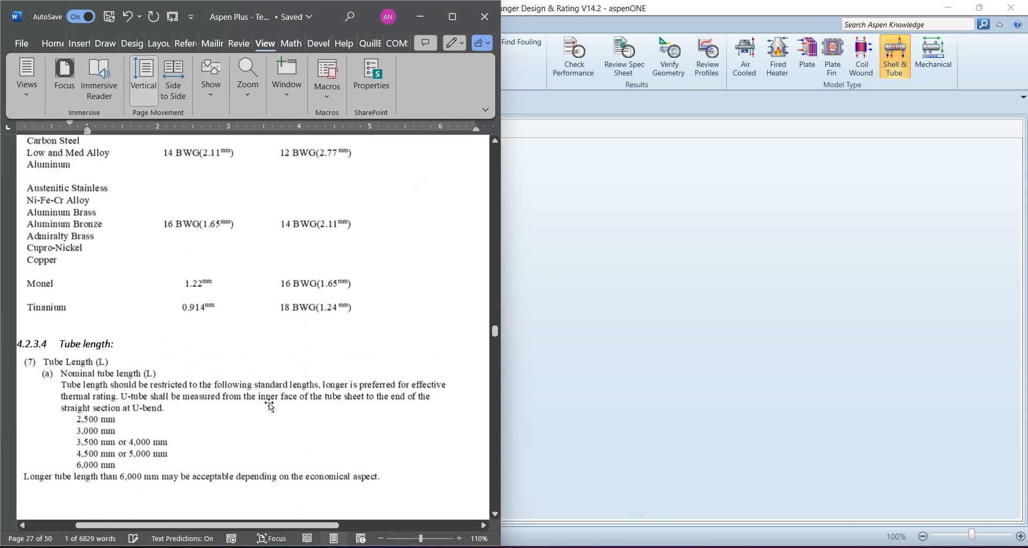
pyautogui.scroll(10, 269, 403)
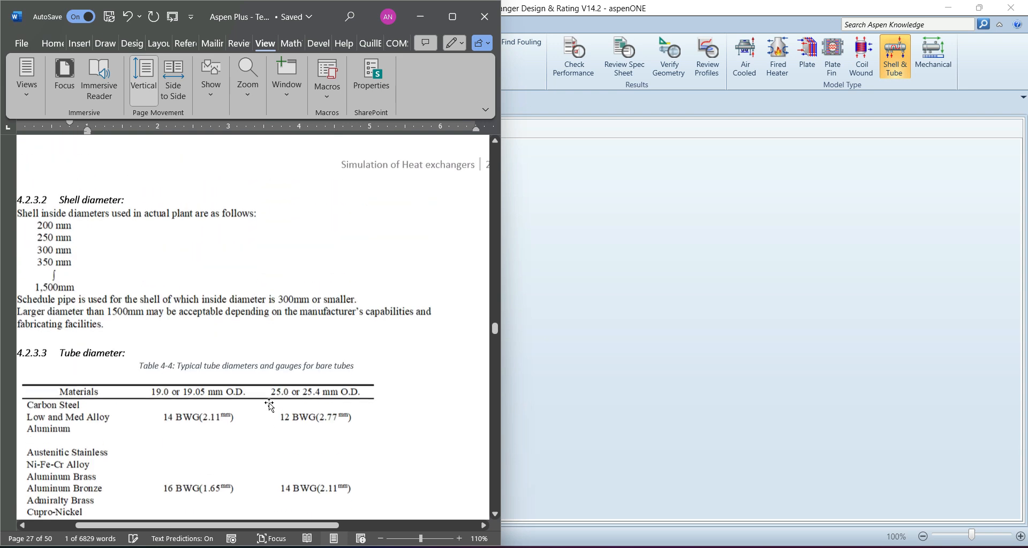
pyautogui.hscroll(-2, 268, 403)
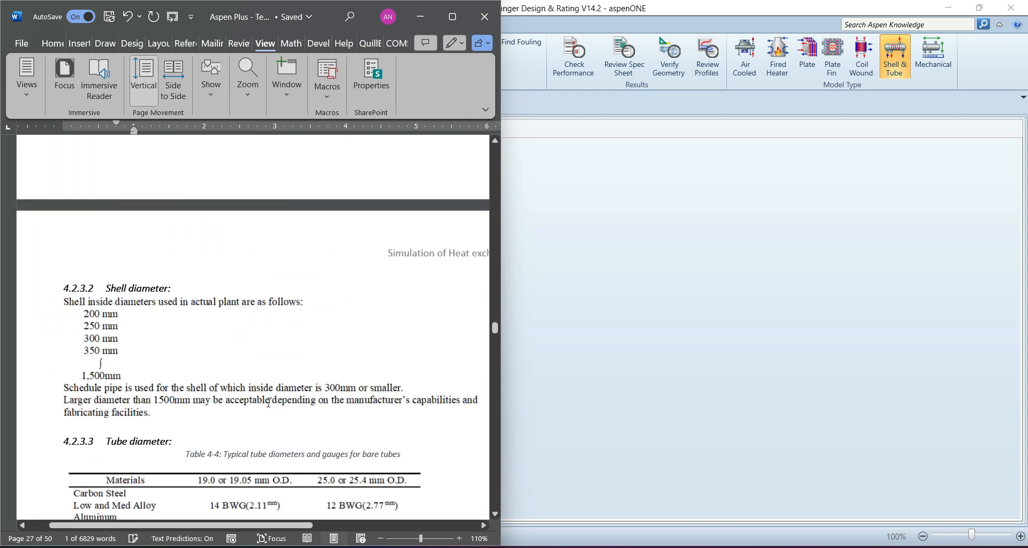
pyautogui.scroll(-2, 269, 403)
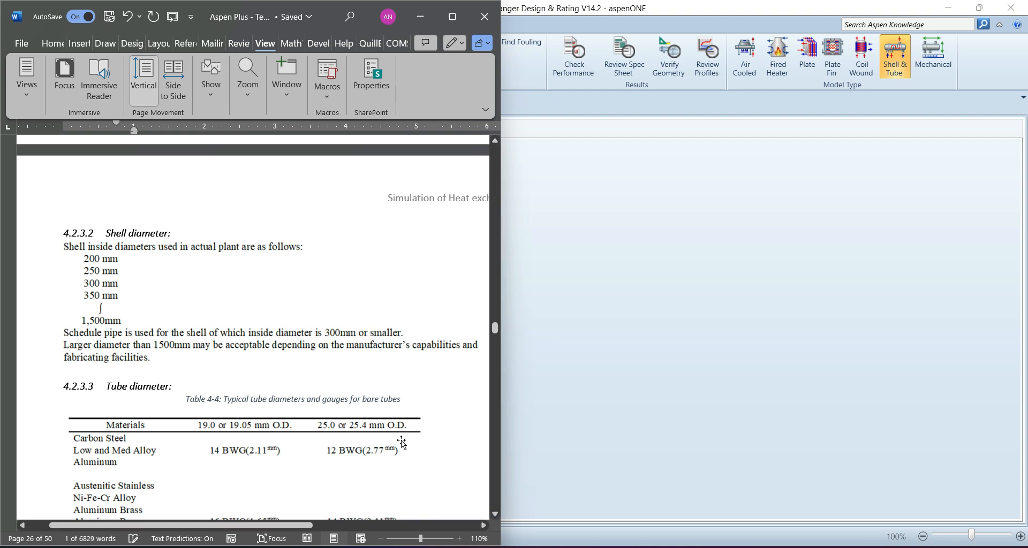
# Compare the Aspen EDR recap of designs with the standard tube lengths in the Word notes, and check its tube number and heat load.
pyautogui.click(752, 547)
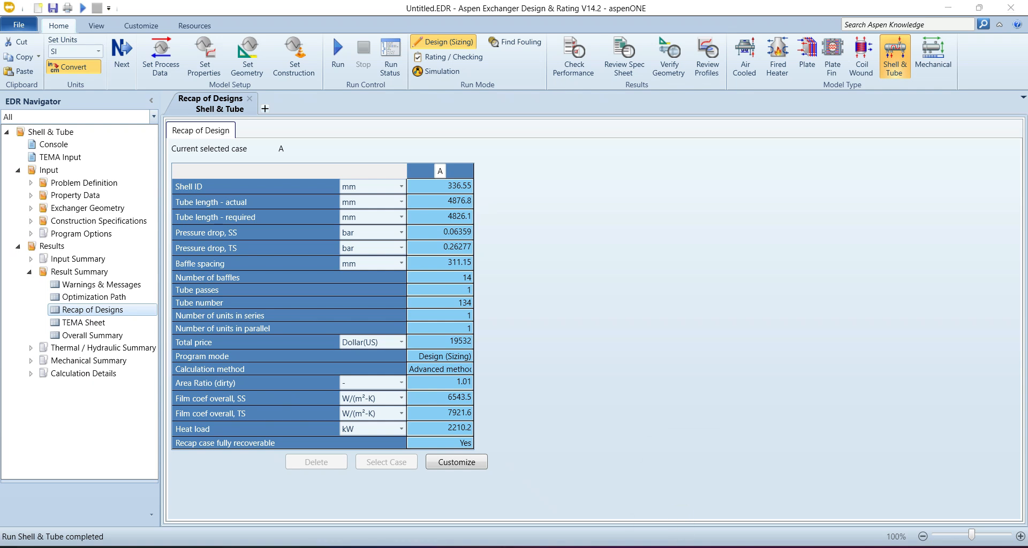
pyautogui.hotkey('alt', 'Tab')
pyautogui.scroll(-10, 301, 429)
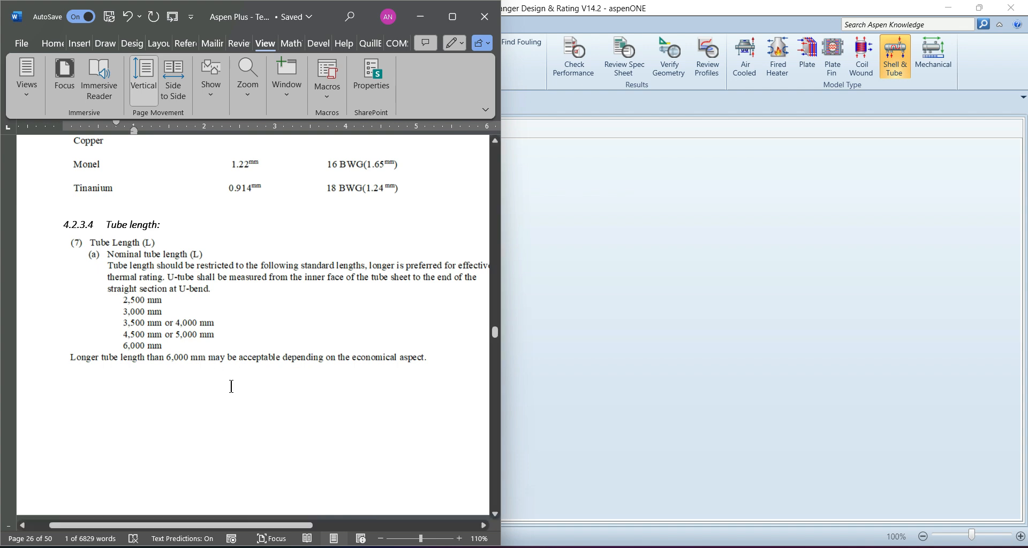
pyautogui.click(701, 547)
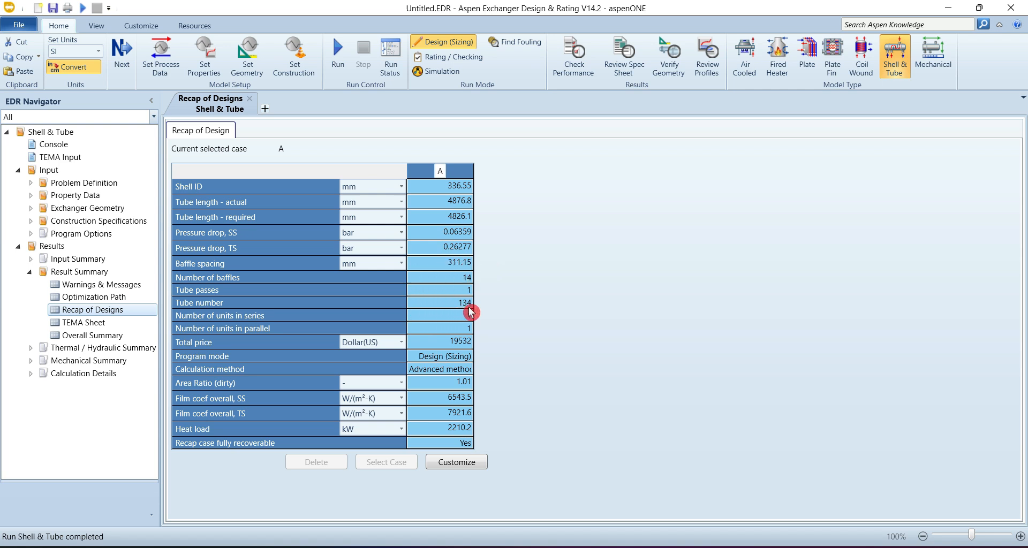
pyautogui.click(441, 304)
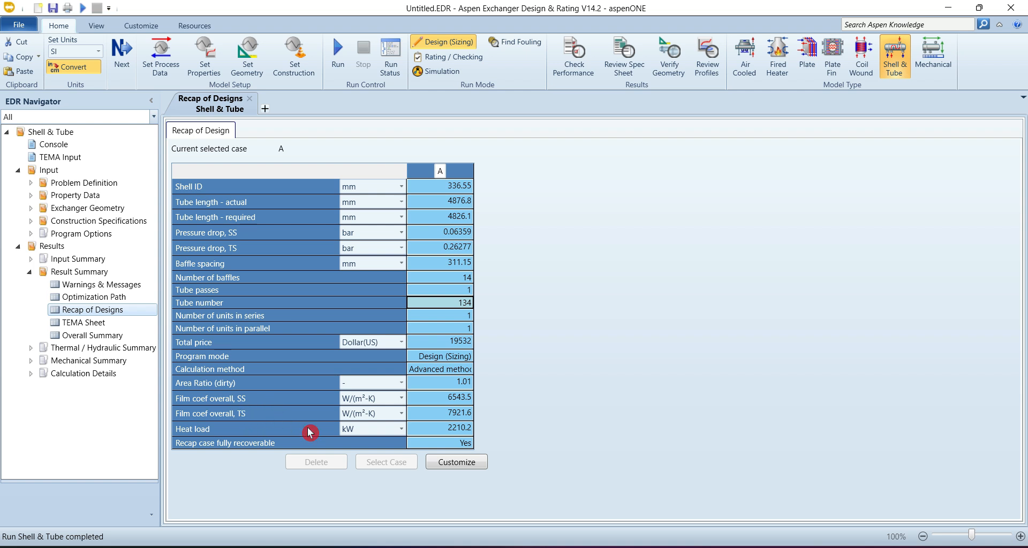
pyautogui.click(433, 431)
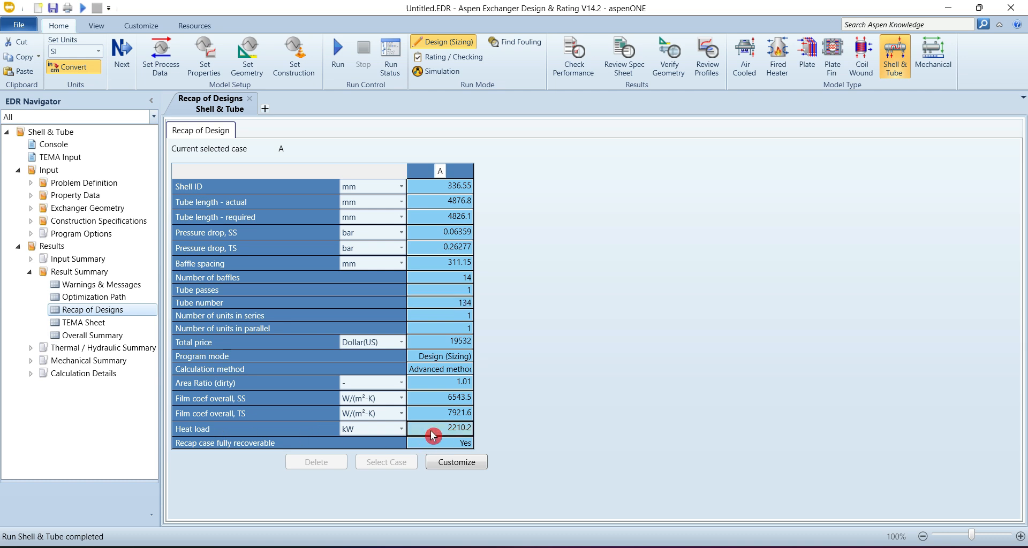
# Review the TEMA specification sheet's performance section, checking the inlet and outlet pressures on the shell and tube sides.
pyautogui.click(95, 324)
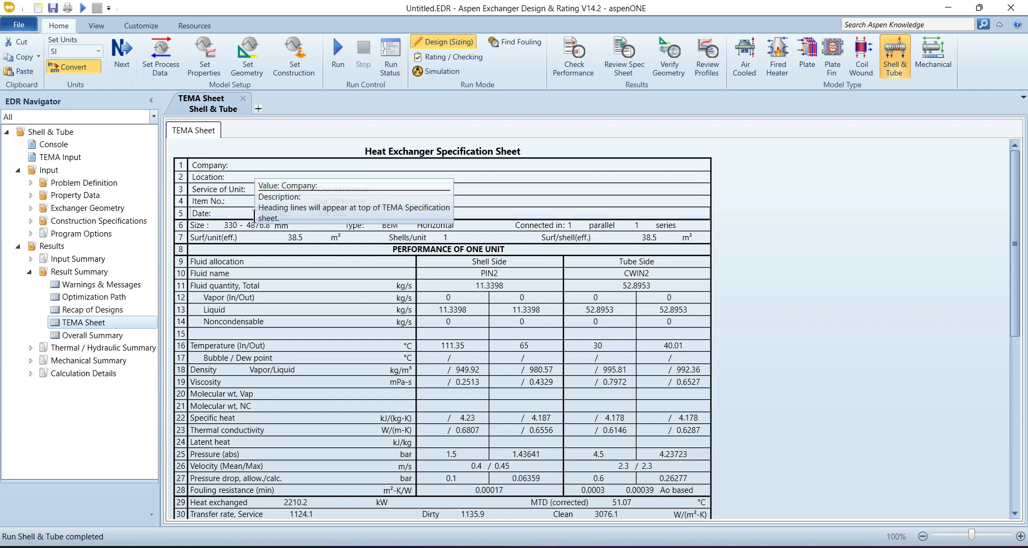
pyautogui.click(65, 156)
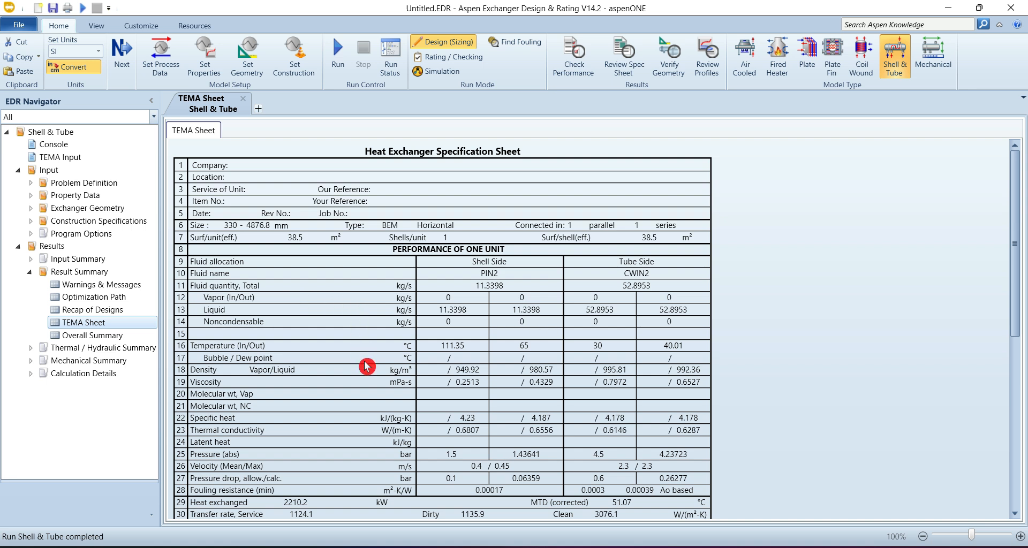
pyautogui.scroll(-3, 367, 367)
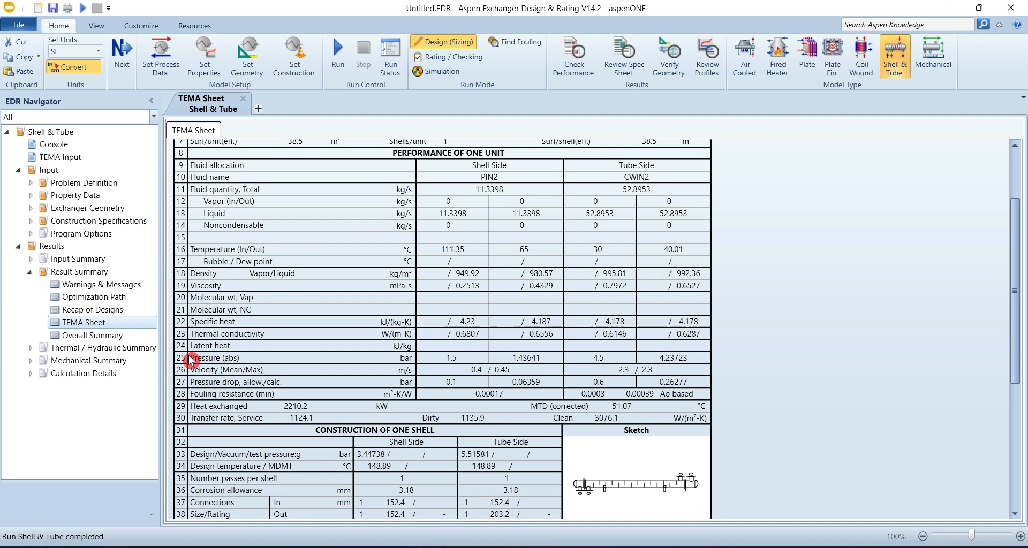
pyautogui.click(458, 356)
pyautogui.click(492, 360)
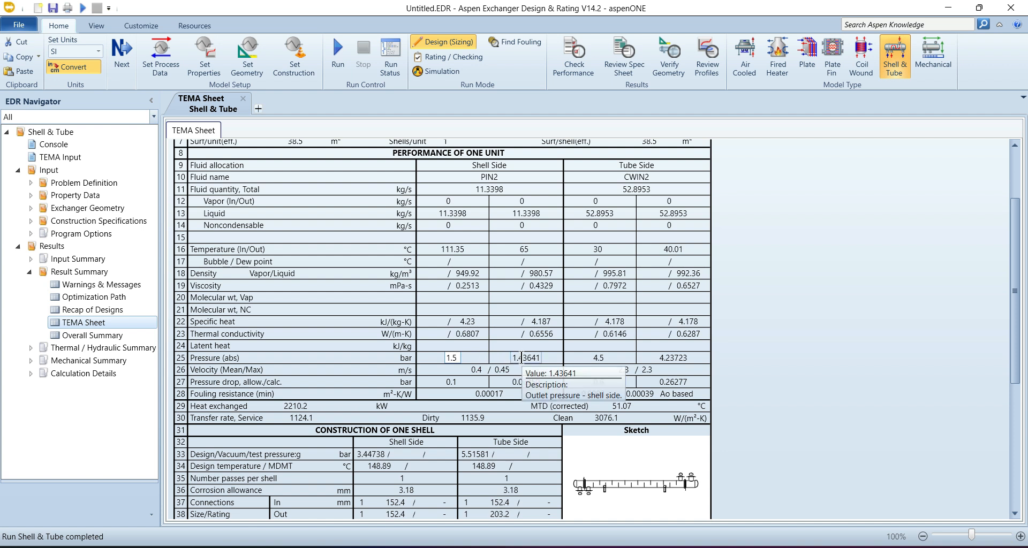
pyautogui.click(548, 362)
pyautogui.click(666, 356)
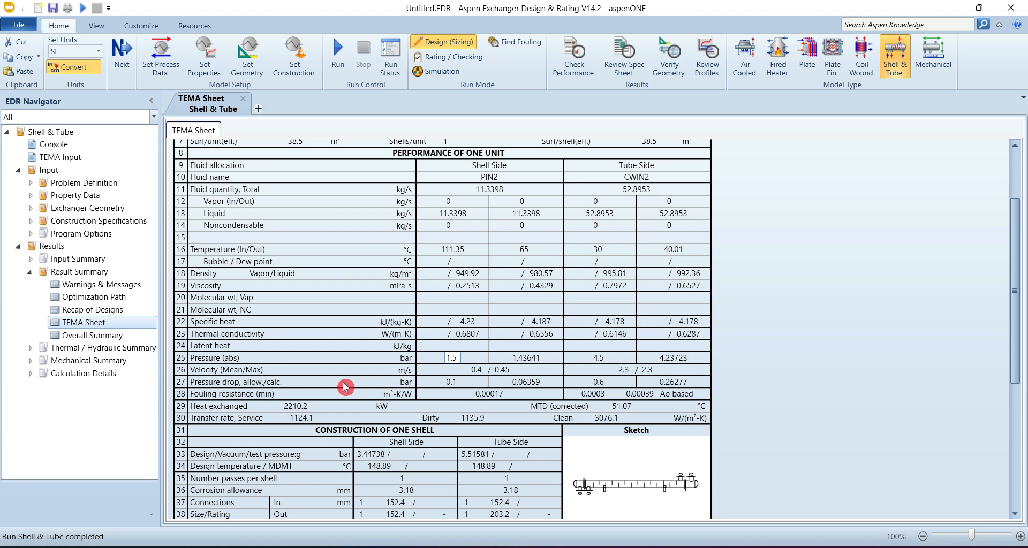
# Check the shell-side and tube-side fouling resistances and the heat transfer rates on the TEMA sheet.
pyautogui.scroll(-1, 403, 384)
pyautogui.scroll(-1, 402, 385)
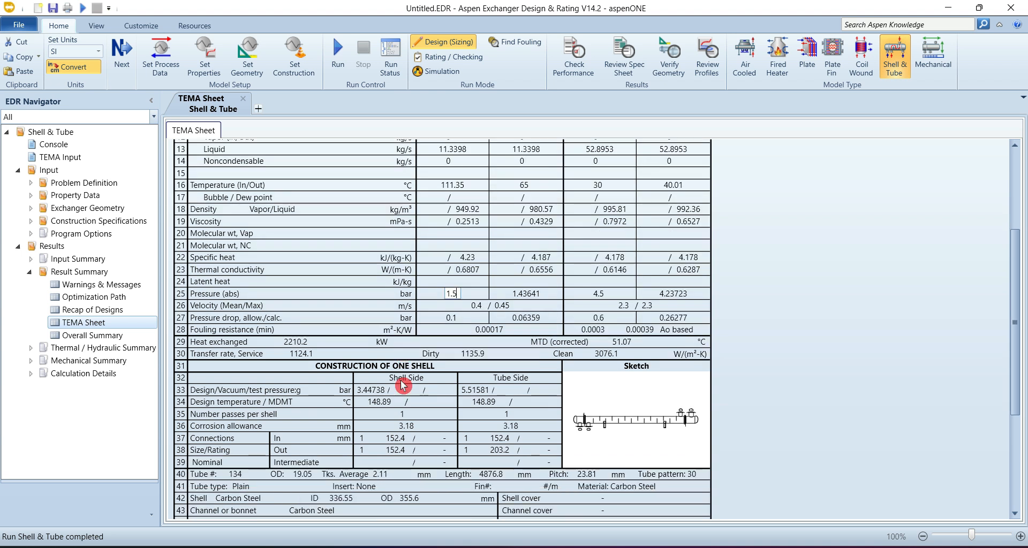
pyautogui.click(499, 329)
pyautogui.click(598, 329)
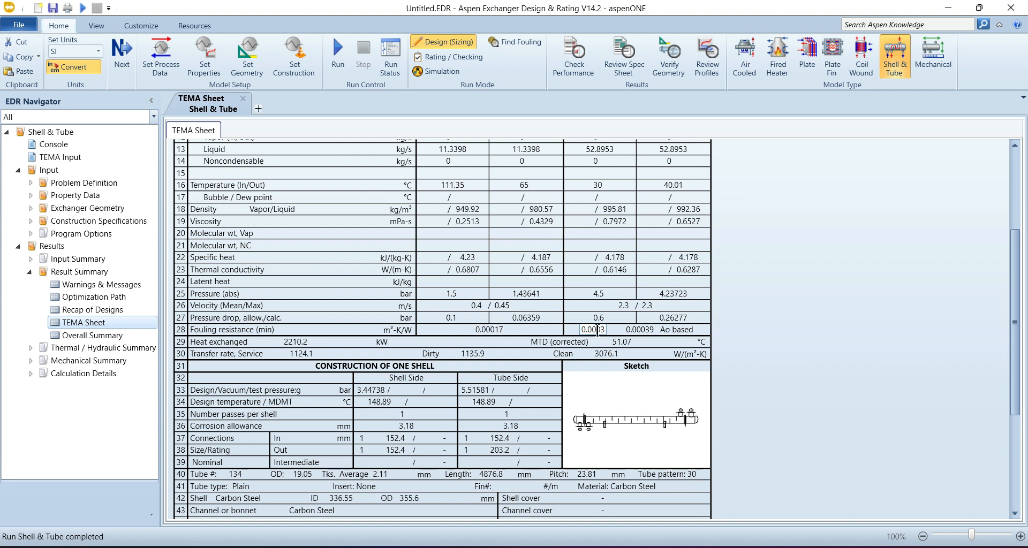
pyautogui.click(450, 354)
pyautogui.click(401, 376)
# Examine the TEMA sheet's construction section, including design temperature, corrosion allowance and tube details.
pyautogui.scroll(-4, 402, 374)
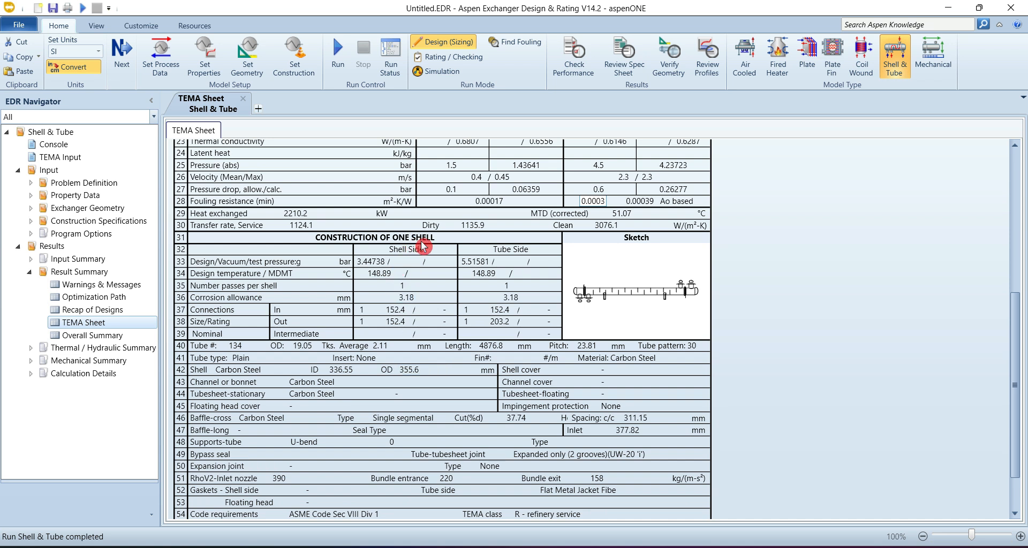
pyautogui.click(358, 275)
pyautogui.click(402, 299)
pyautogui.moveTo(402, 300)
pyautogui.scroll(-2, 404, 321)
pyautogui.click(246, 348)
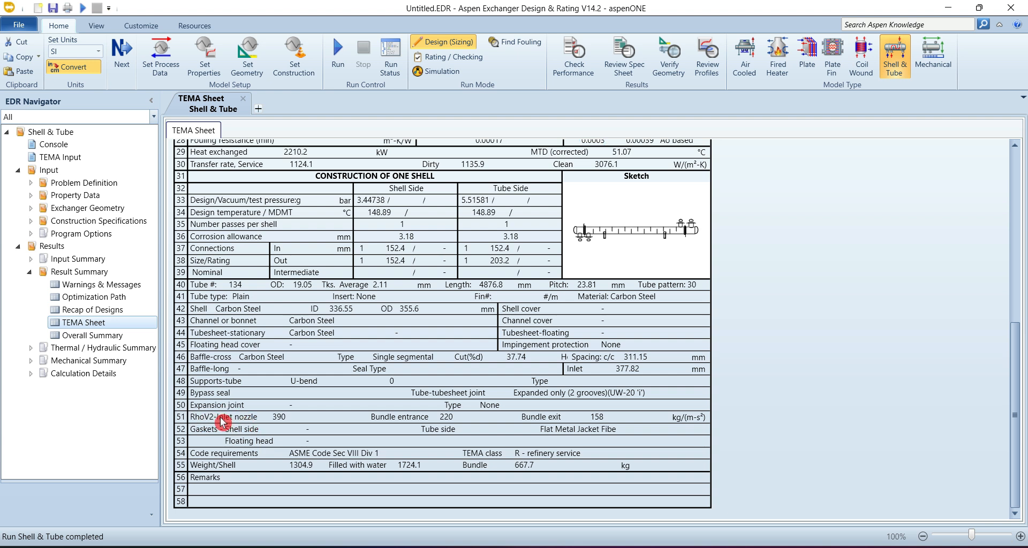
# Check the RhoV2 values for the inlet nozzle, bundle entrance and bundle exit, plus the shell, water-filled and bundle weights.
pyautogui.click(278, 417)
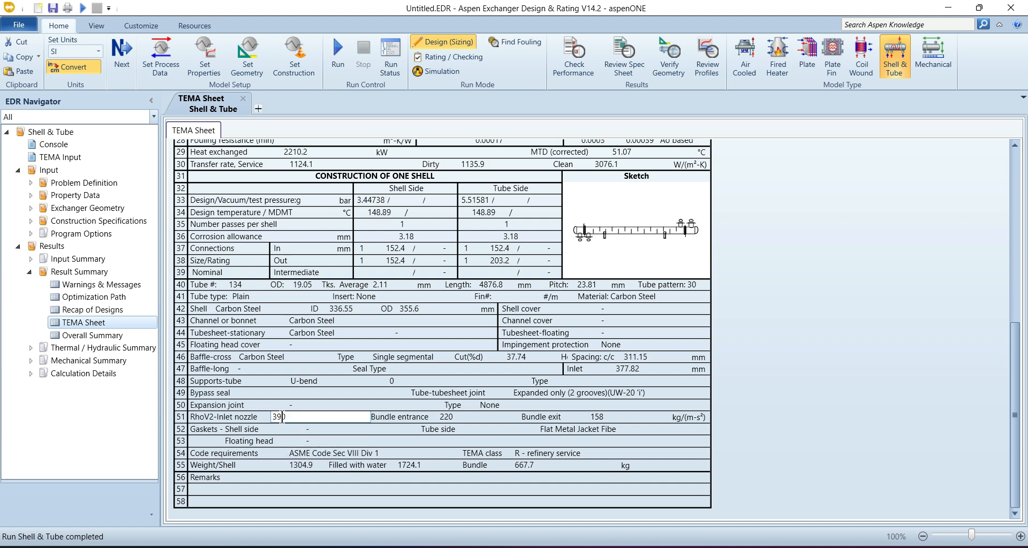
pyautogui.click(447, 417)
pyautogui.click(593, 418)
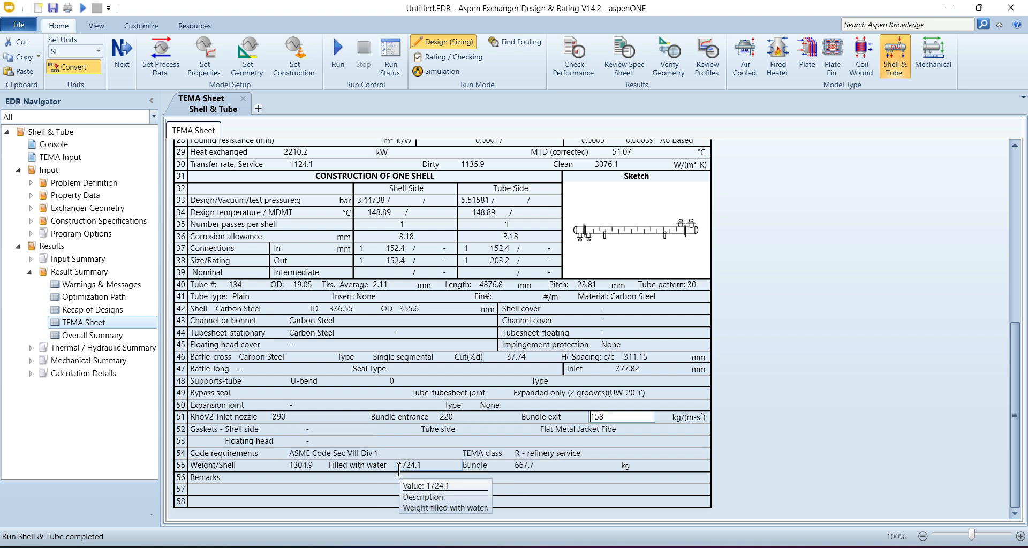
pyautogui.click(298, 465)
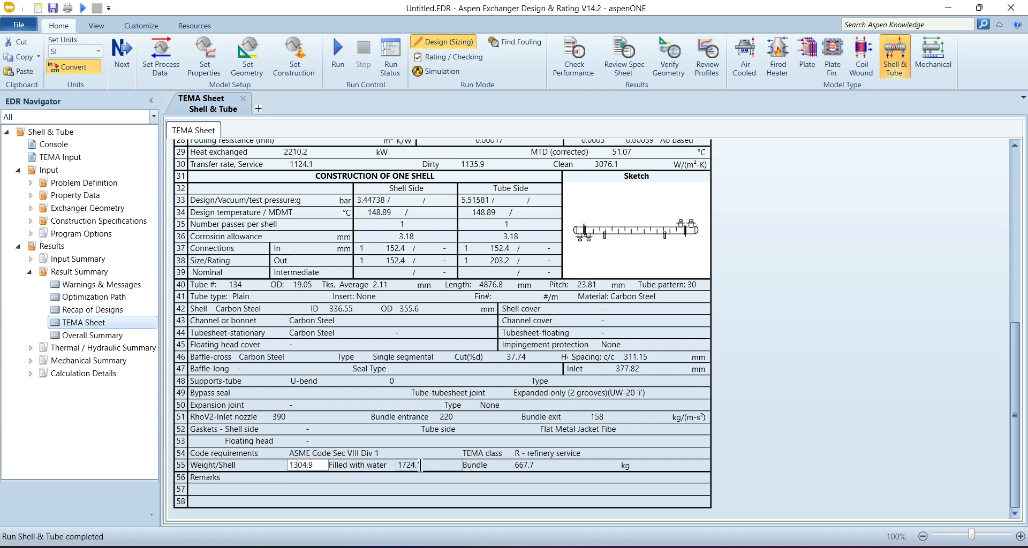
pyautogui.moveTo(420, 465)
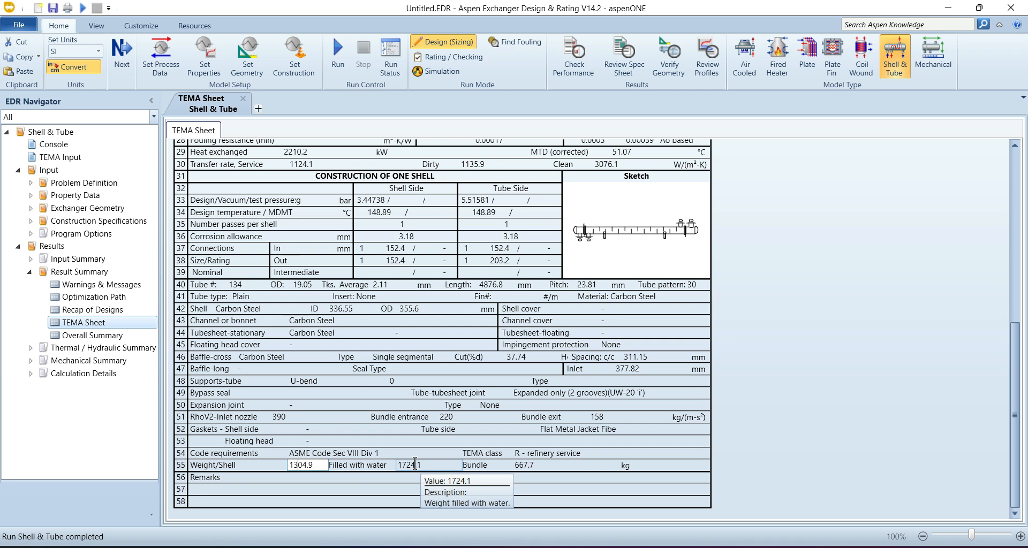
pyautogui.click(415, 464)
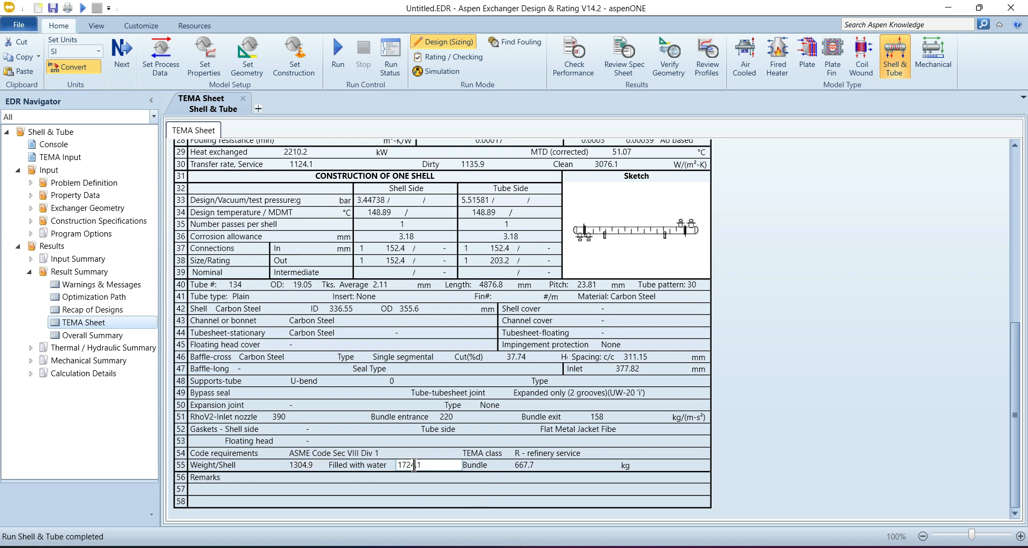
pyautogui.click(524, 467)
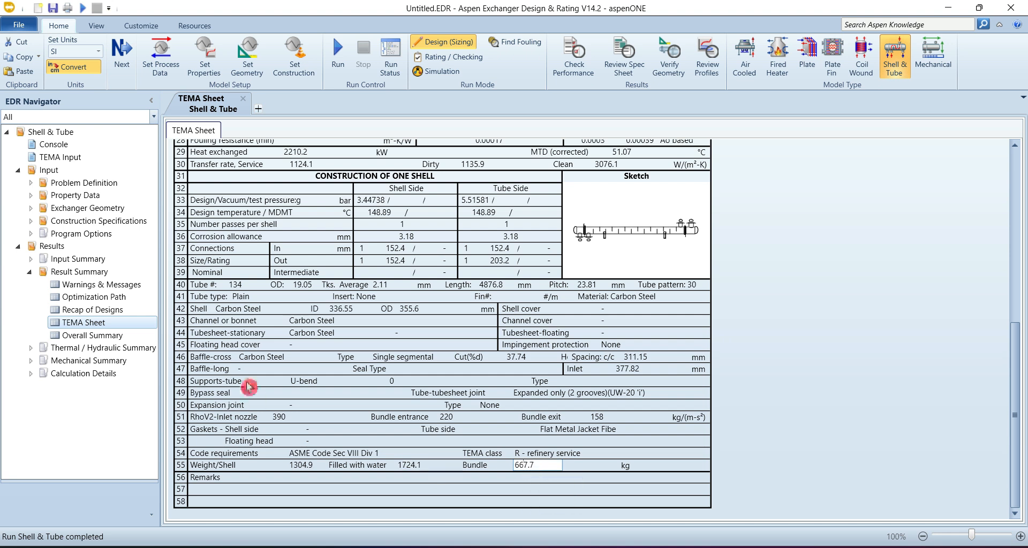
# Review the overall summary and the thermal/hydraulic performance results, checking for vibration problems.
pyautogui.click(92, 333)
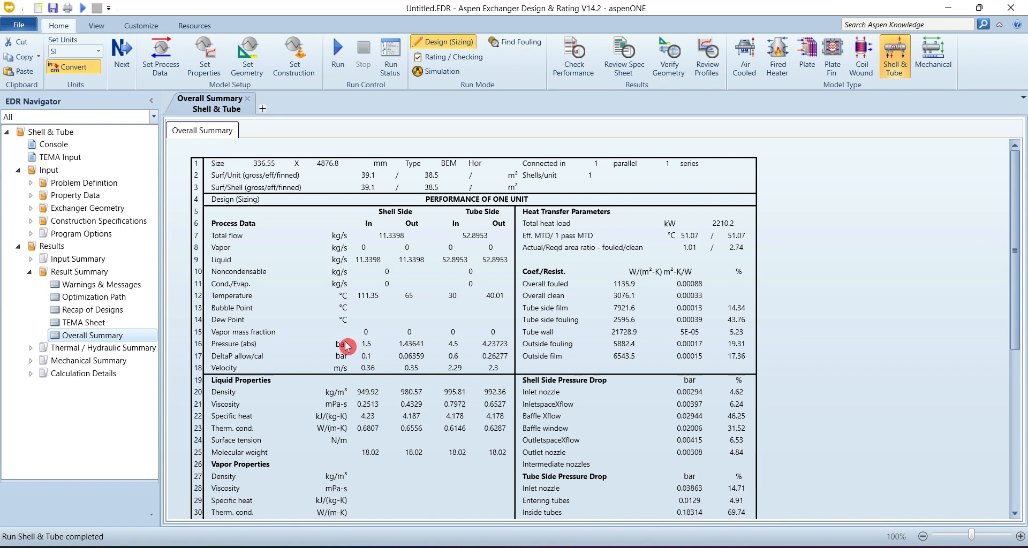
pyautogui.scroll(-8, 347, 346)
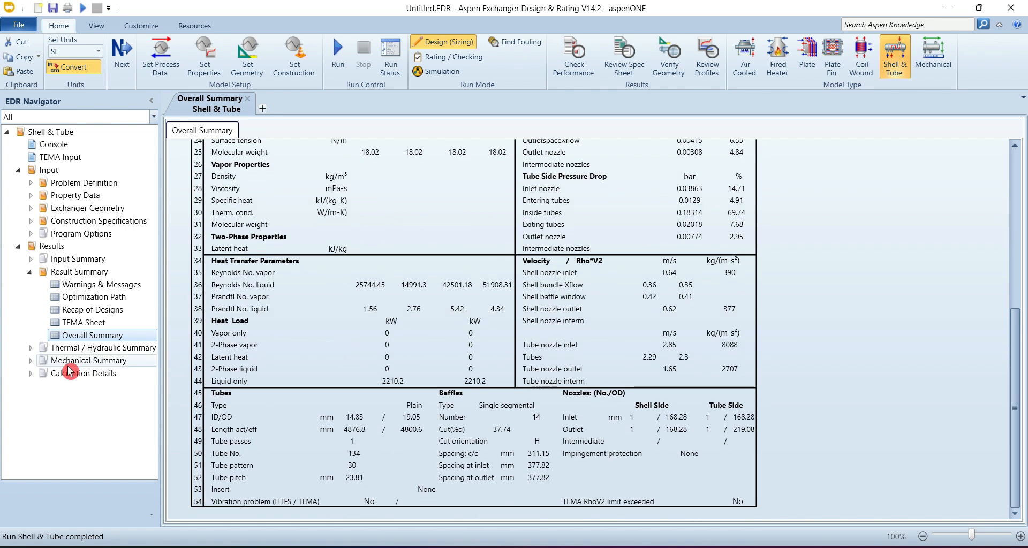
pyautogui.click(30, 348)
pyautogui.click(88, 362)
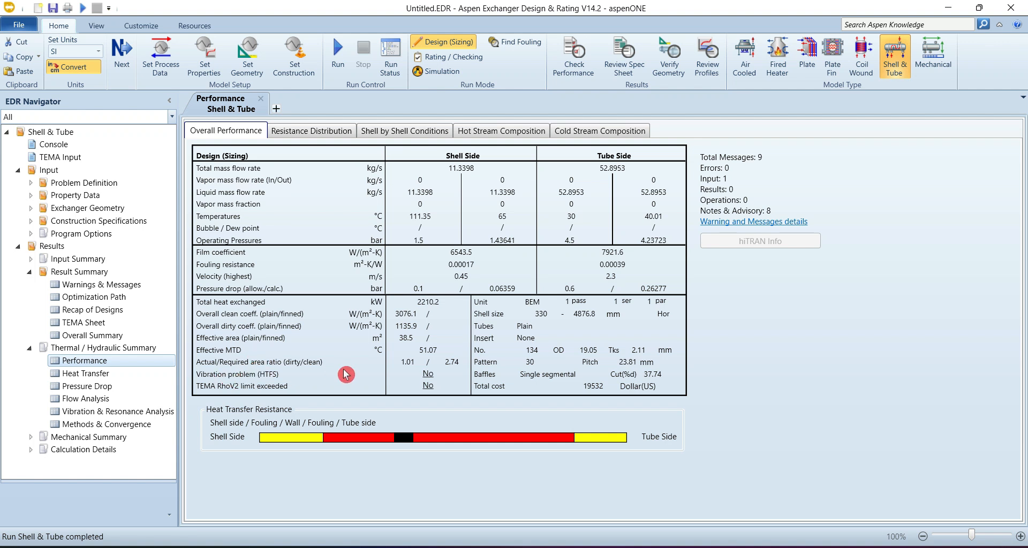
pyautogui.click(430, 376)
# Examine the heat transfer results, checking the shell-side and tube-side Reynolds numbers, the MTD and flux data, and the duty distribution.
pyautogui.click(94, 377)
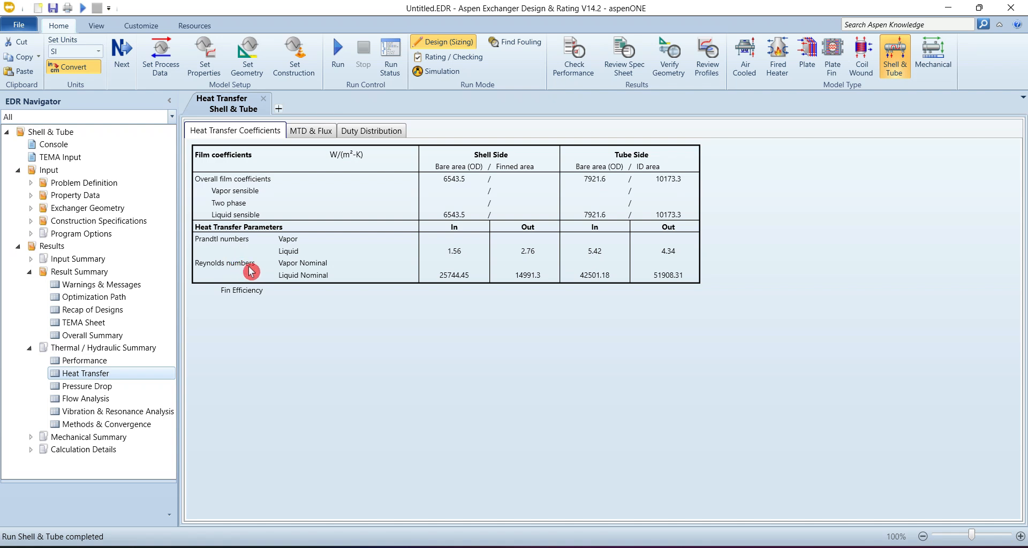
pyautogui.click(452, 278)
pyautogui.click(462, 277)
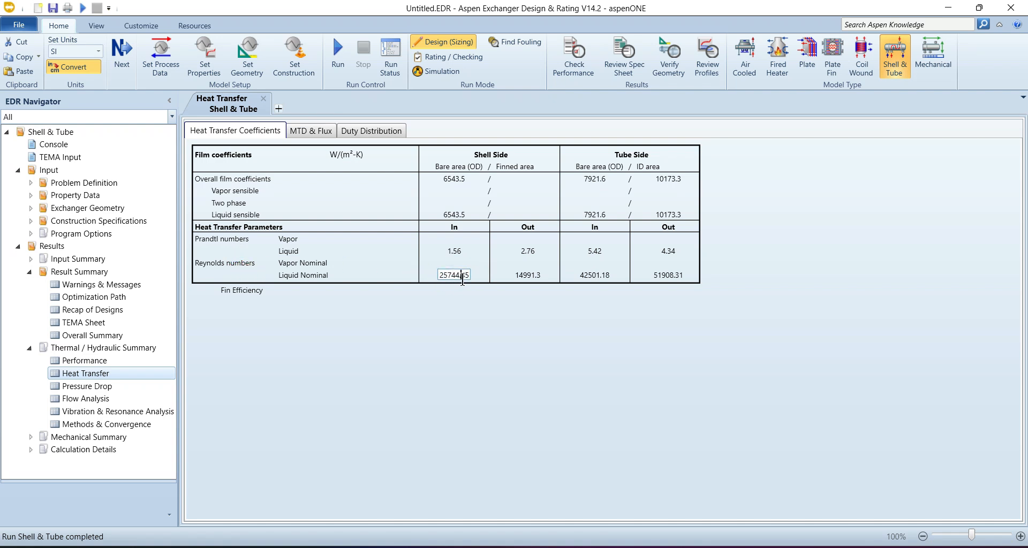
pyautogui.click(590, 275)
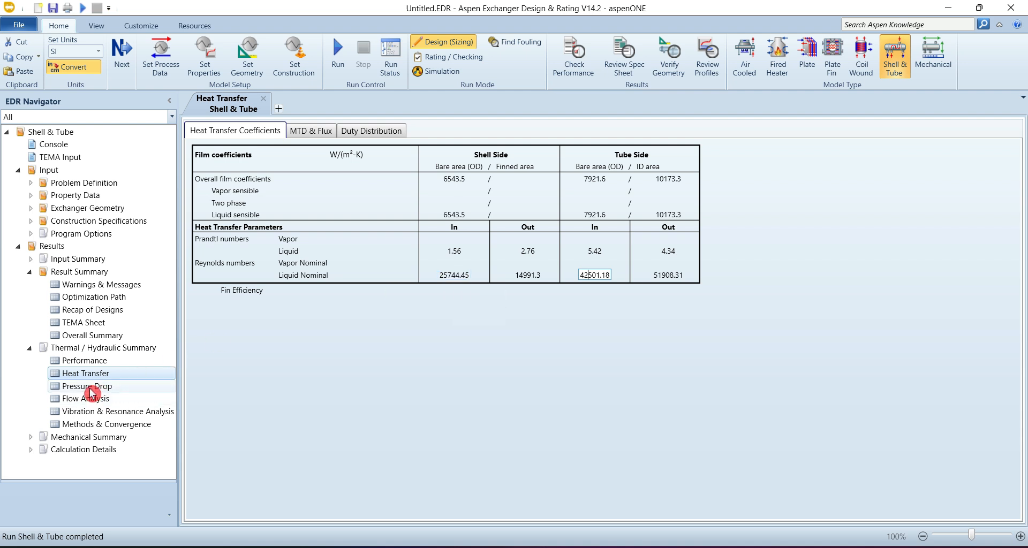
pyautogui.click(315, 133)
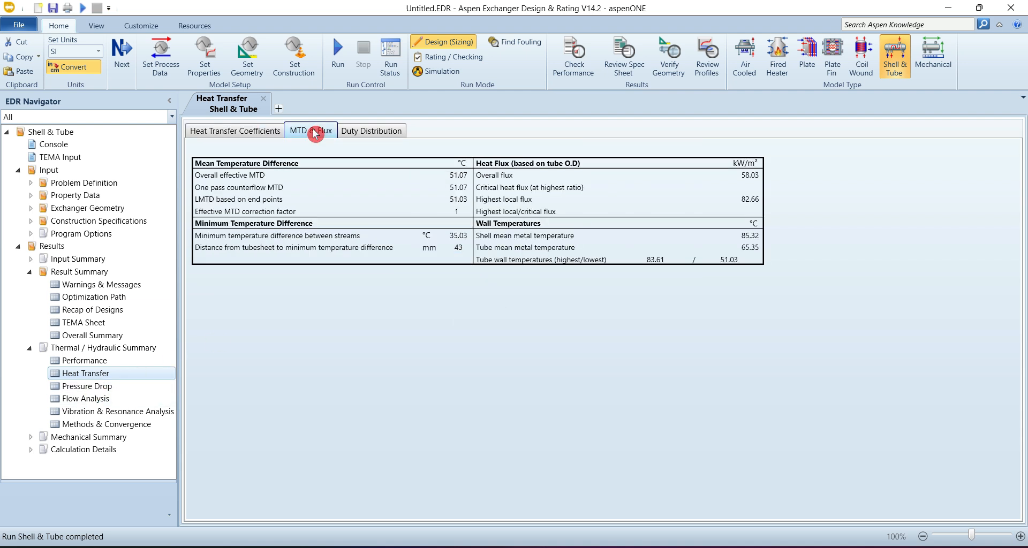
pyautogui.click(360, 131)
pyautogui.click(321, 134)
# Review the pressure drop distribution, the nozzle velocities in the flow analysis, and the fluid elastic instability results.
pyautogui.click(87, 389)
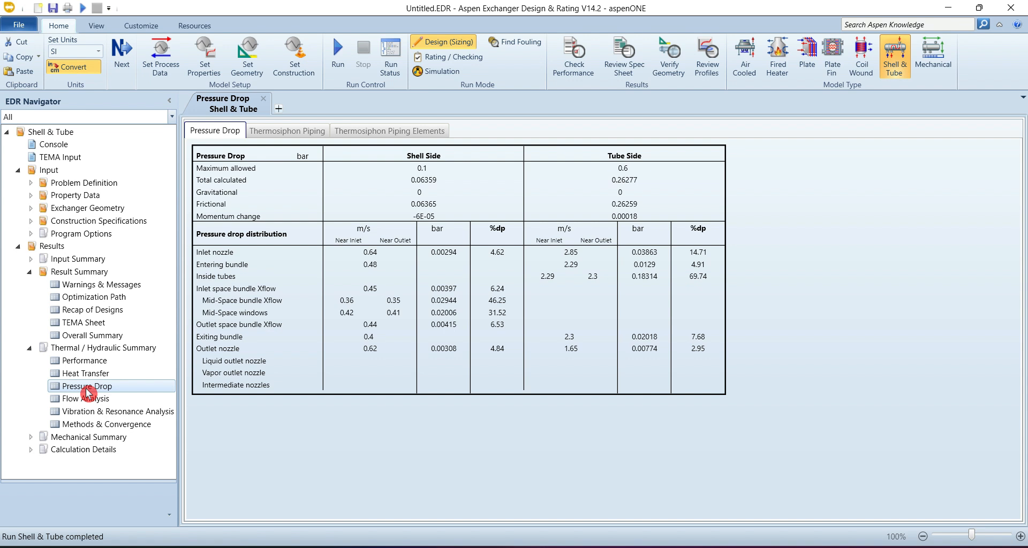
pyautogui.click(94, 399)
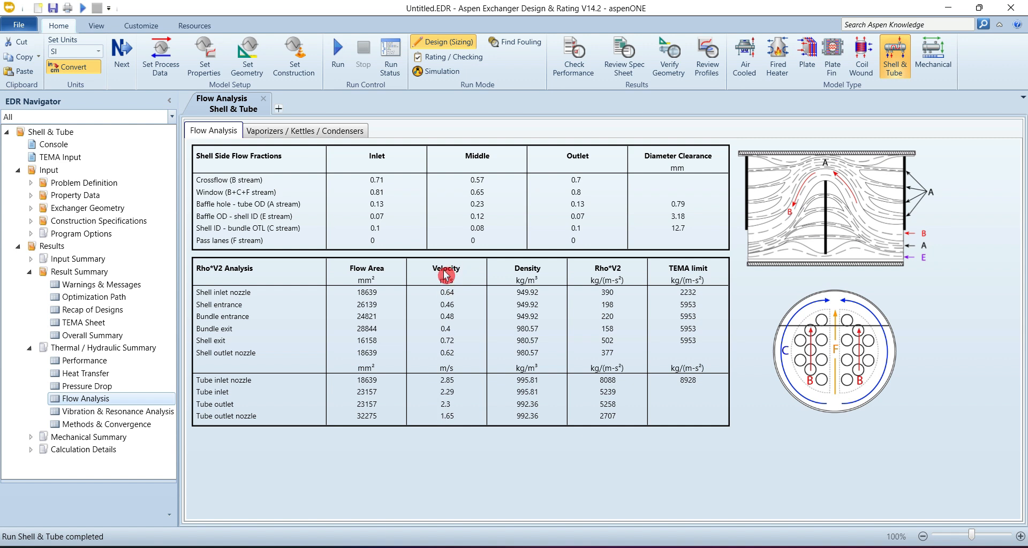
pyautogui.click(448, 292)
pyautogui.moveTo(448, 292)
pyautogui.click(103, 413)
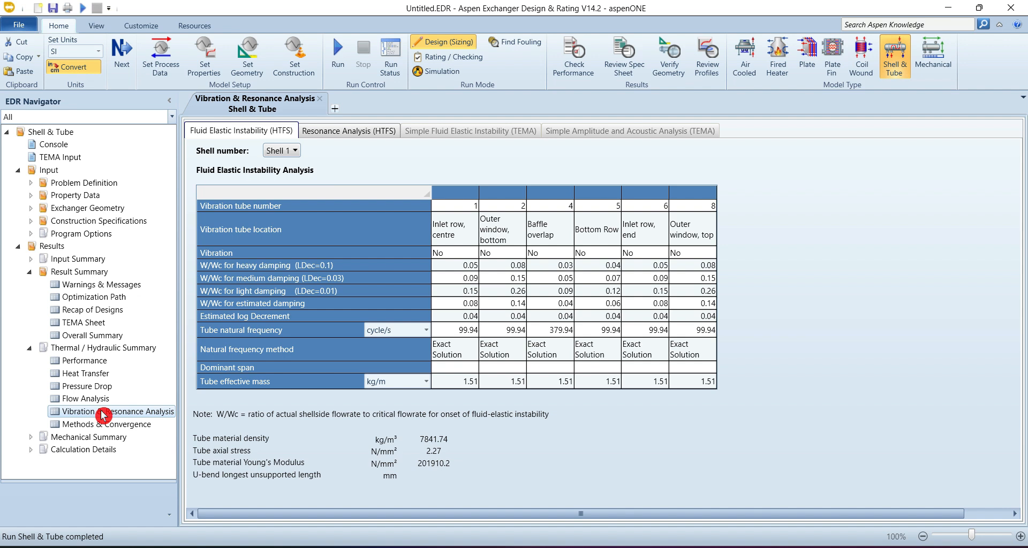
# Review the methods summary and the mechanical results, covering exchanger geometry, setting plan, tubesheet layout, and costs and weights.
pyautogui.click(109, 424)
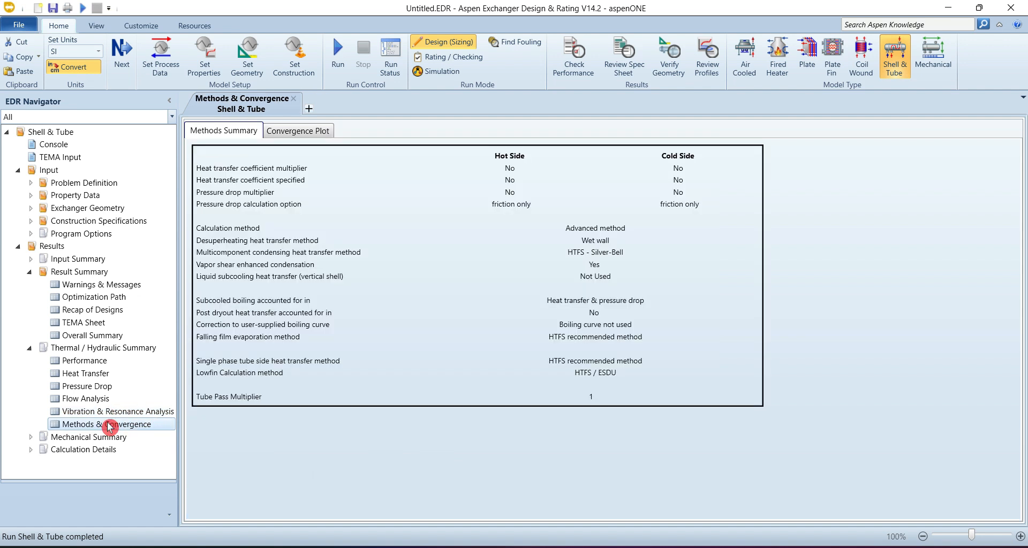
pyautogui.click(30, 437)
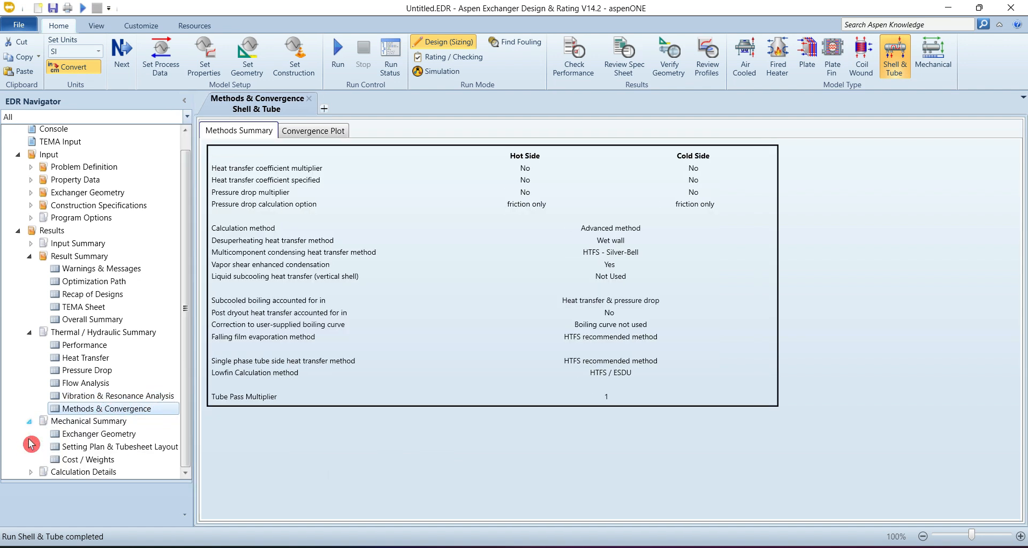
pyautogui.click(102, 434)
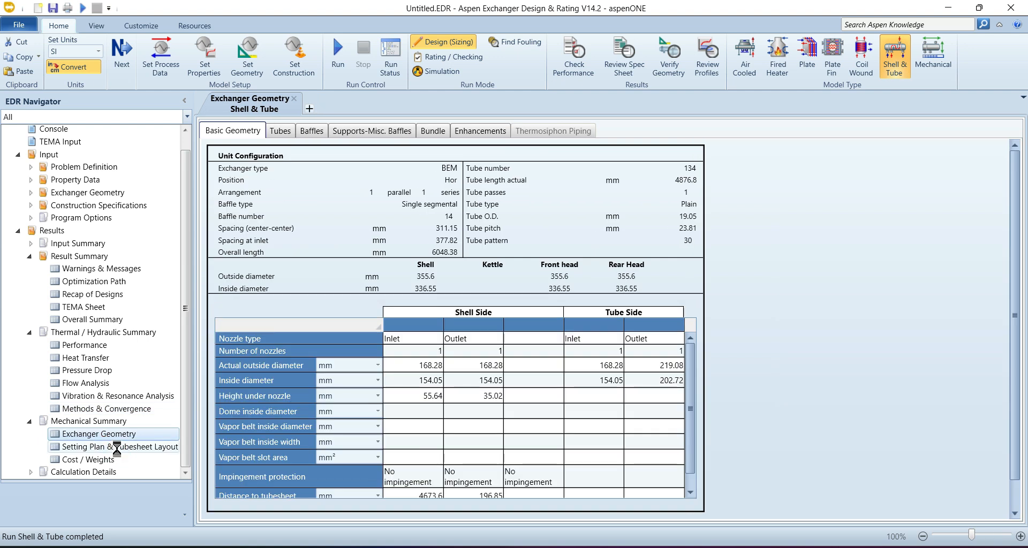
pyautogui.click(116, 447)
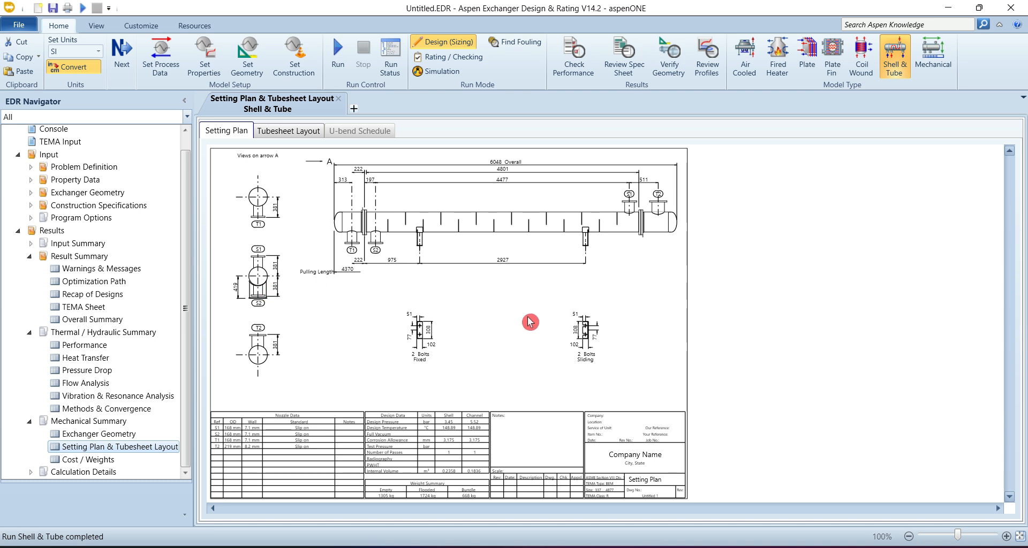
pyautogui.click(283, 132)
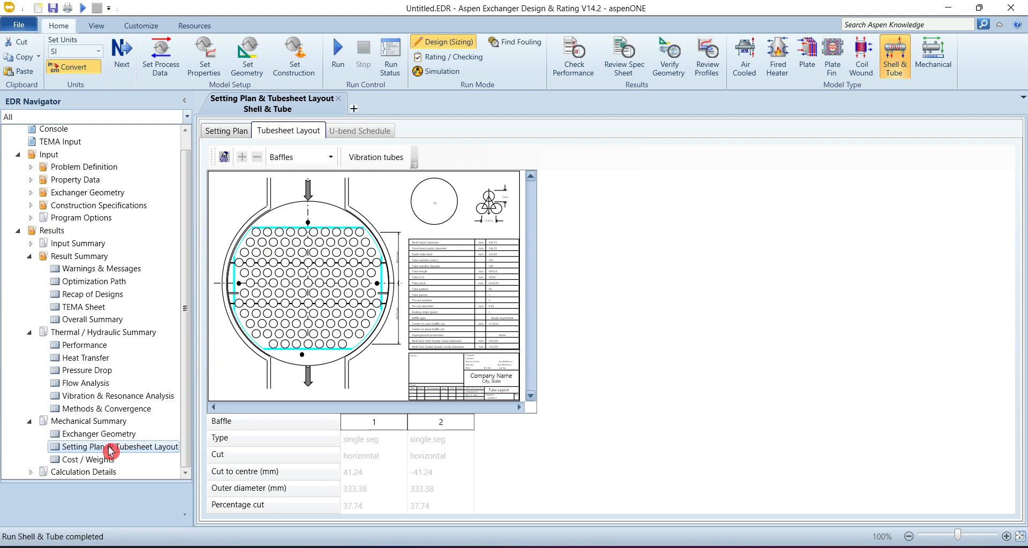
pyautogui.click(96, 465)
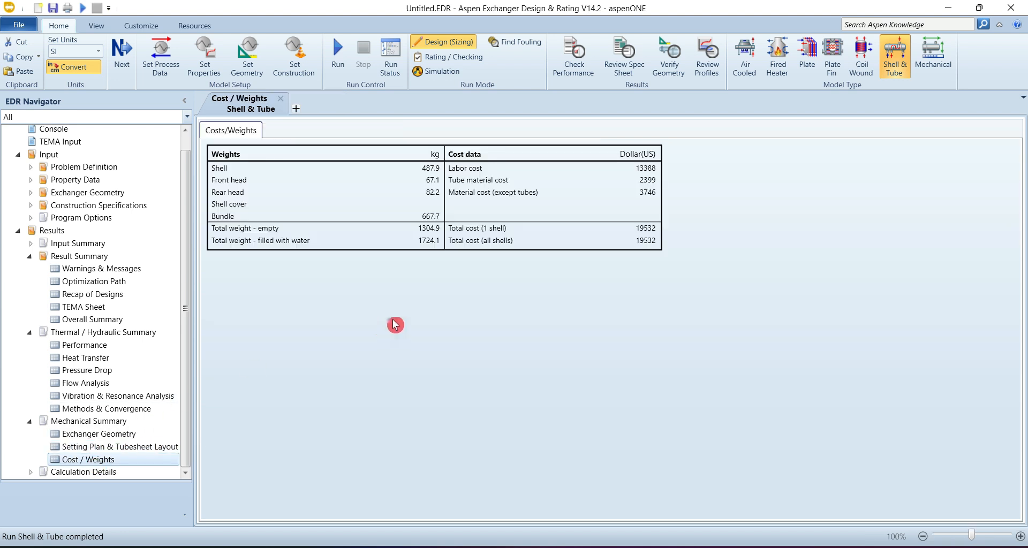
# Examine the interval analysis along the shell in the calculation details, checking shell-side temperatures, pressure and film coefficients.
pyautogui.click(31, 472)
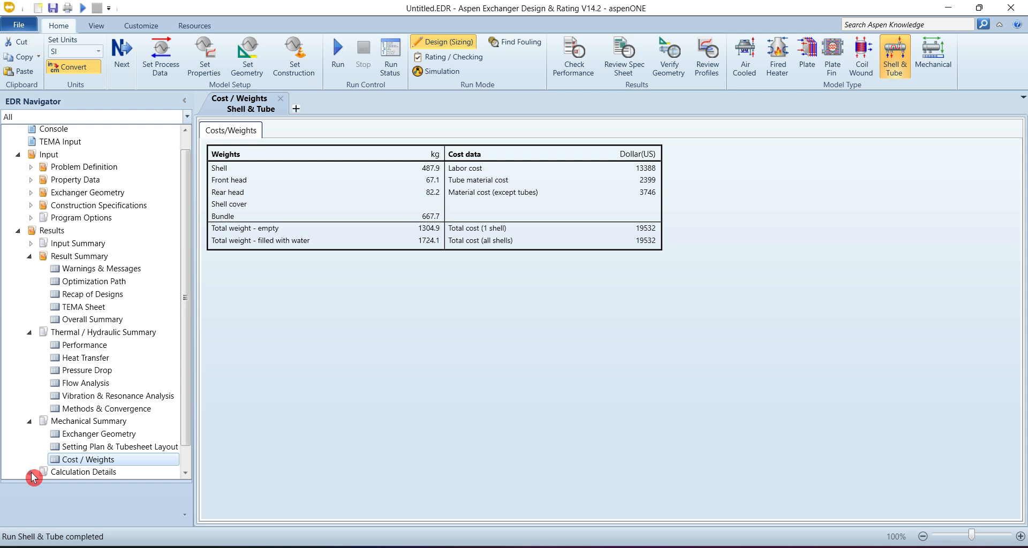
pyautogui.scroll(-1, 116, 422)
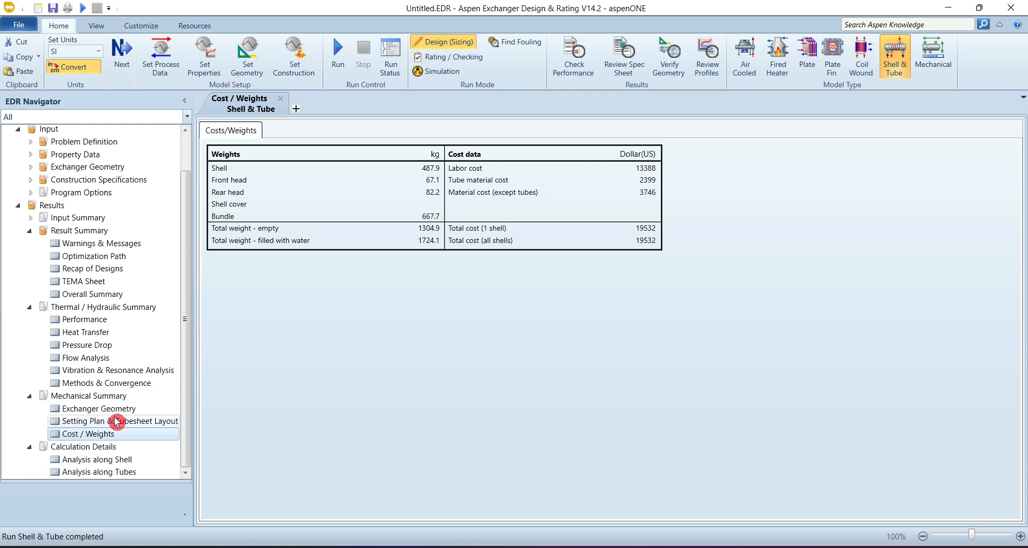
pyautogui.click(109, 459)
pyautogui.moveTo(386, 356)
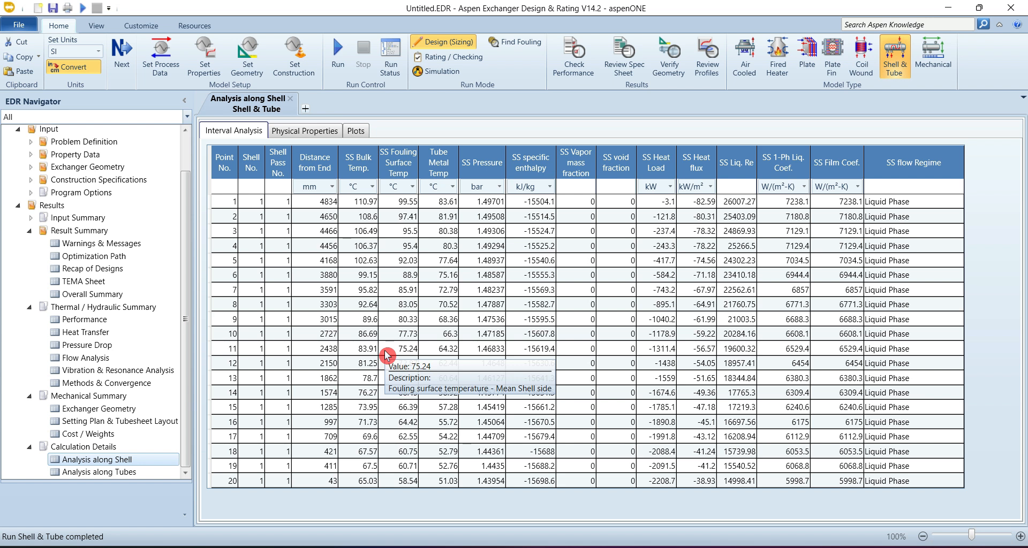
# Consult the guideline document in Word on standard tube lengths, tube diameters and shell diameters, and return to the exchanger results.
pyautogui.click(715, 505)
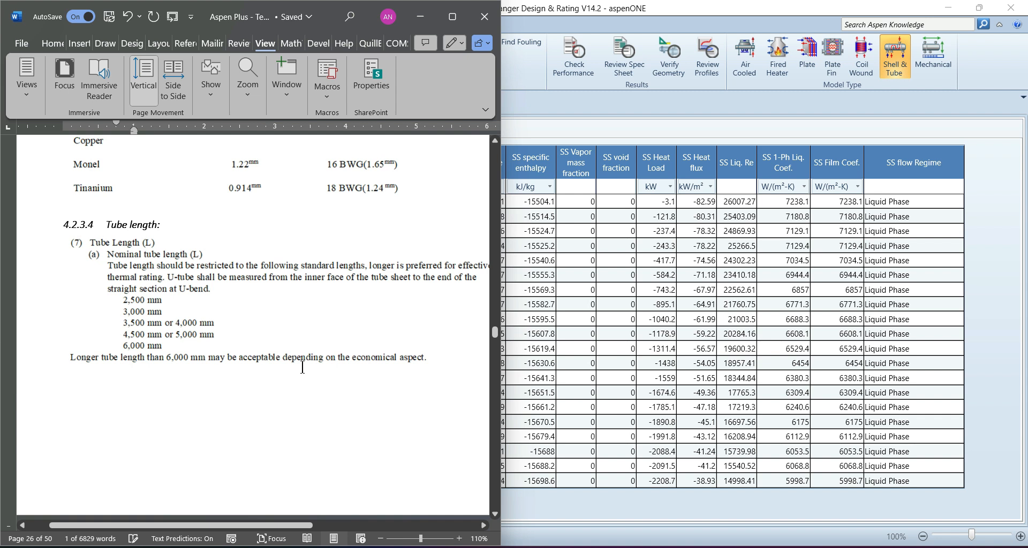
pyautogui.scroll(5, 302, 368)
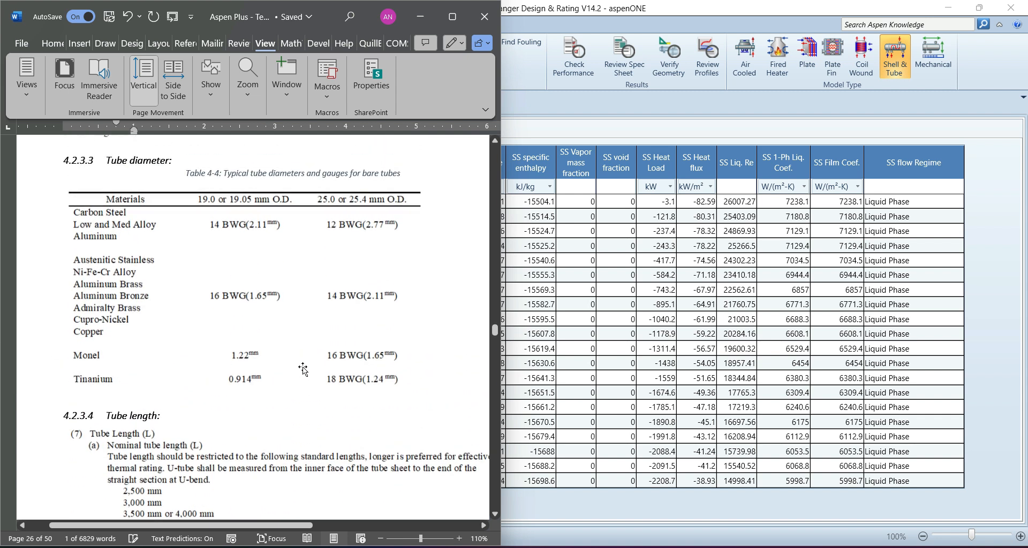
pyautogui.scroll(4, 266, 308)
pyautogui.scroll(2, 265, 305)
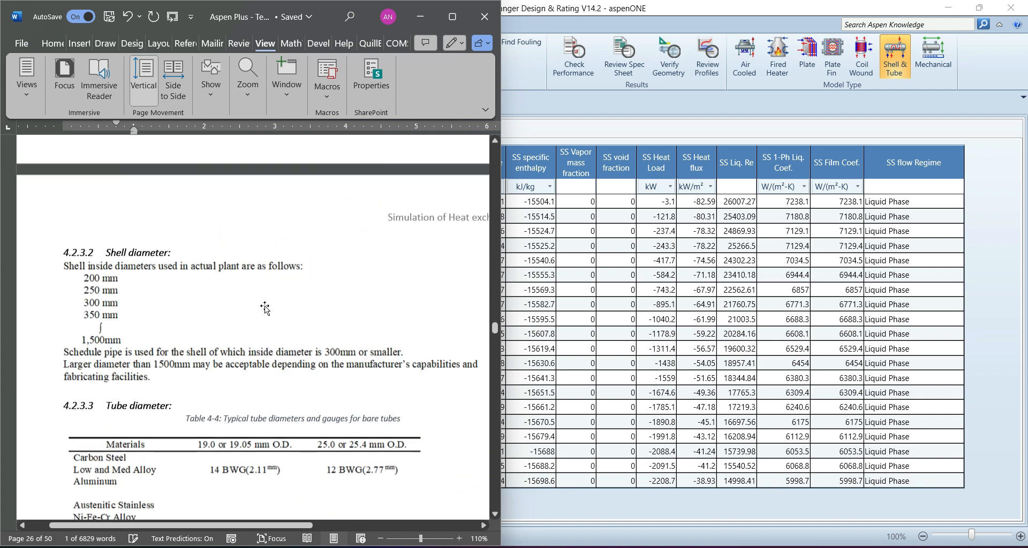
pyautogui.scroll(-1, 265, 305)
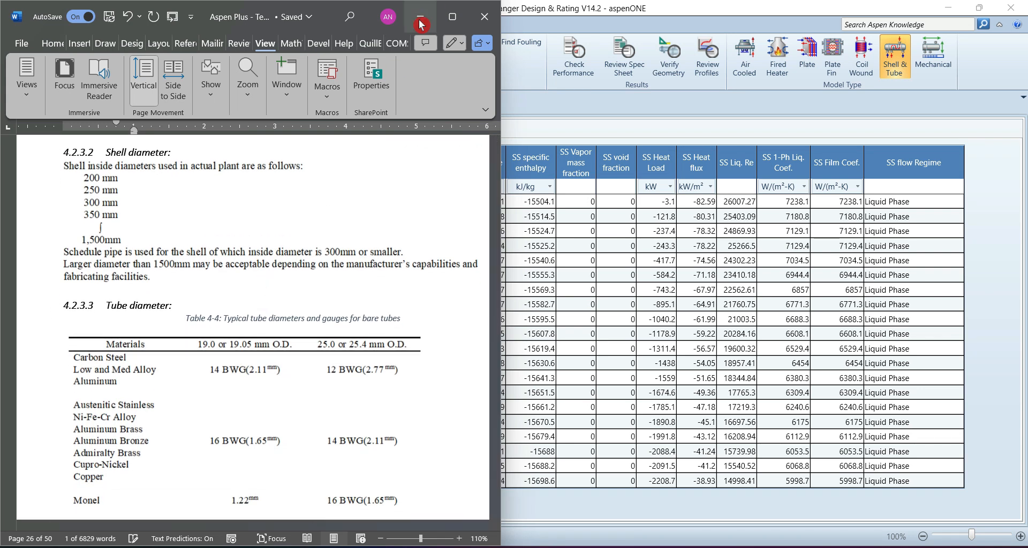
pyautogui.click(420, 24)
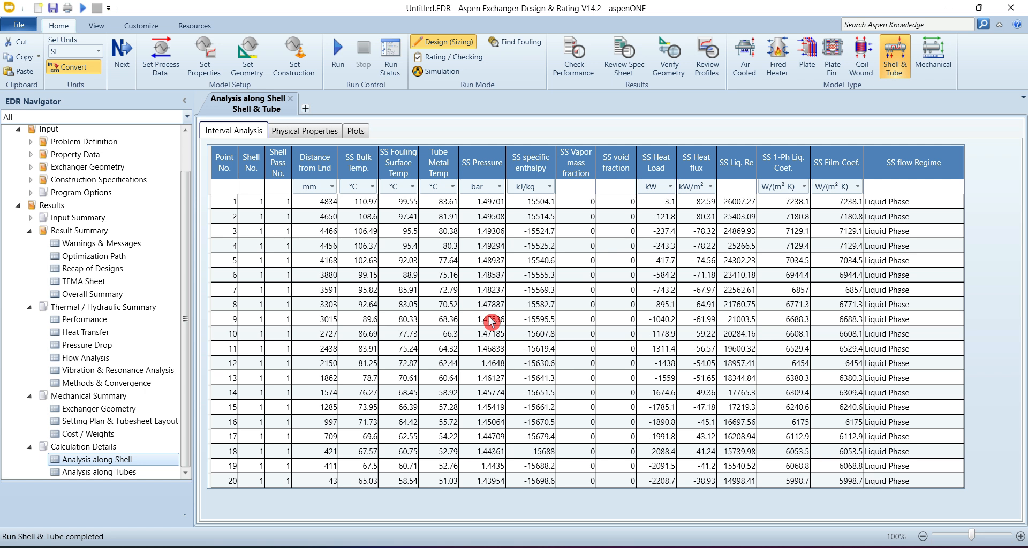
# Save the exchanger design as an EDR file named heatx0123 in the Aspen Plus V14.0 folder.
pyautogui.moveTo(490, 321)
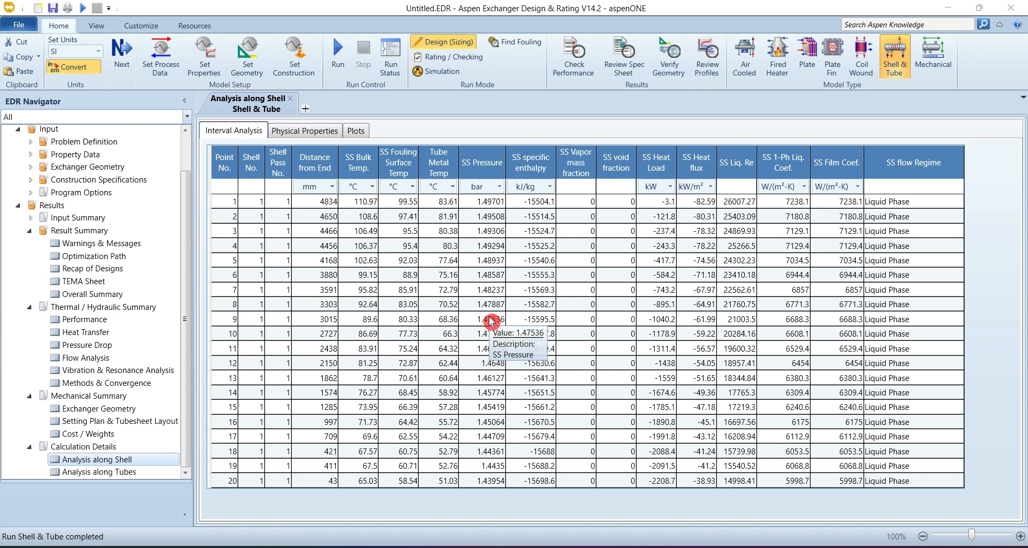
pyautogui.hotkey('ctrl', 's')
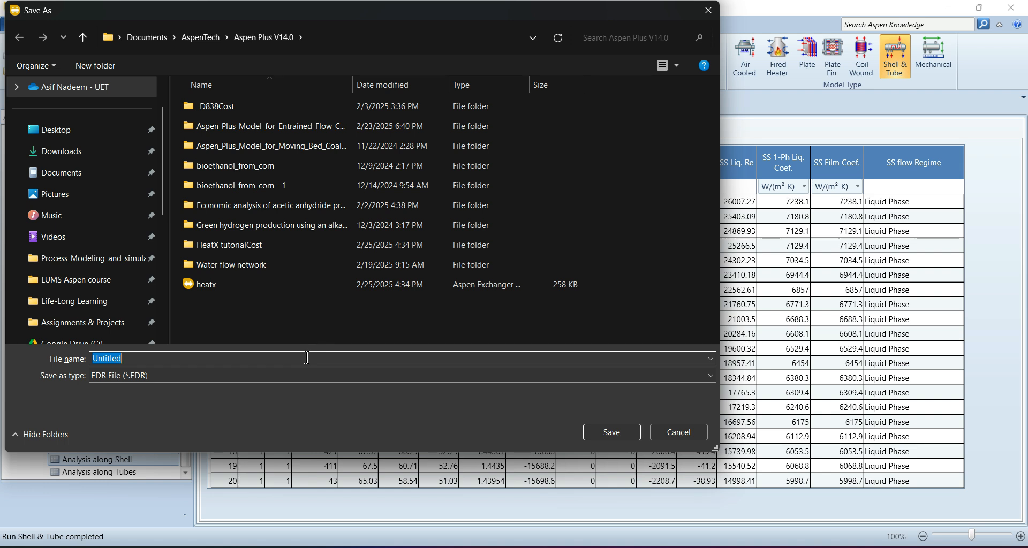
pyautogui.write('heatx')
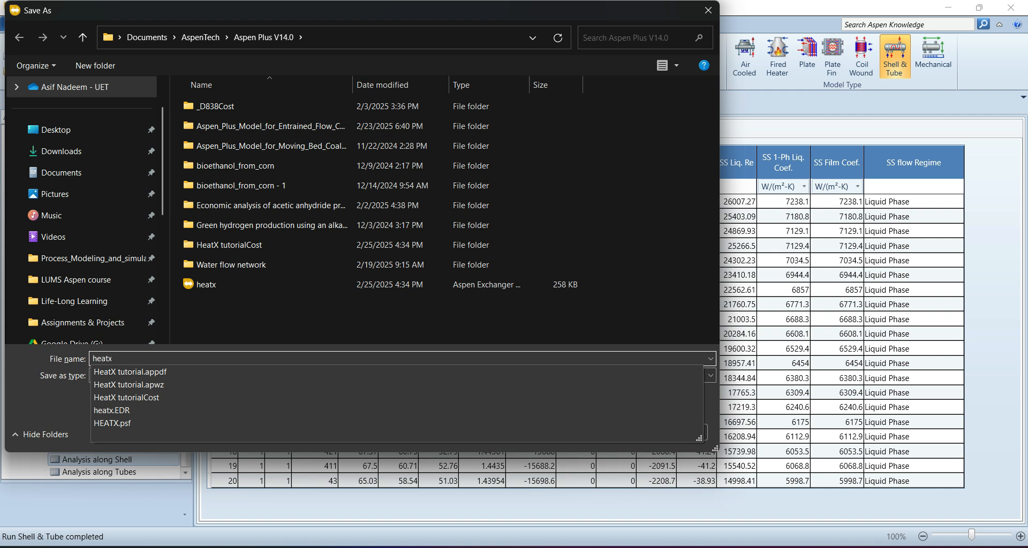
pyautogui.write('012')
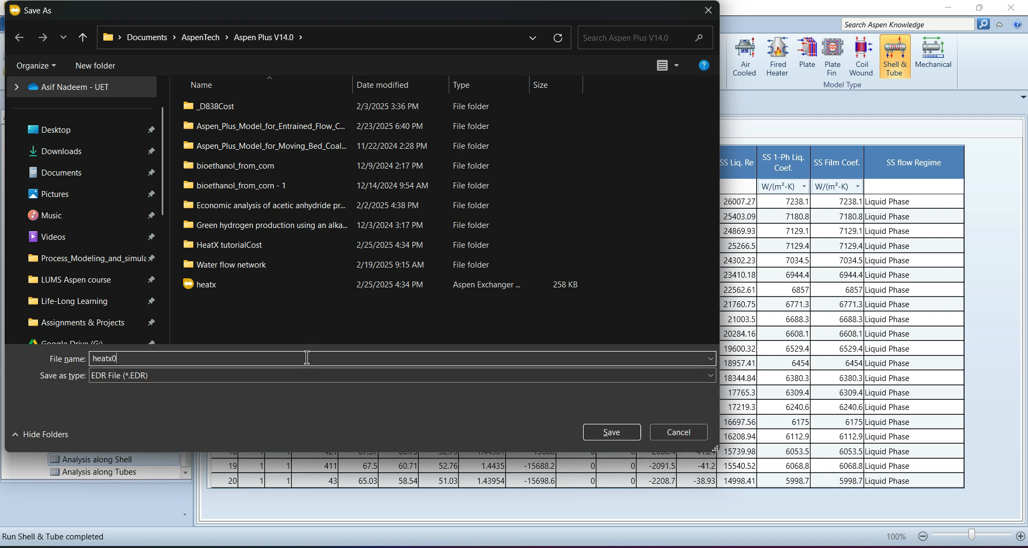
pyautogui.write('3')
pyautogui.click(613, 432)
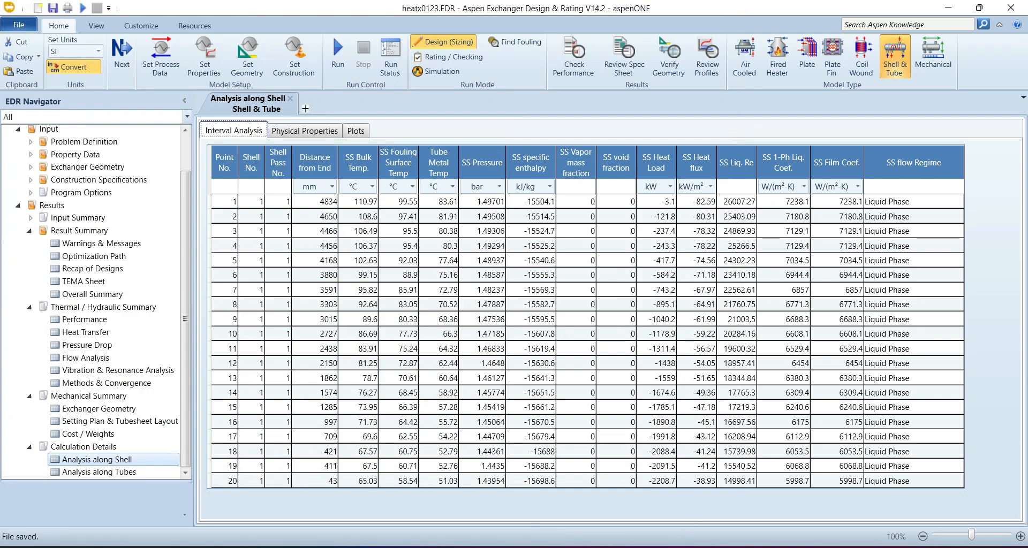
# Switch to Aspen Plus and convert HEATX to a rigorous Shell & Tube exchanger, specifying its geometry by importing heatx0123.EDR.
pyautogui.moveTo(674, 545)
pyautogui.click(624, 510)
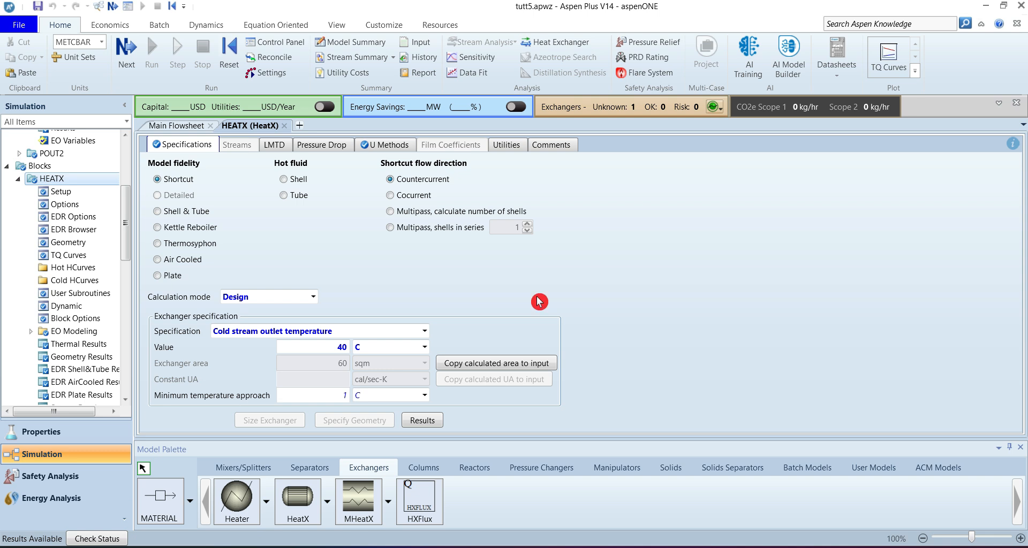
pyautogui.click(166, 212)
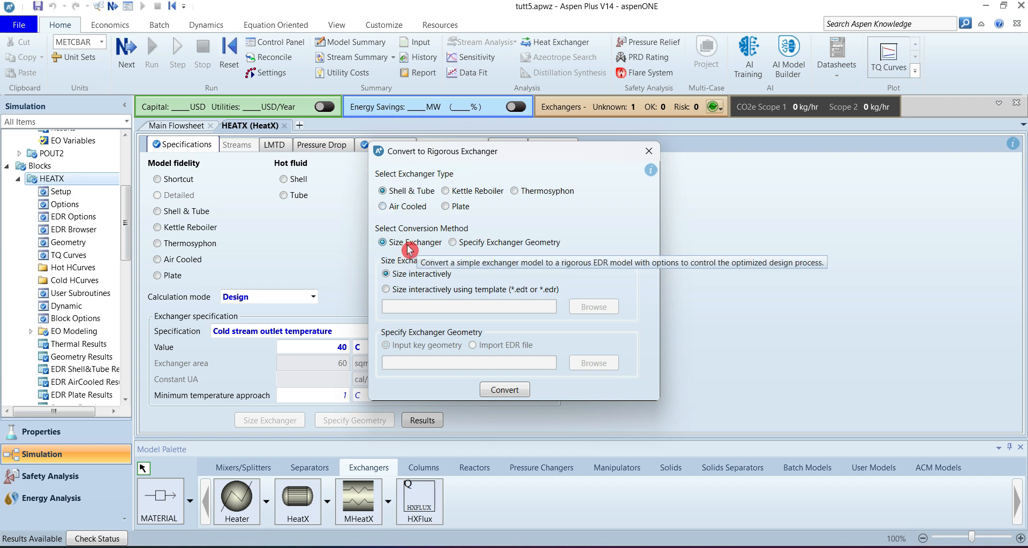
pyautogui.click(460, 244)
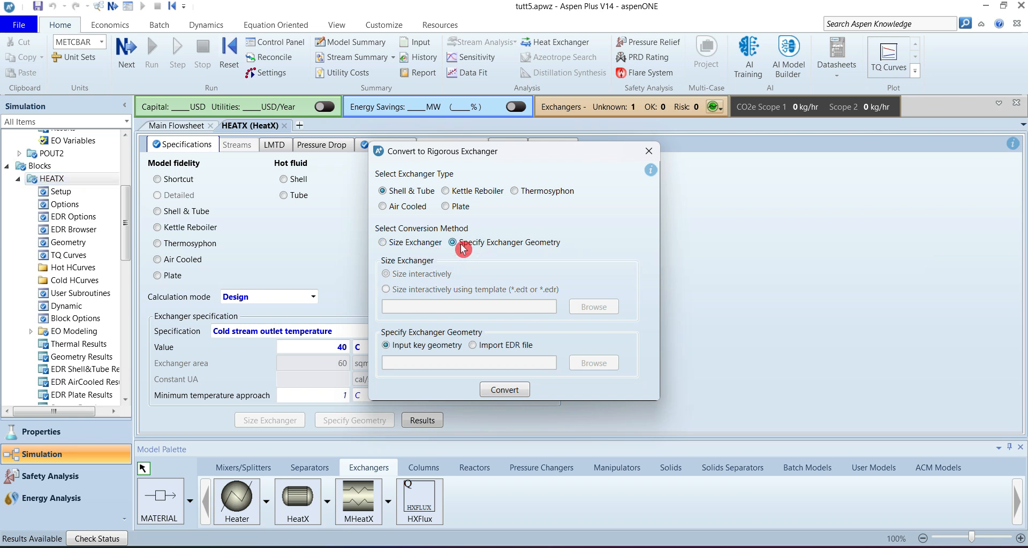
pyautogui.click(473, 345)
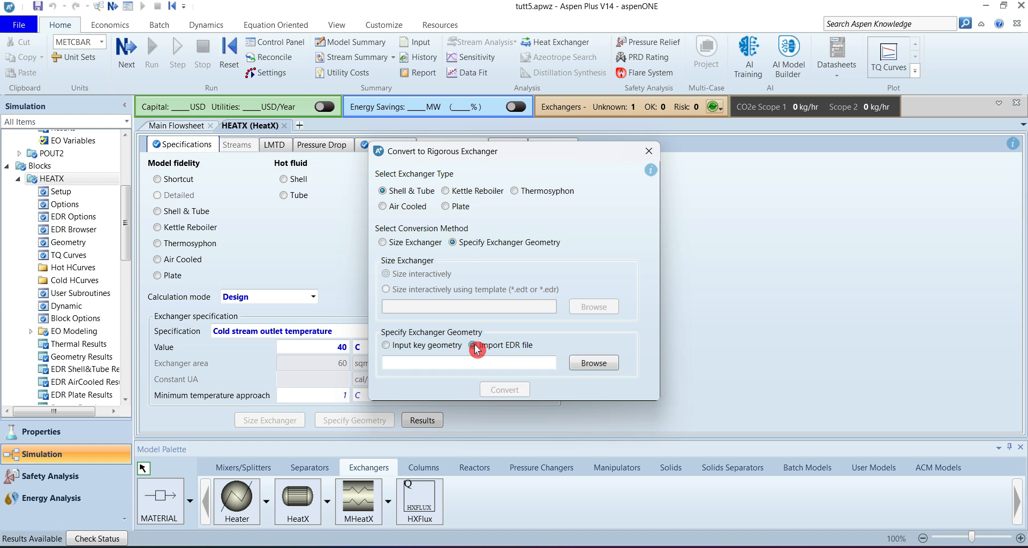
pyautogui.click(594, 365)
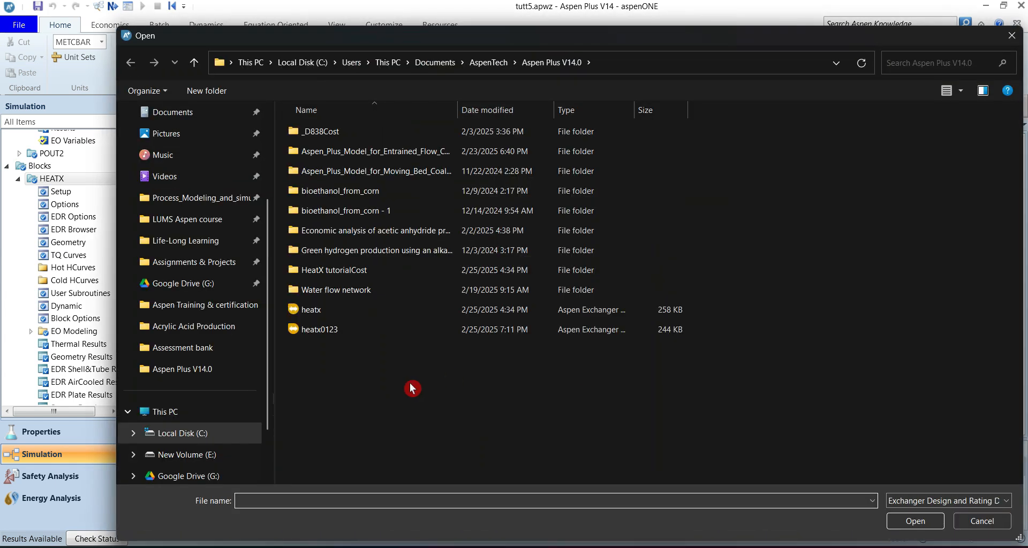
pyautogui.click(328, 330)
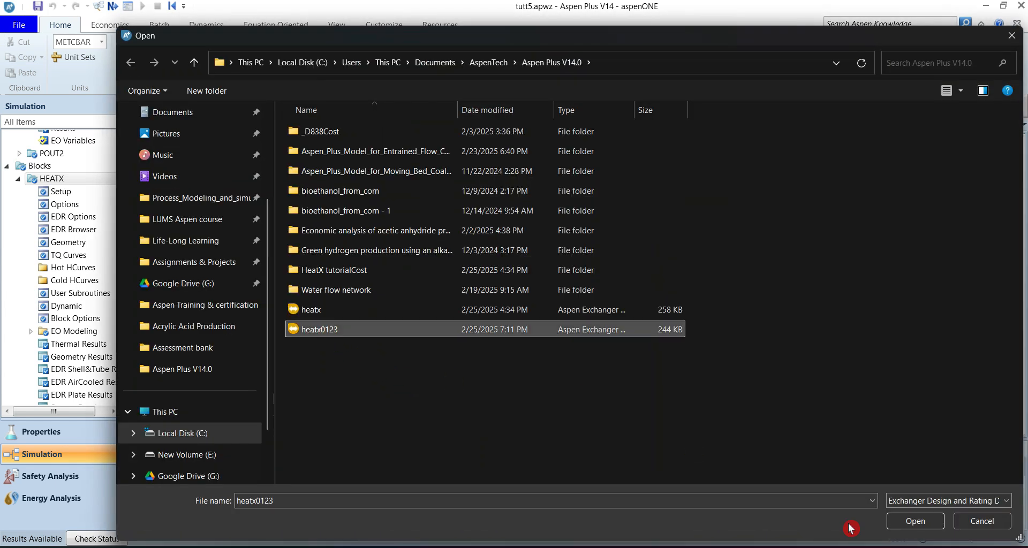
pyautogui.click(912, 522)
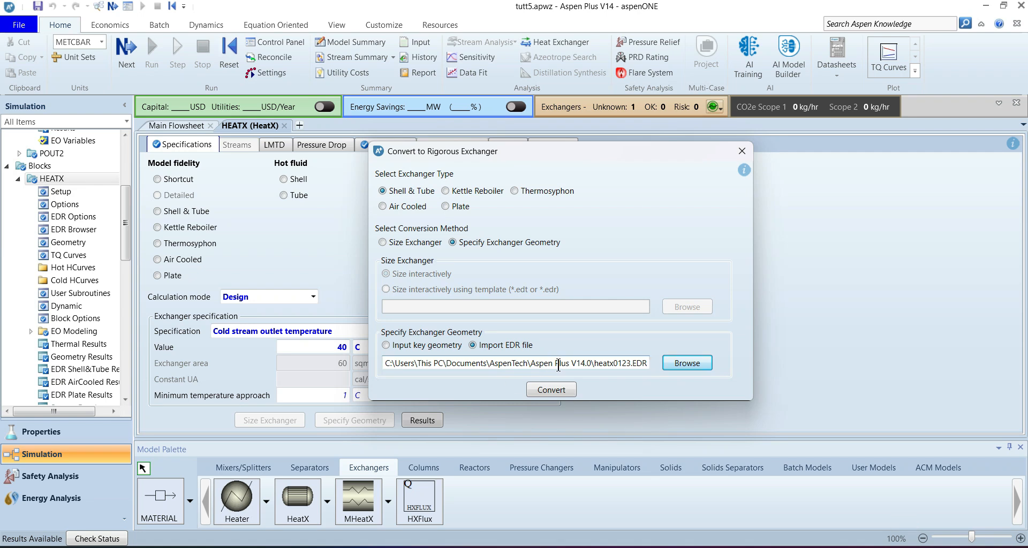
pyautogui.click(557, 390)
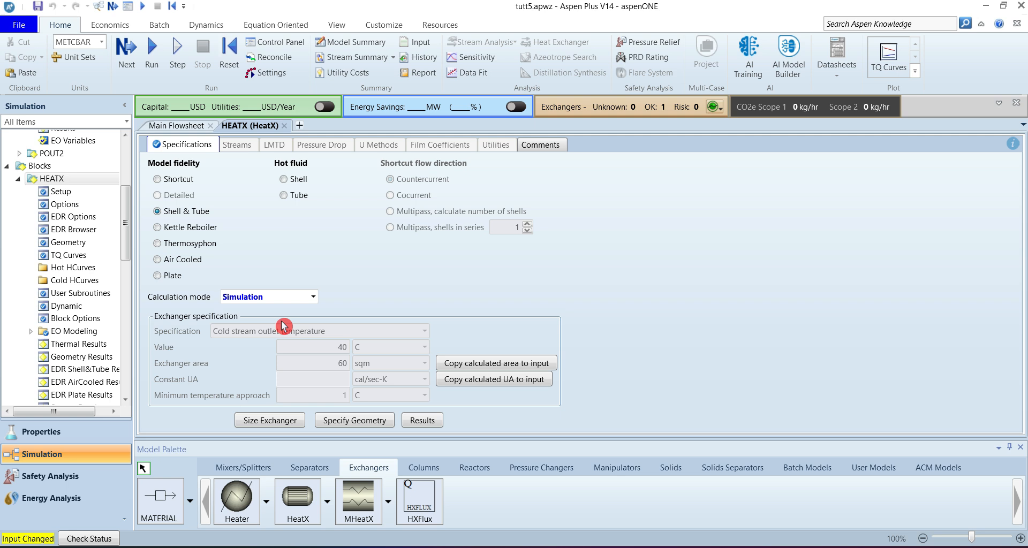
# Run the converted HEATX block in Simulation mode, and rerun it with the calculation mode set to Design.
pyautogui.click(151, 62)
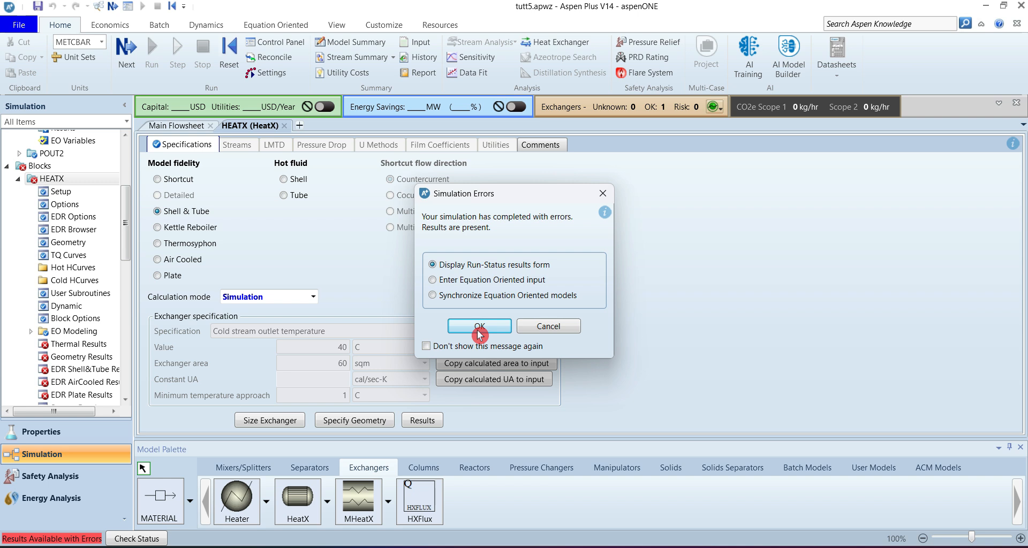
pyautogui.click(554, 327)
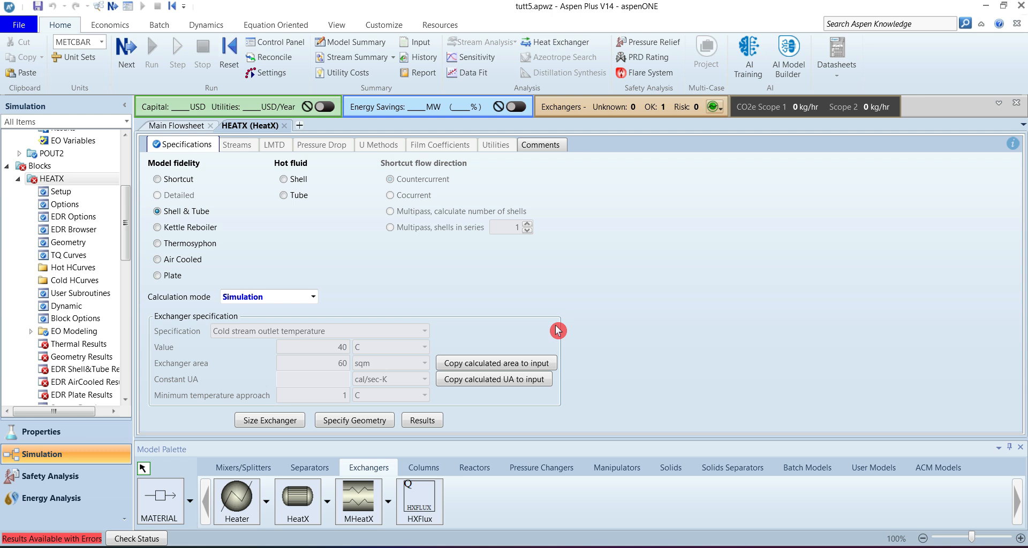
pyautogui.click(313, 297)
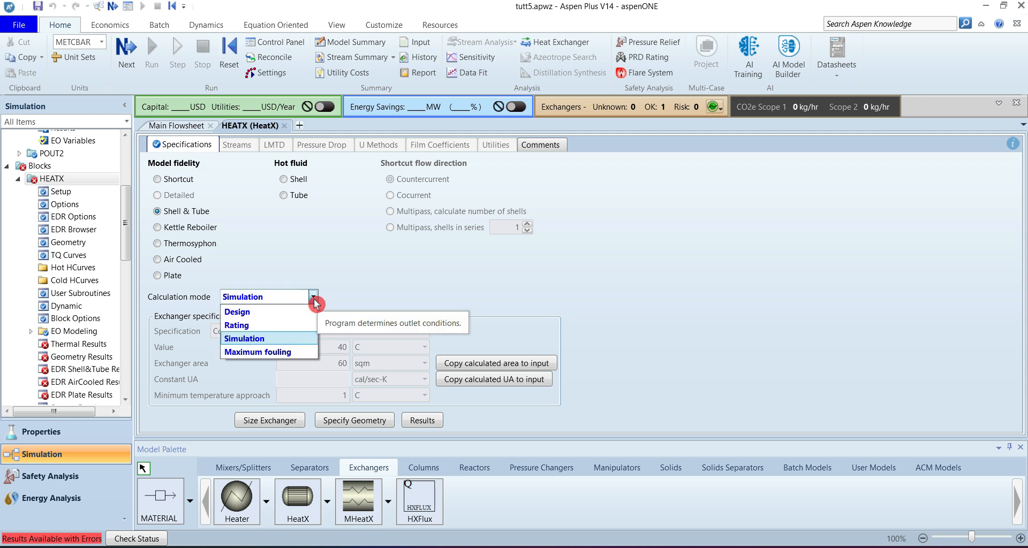
pyautogui.click(254, 313)
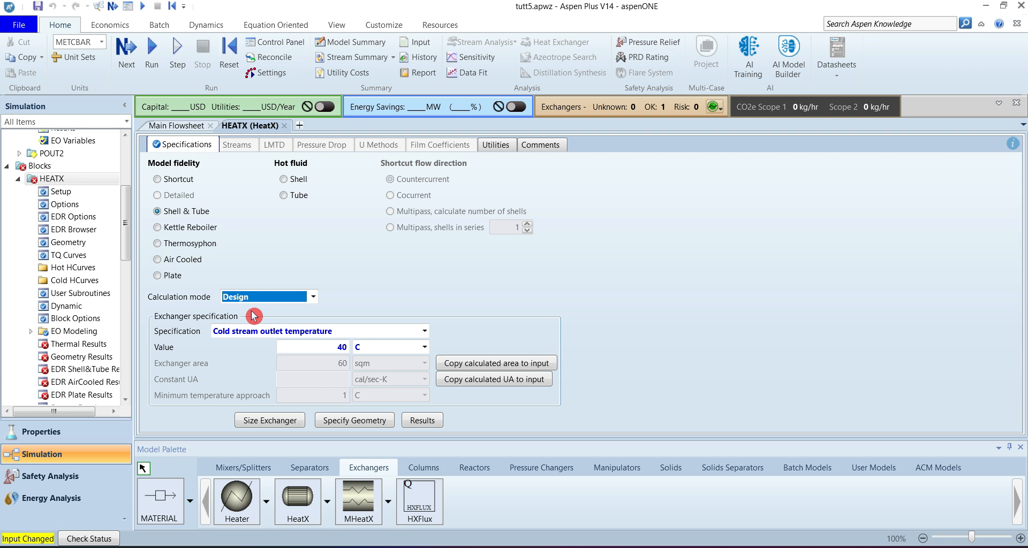
pyautogui.click(150, 51)
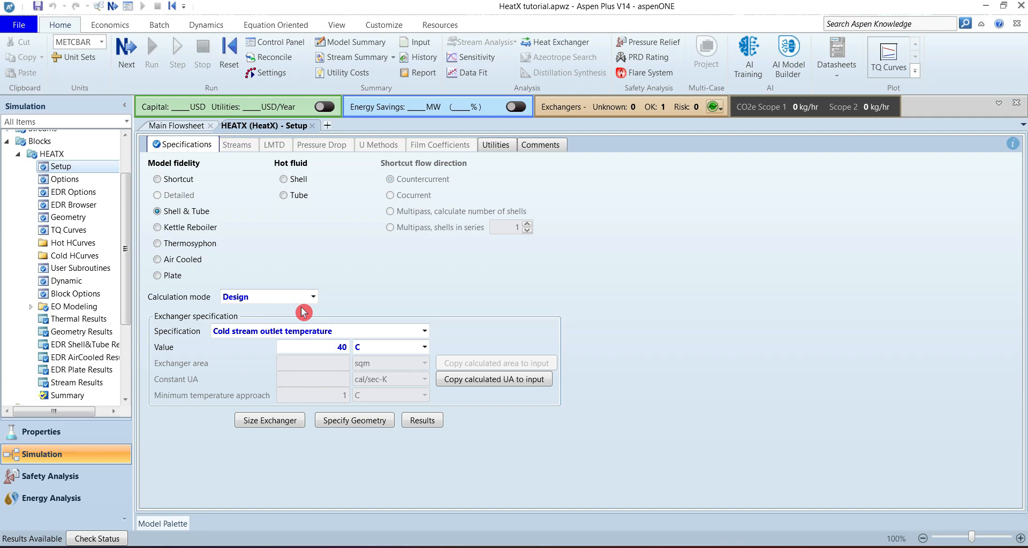
# Run HEATX with the calculation mode set to Rating and check the summary of its thermal results.
pyautogui.click(313, 297)
pyautogui.click(268, 326)
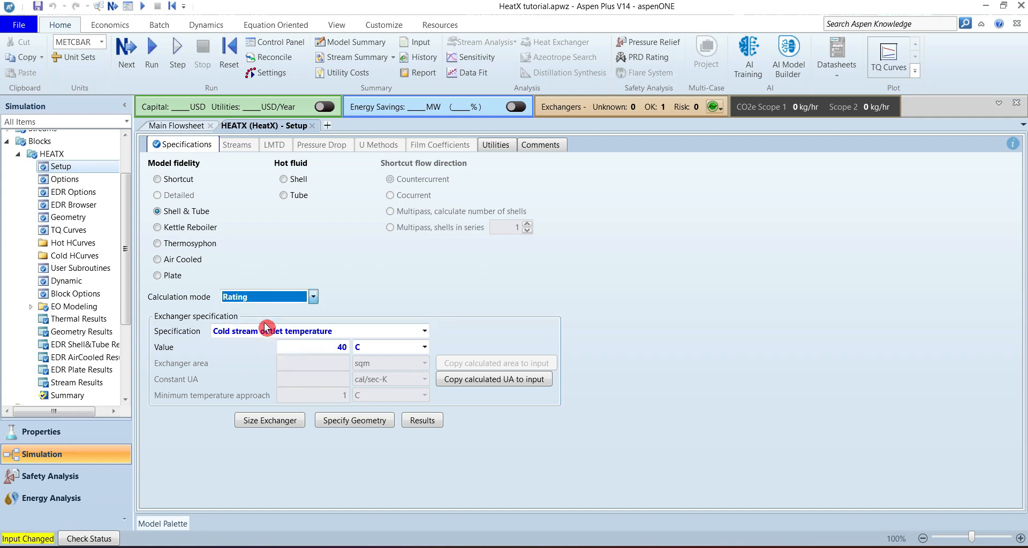
pyautogui.click(153, 66)
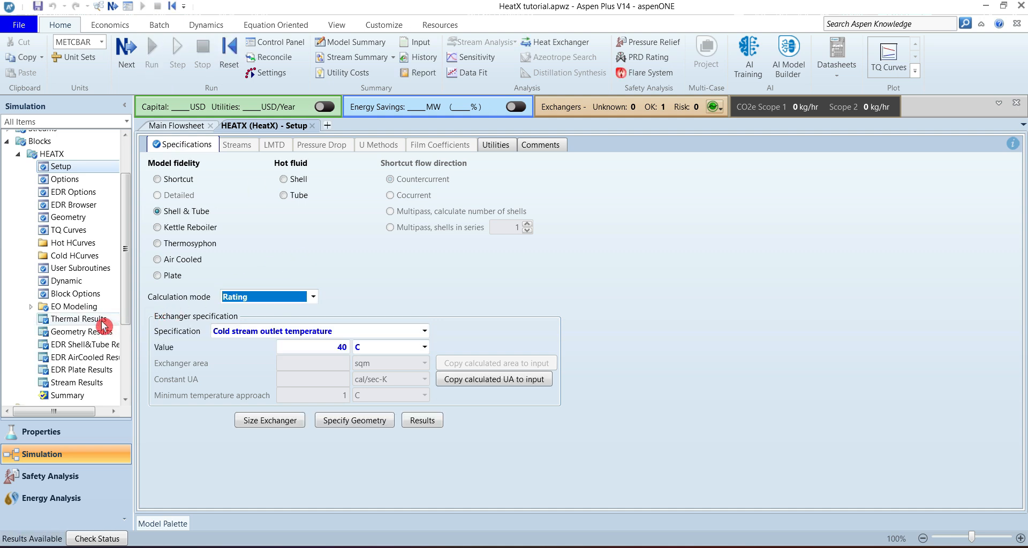
pyautogui.click(96, 319)
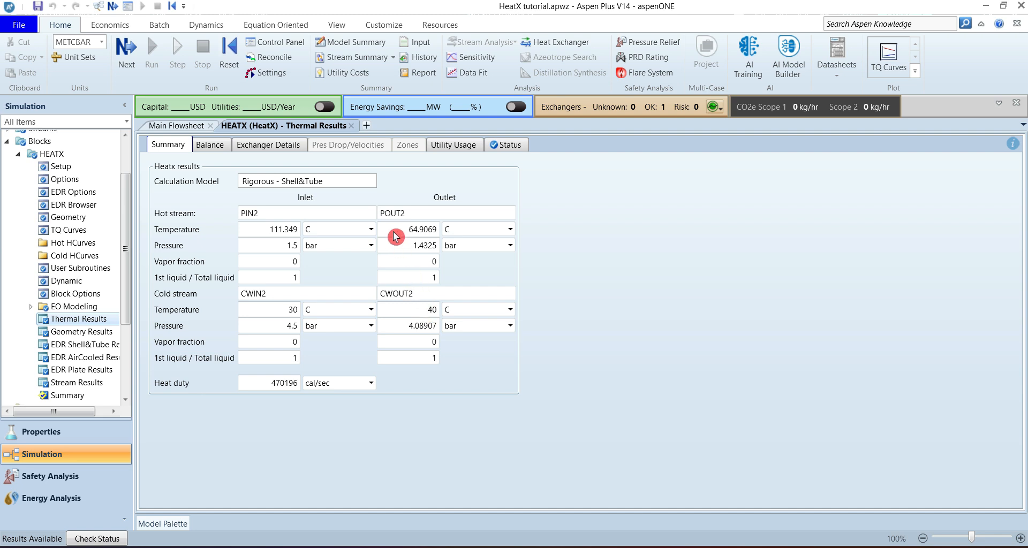
# Open the exchanger details of HEATX's thermal results and display the calculated heat duty in kW.
pyautogui.click(269, 148)
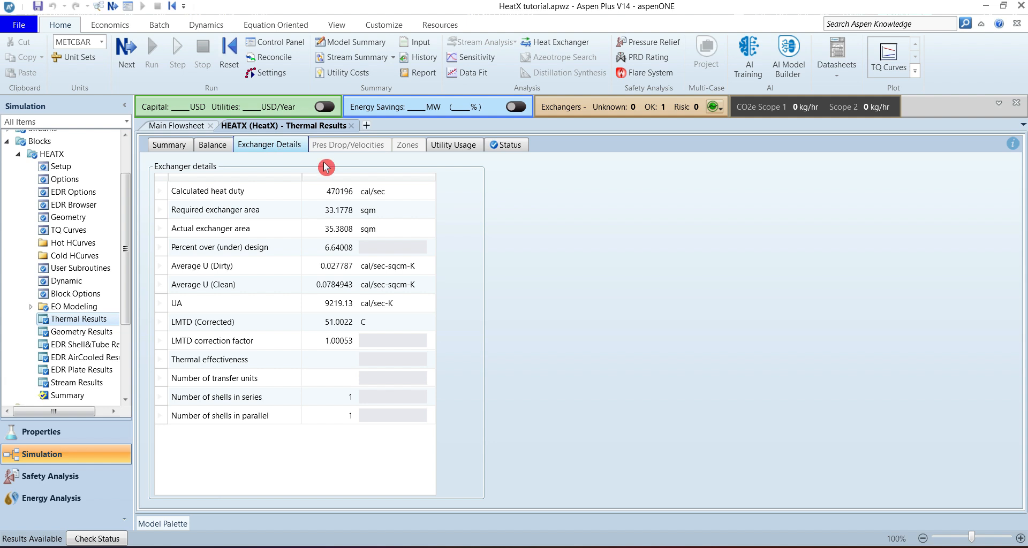
pyautogui.click(408, 195)
pyautogui.scroll(-1, 408, 195)
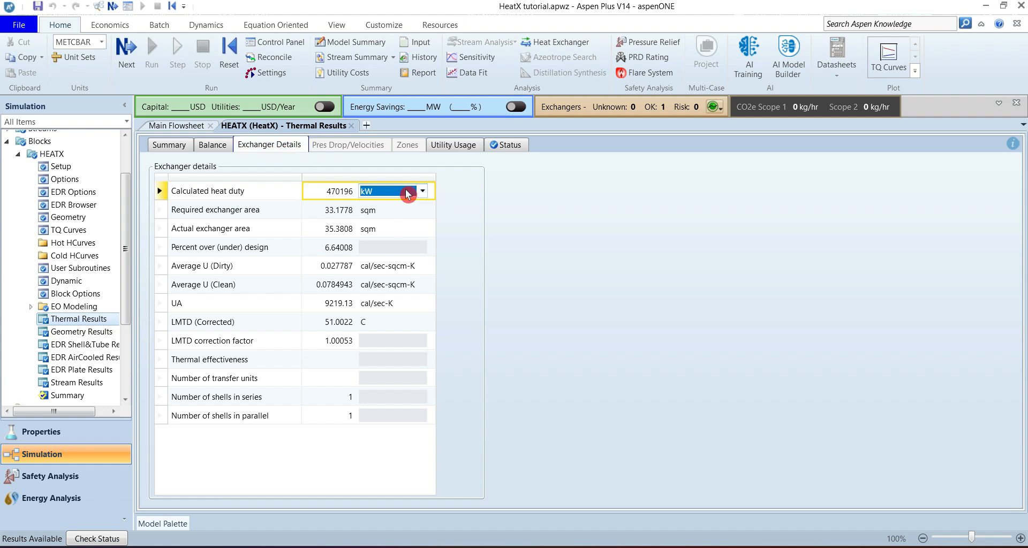
pyautogui.scroll(-1, 408, 195)
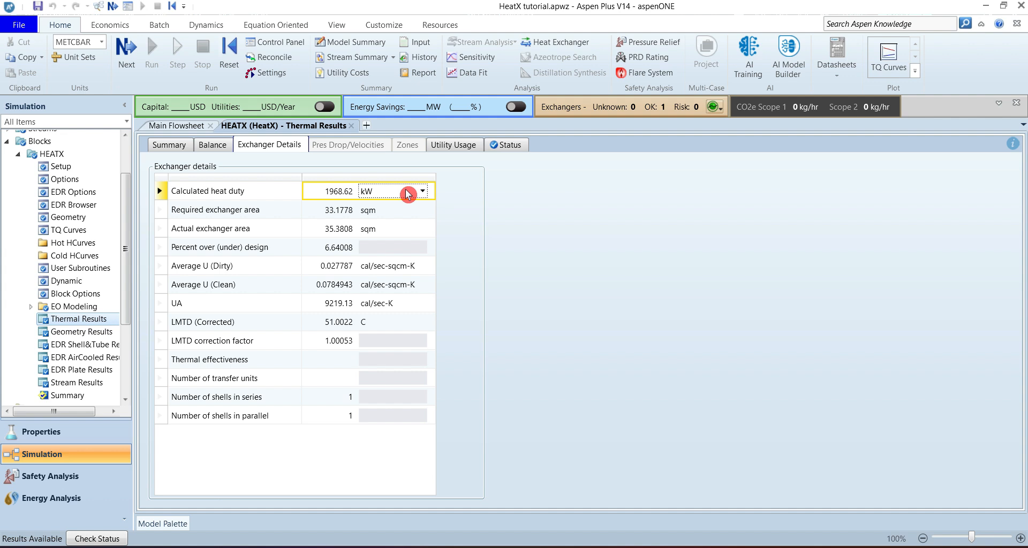
# Compare the required and actual exchanger areas with the outlet conditions in the summary, and check the LMTD correction factor.
pyautogui.click(358, 211)
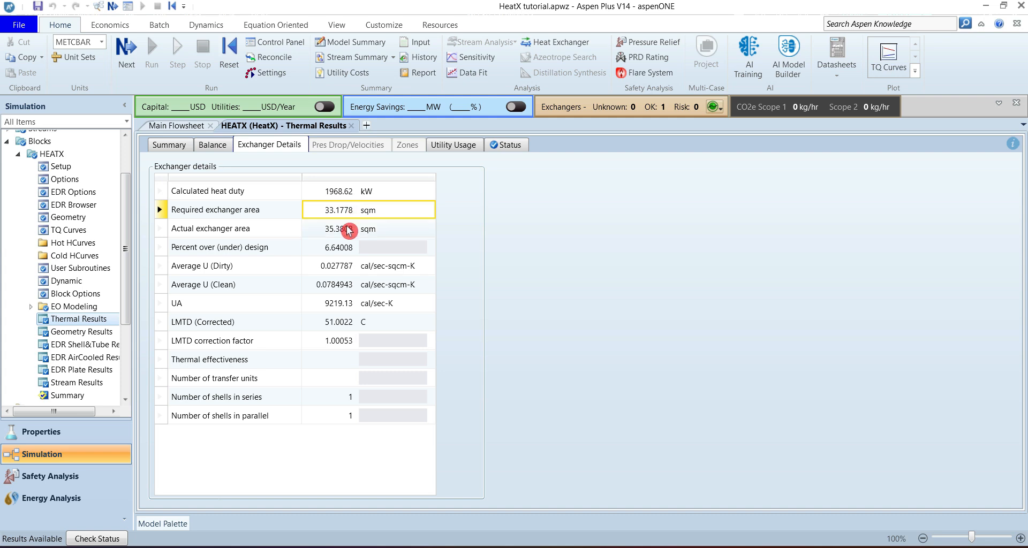
pyautogui.click(348, 230)
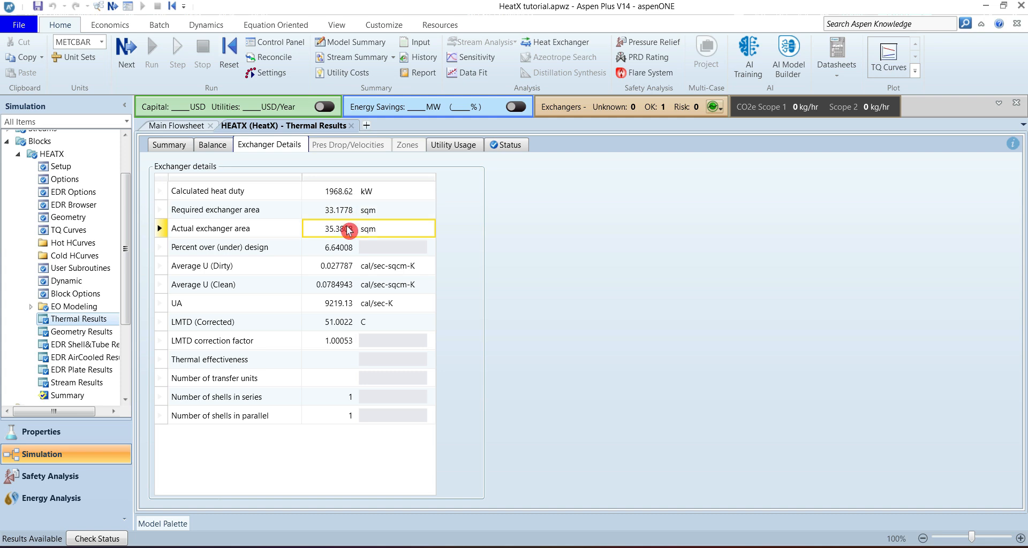
pyautogui.click(369, 231)
pyautogui.click(176, 146)
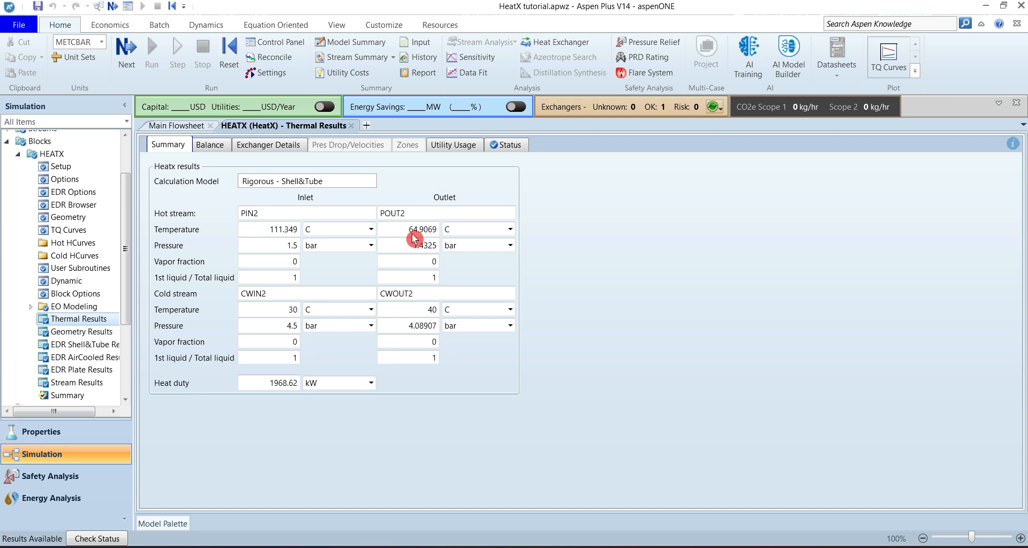
pyautogui.click(269, 144)
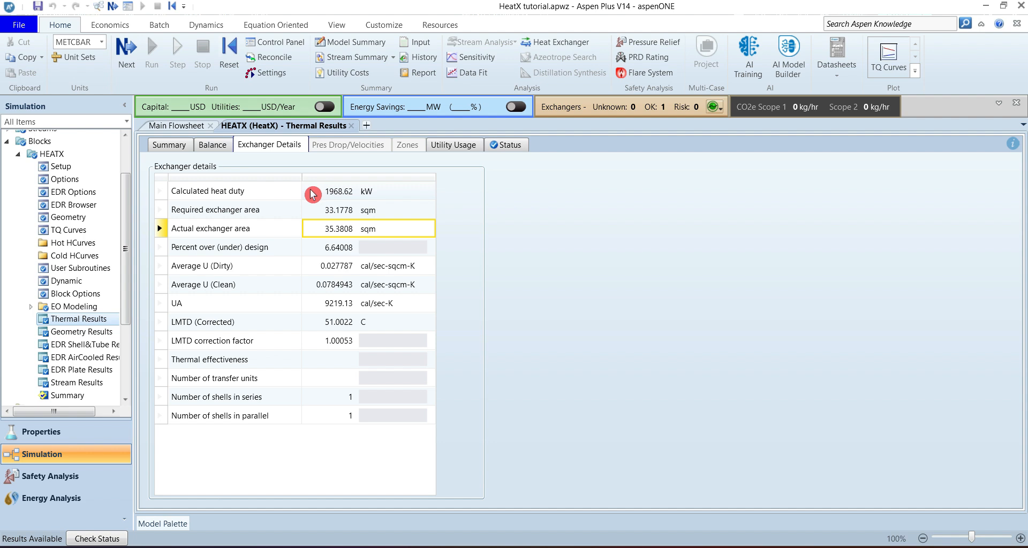
pyautogui.click(320, 213)
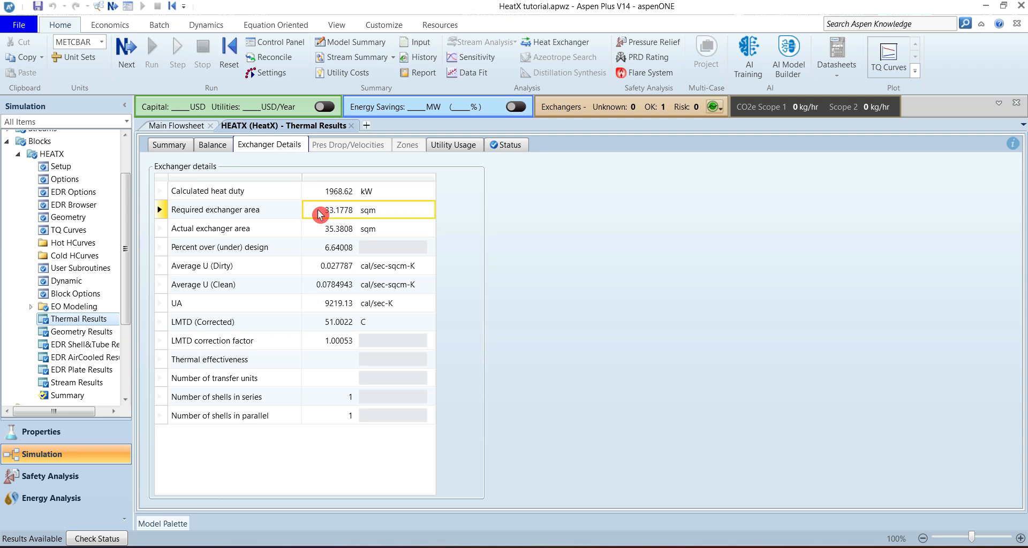
pyautogui.click(319, 233)
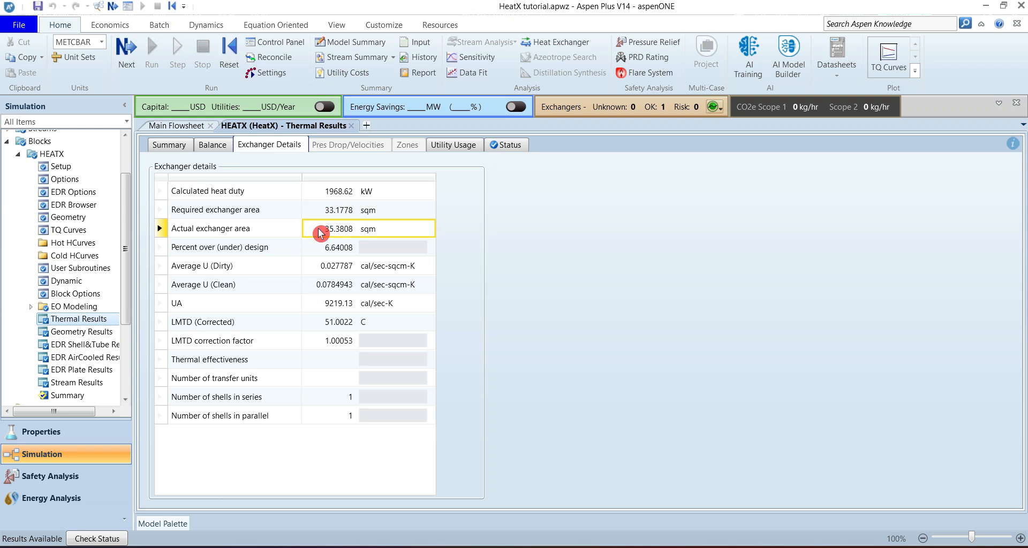
pyautogui.click(318, 343)
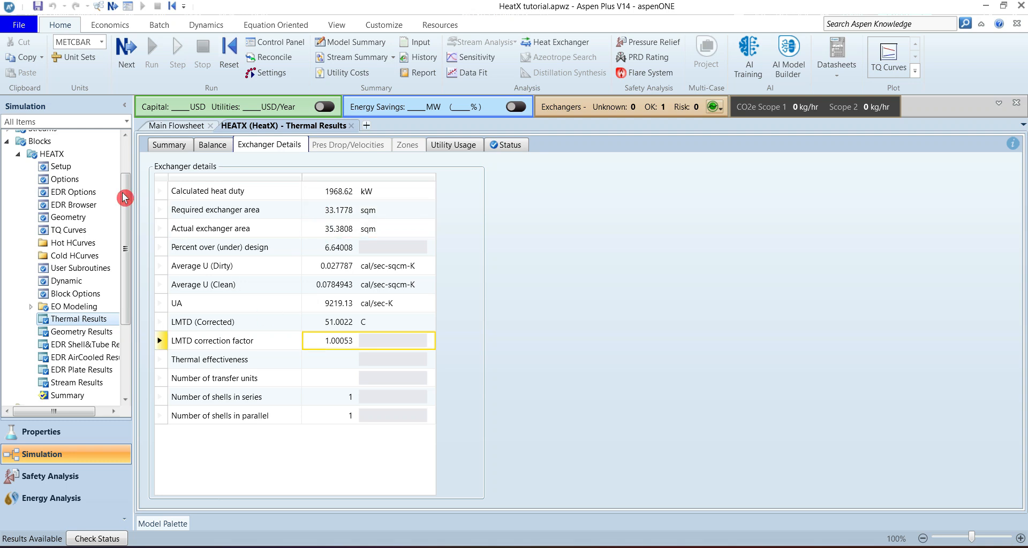
# Set the HEATX calculation mode to Simulation, run the model, and check the thermal summary and exchanger details.
pyautogui.click(61, 167)
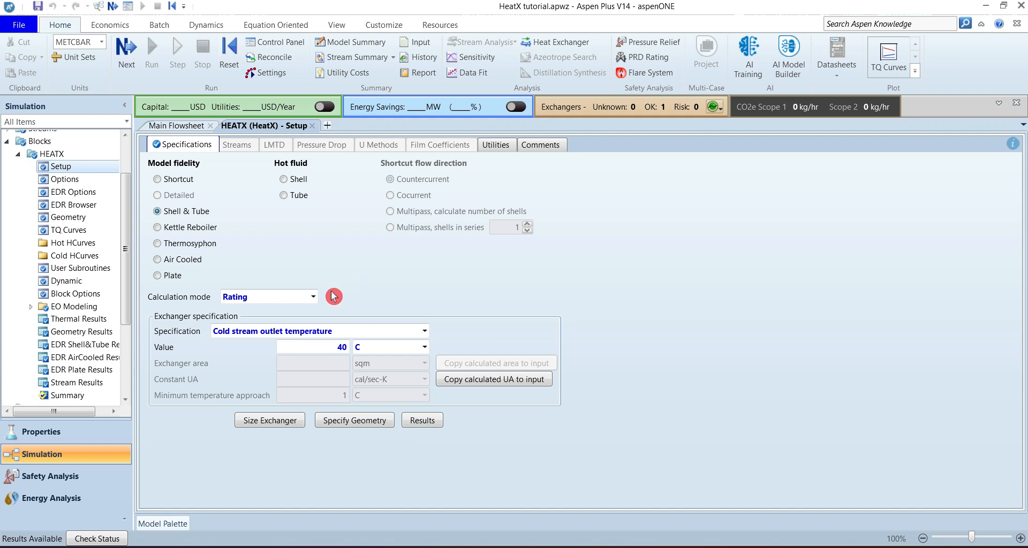
pyautogui.click(313, 297)
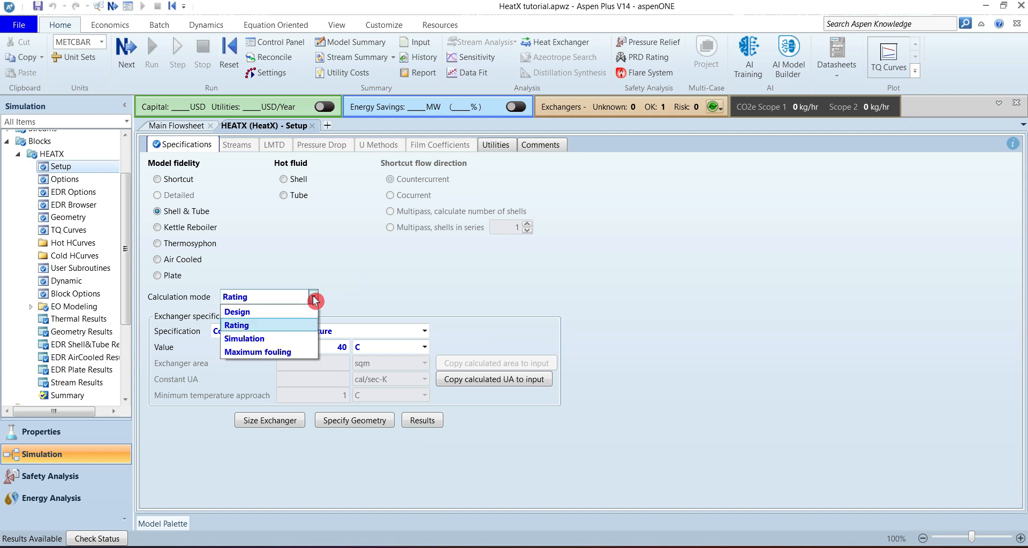
pyautogui.click(266, 338)
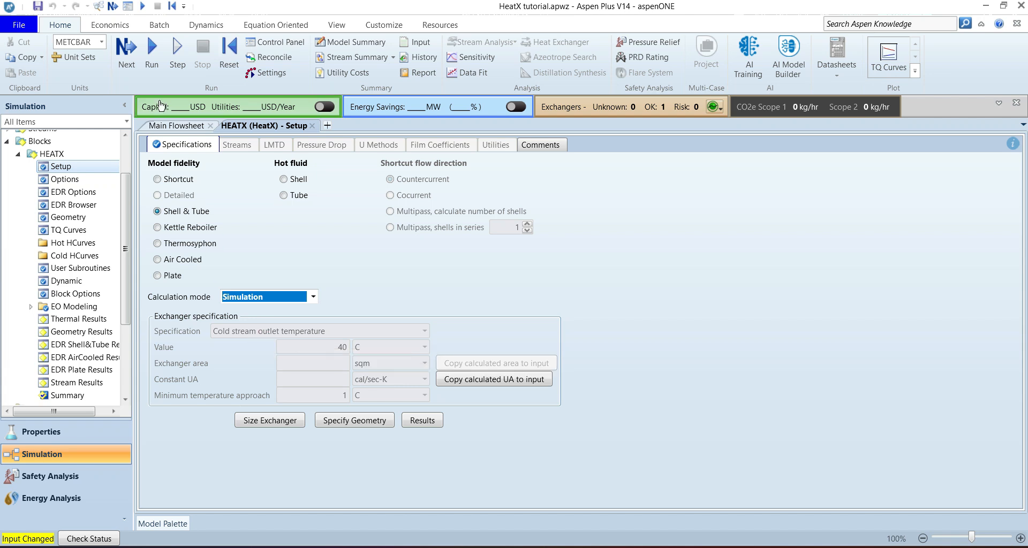
pyautogui.click(152, 54)
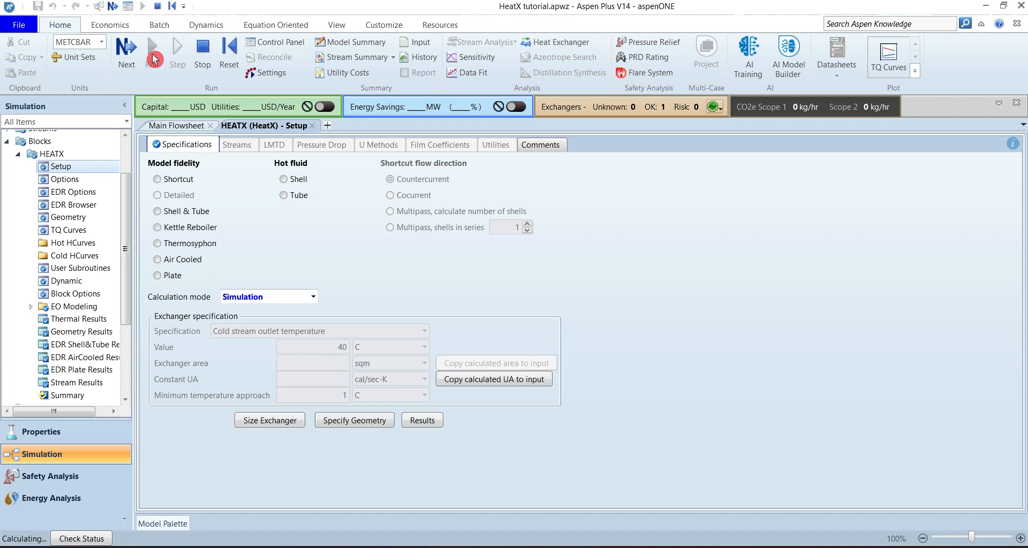
pyautogui.click(108, 318)
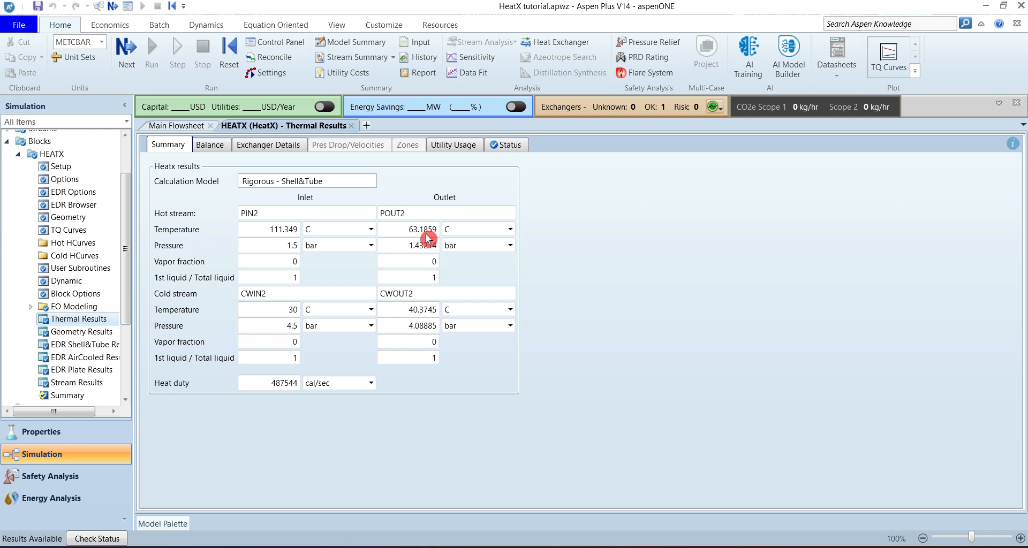
pyautogui.click(280, 146)
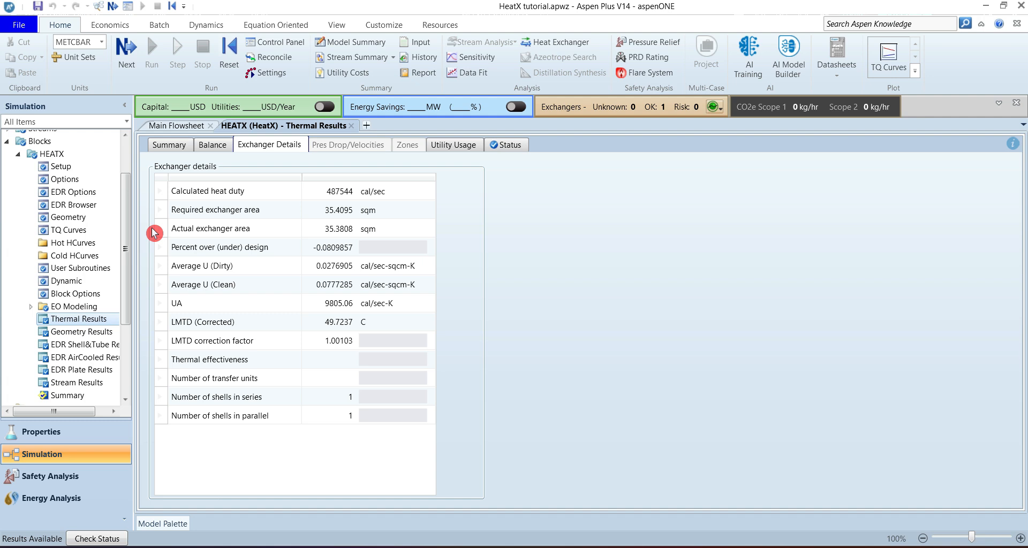
# Examine HEATX's shell, tube and baffle geometry in the EDR Browser and its plot of stream temperatures versus distance.
pyautogui.click(79, 206)
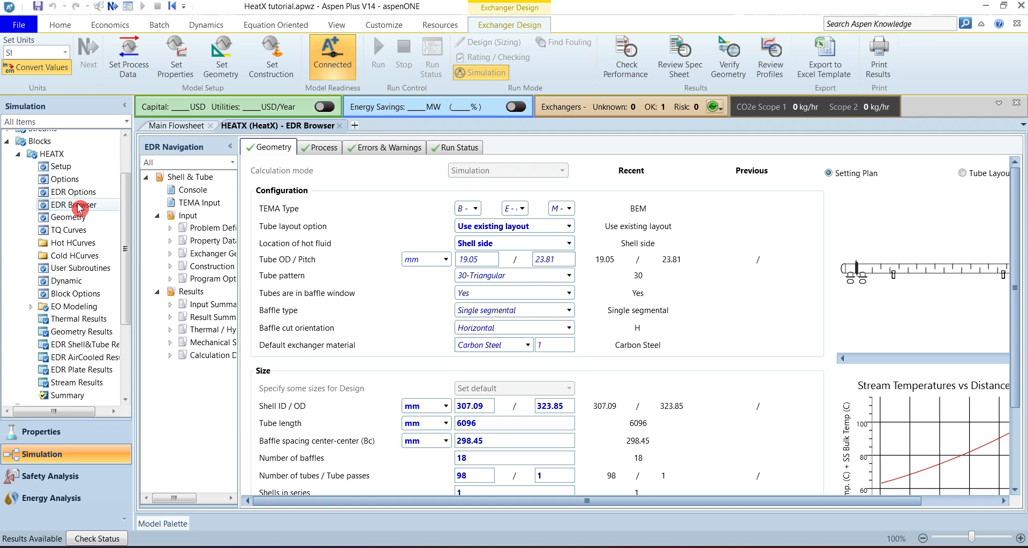
pyautogui.moveTo(239, 234); pyautogui.dragTo(275, 240)
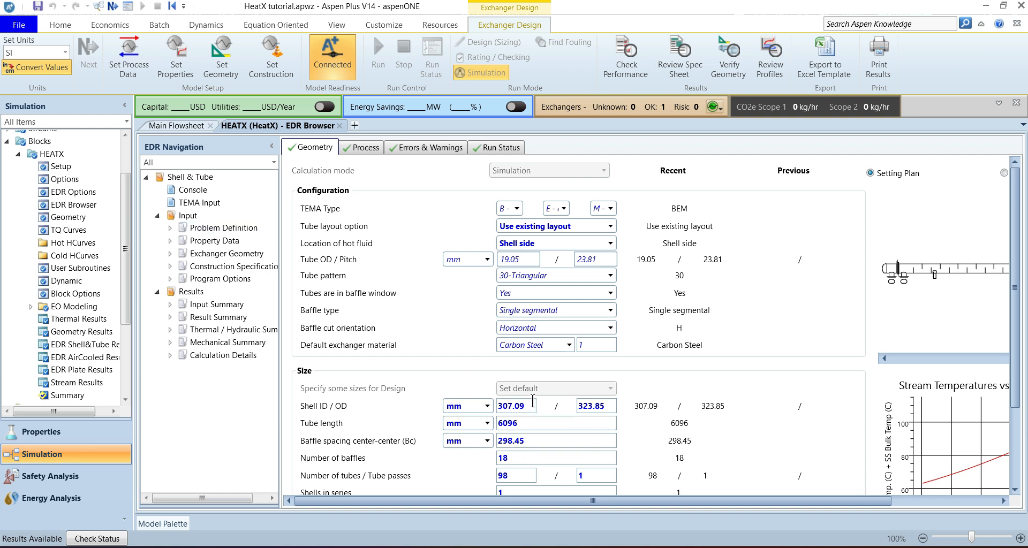
pyautogui.moveTo(537, 411)
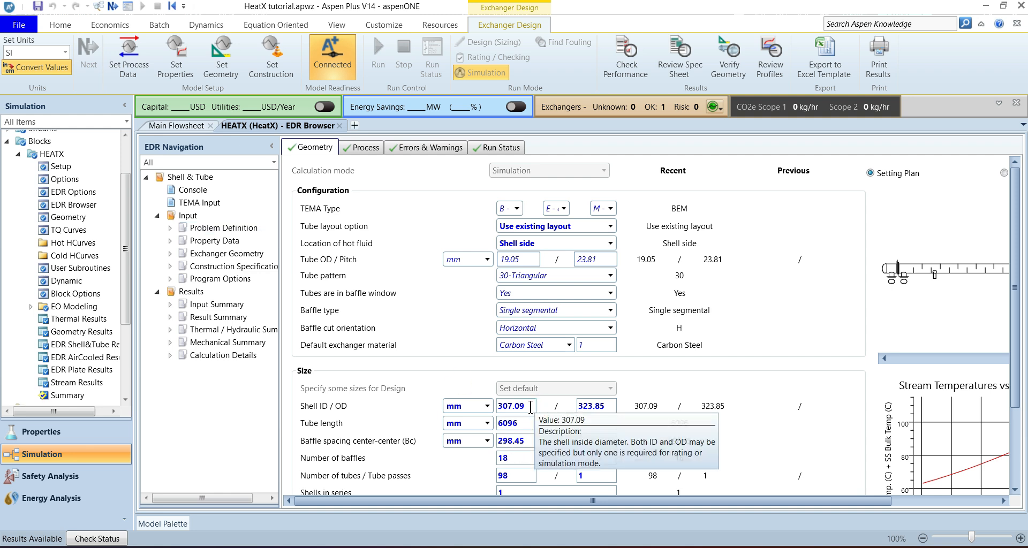
pyautogui.click(525, 422)
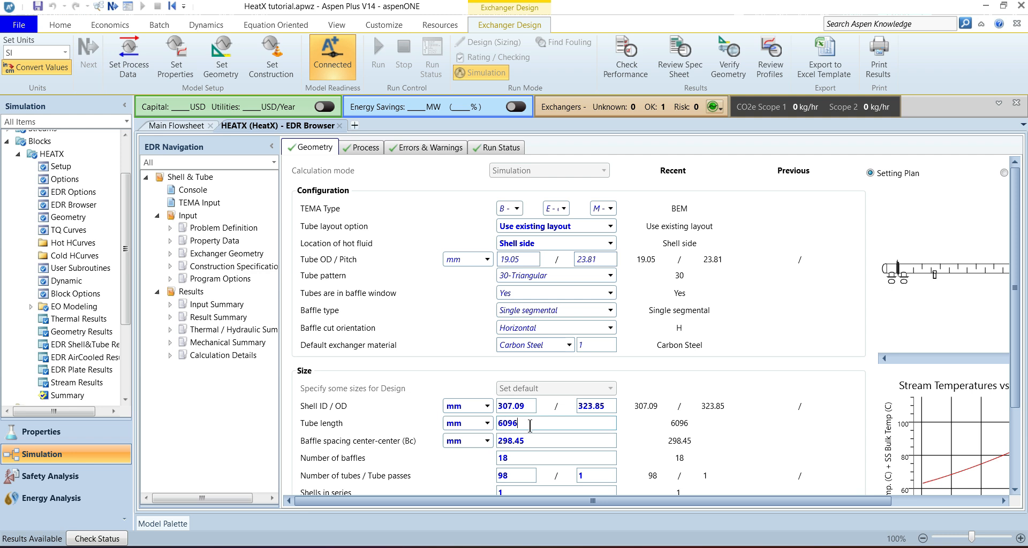
pyautogui.click(533, 439)
pyautogui.scroll(-2, 540, 449)
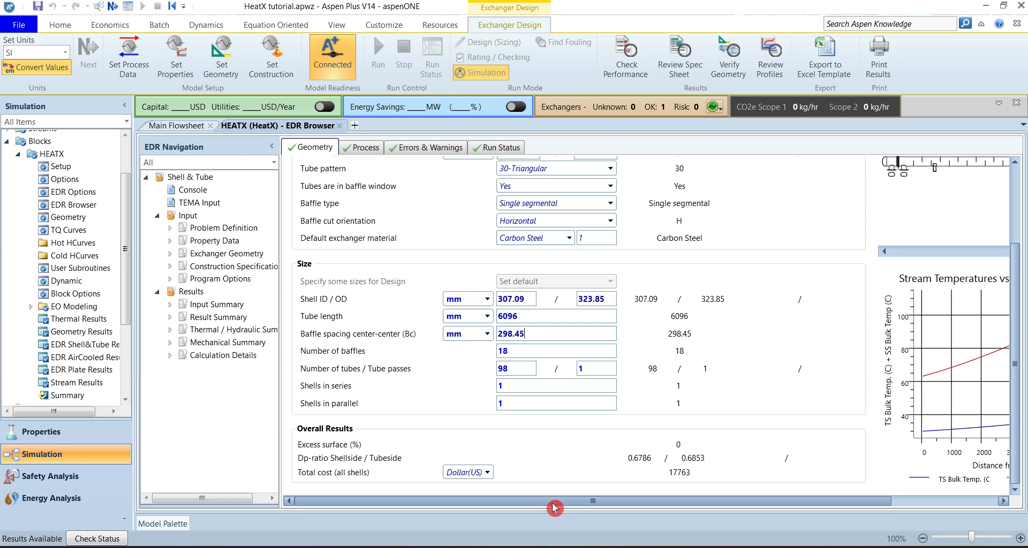
pyautogui.moveTo(554, 508); pyautogui.dragTo(721, 509)
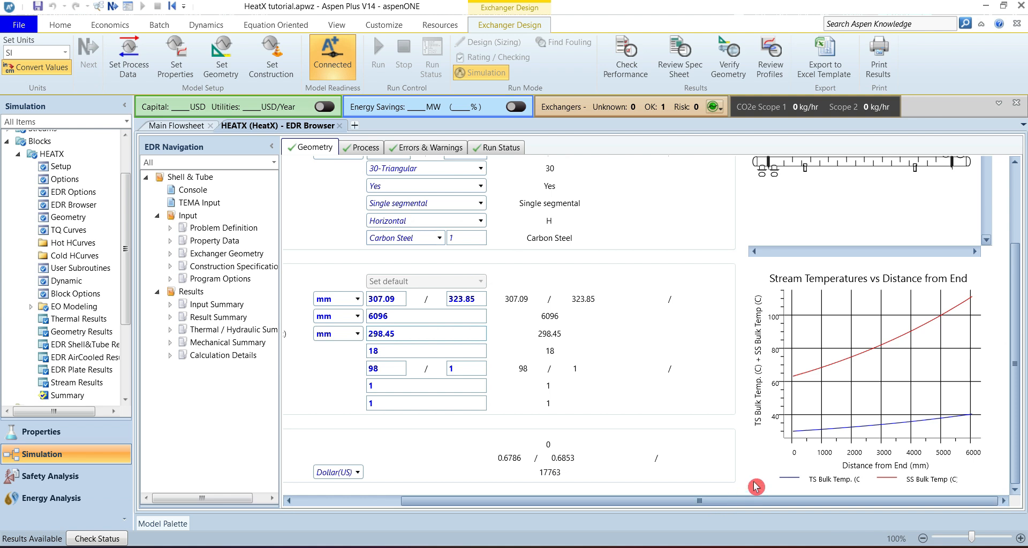
pyautogui.moveTo(804, 430)
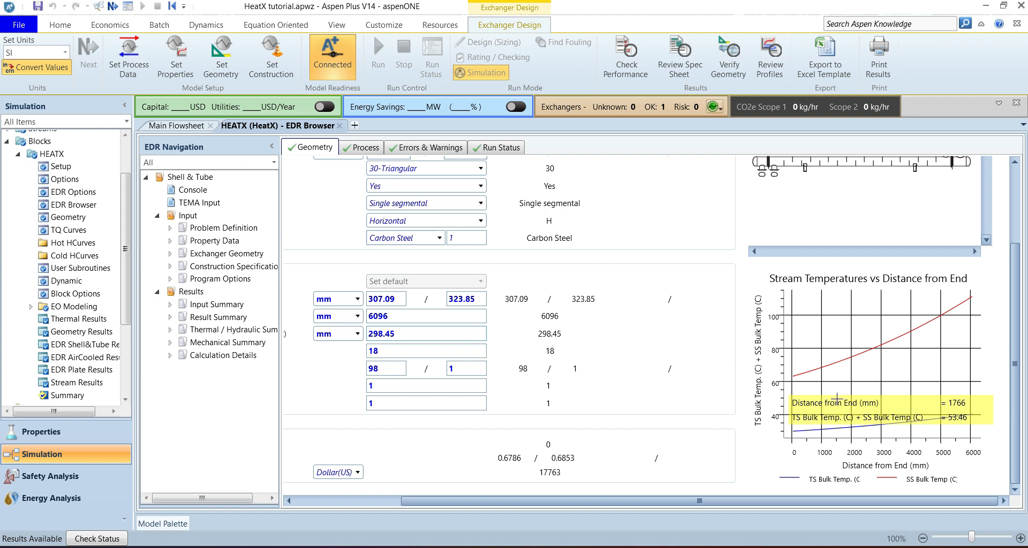
pyautogui.click(793, 443)
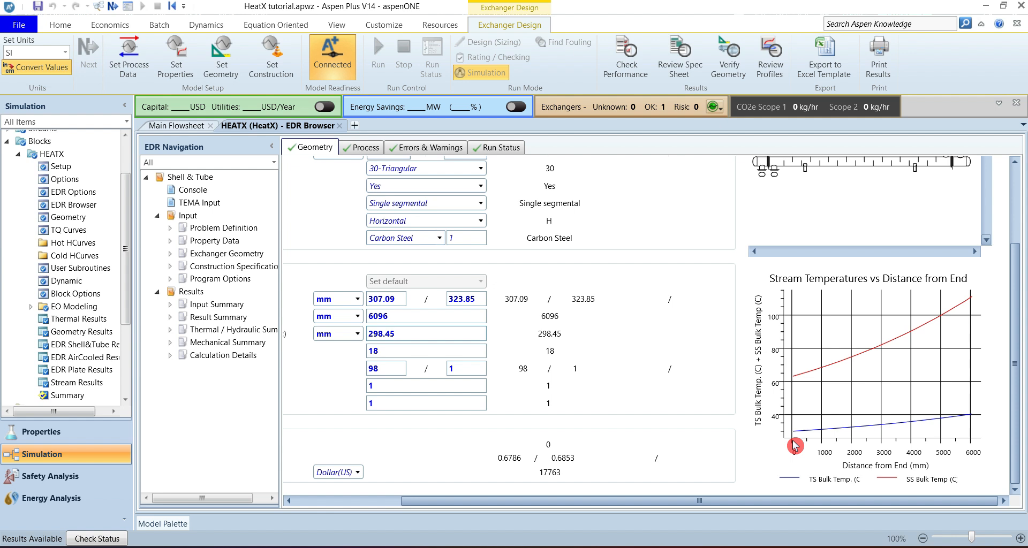
pyautogui.moveTo(791, 432)
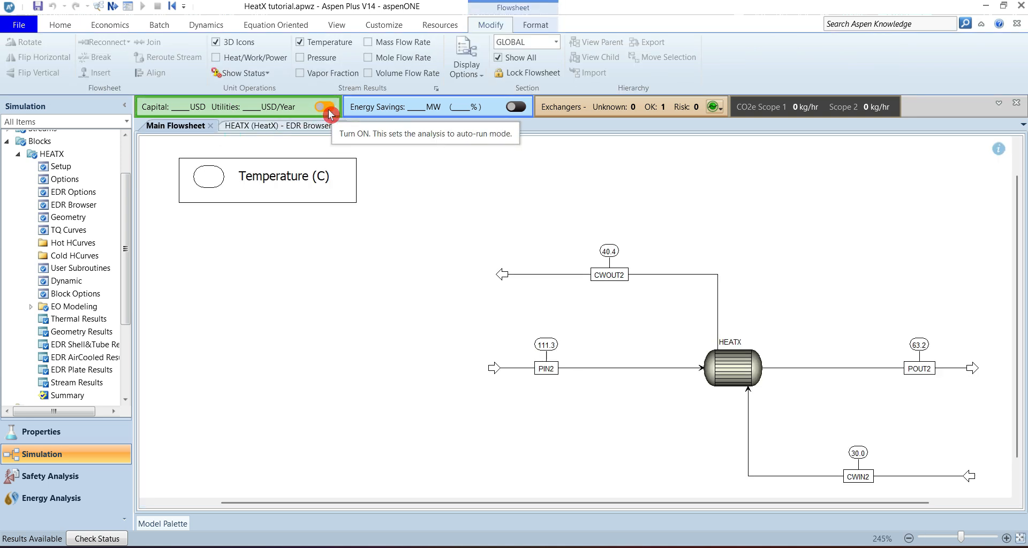
# Activate economics for the flowsheet and check the costing options.
pyautogui.click(110, 25)
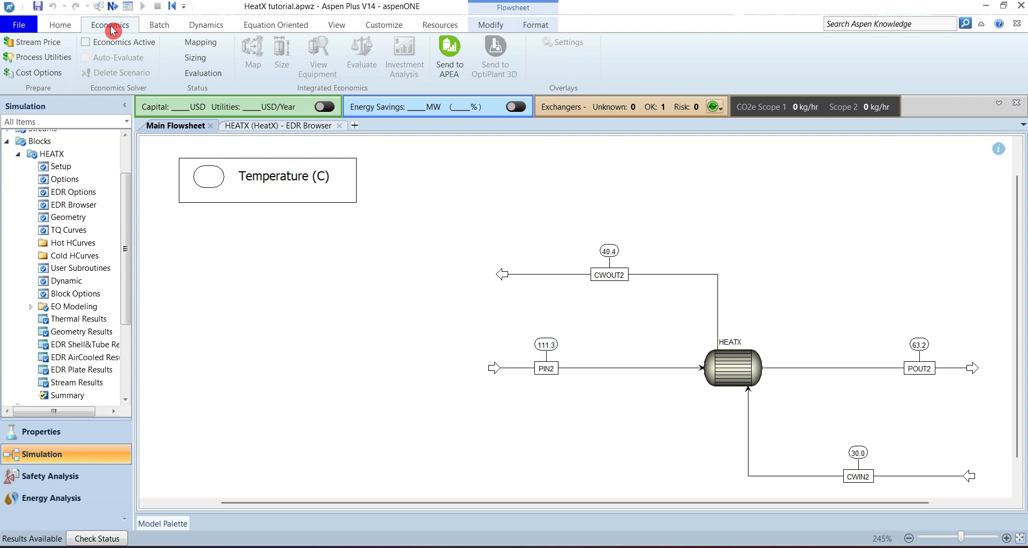
pyautogui.click(85, 41)
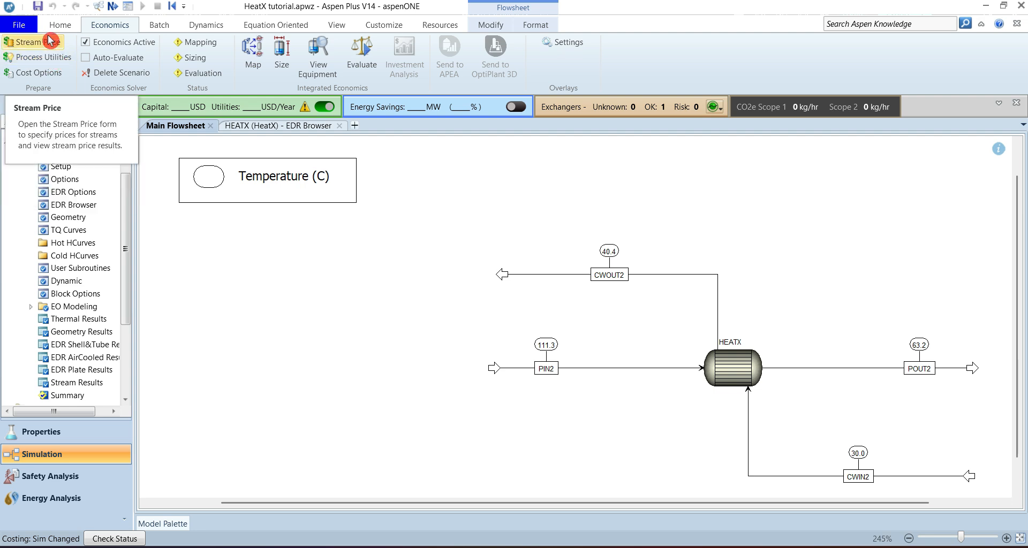
pyautogui.click(42, 73)
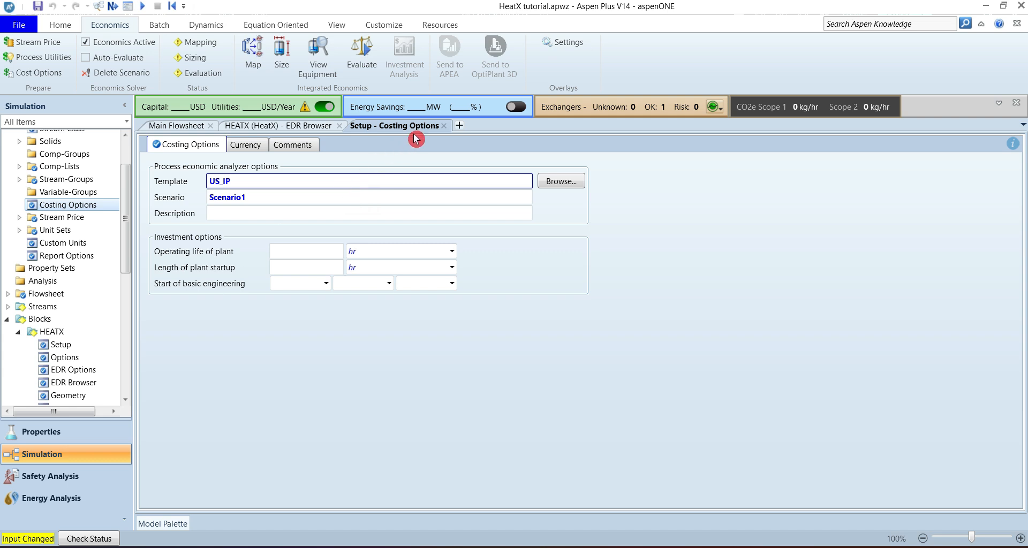
pyautogui.click(444, 126)
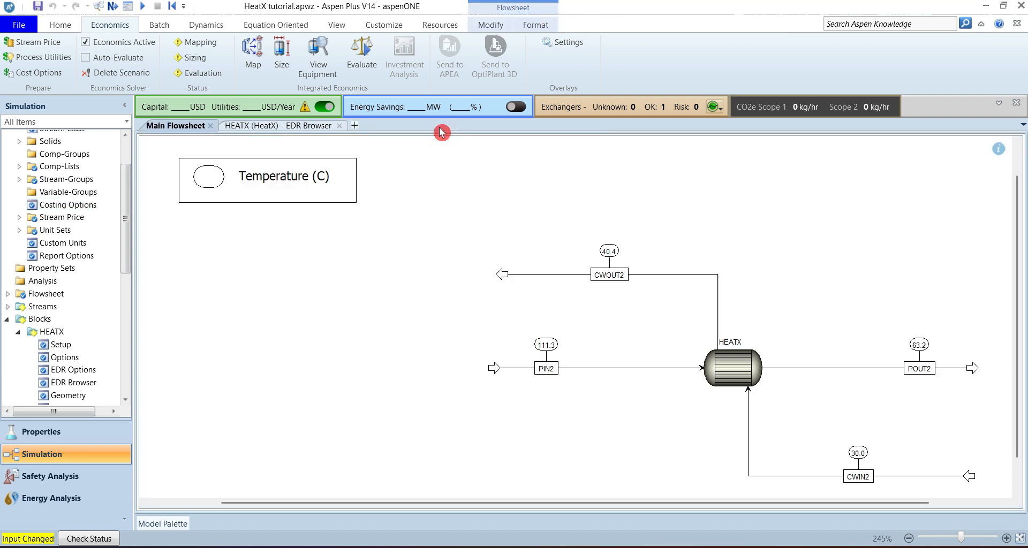
# Rerun the model and map all unit operations on the Default basis with Size equipment enabled.
pyautogui.click(255, 64)
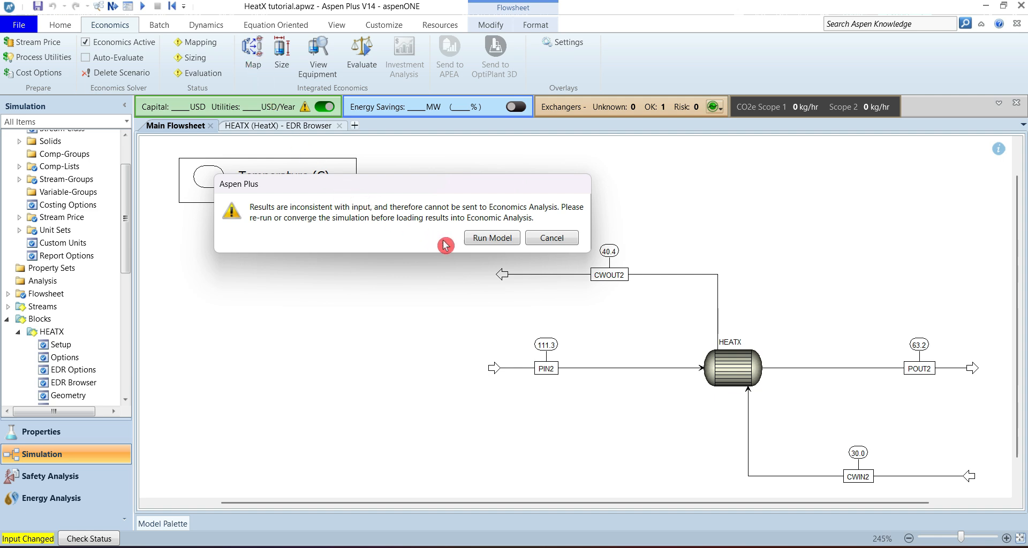
pyautogui.click(478, 242)
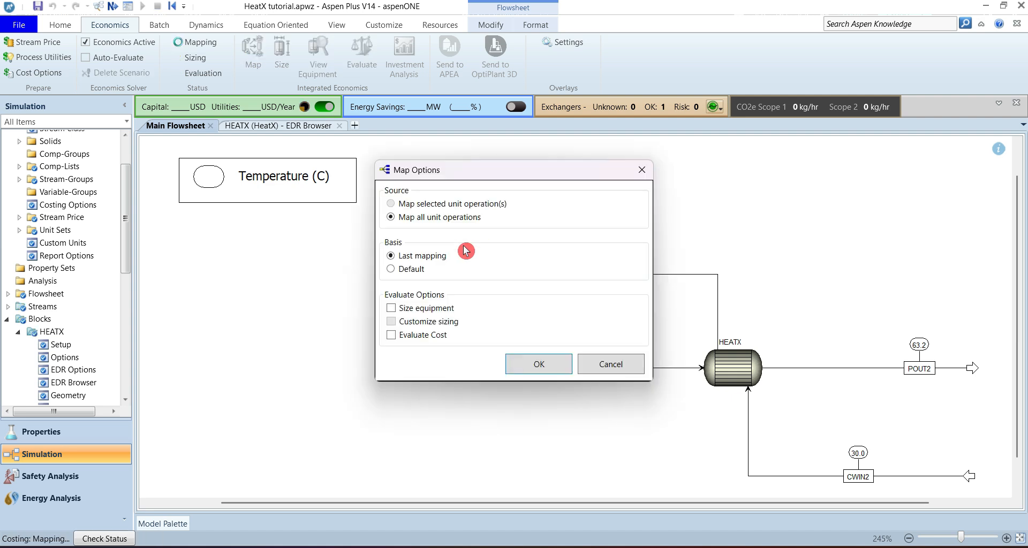
pyautogui.click(396, 272)
pyautogui.click(393, 308)
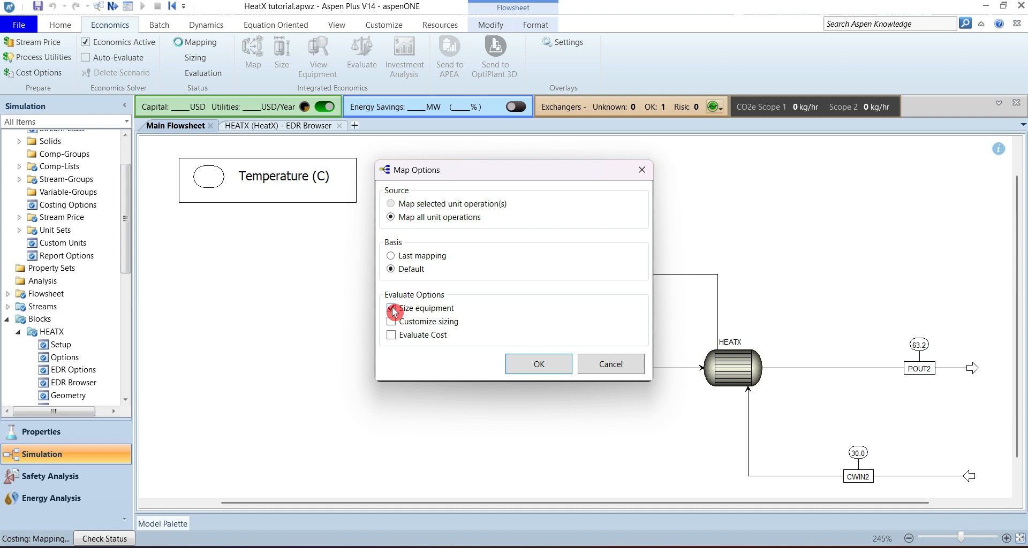
pyautogui.click(534, 364)
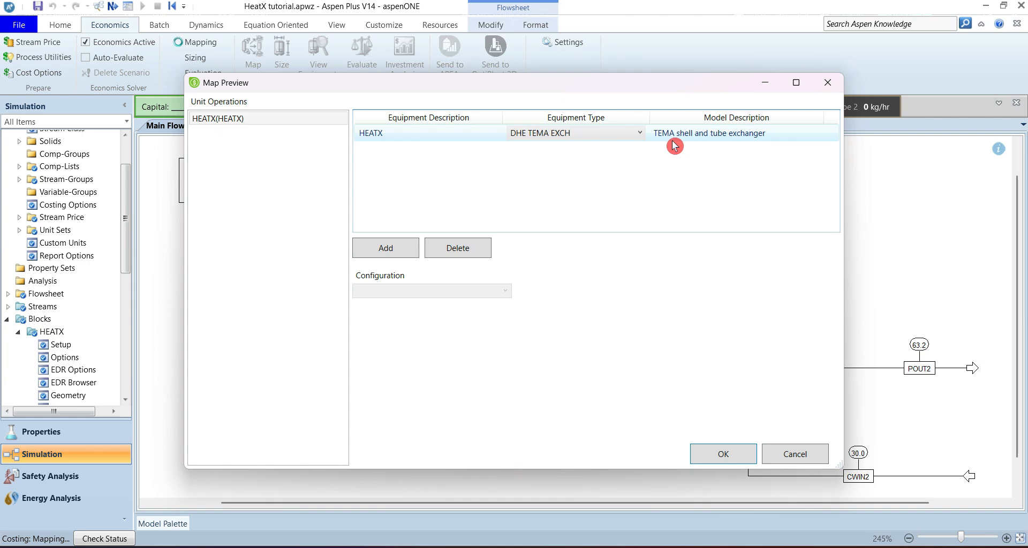
# Browse the heat exchanger types for HEATX, keep TEMA shell and tube exchanger, and confirm the equipment mapping.
pyautogui.click(639, 133)
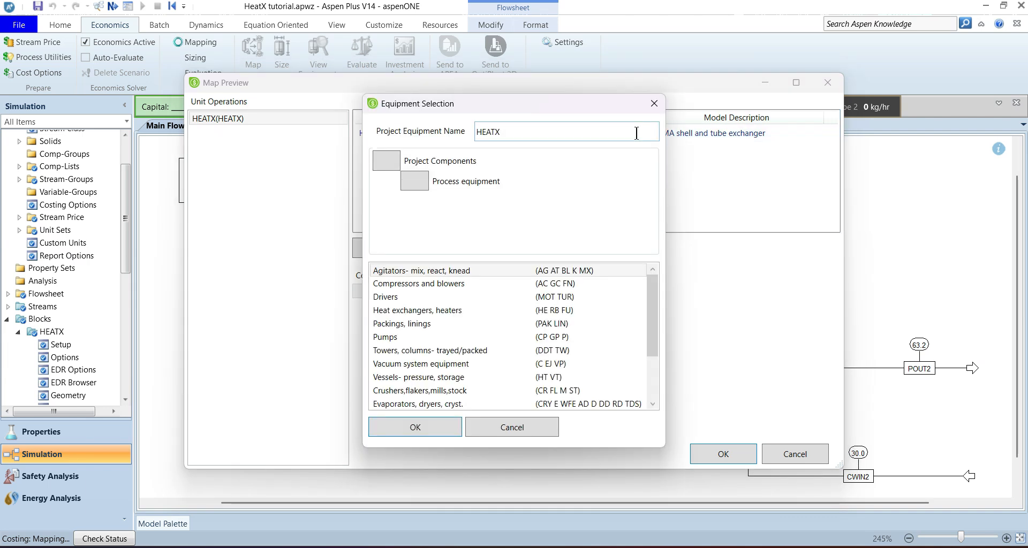
pyautogui.moveTo(588, 117); pyautogui.dragTo(491, 121)
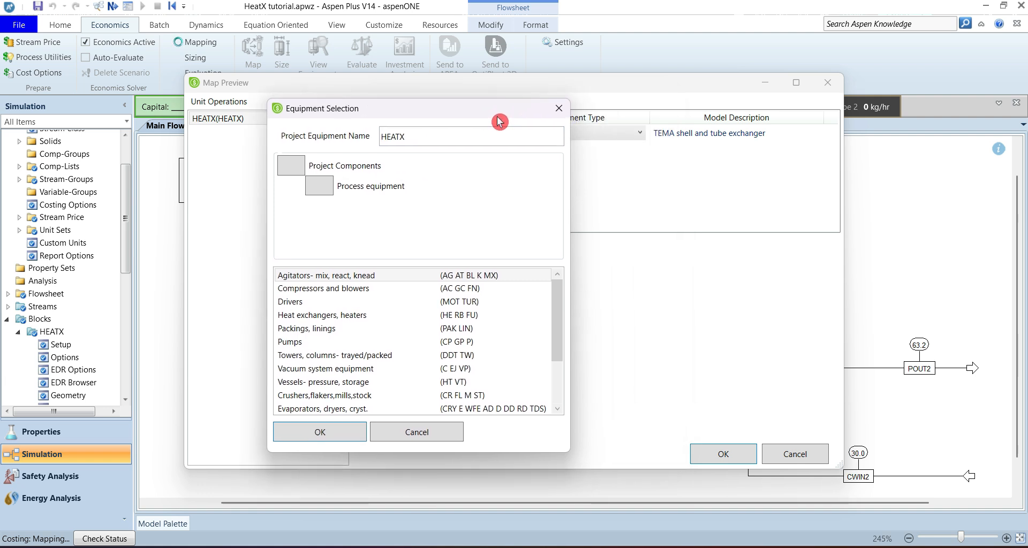
pyautogui.doubleClick(343, 316)
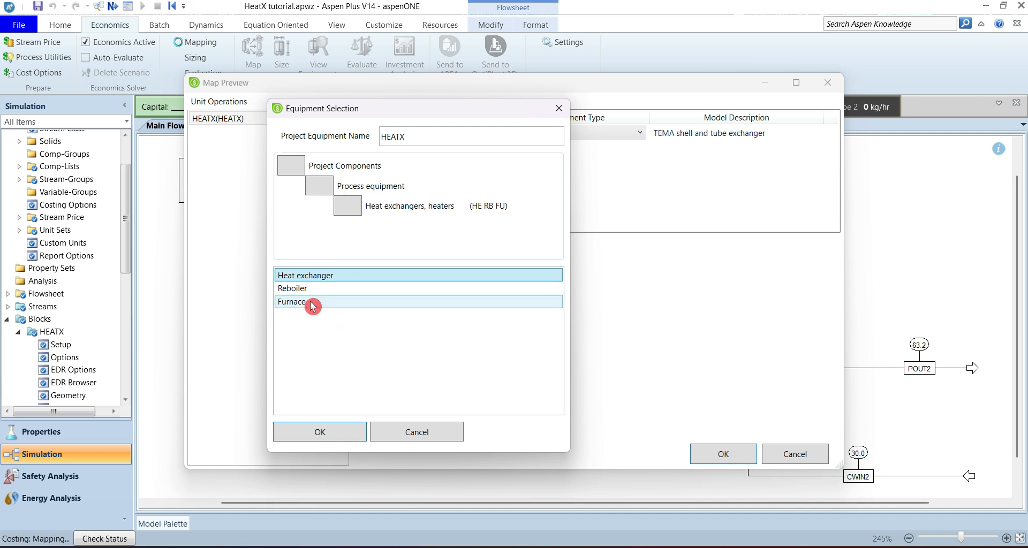
pyautogui.doubleClick(350, 281)
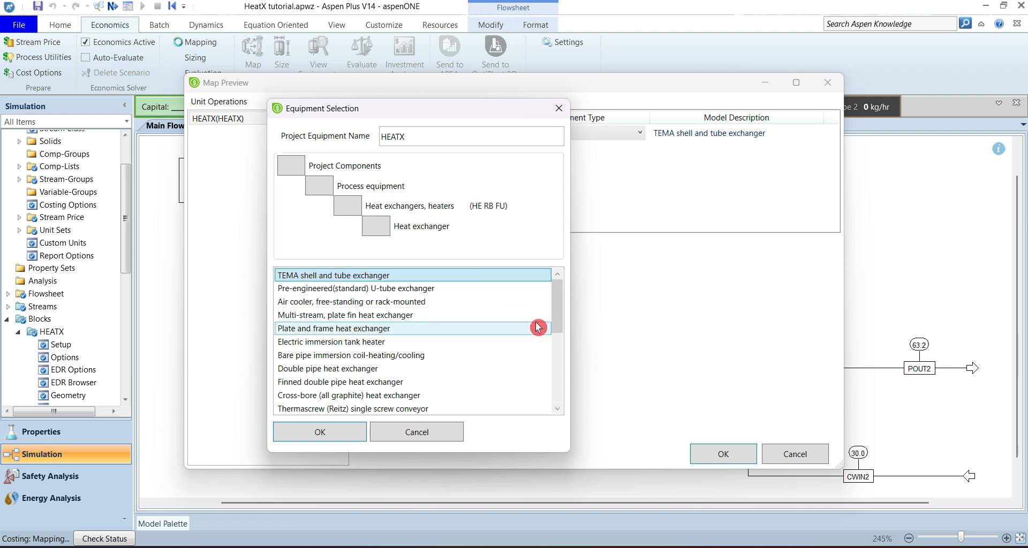
pyautogui.moveTo(560, 310); pyautogui.dragTo(552, 331)
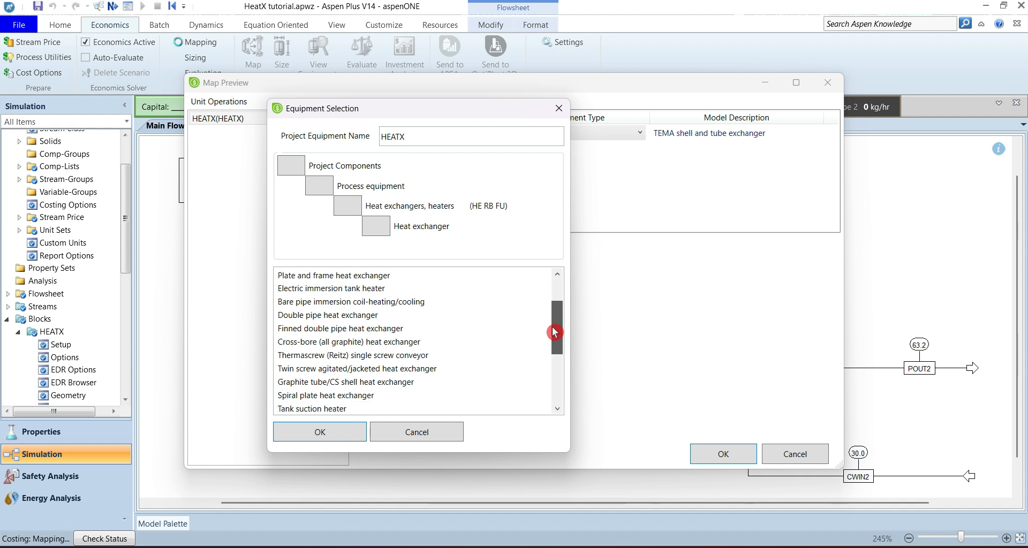
pyautogui.moveTo(553, 332); pyautogui.dragTo(552, 275)
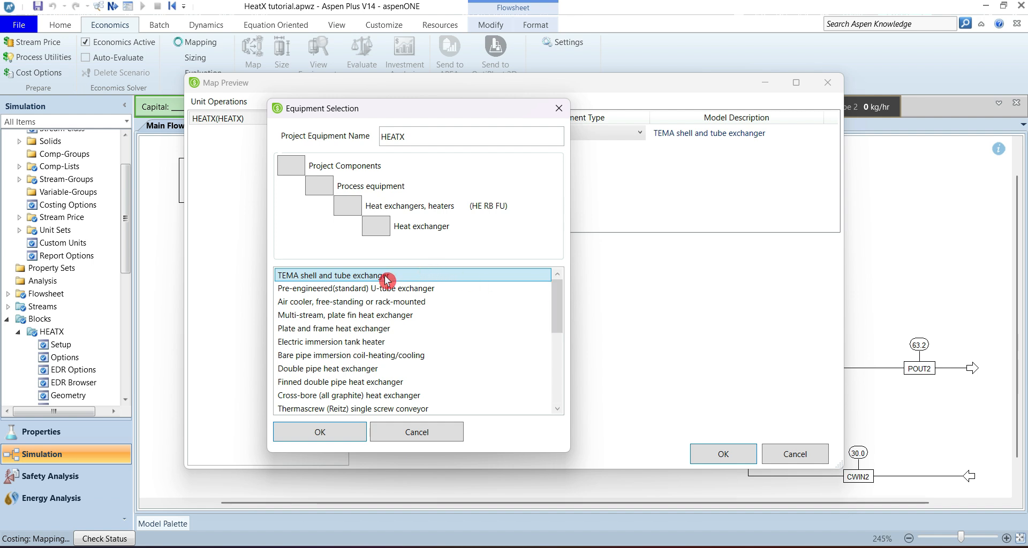
pyautogui.click(336, 434)
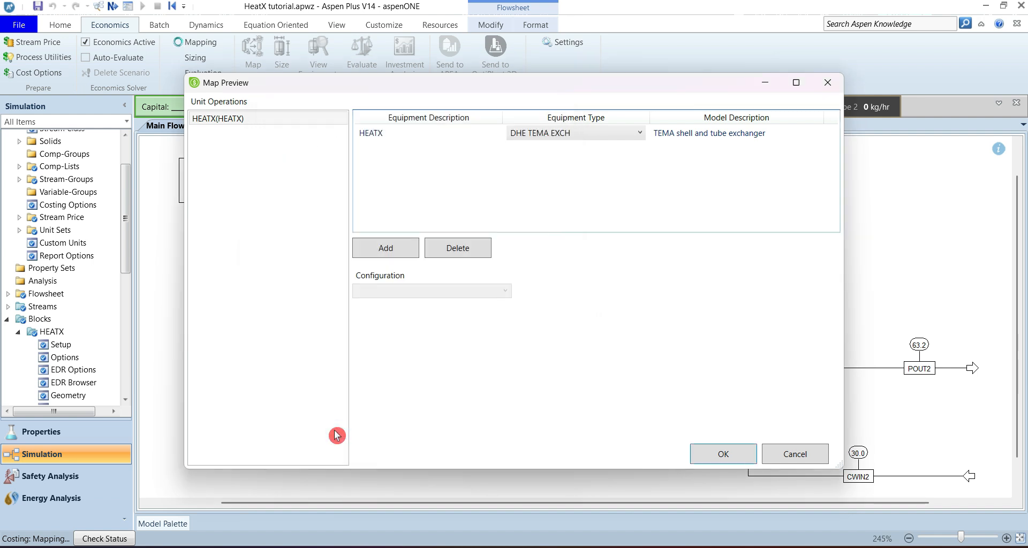
pyautogui.click(724, 455)
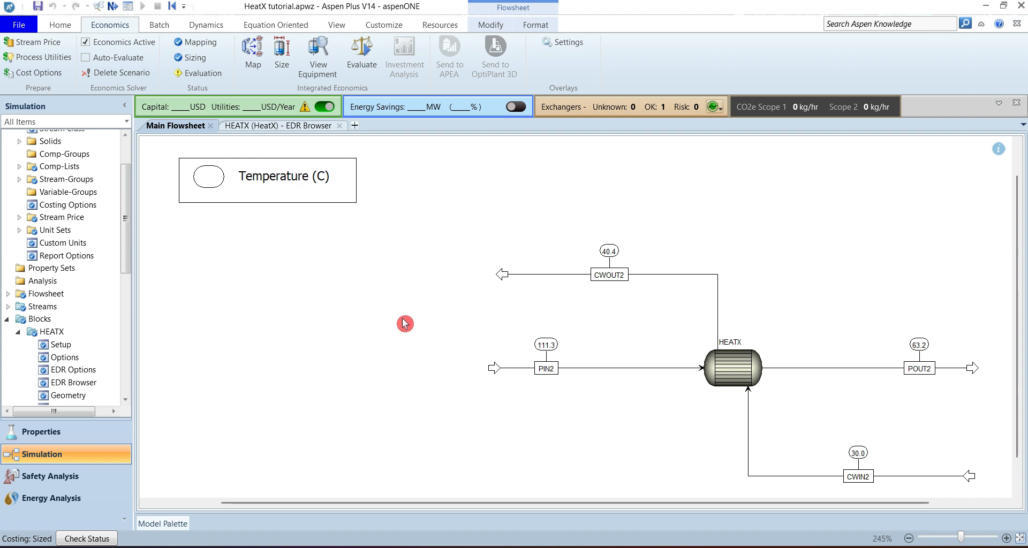
# Size the mapped equipment, evaluate the flowsheet's economics, and expand the economics summary.
pyautogui.click(281, 51)
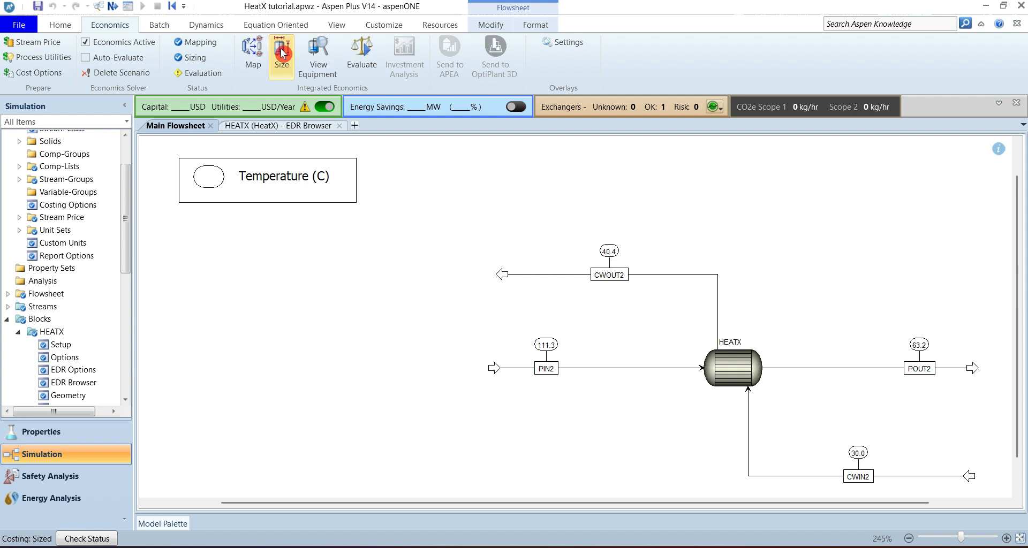
pyautogui.click(364, 68)
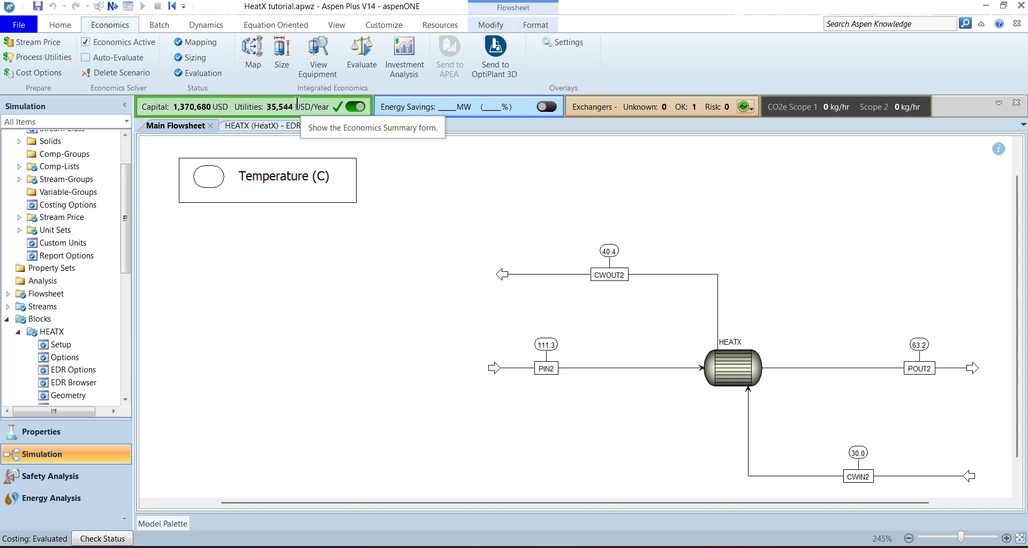
pyautogui.click(999, 105)
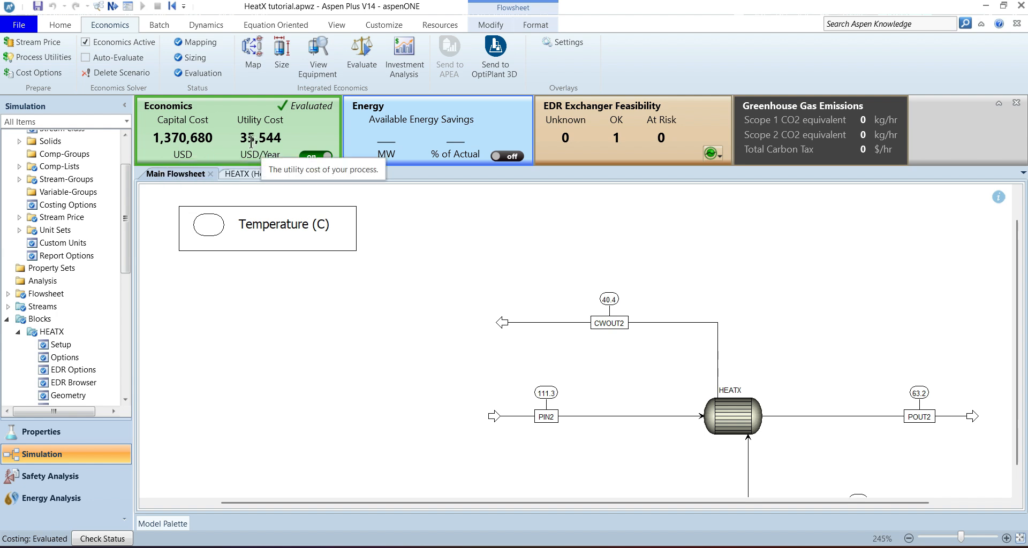
# Review the cost results summary, utilities, unit operation costs and equipment costs for HEATX.
pyautogui.click(229, 131)
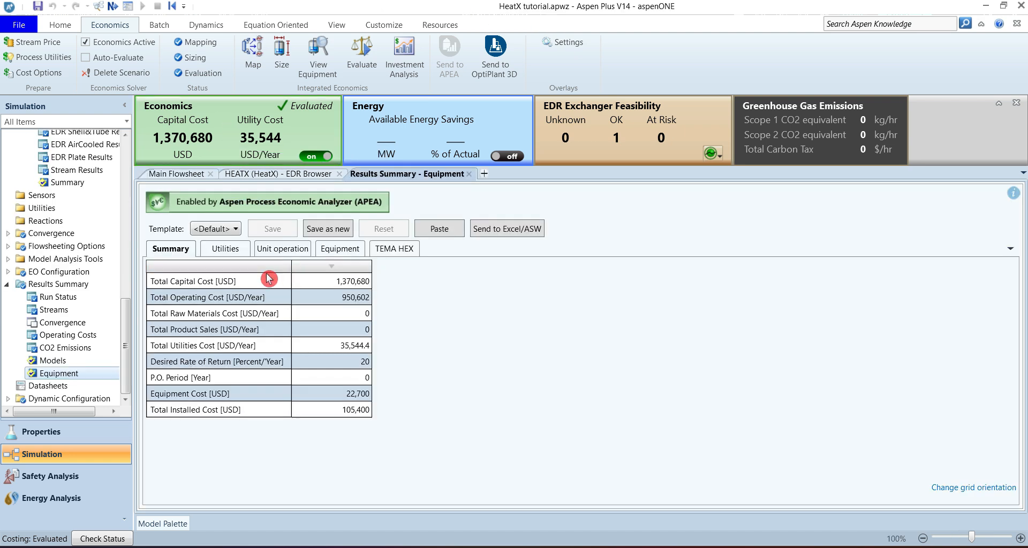
pyautogui.moveTo(128, 318); pyautogui.dragTo(128, 240)
pyautogui.scroll(-6, 63, 340)
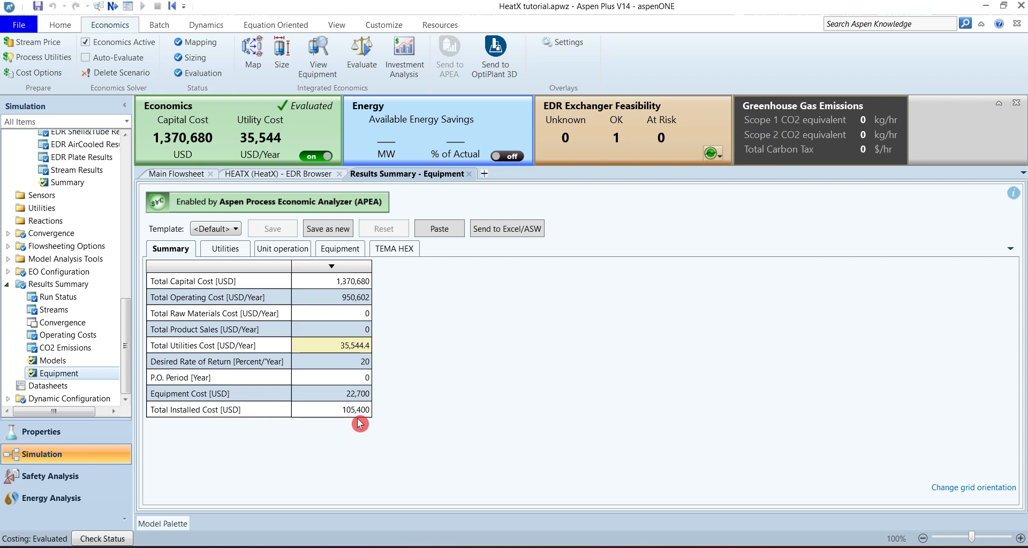
pyautogui.click(224, 255)
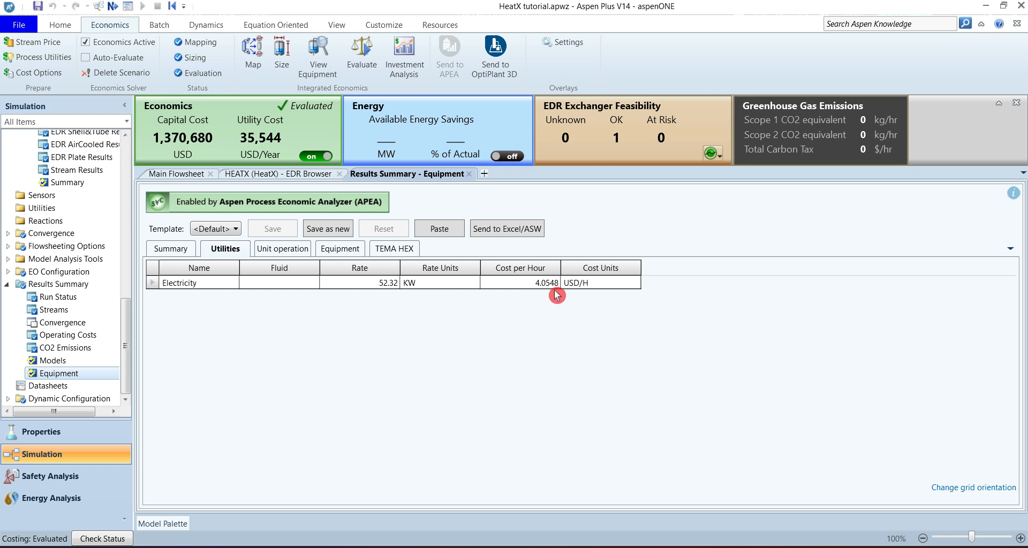
pyautogui.click(291, 253)
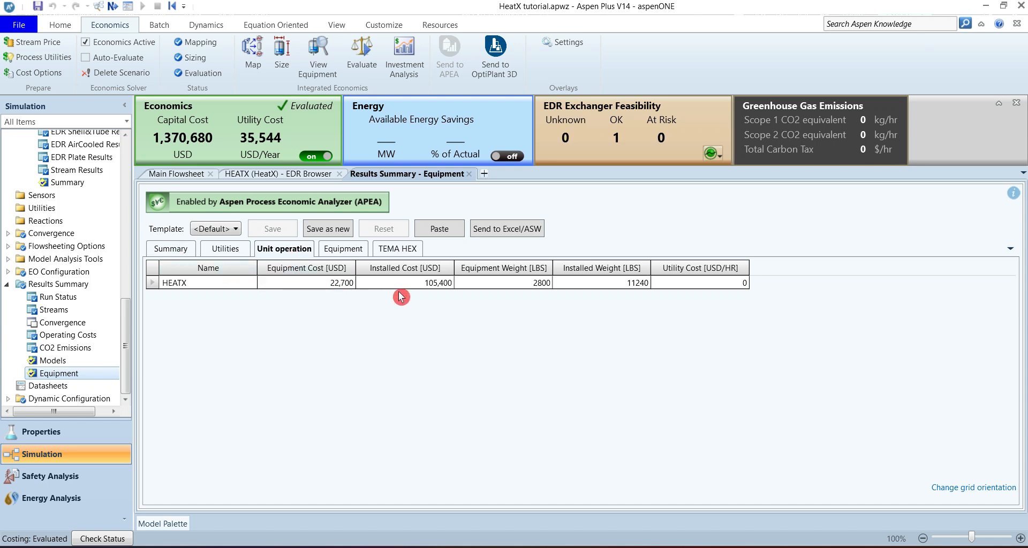
pyautogui.click(339, 256)
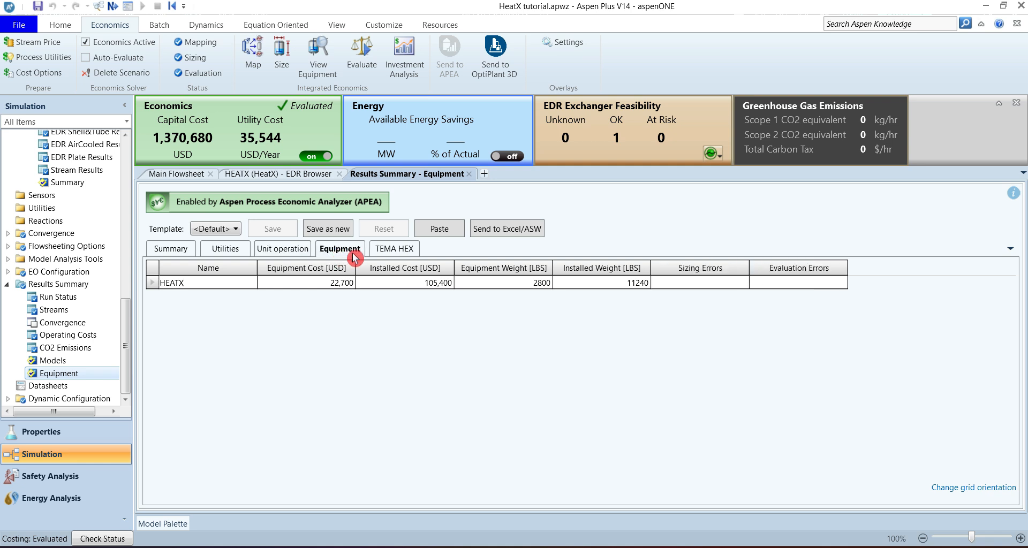
# Examine HEATX's TEMA HEX costing data and the available front end TEMA symbols.
pyautogui.click(403, 256)
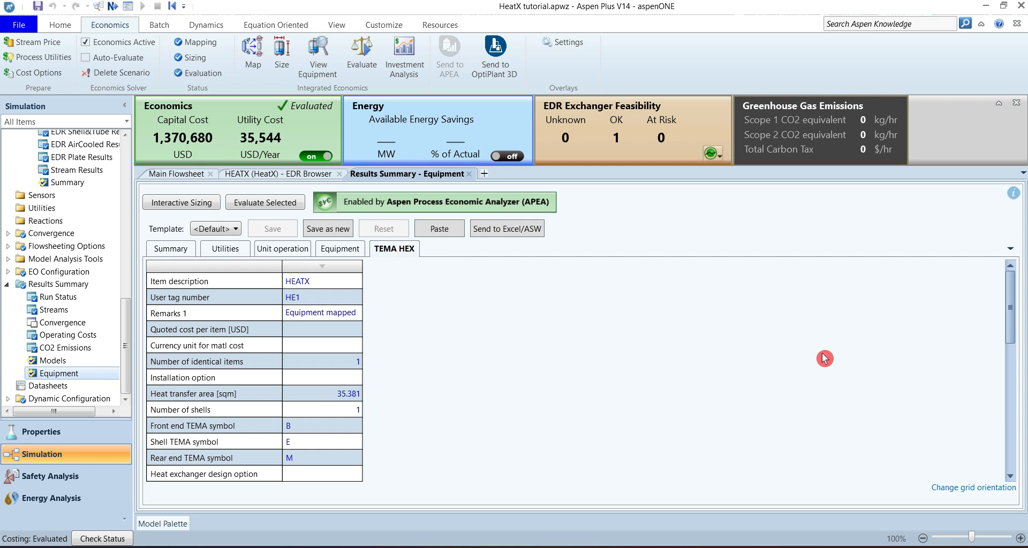
pyautogui.moveTo(1012, 324); pyautogui.dragTo(1017, 372)
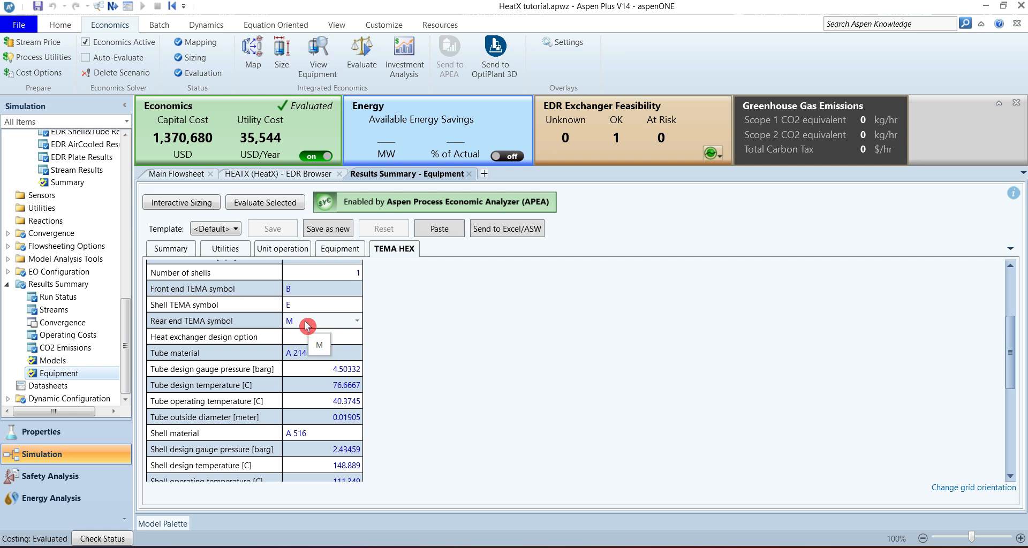
pyautogui.click(357, 292)
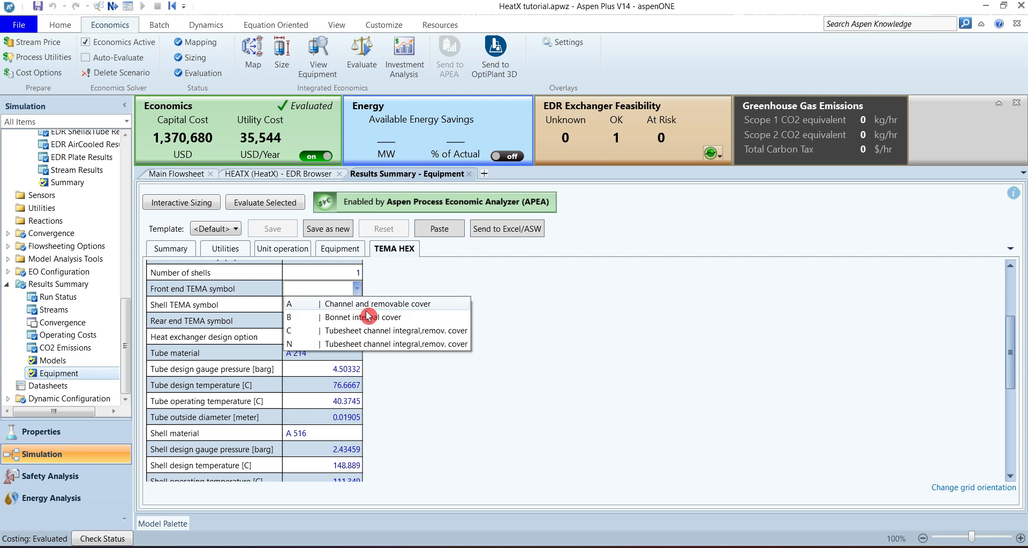
pyautogui.click(512, 327)
pyautogui.click(511, 327)
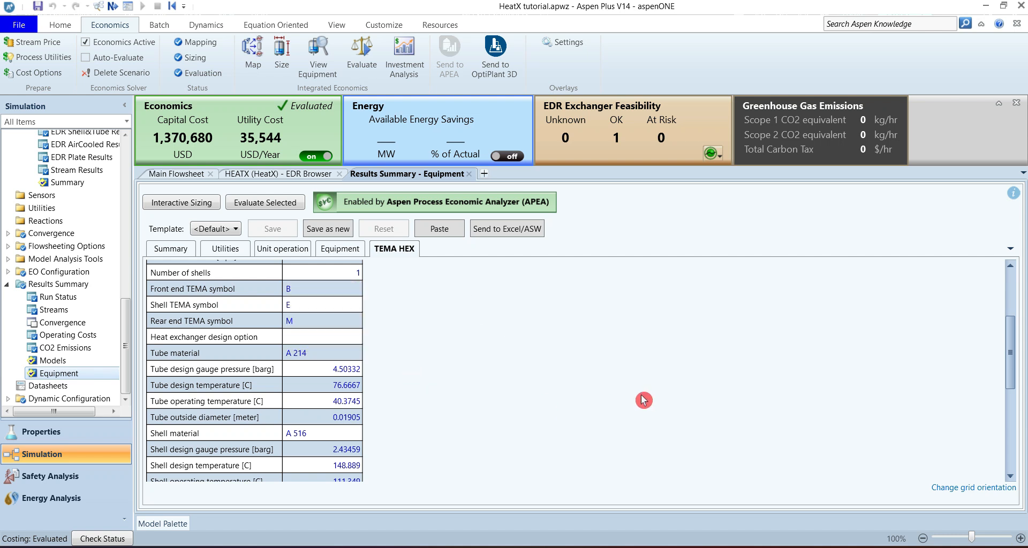
# Set HEATX's number of tubes per shell to 100 in the TEMA HEX data, re-evaluate the economics, and check the equipment costs.
pyautogui.moveTo(1012, 360); pyautogui.dragTo(1006, 413)
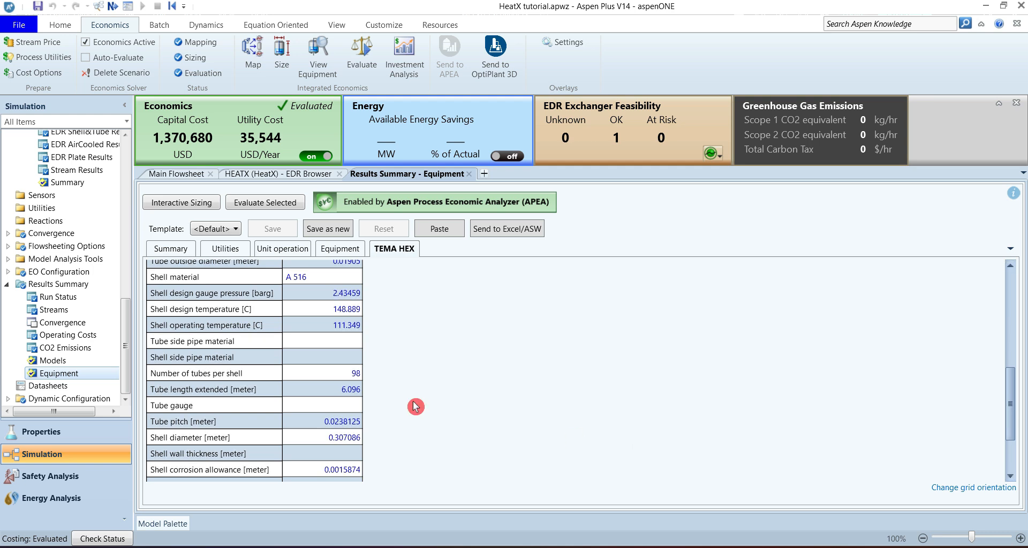
pyautogui.click(336, 382)
pyautogui.click(339, 378)
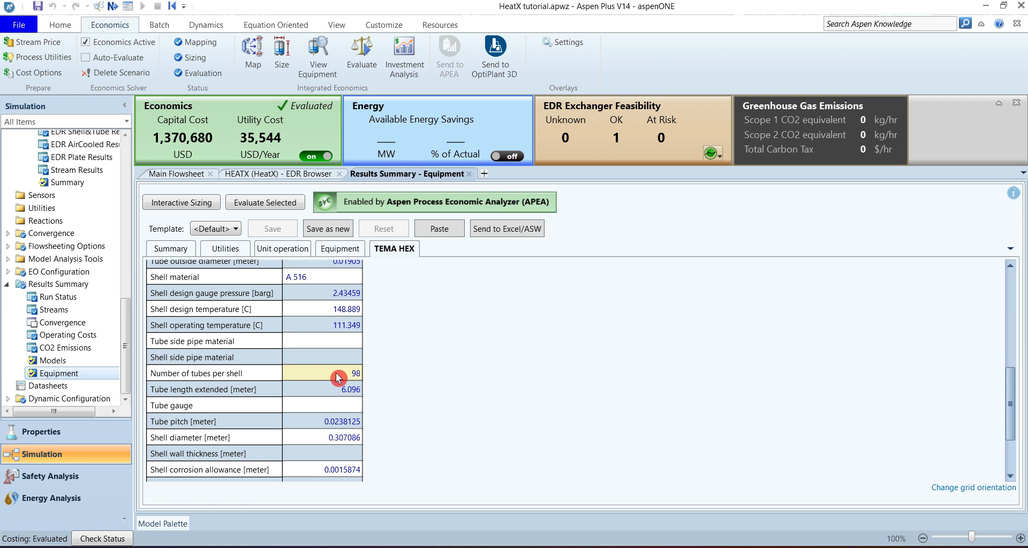
pyautogui.write('100')
pyautogui.press('Return')
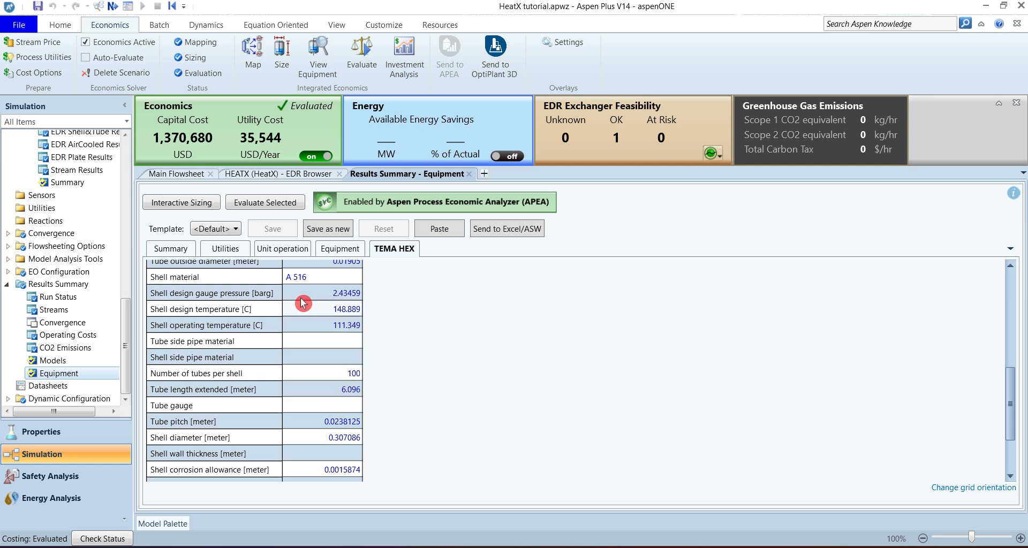
pyautogui.click(364, 63)
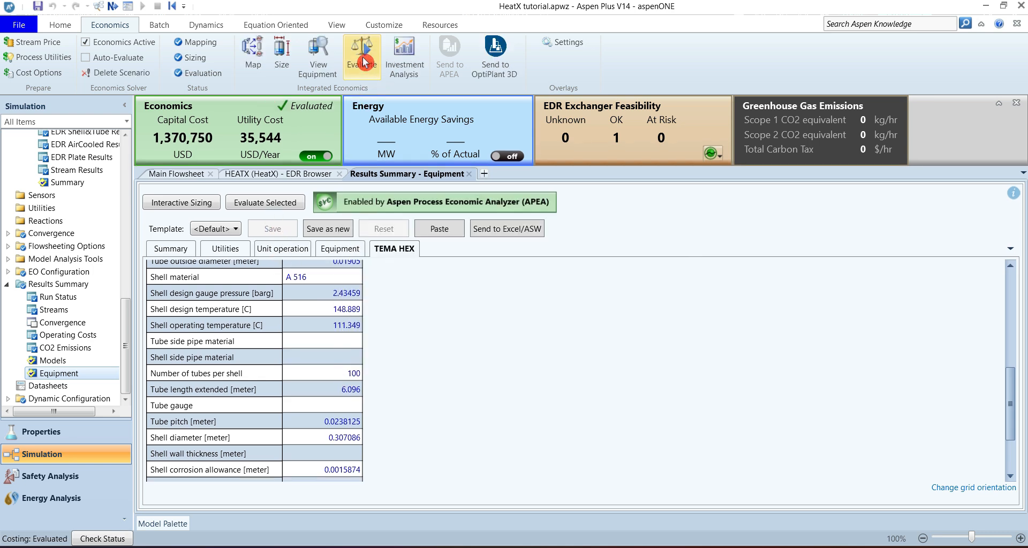
pyautogui.click(335, 252)
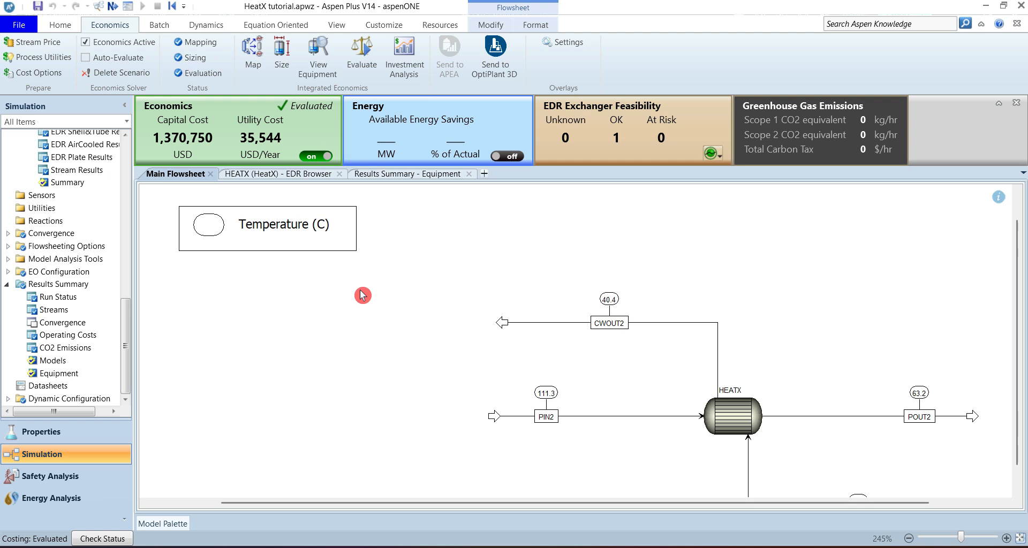
# Display HEATX's TEMA Sheet from the Result Summary in the EDR Browser.
pyautogui.moveTo(128, 362); pyautogui.dragTo(128, 310)
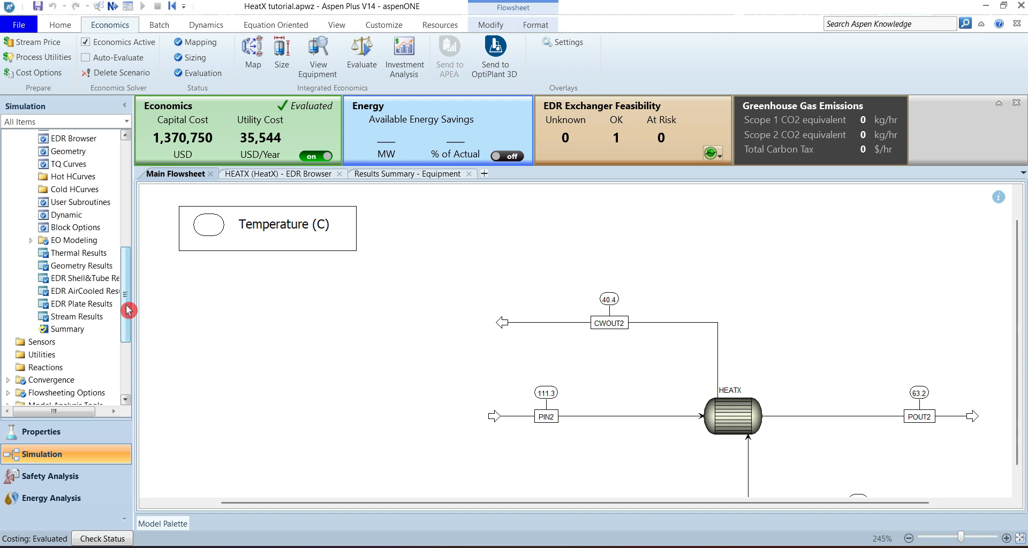
pyautogui.click(75, 141)
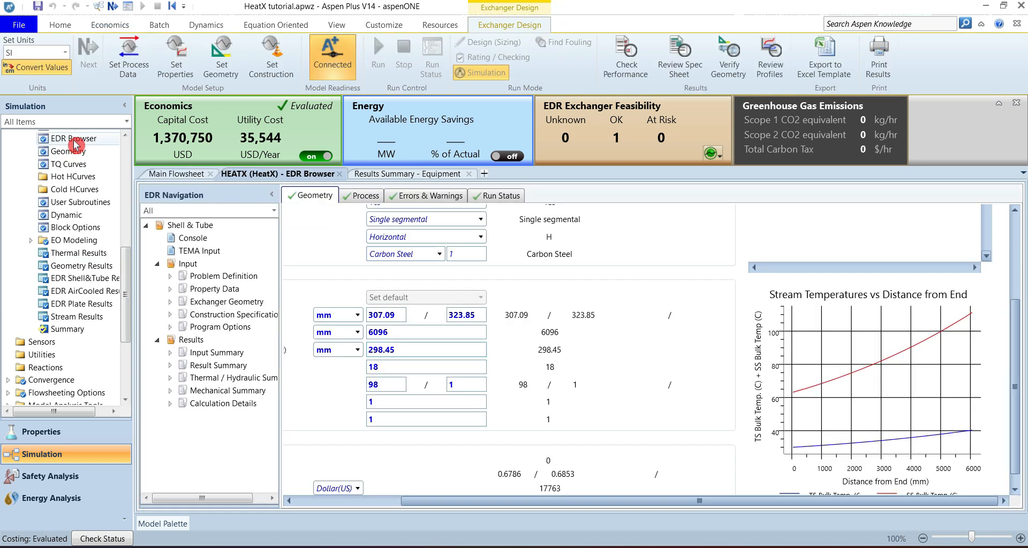
pyautogui.click(170, 366)
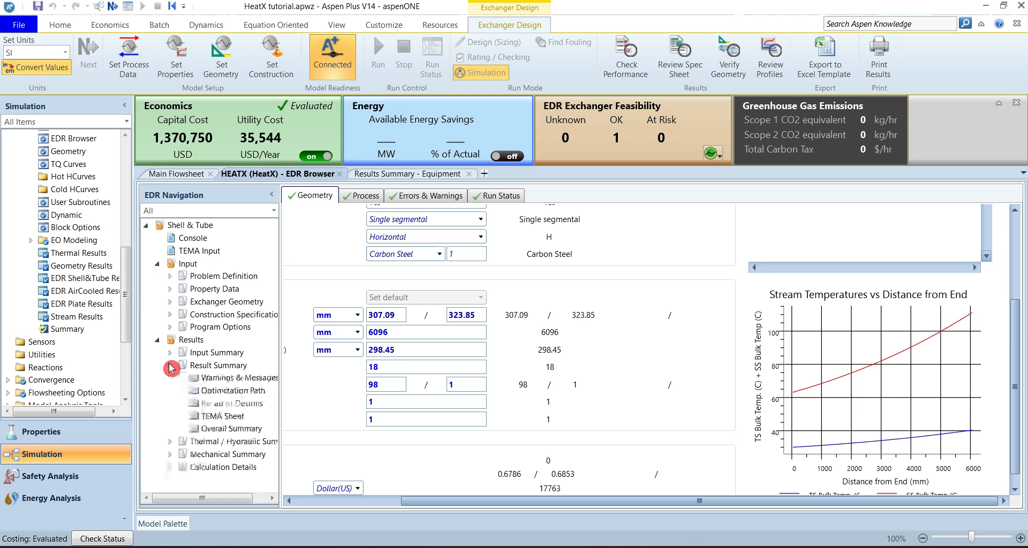
pyautogui.click(230, 417)
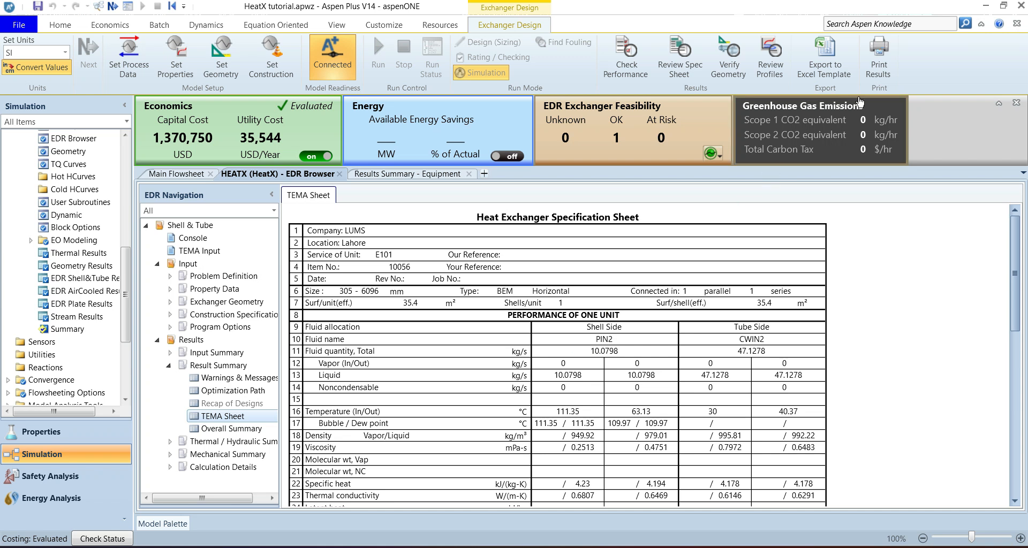
# Print the TEMA Sheet and Overall Summary from the Results Summary to a PDF file named tema.
pyautogui.click(886, 73)
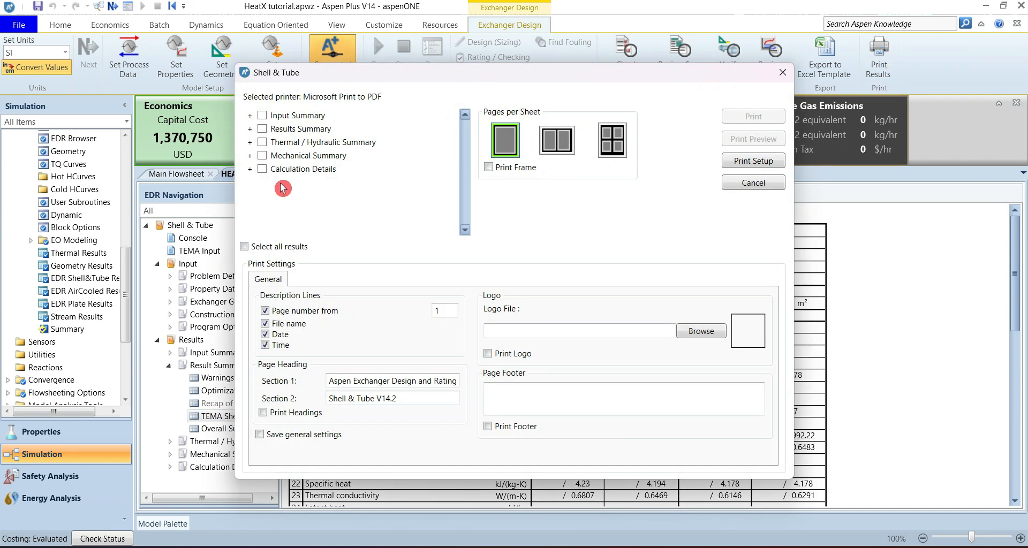
pyautogui.click(250, 129)
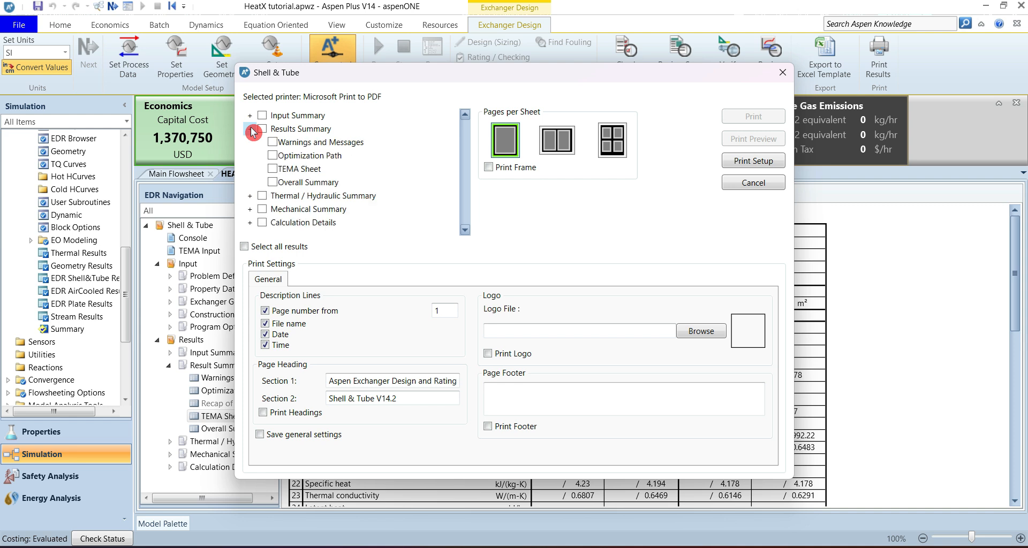
pyautogui.click(273, 170)
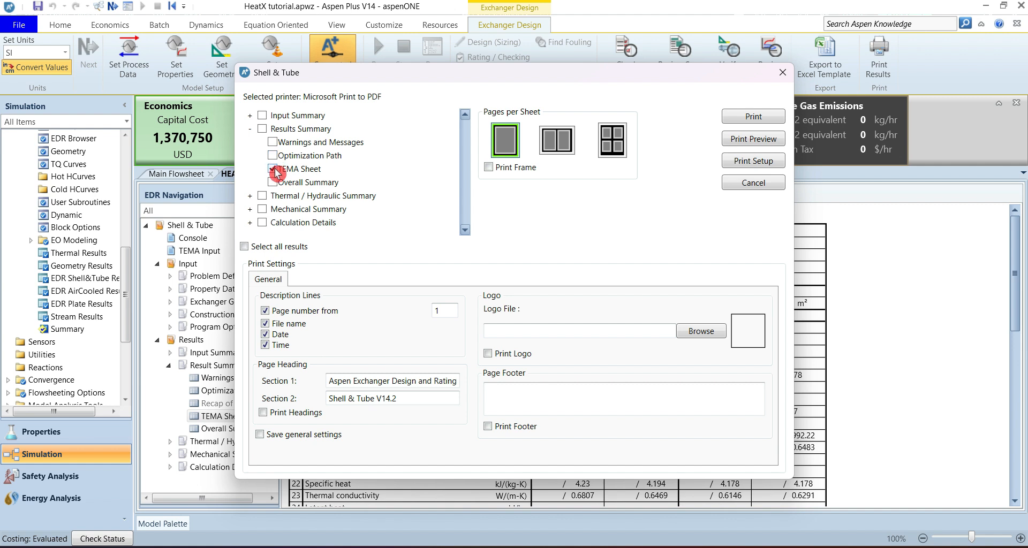
pyautogui.click(274, 183)
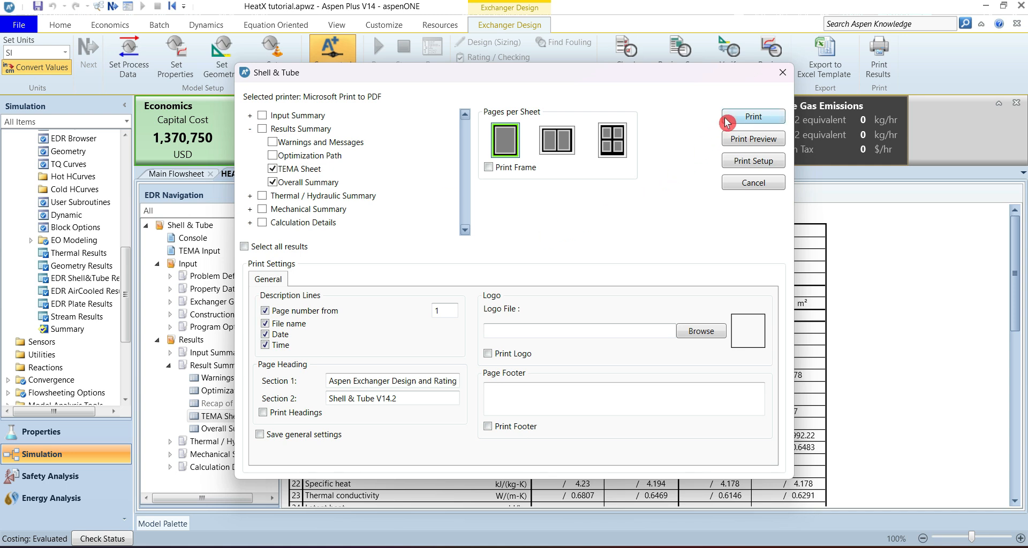
pyautogui.click(742, 122)
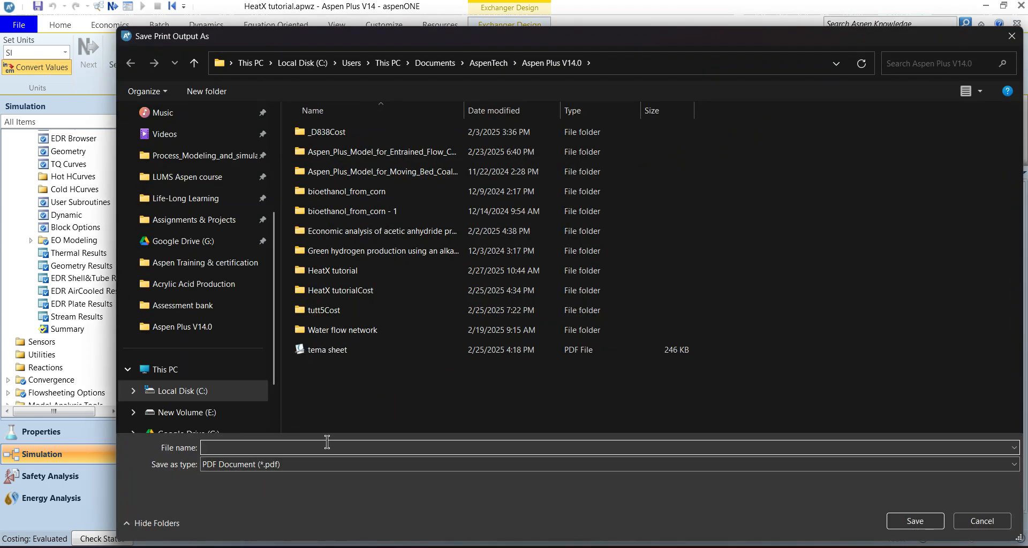
pyautogui.write('tema')
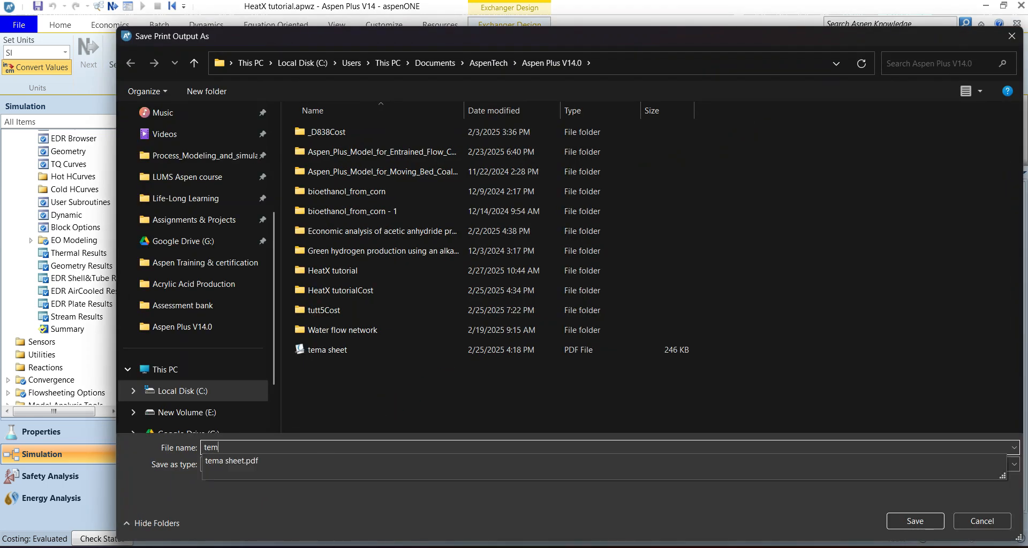
pyautogui.click(914, 522)
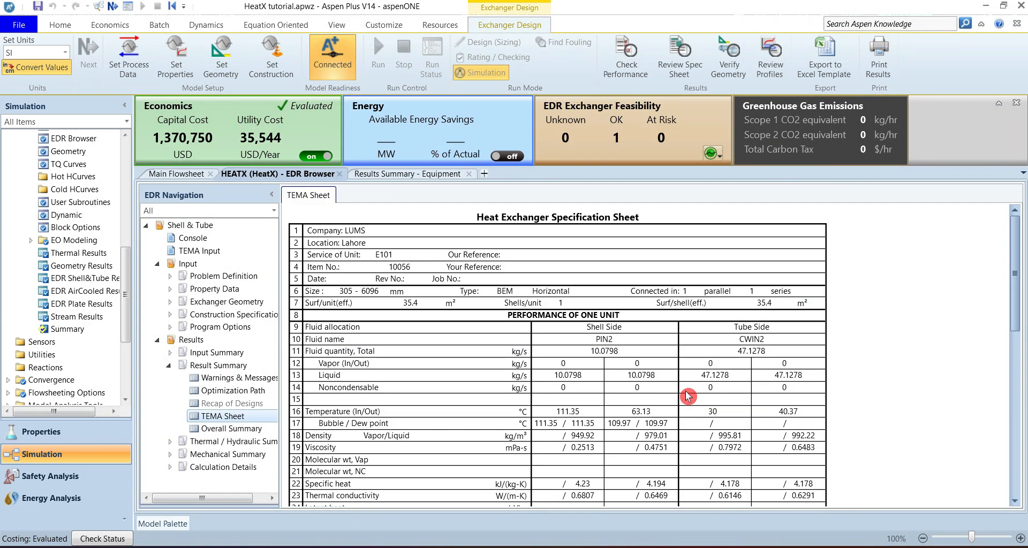
# Switch to Okular, examine the TEMA Sheet and Overall Summary pages of the PDF, and close the document.
pyautogui.hotkey('alt', 'Tab')
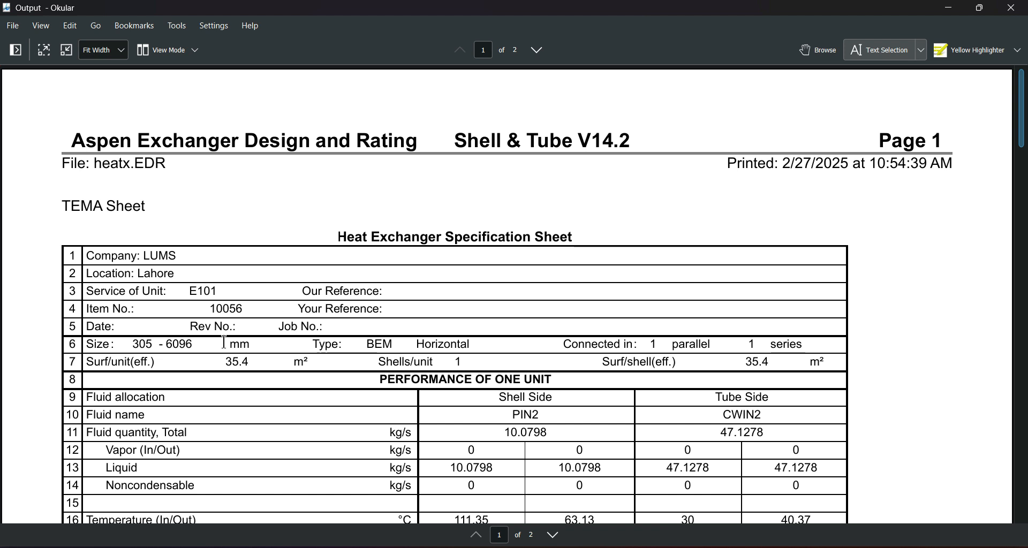
pyautogui.scroll(-3, 268, 362)
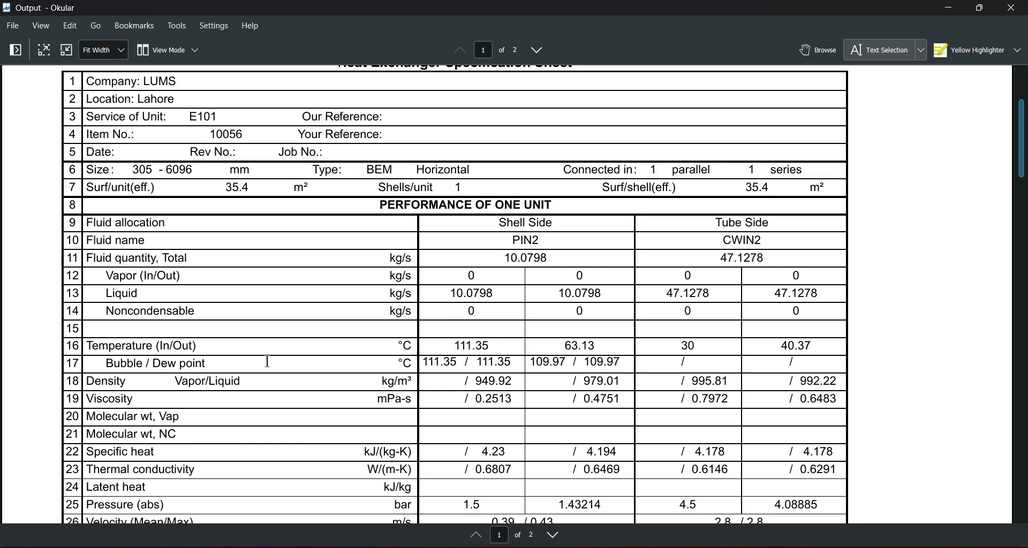
pyautogui.scroll(-8, 268, 362)
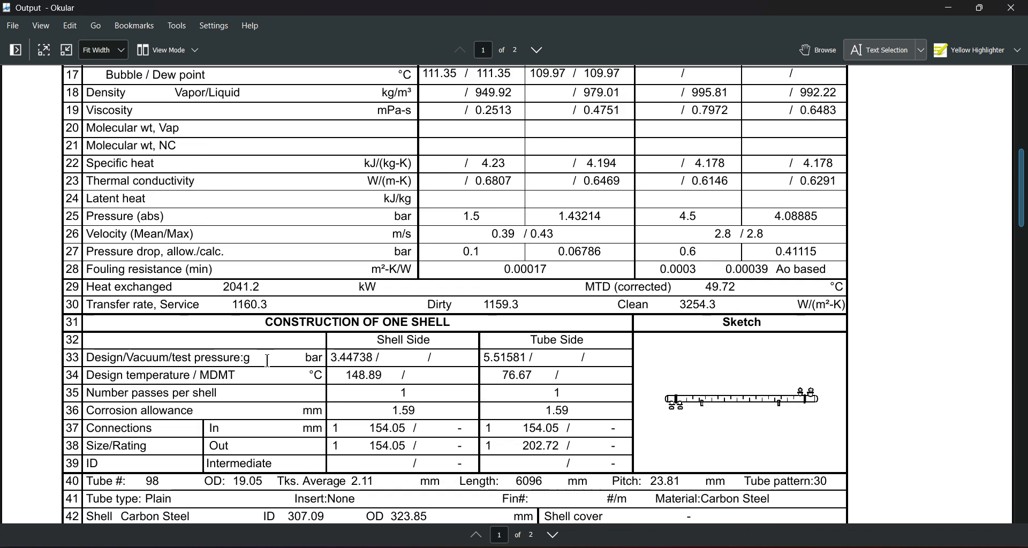
pyautogui.scroll(-4, 268, 361)
pyautogui.scroll(-3, 268, 360)
pyautogui.scroll(3, 267, 361)
pyautogui.scroll(-2, 268, 361)
pyautogui.scroll(-10, 268, 361)
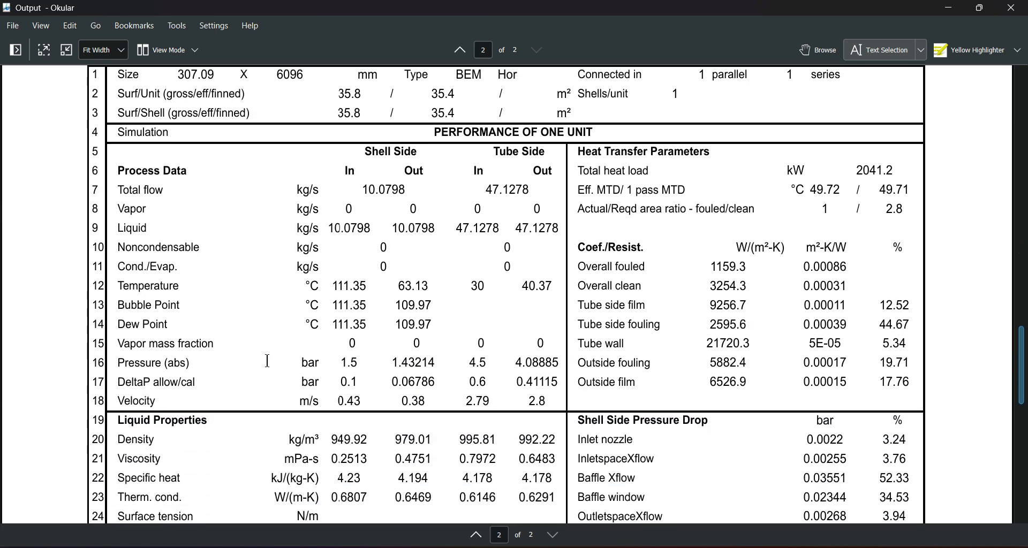
pyautogui.scroll(20, 268, 360)
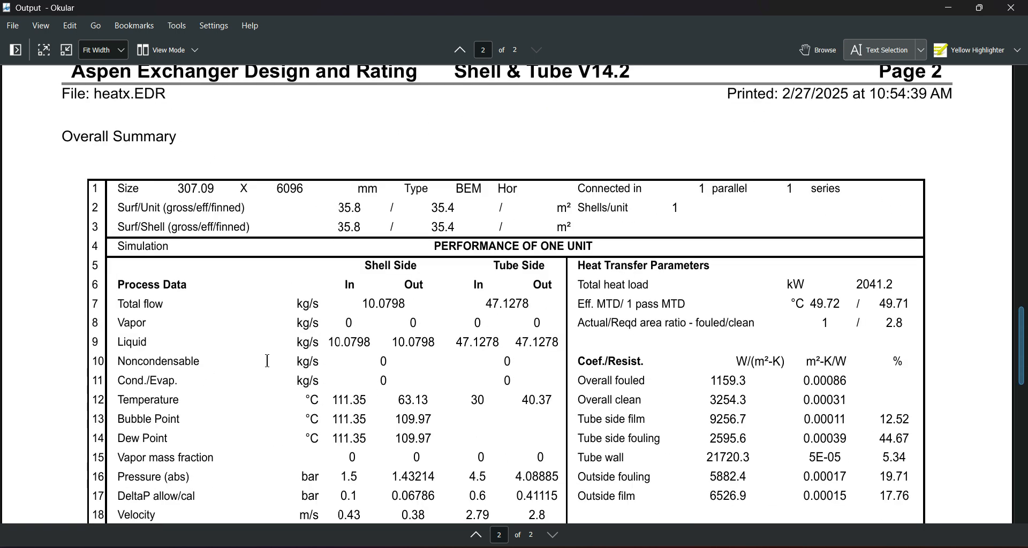
pyautogui.click(1011, 8)
pyautogui.click(947, 18)
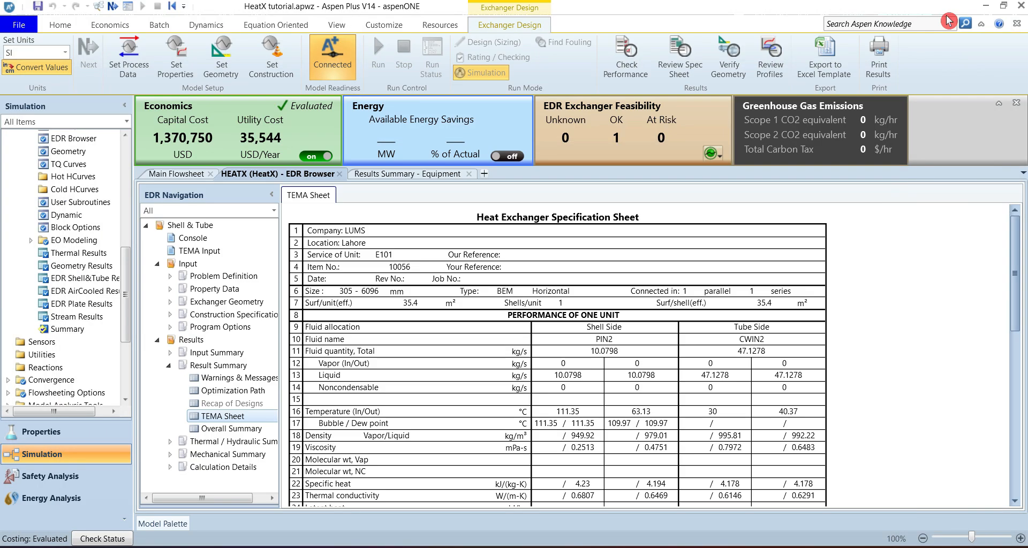